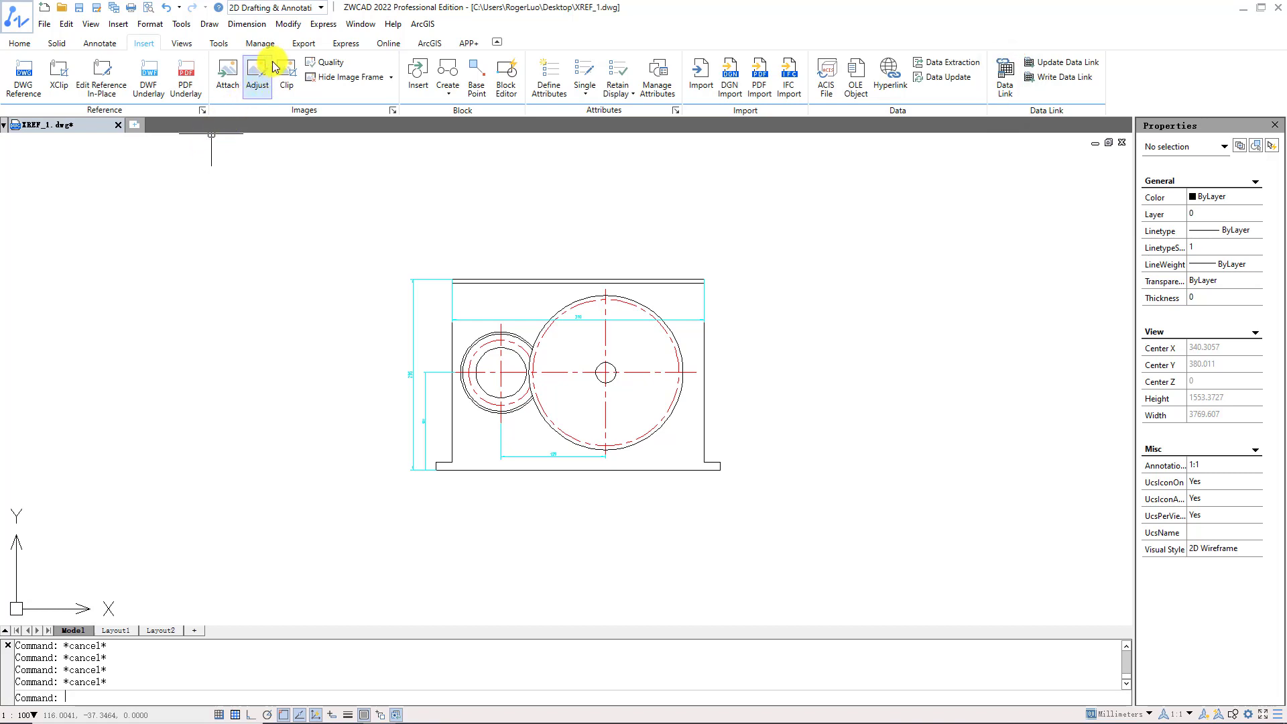
# Check which file types the drawing can be exported to, leaving without exporting
pyautogui.click(301, 43)
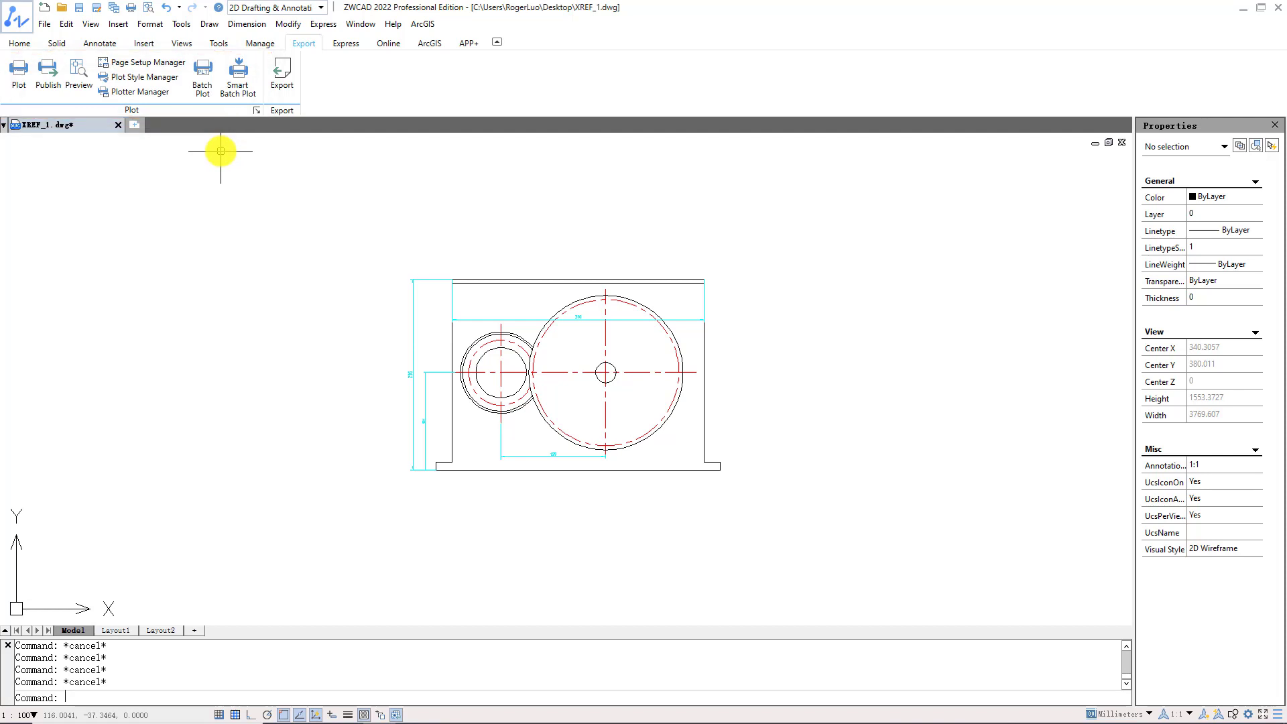
pyautogui.click(281, 72)
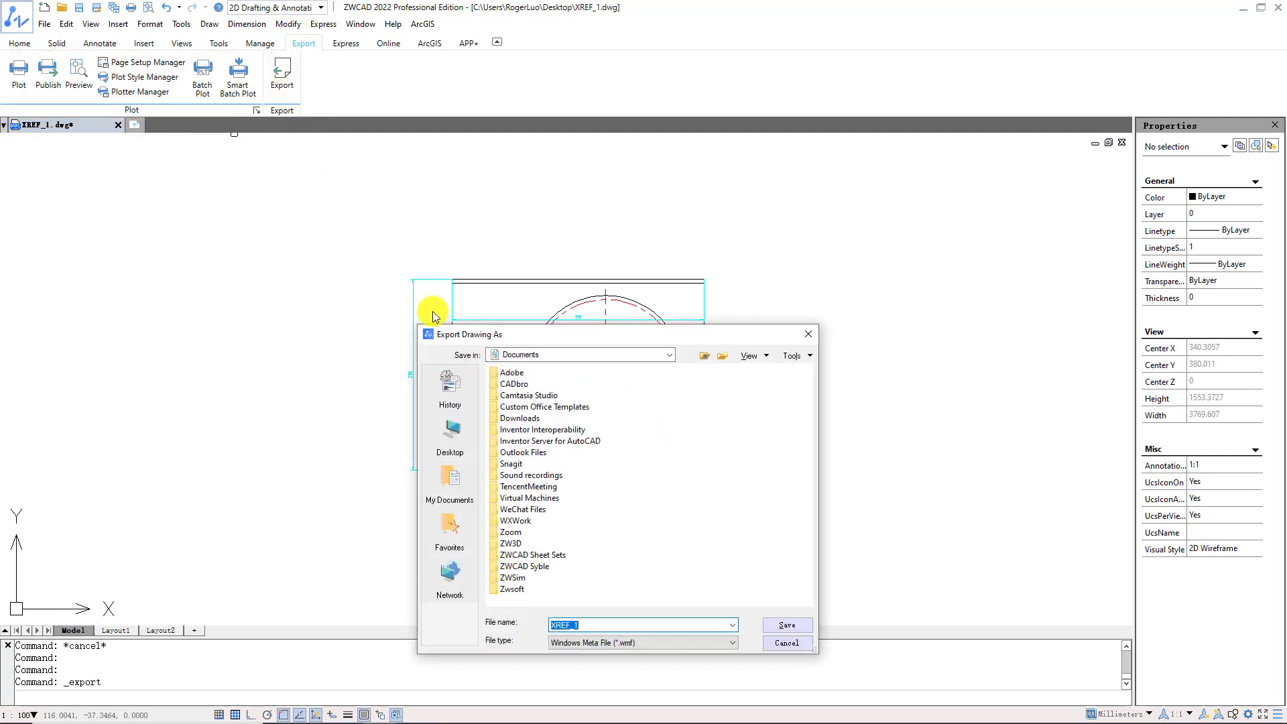
pyautogui.click(720, 642)
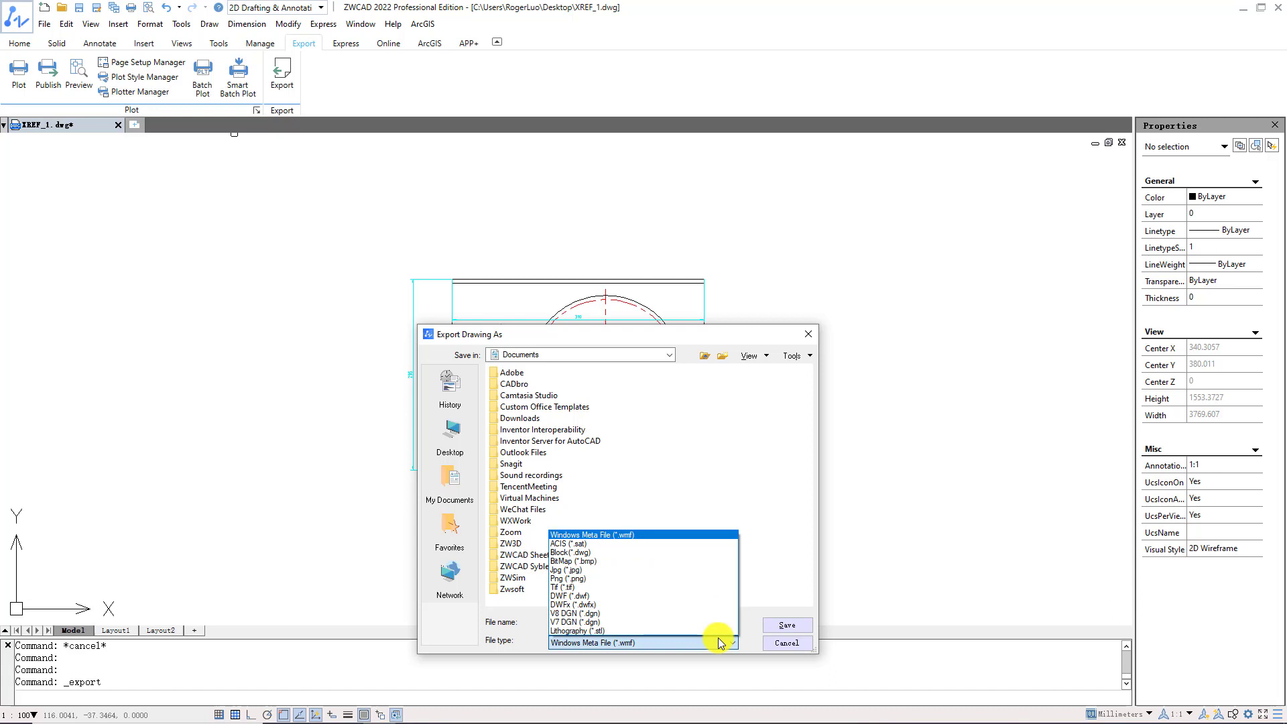
pyautogui.click(720, 642)
pyautogui.click(784, 643)
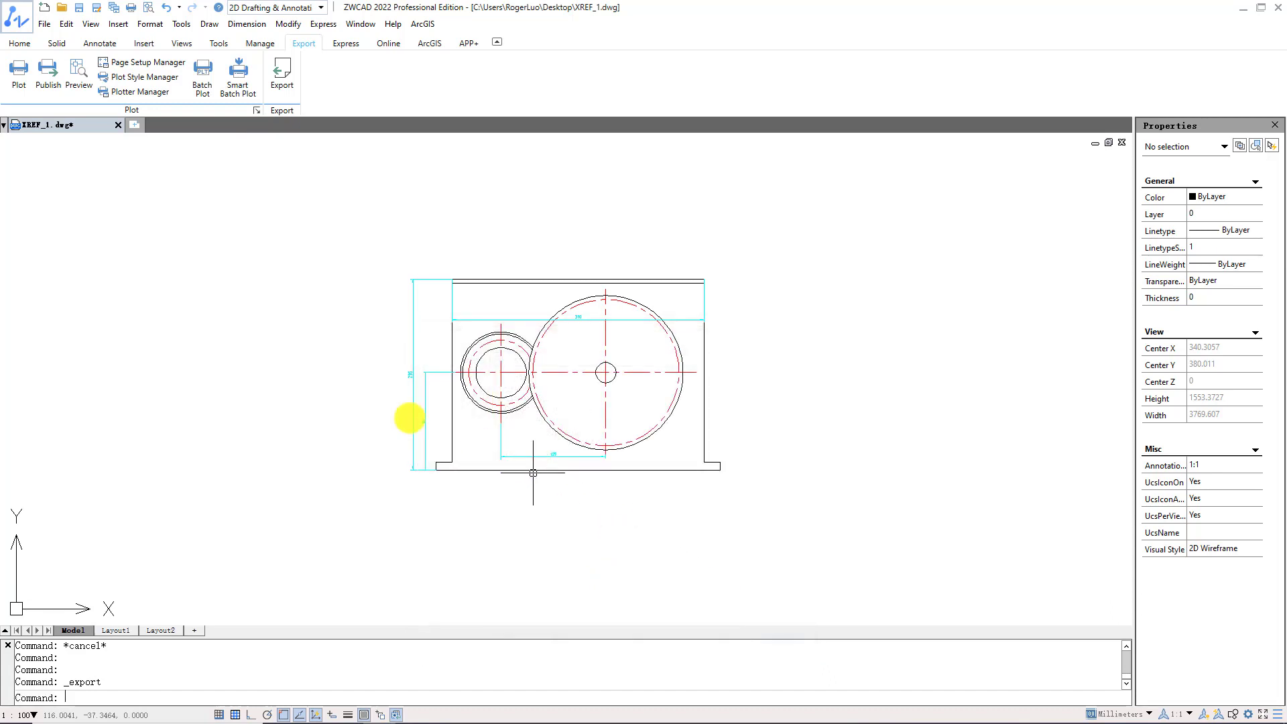
# Open the external reference manager with XREF and choose the XREF drawing on the Desktop as the DWG to attach
pyautogui.write('XREF')
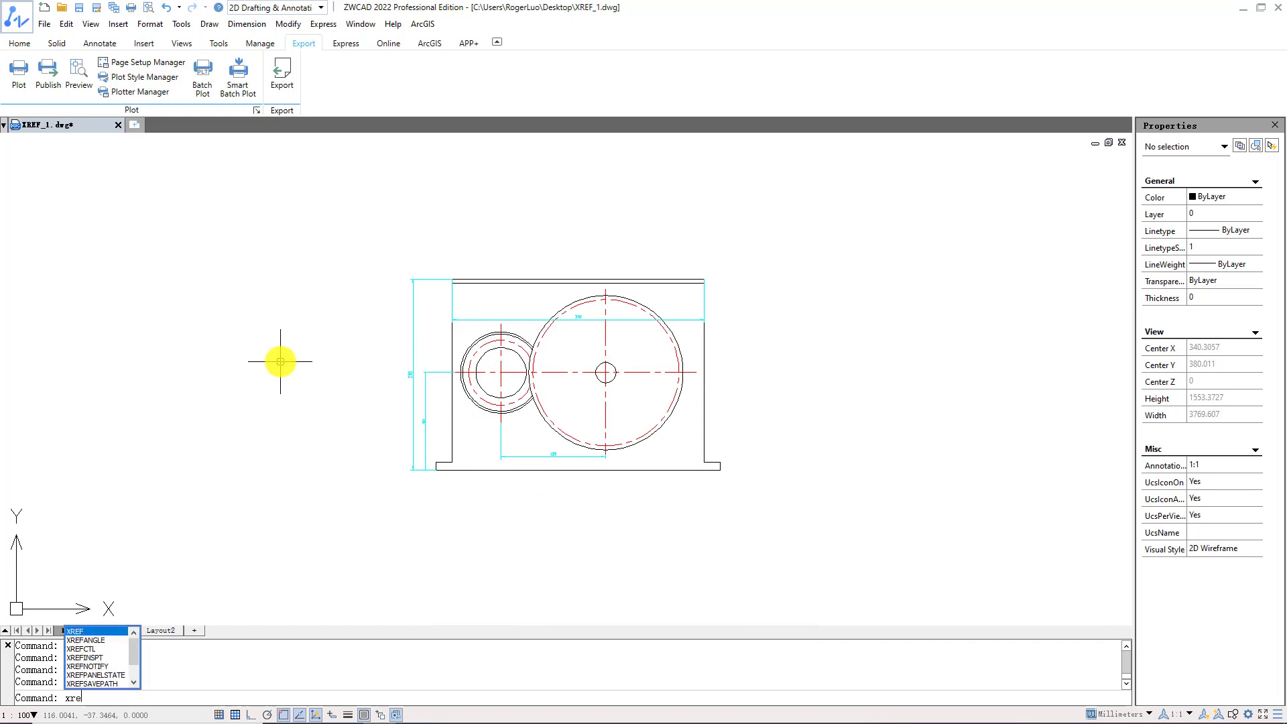
pyautogui.press('Return')
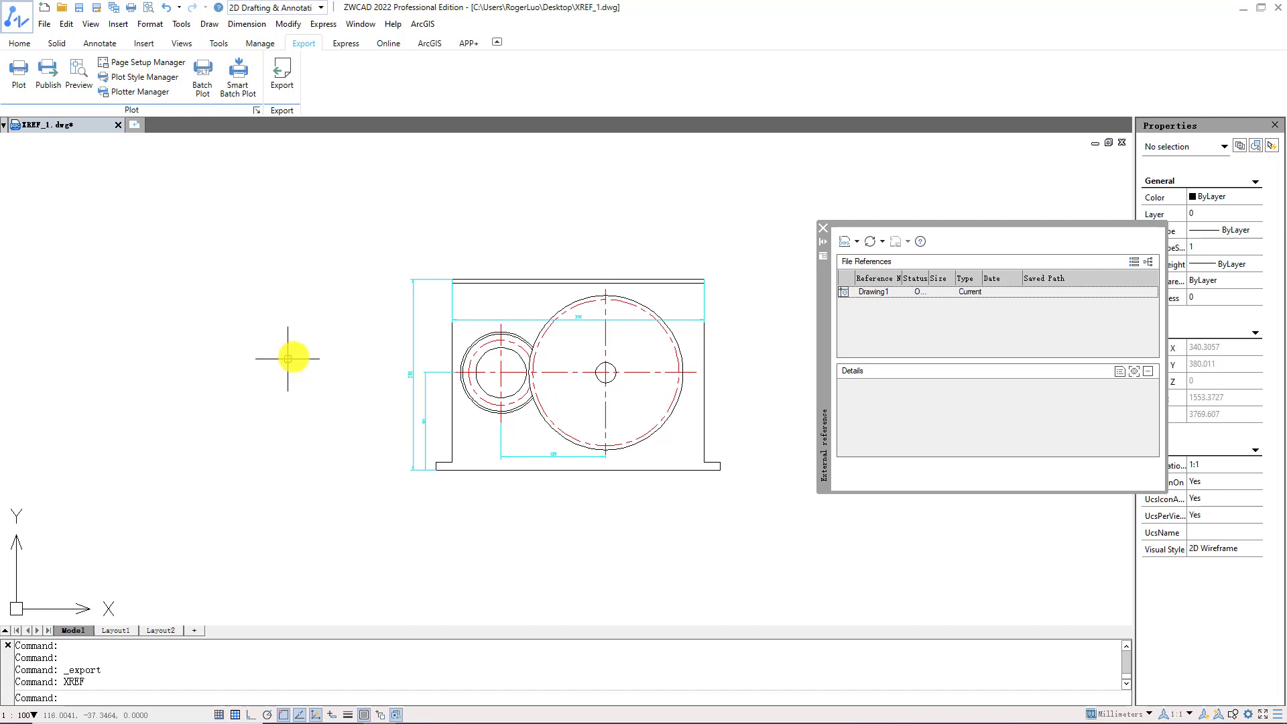
pyautogui.click(857, 242)
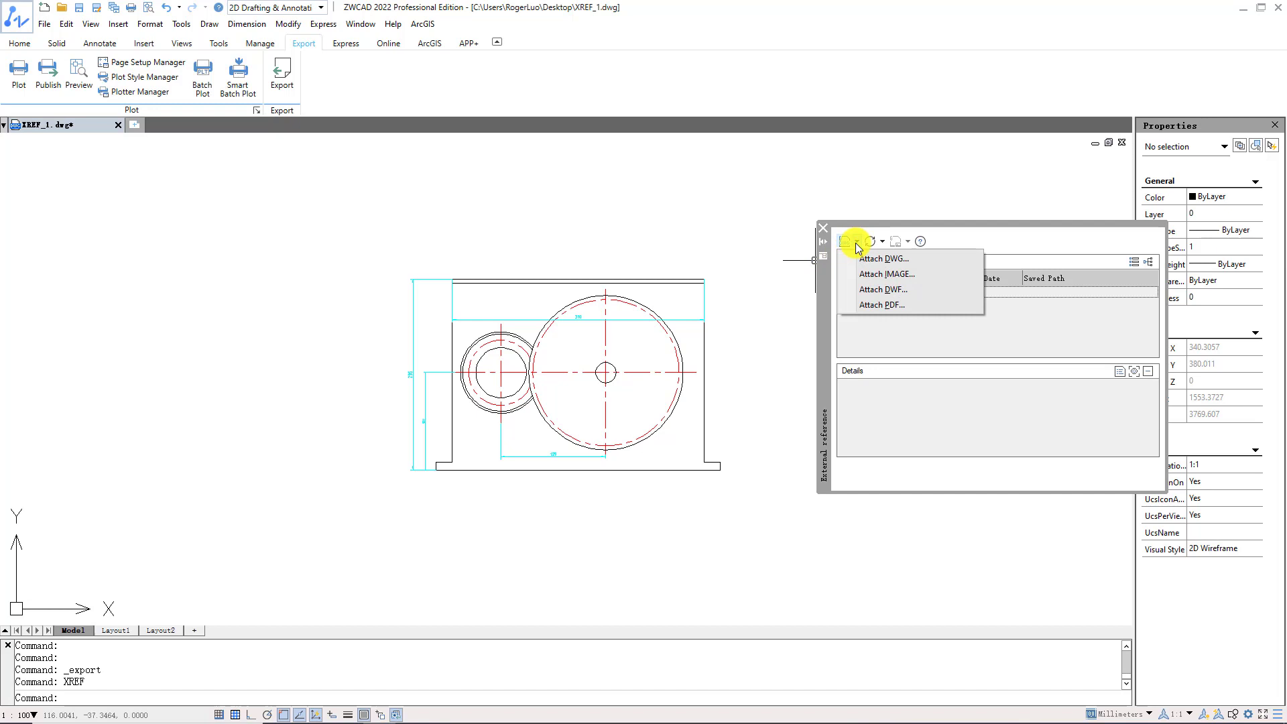
pyautogui.click(965, 260)
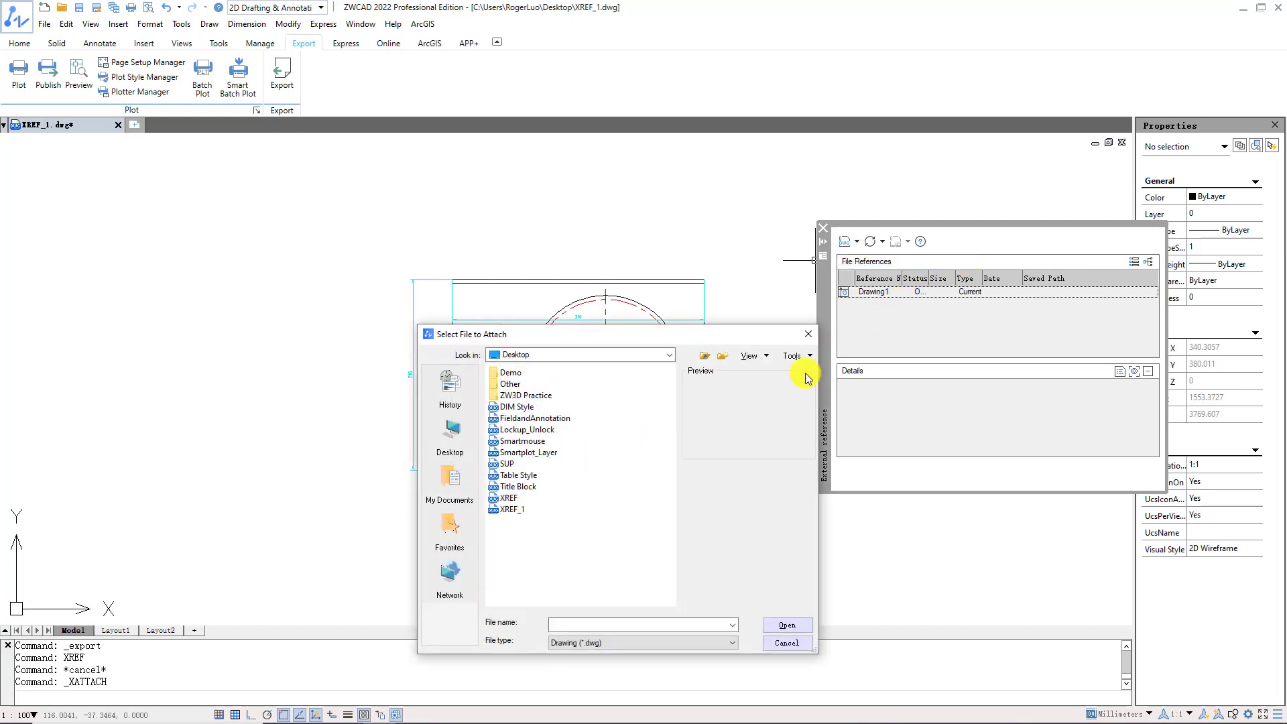
pyautogui.click(518, 498)
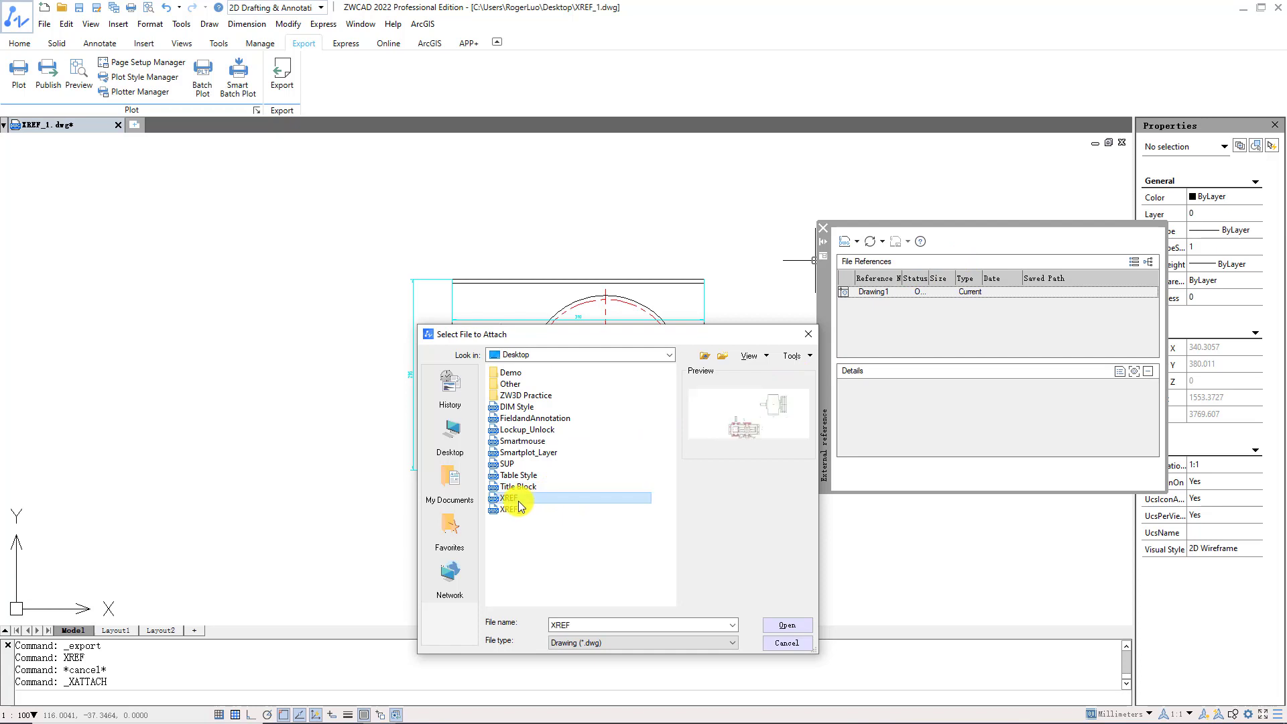
pyautogui.click(786, 626)
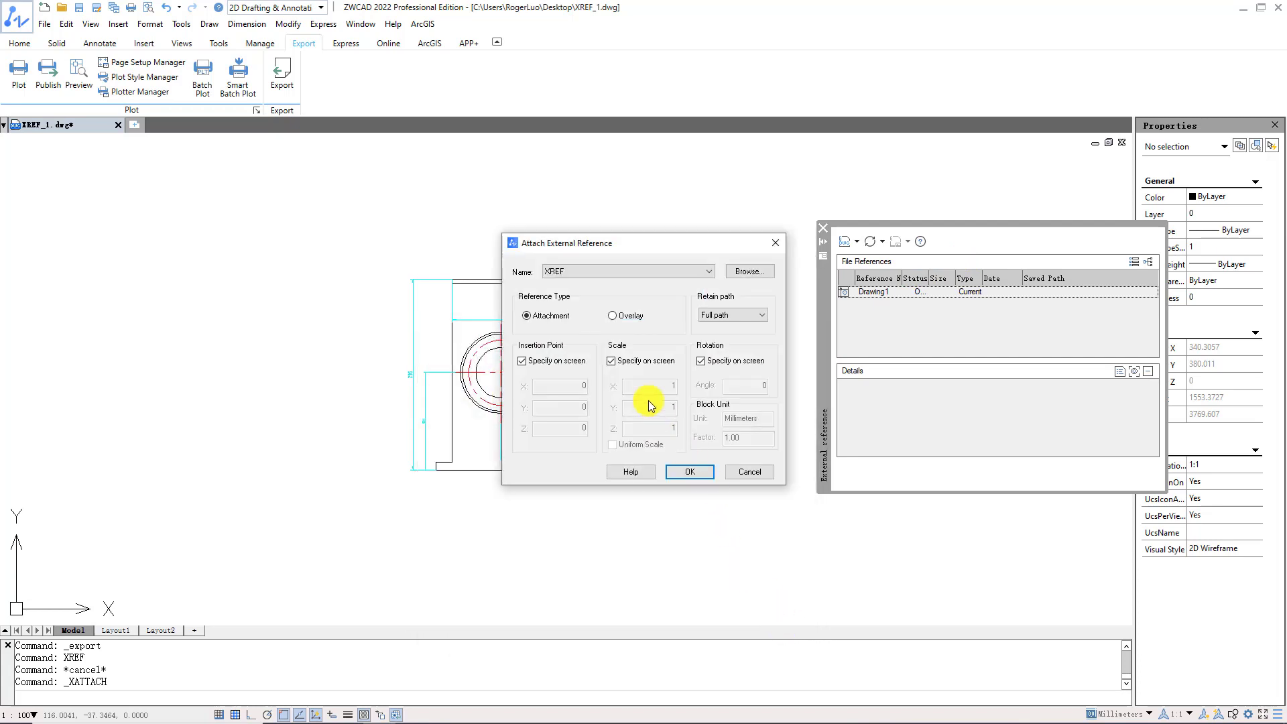
# Accept the attach settings with reference type Attachment and the Full path option
pyautogui.click(615, 316)
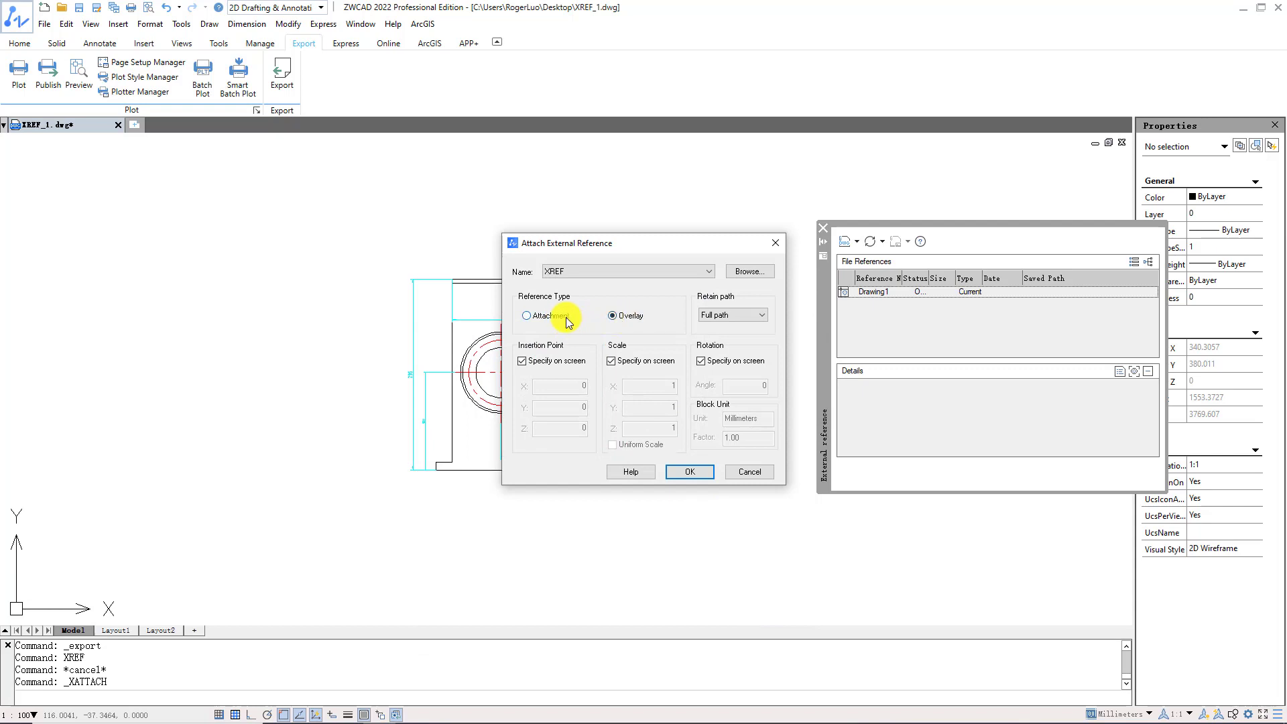
pyautogui.click(541, 321)
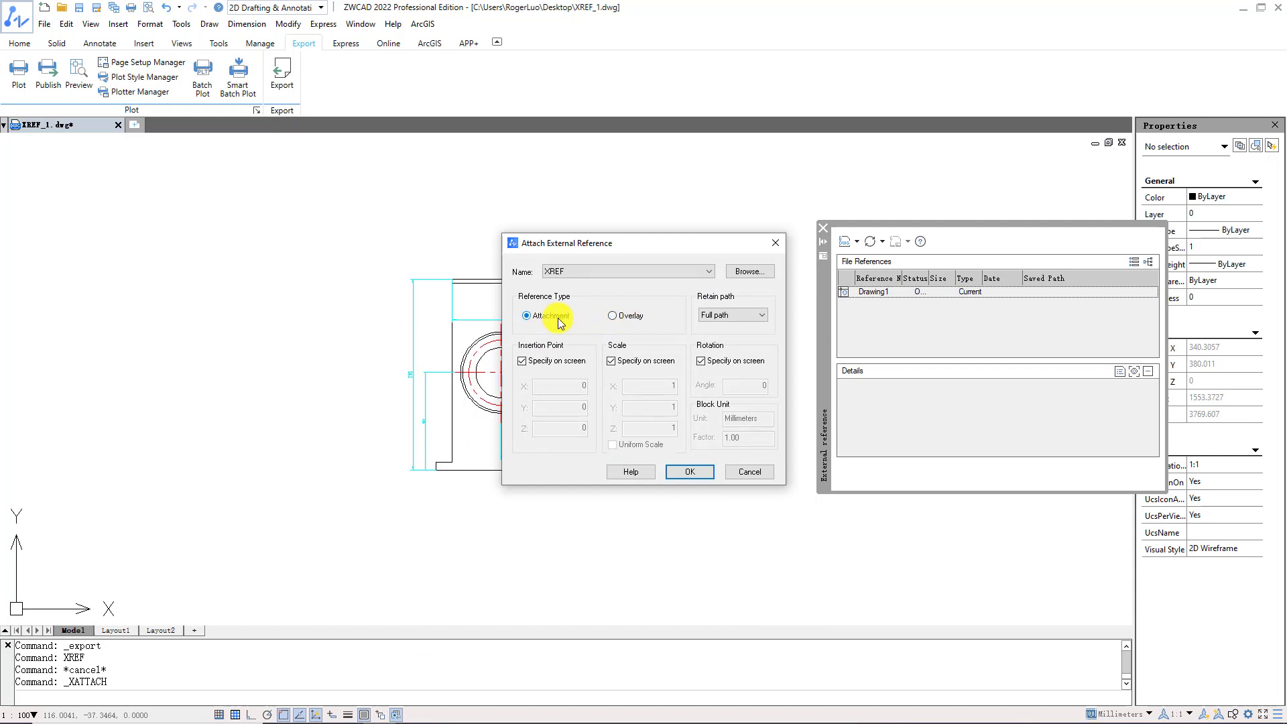
pyautogui.click(755, 316)
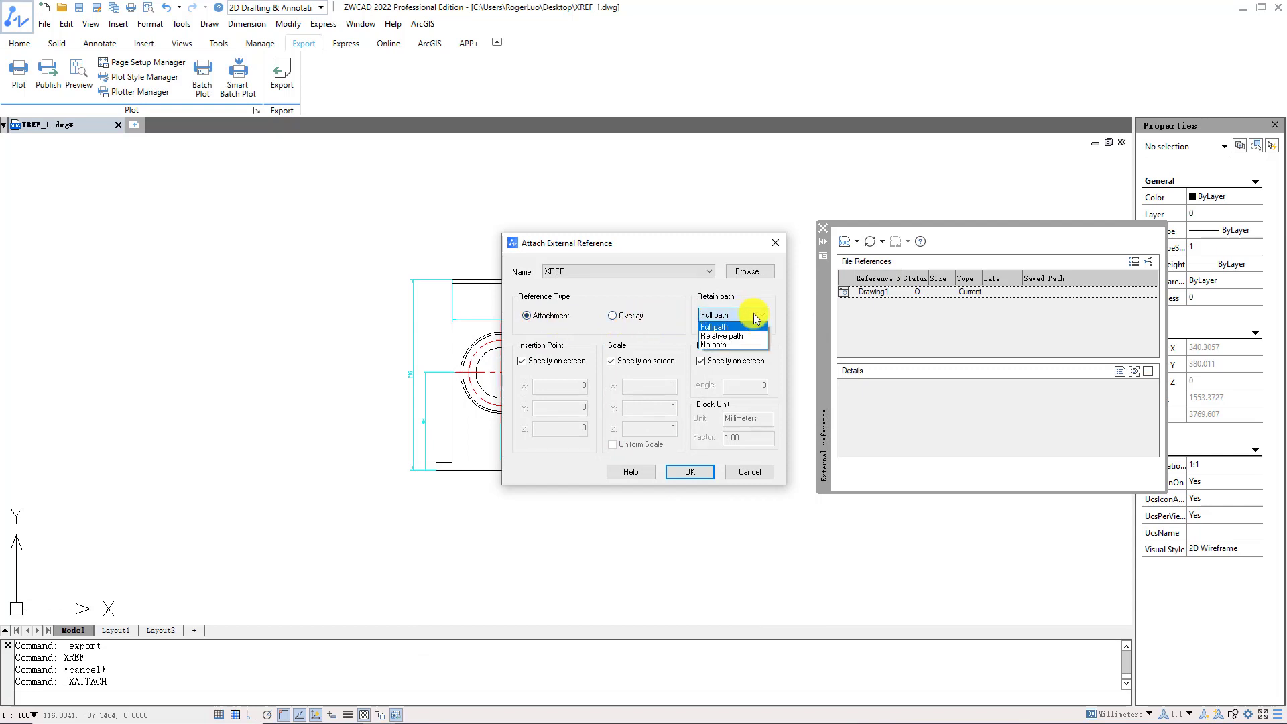
pyautogui.click(756, 318)
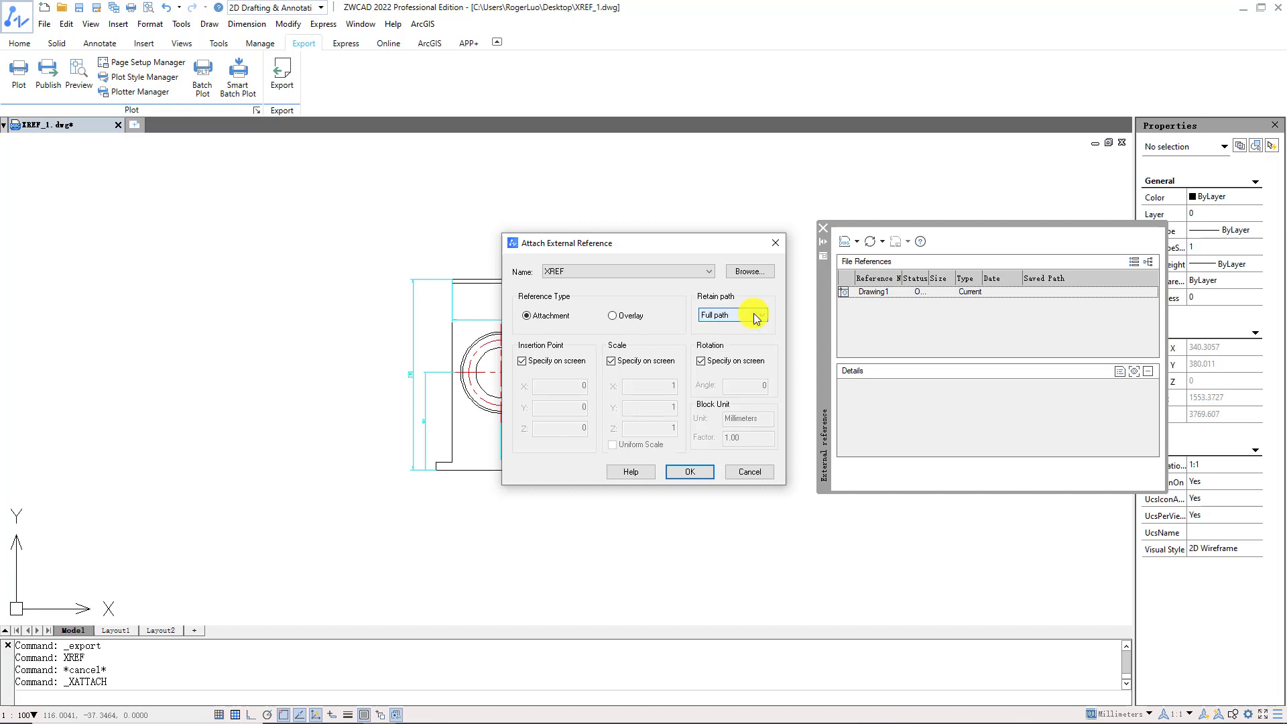
pyautogui.click(690, 472)
# Place the XREF reference at about (130, -61) so its views sit beside and below the front view, with X and Y scale 1 and rotation 0
pyautogui.scroll(-4, 681, 446)
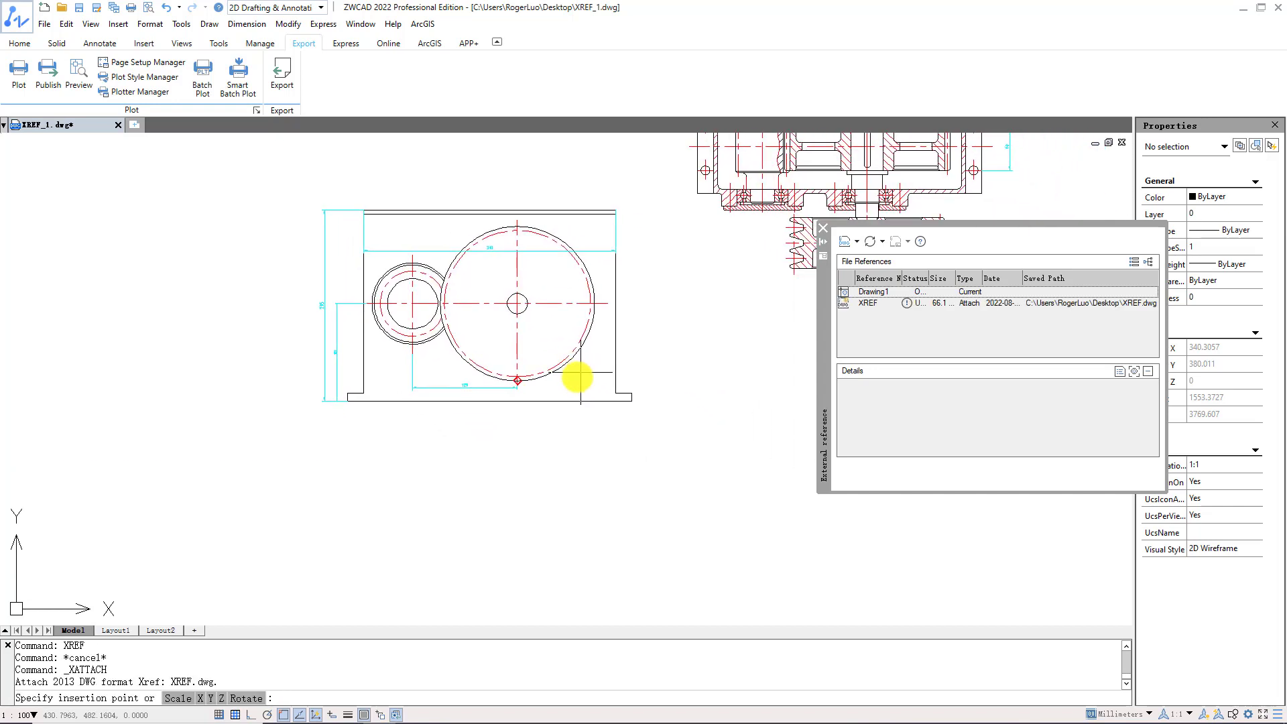
pyautogui.moveTo(551, 430); pyautogui.dragTo(508, 403, button='middle')
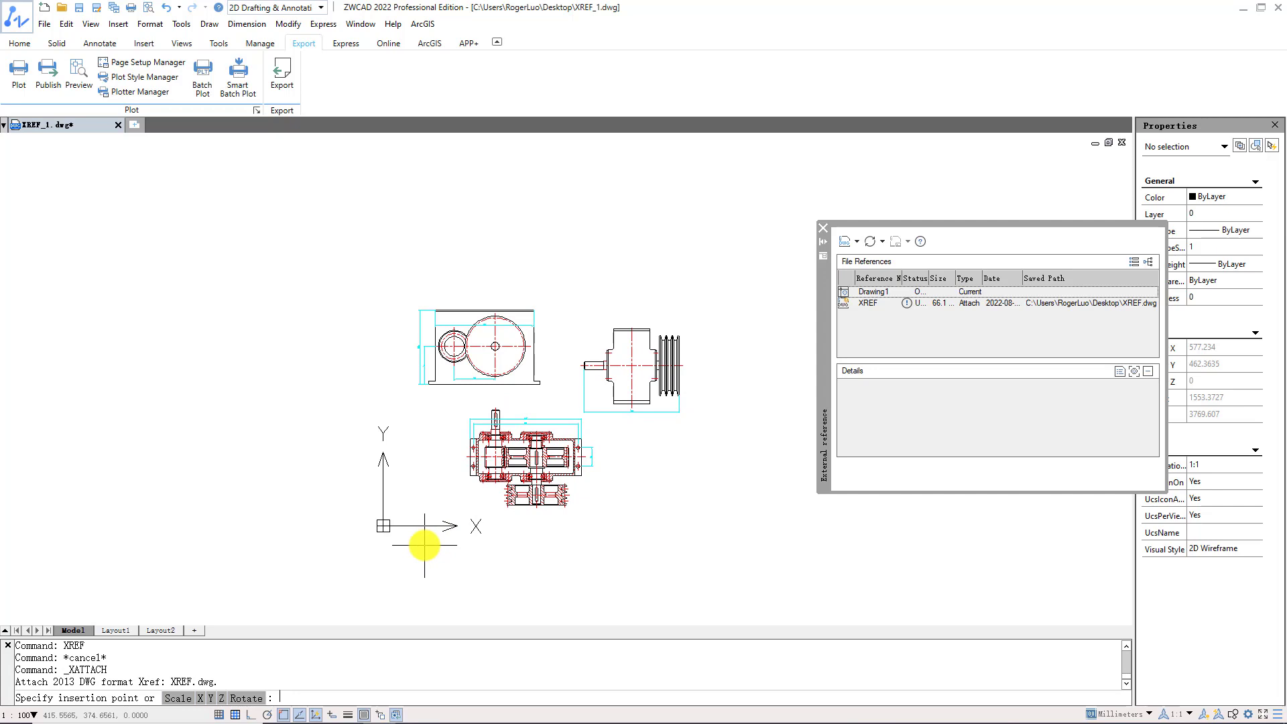
pyautogui.click(425, 545)
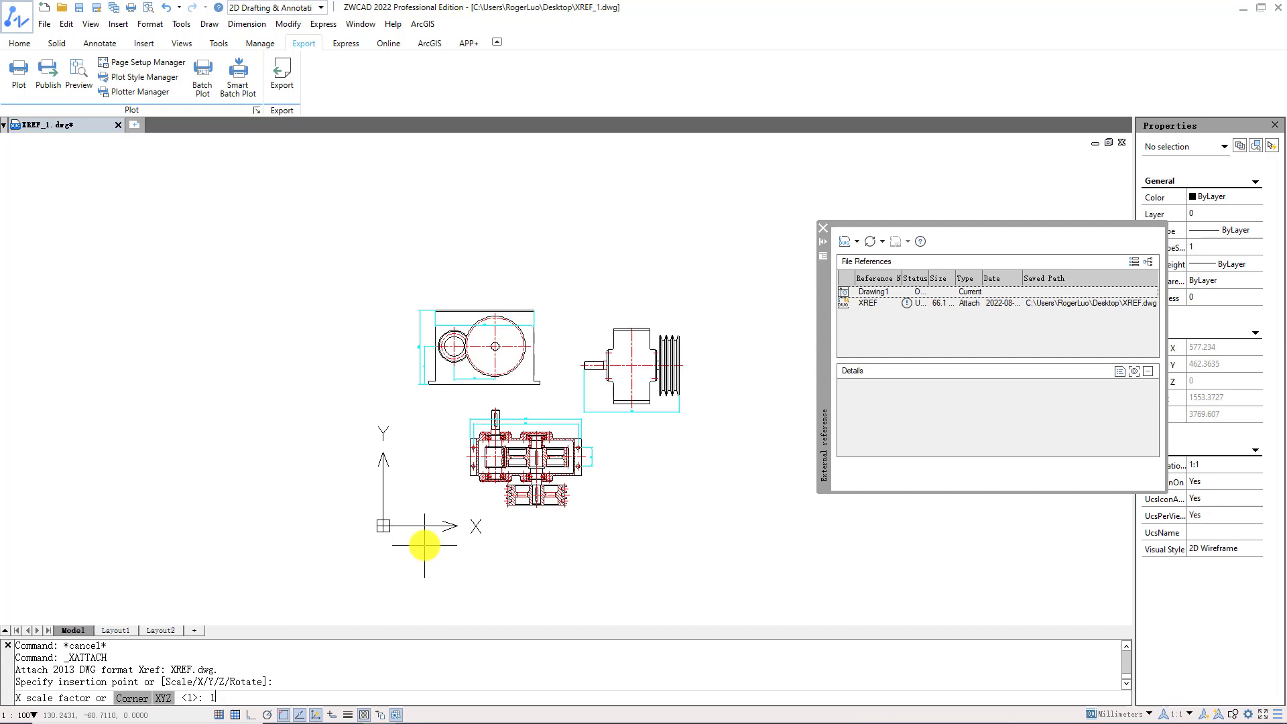
pyautogui.press('Return')
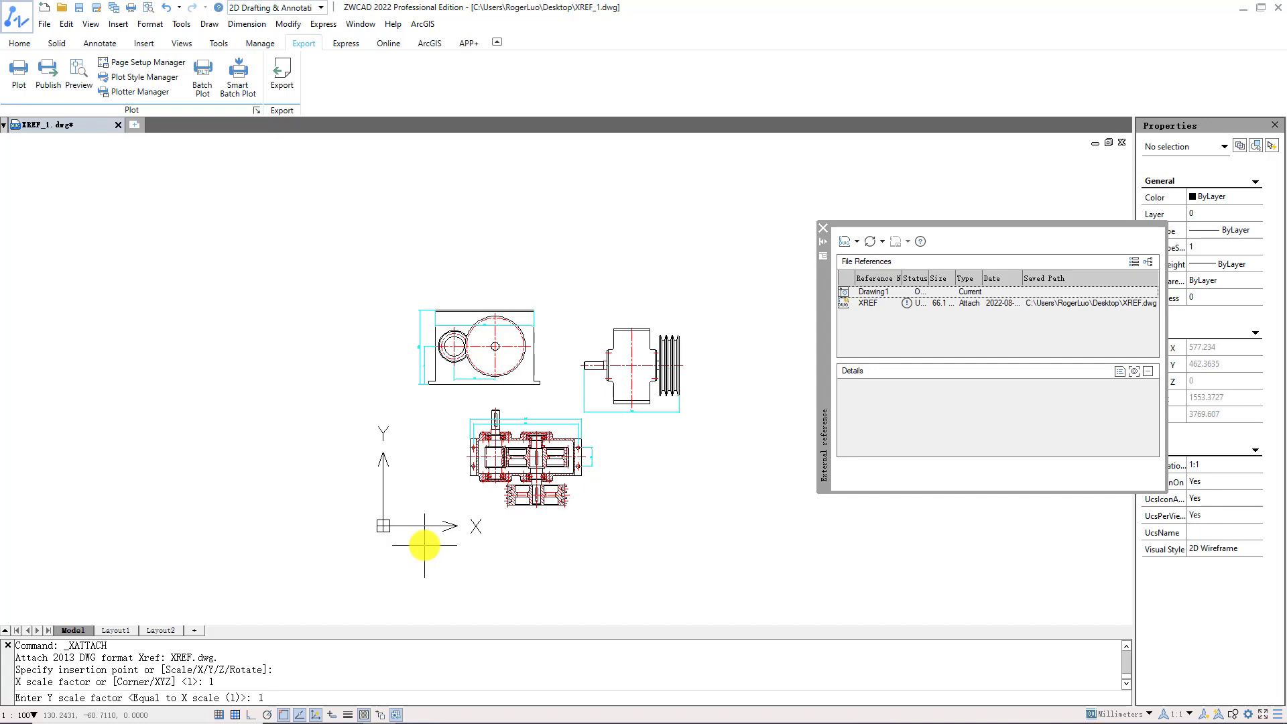
pyautogui.write('1')
pyautogui.press('Return')
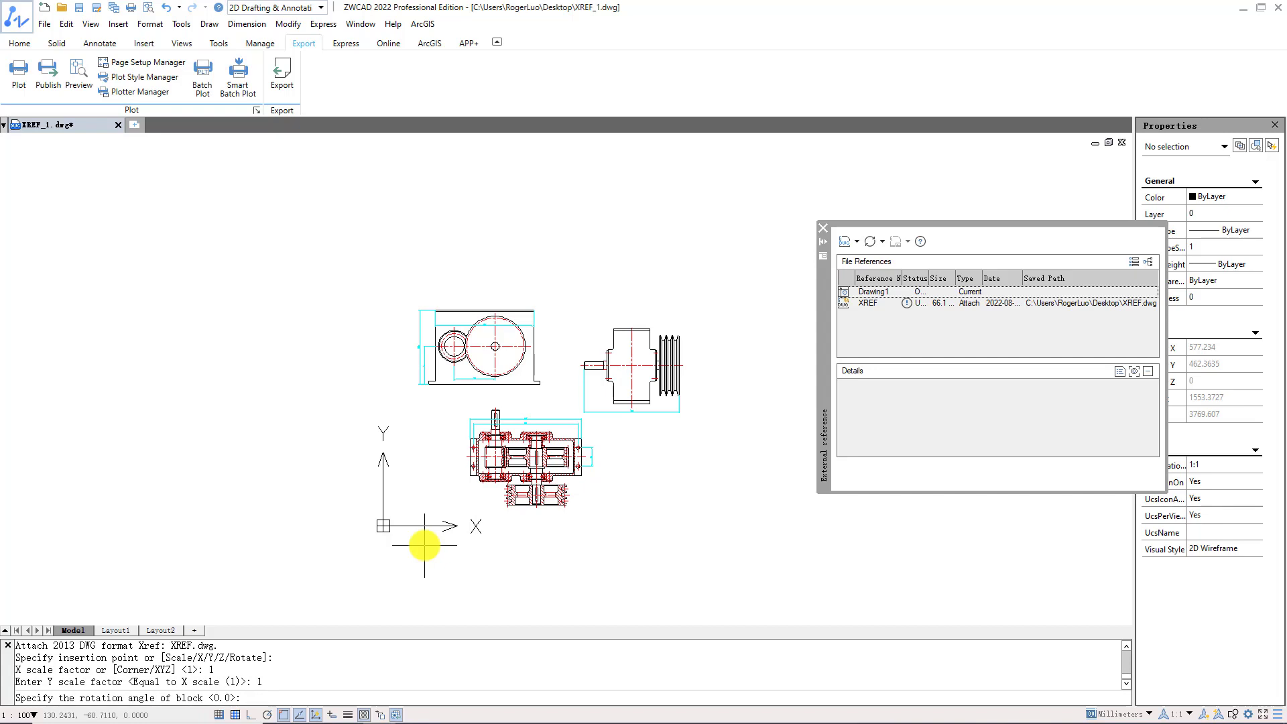
pyautogui.press('Return')
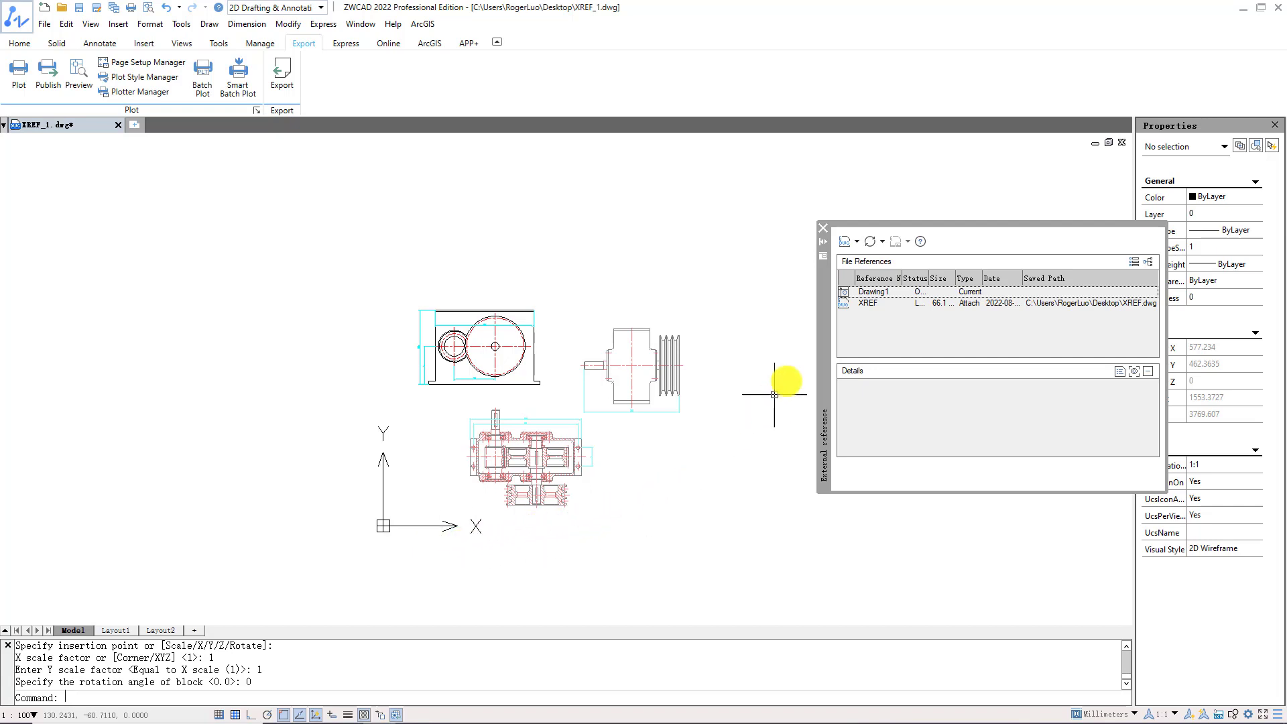
# Change the XREF reference's path type by removing its saved path
pyautogui.click(862, 303)
pyautogui.rightClick(863, 303)
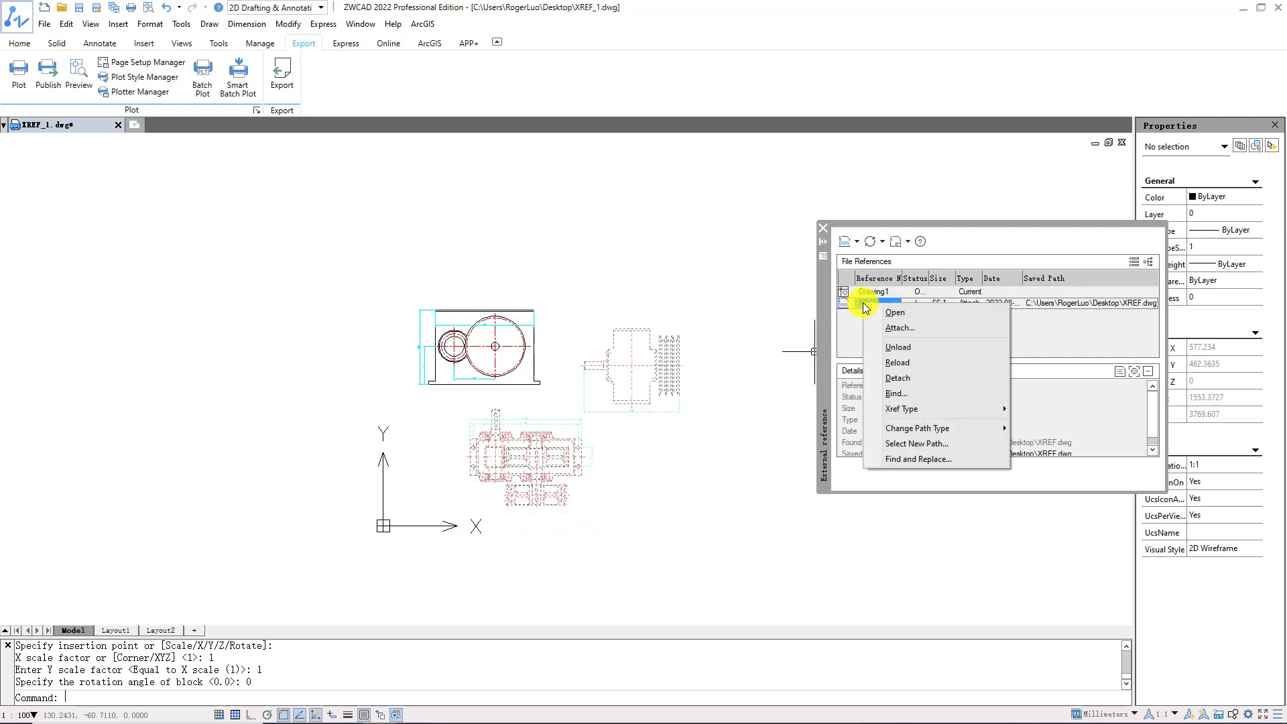
pyautogui.moveTo(948, 415)
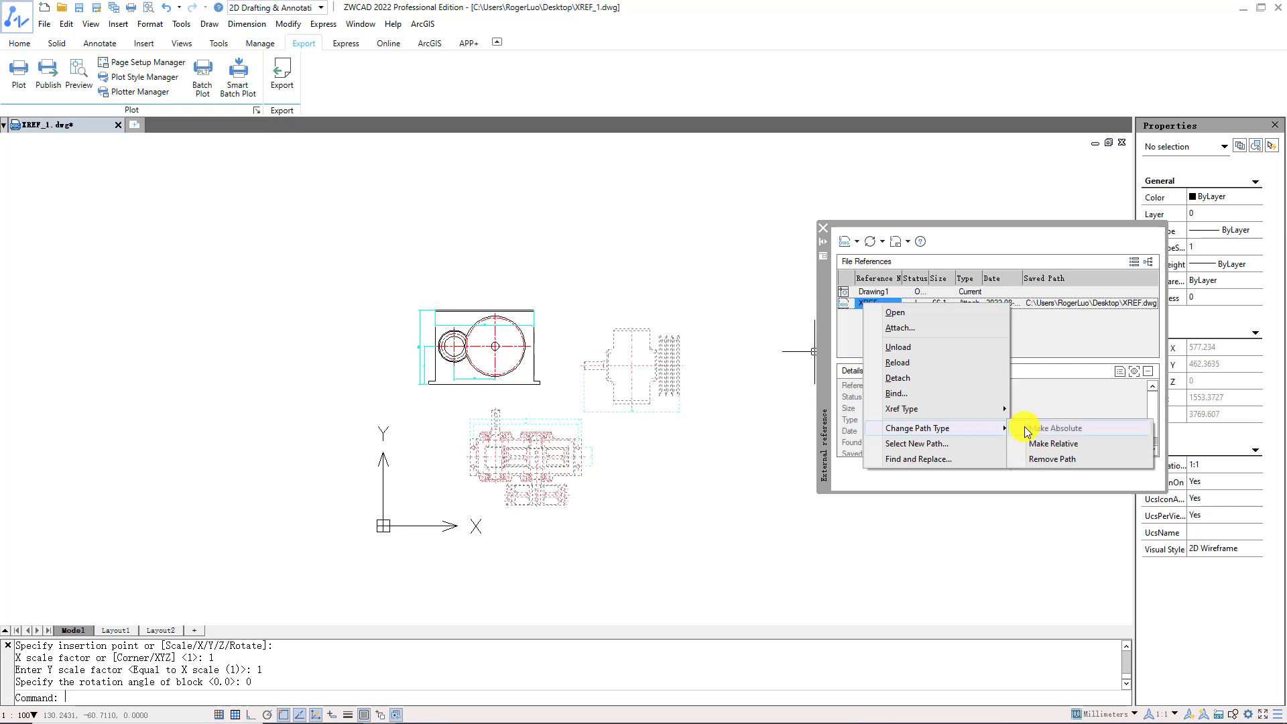
pyautogui.click(1041, 460)
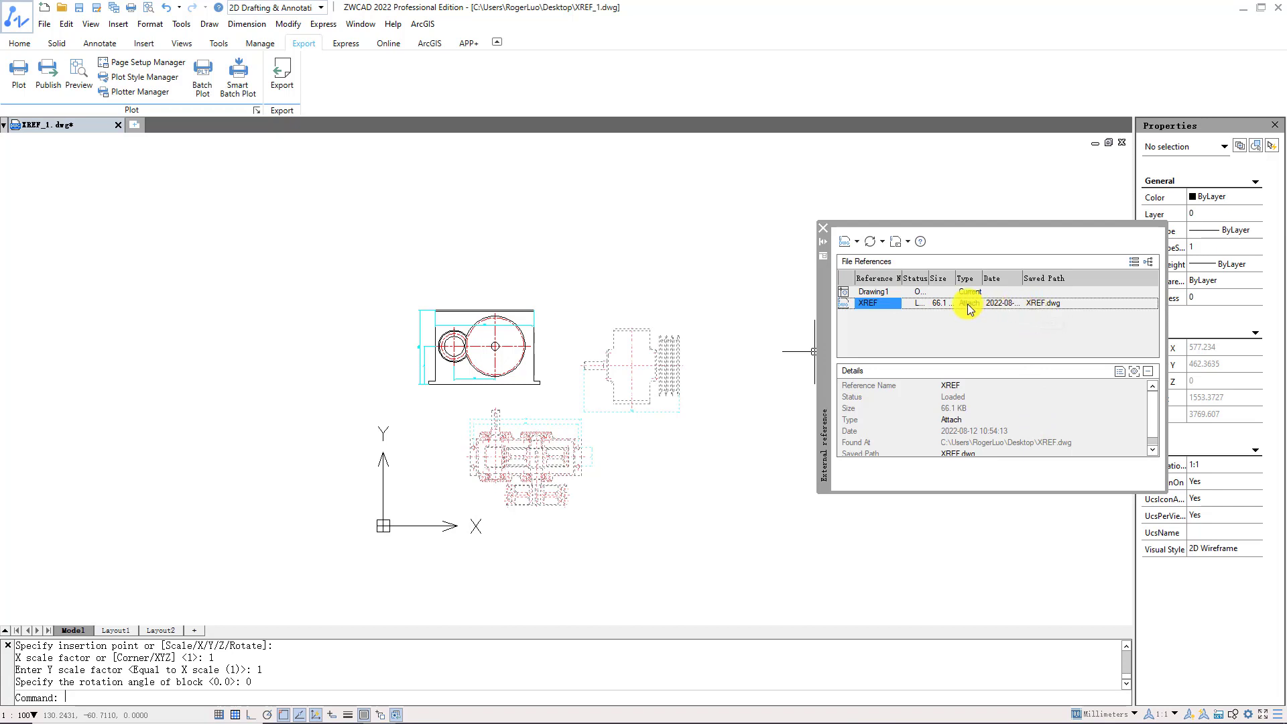
# Bind the XREF reference into the drawing with the Bind type and inspect the resulting block's properties
pyautogui.rightClick(882, 307)
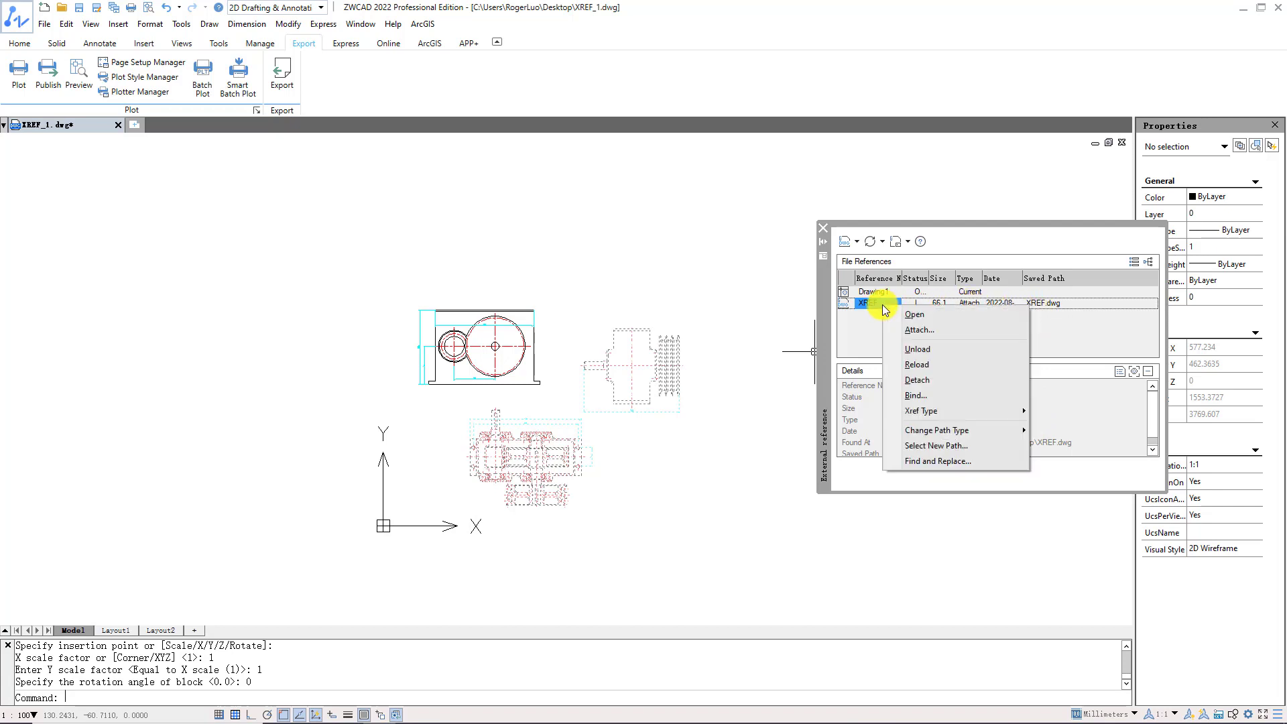
pyautogui.click(928, 395)
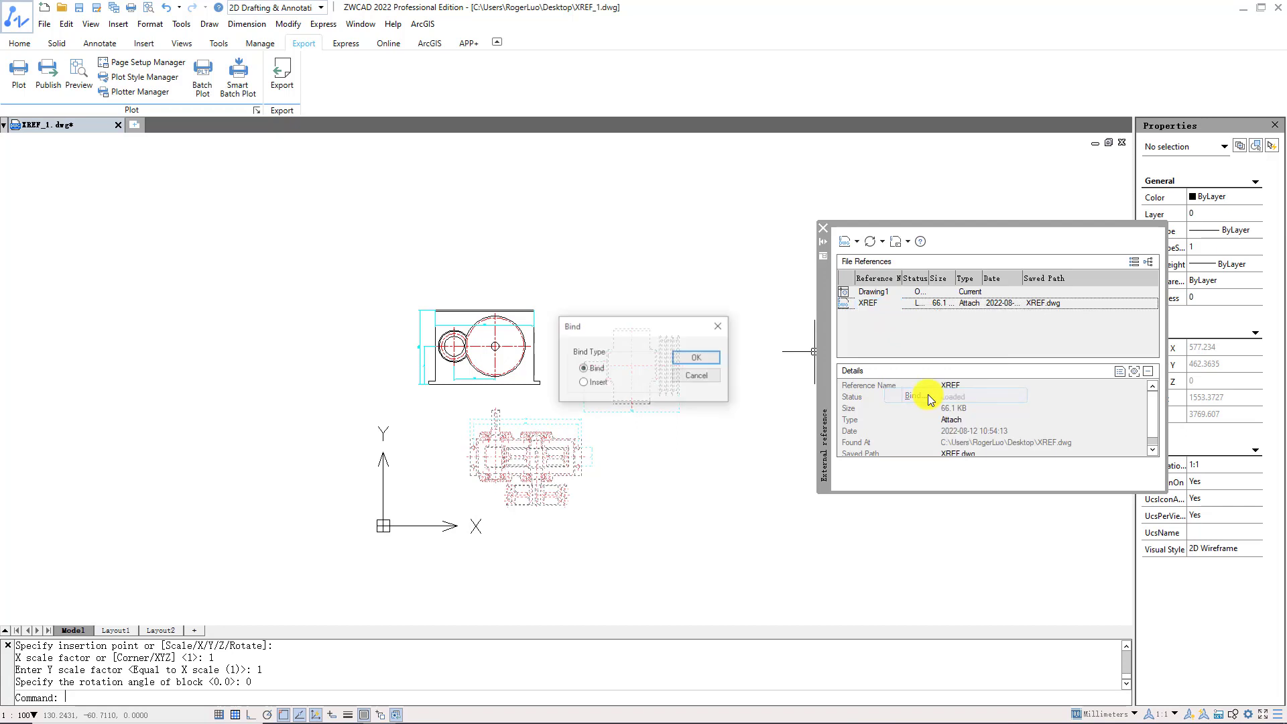
pyautogui.click(697, 357)
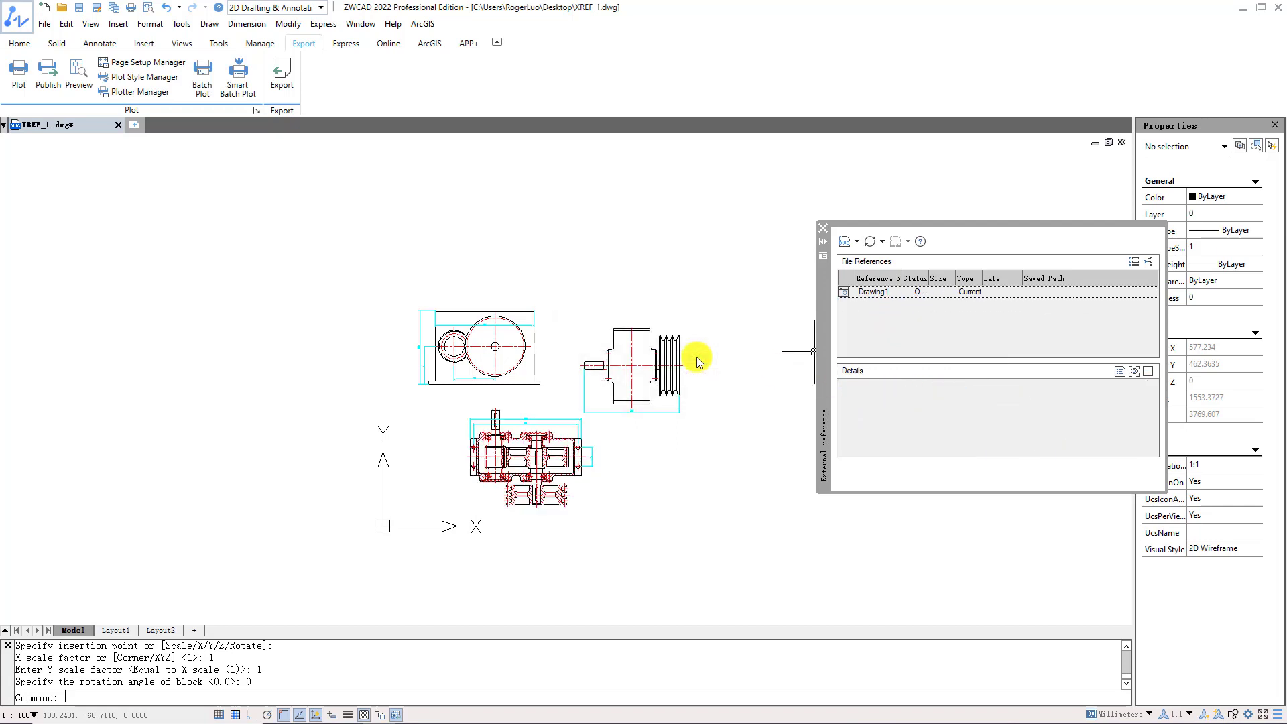
pyautogui.click(582, 444)
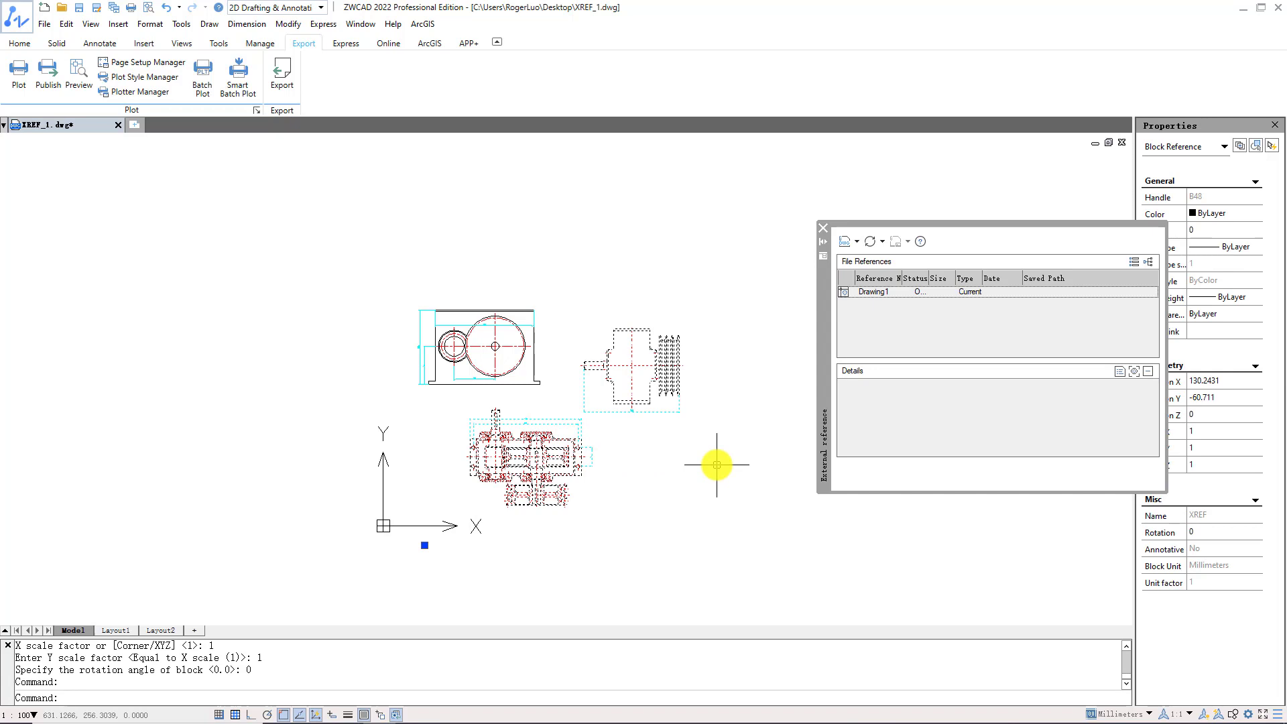
pyautogui.press('Escape')
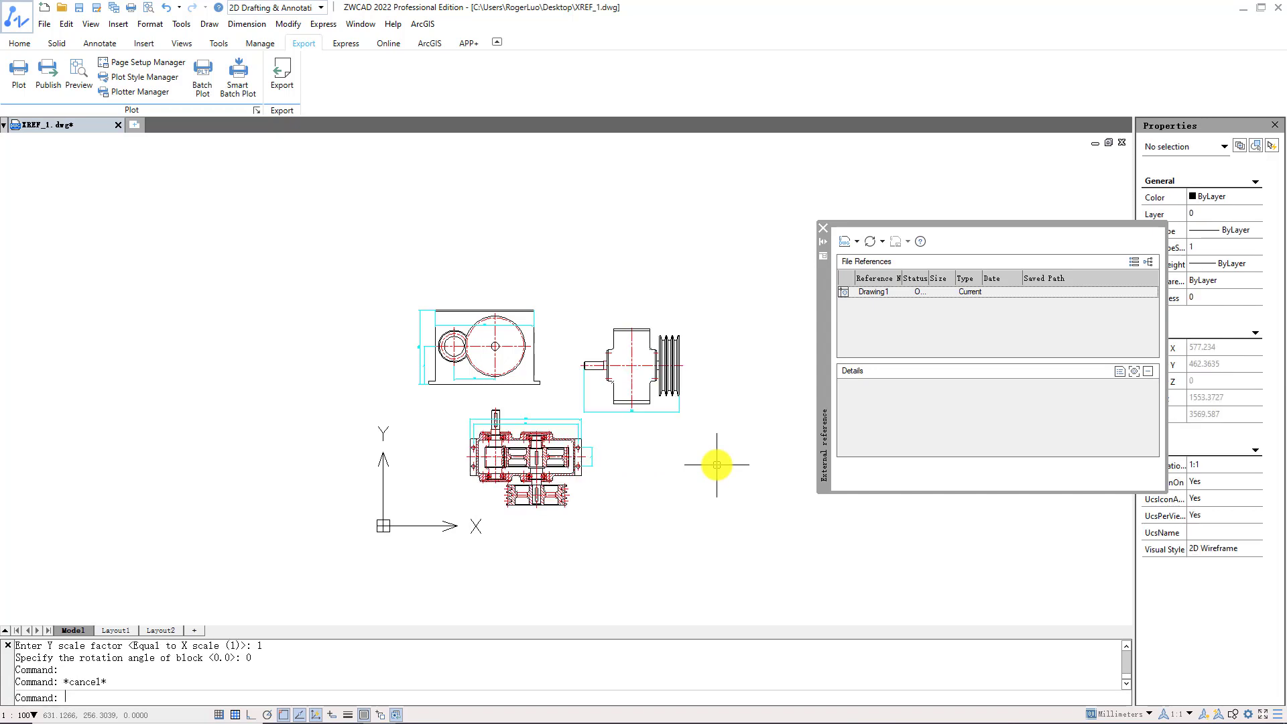
# Undo the binding of the XREF reference
pyautogui.hotkey('ctrl', 'z')
pyautogui.write('x')
pyautogui.press('Escape')
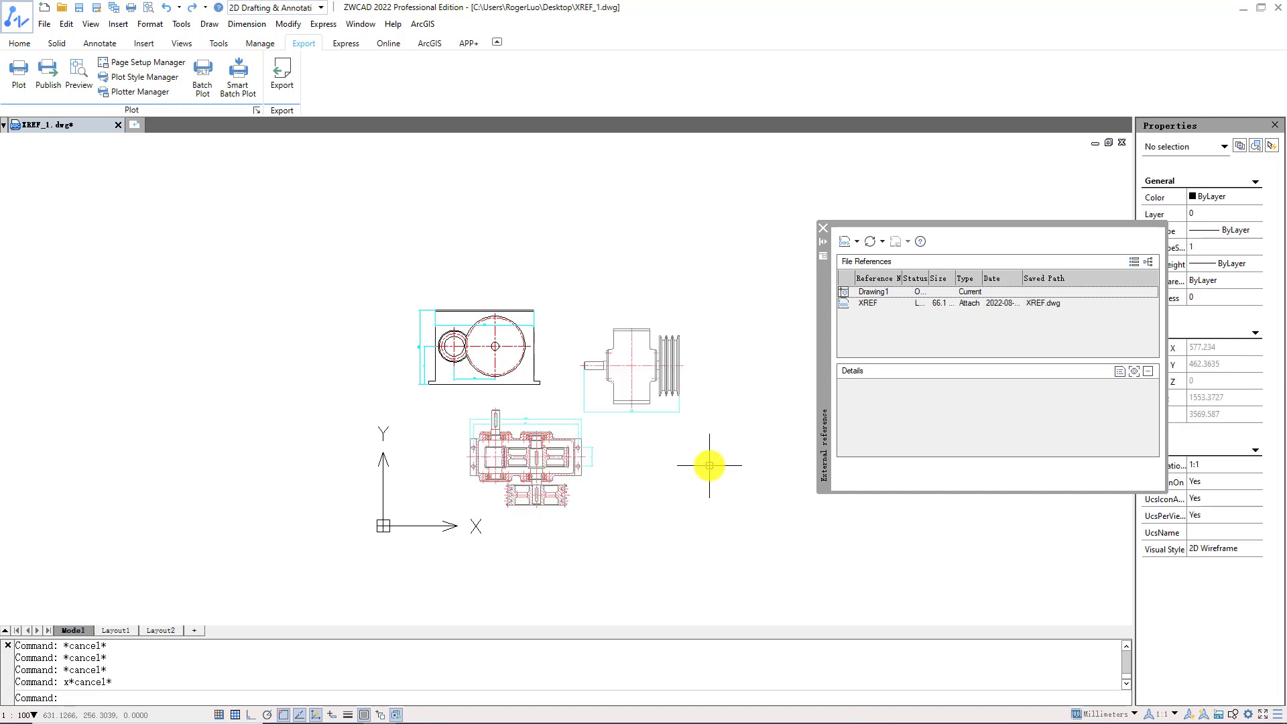
# Clip the XREF reference with a new rectangular boundary around its side view, using the XCLIP command
pyautogui.write('xclip')
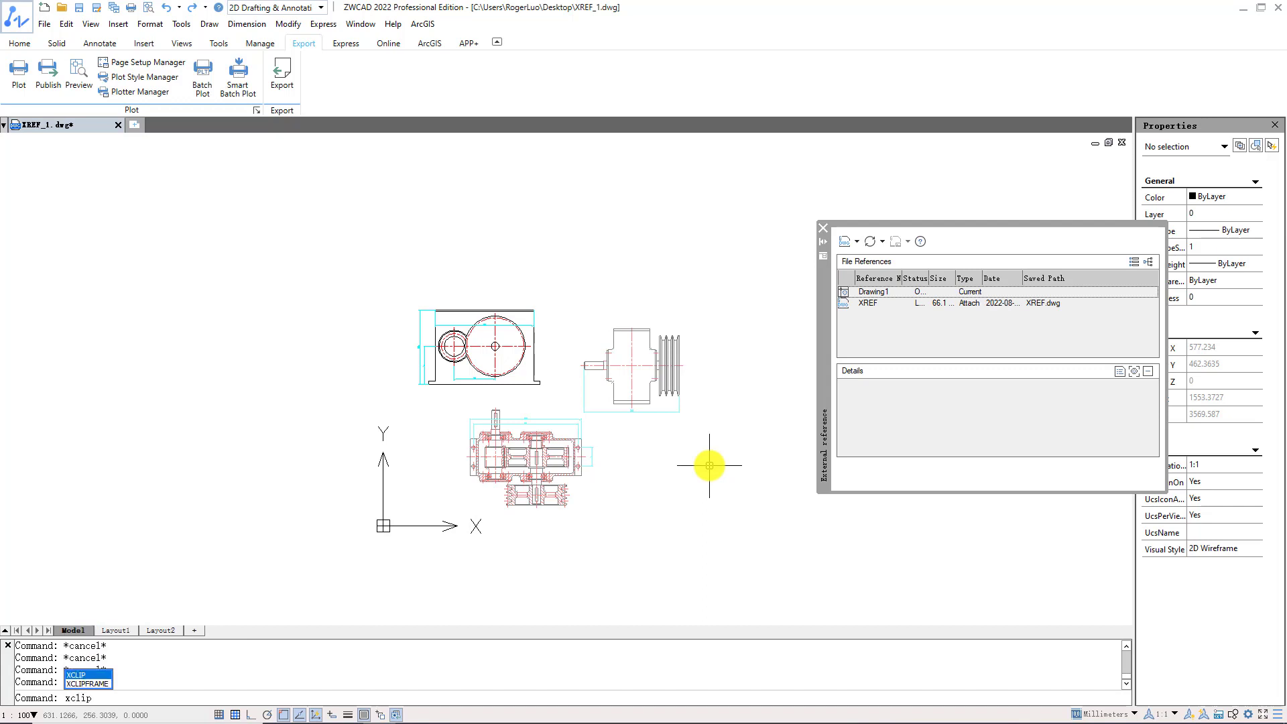
pyautogui.press('Return')
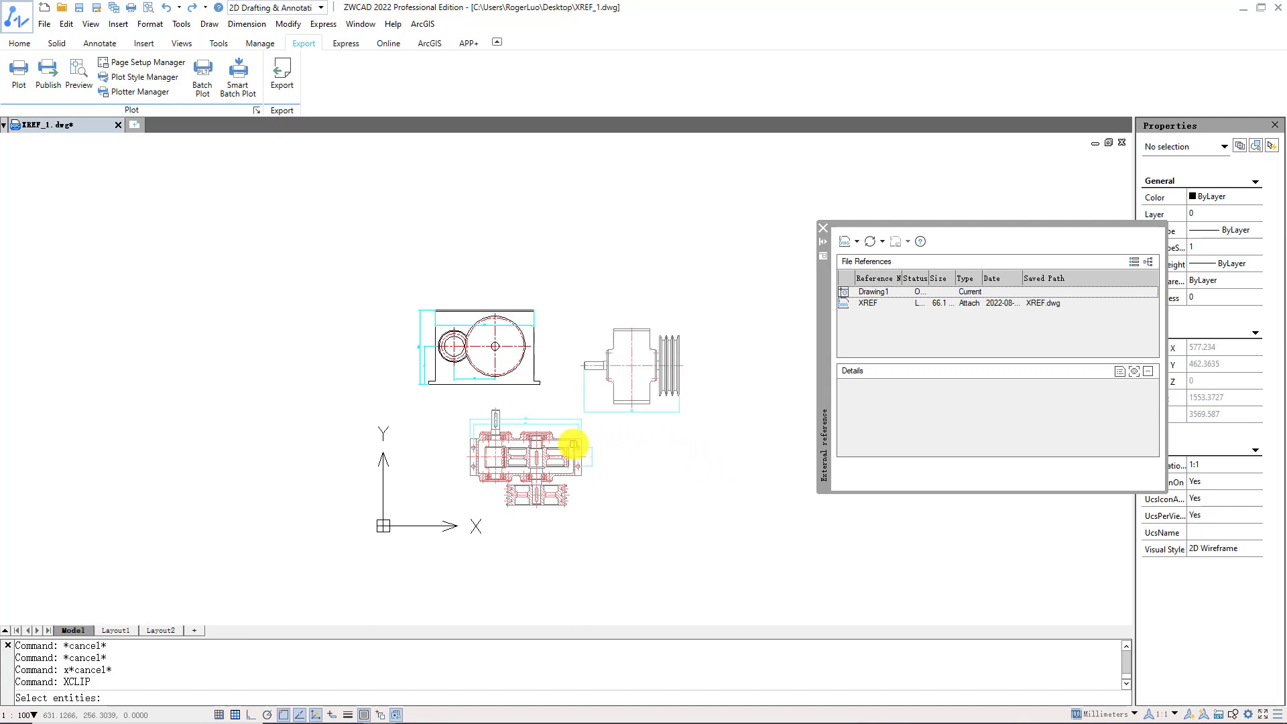
pyautogui.click(573, 444)
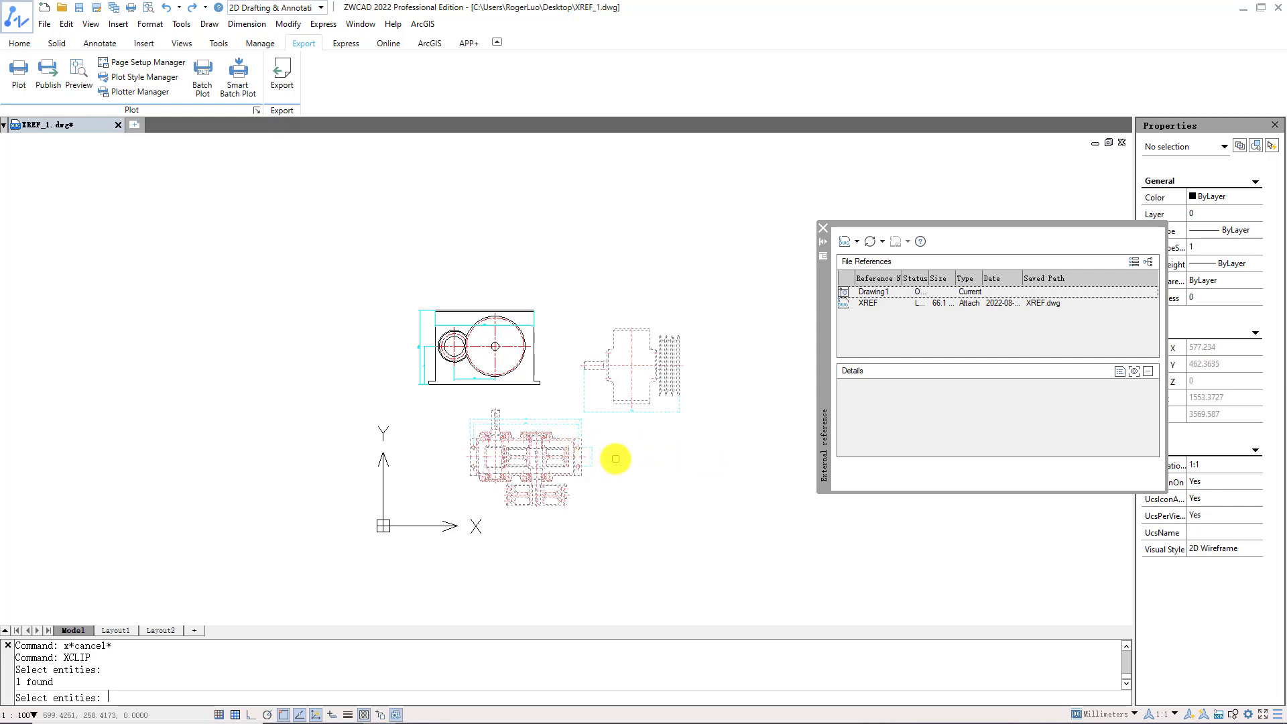
pyautogui.press('Return')
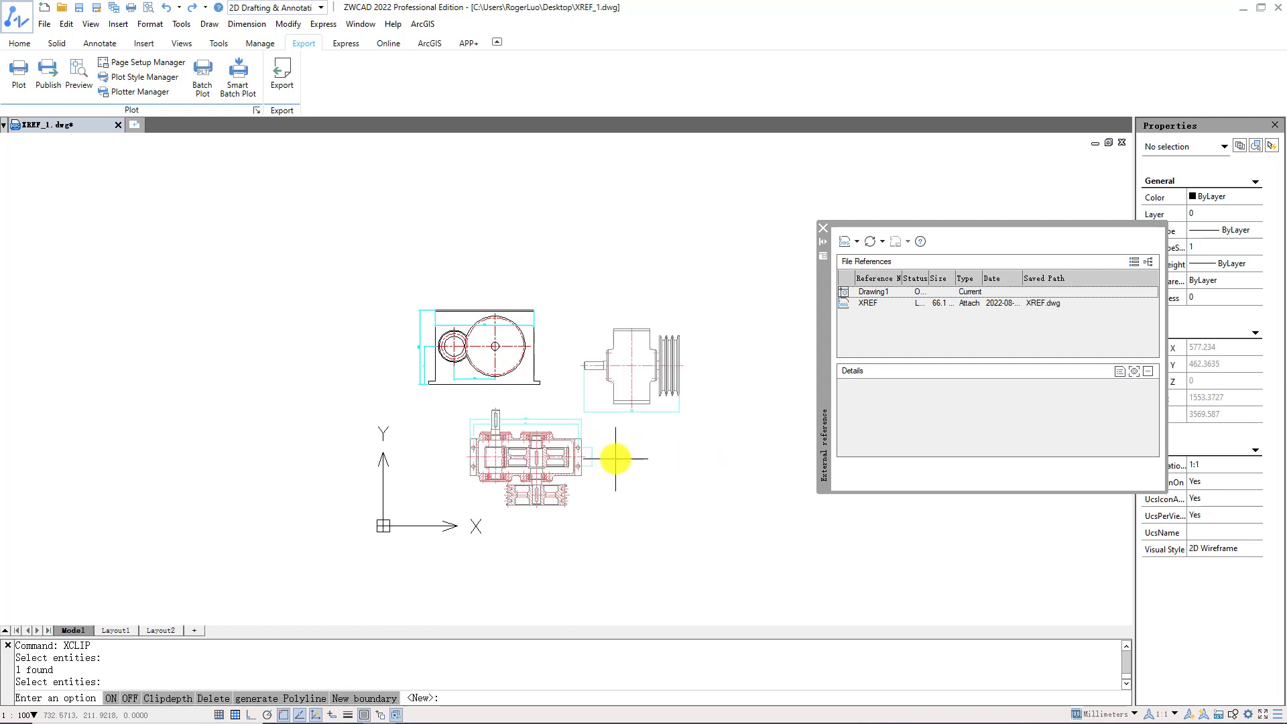
pyautogui.write('n')
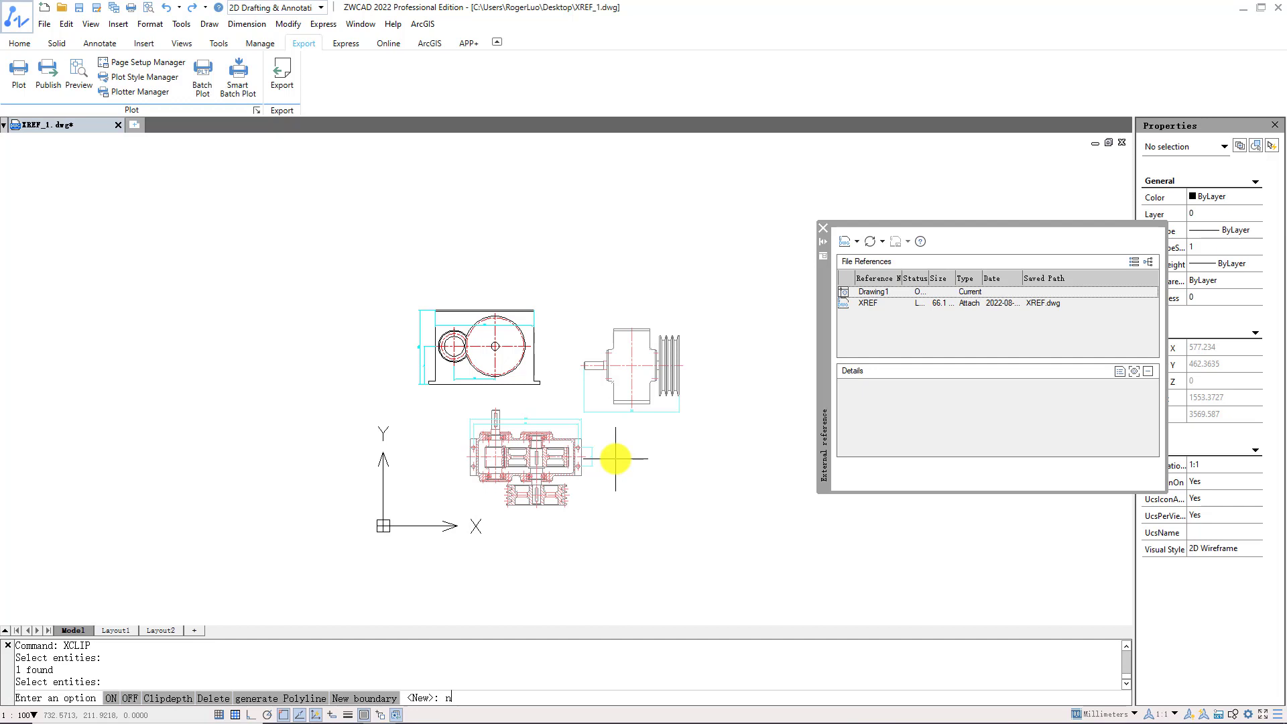
pyautogui.press('Return')
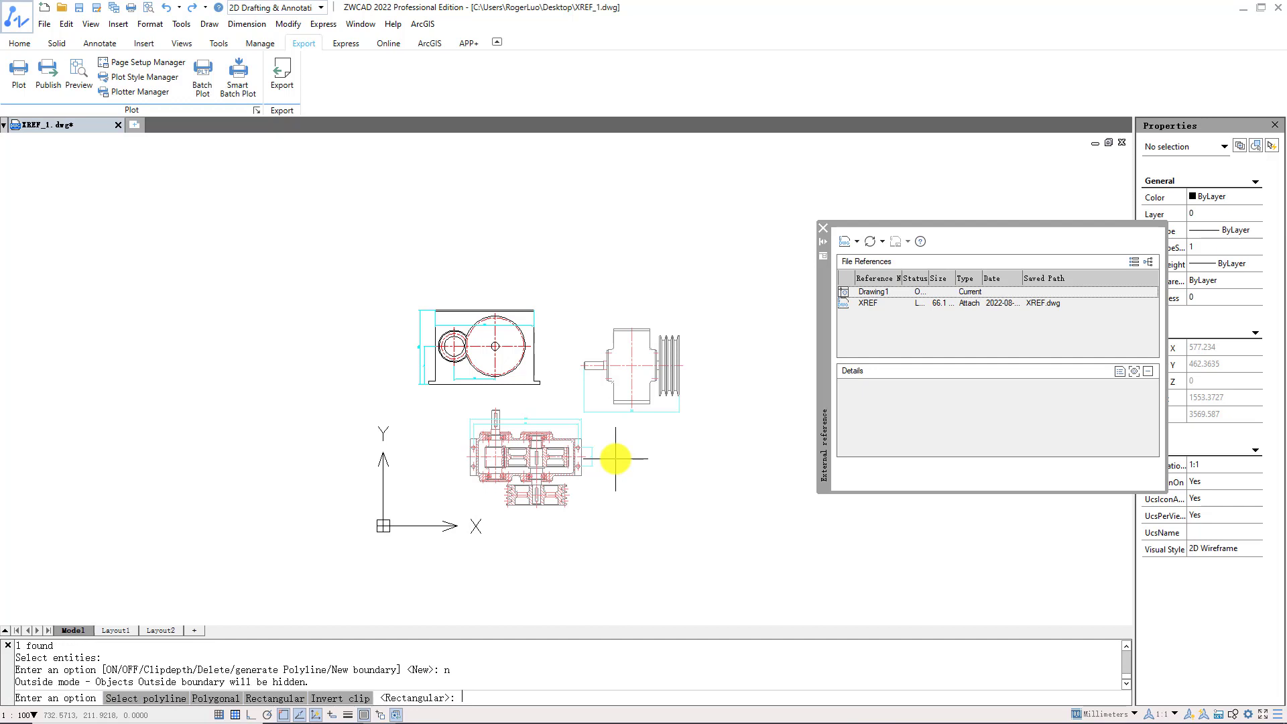
pyautogui.write('r')
pyautogui.press('Return')
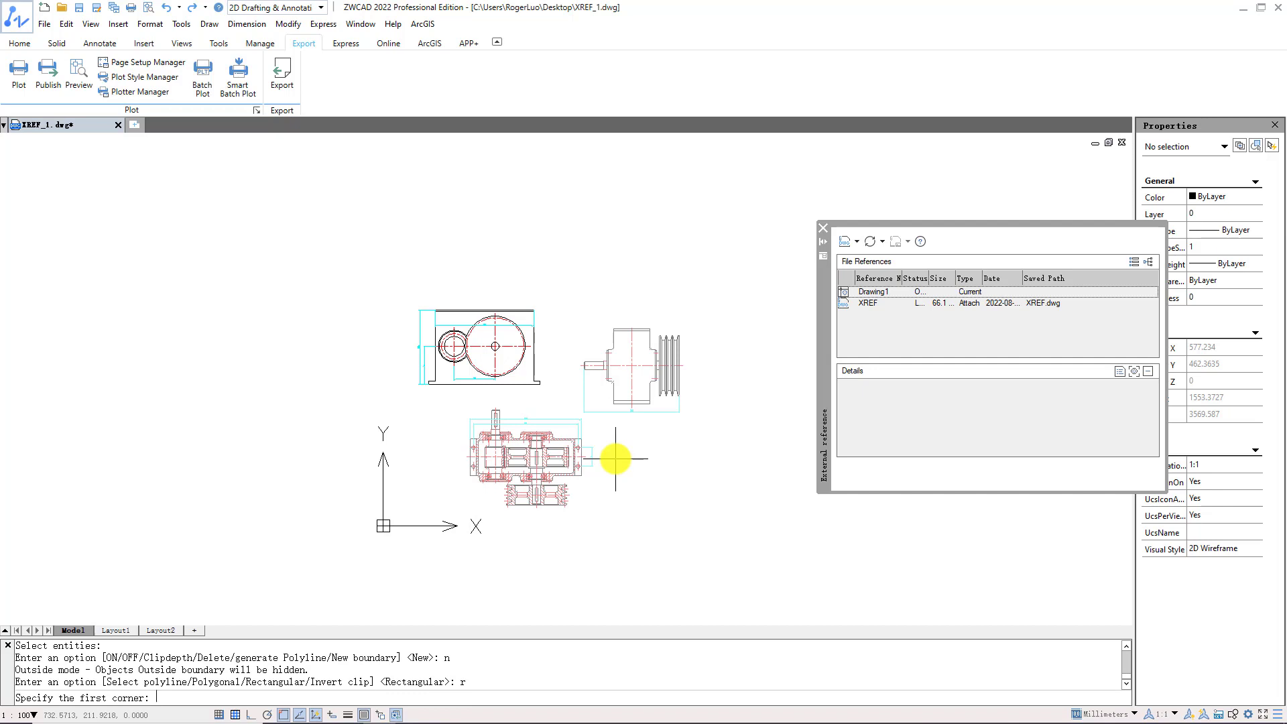
pyautogui.click(584, 316)
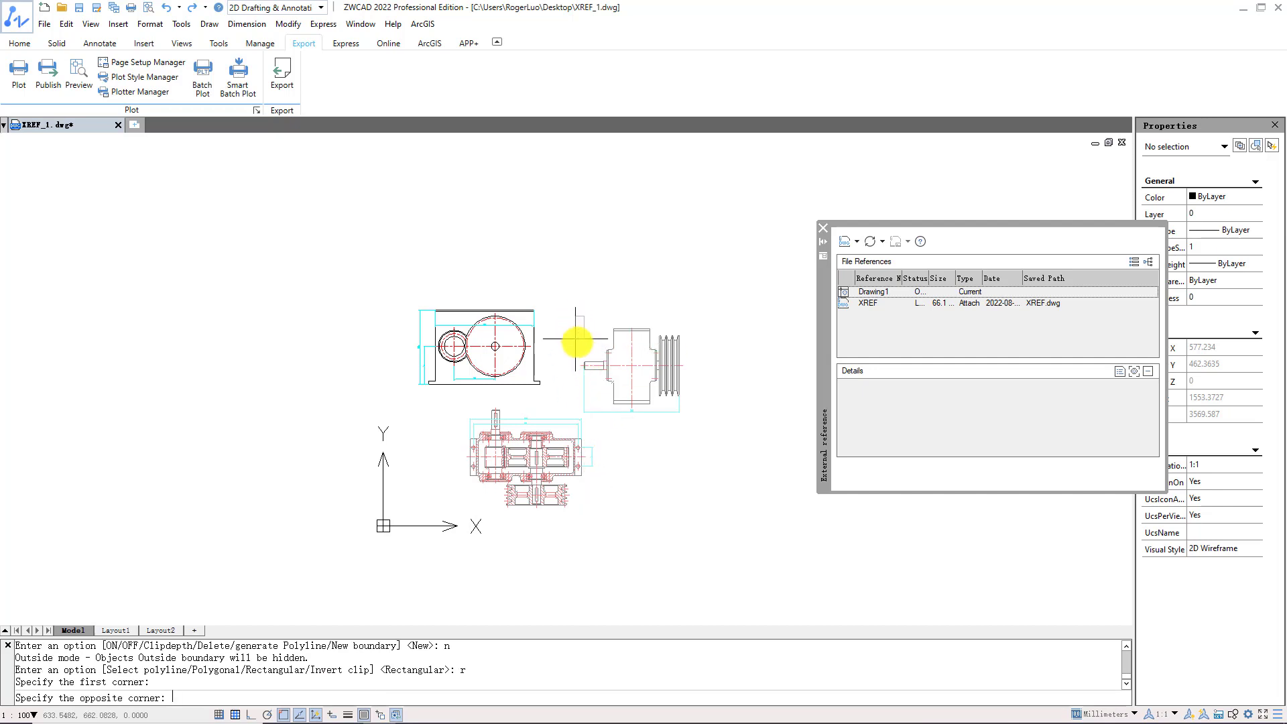
pyautogui.click(689, 431)
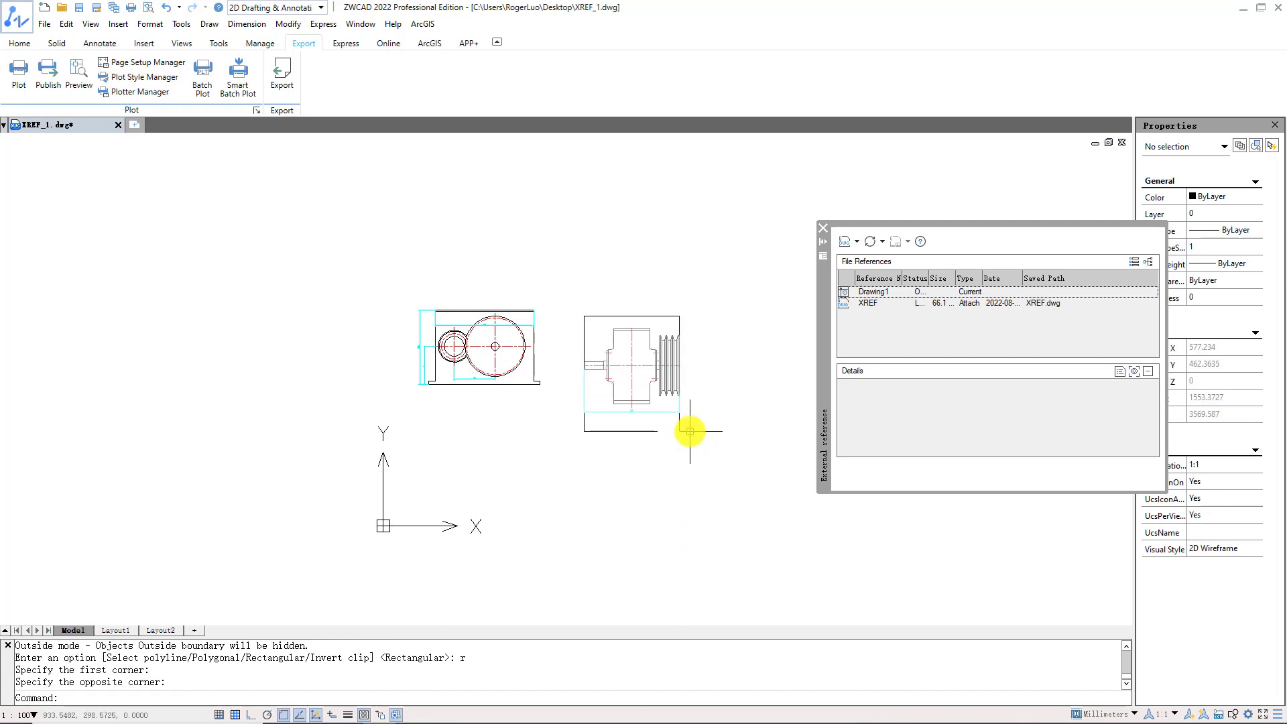
# Extend the XREF clip boundary down and to the left so it reaches into the plan view, and invert the clipping
pyautogui.click(681, 423)
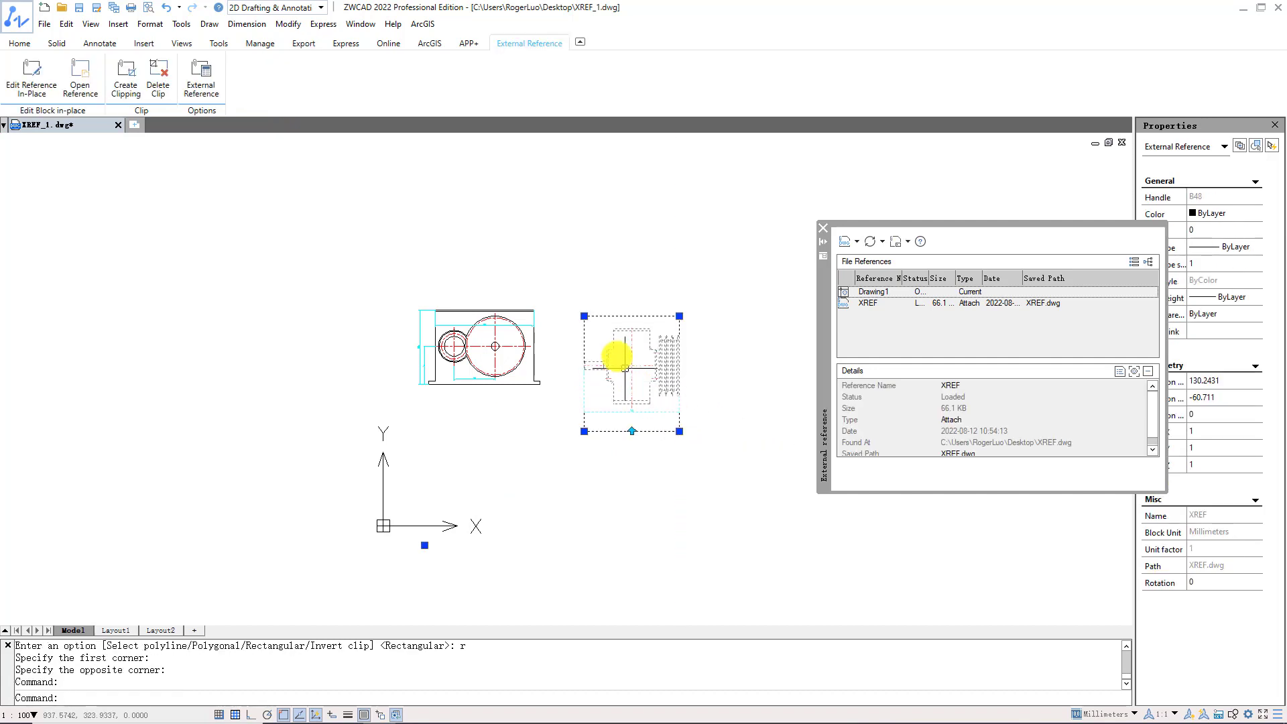
pyautogui.click(584, 316)
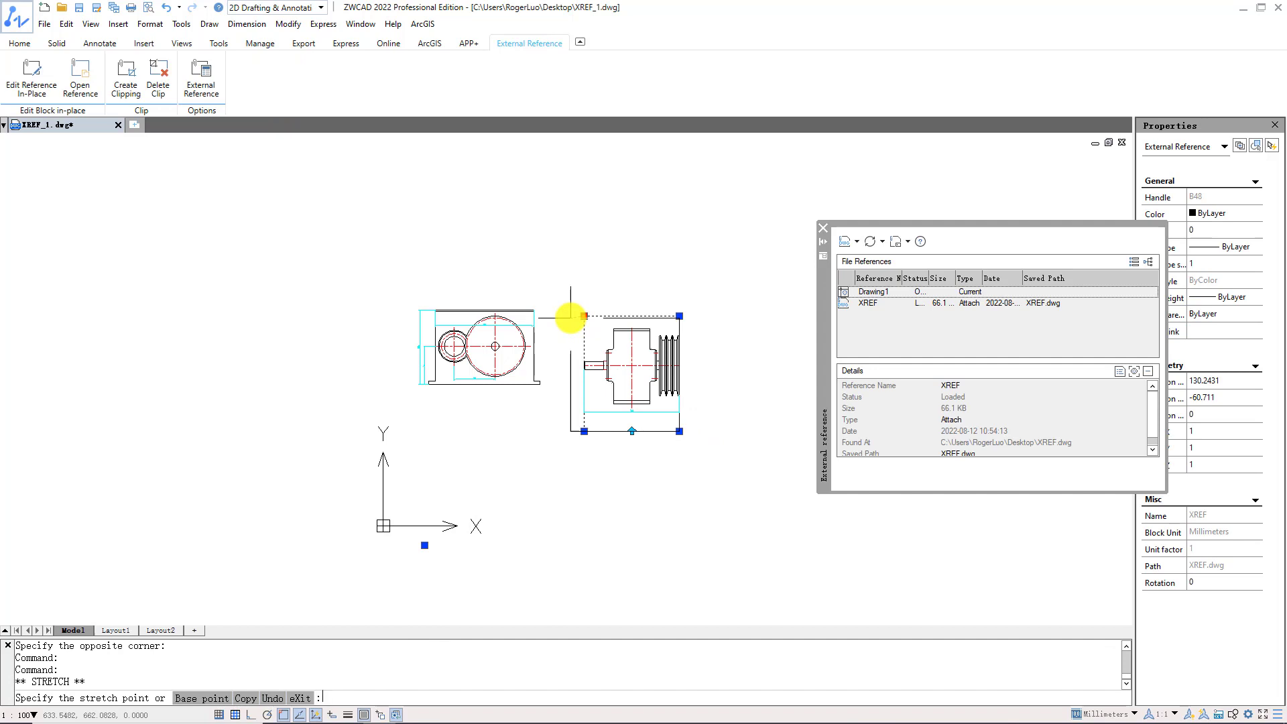
pyautogui.click(570, 317)
pyautogui.click(571, 431)
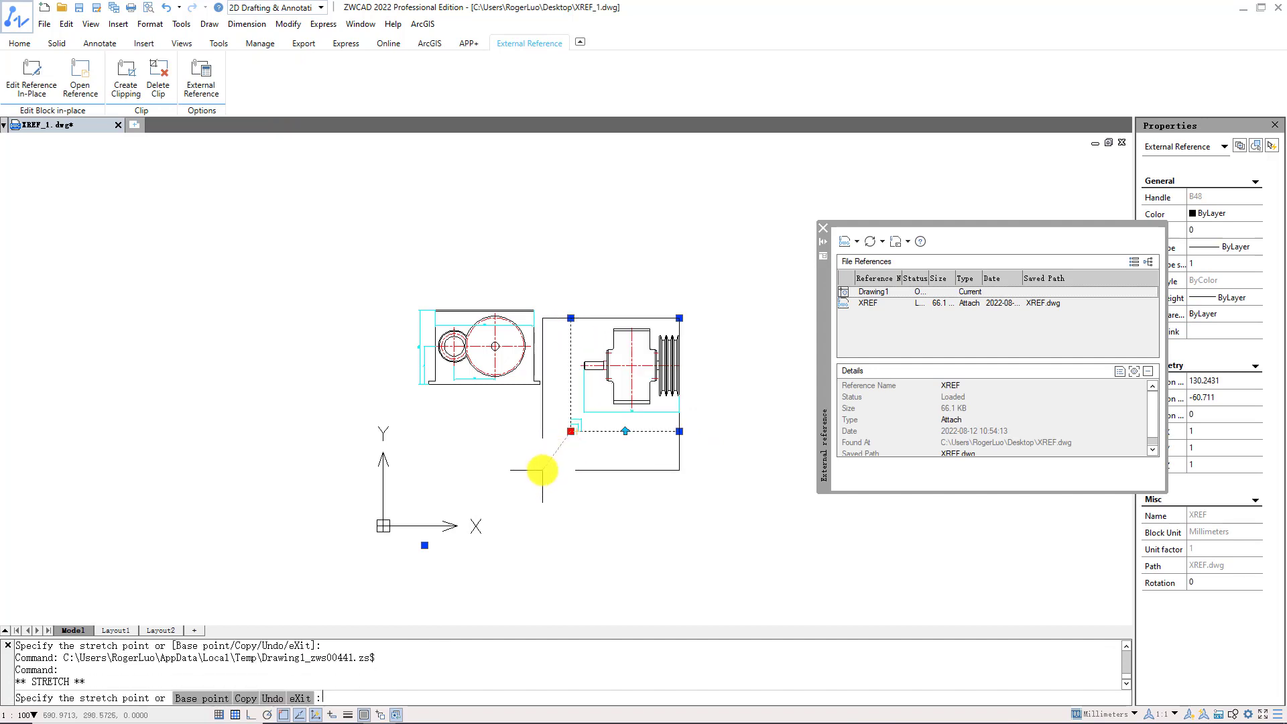
pyautogui.click(542, 470)
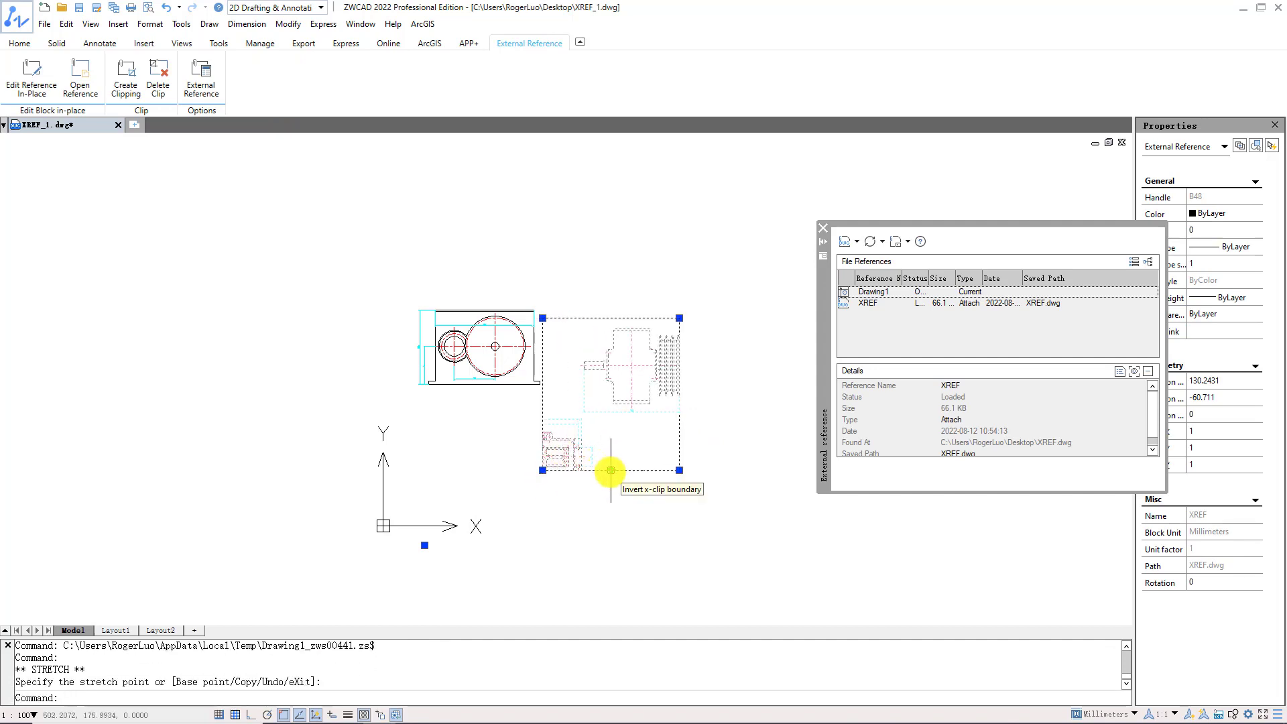
pyautogui.click(610, 470)
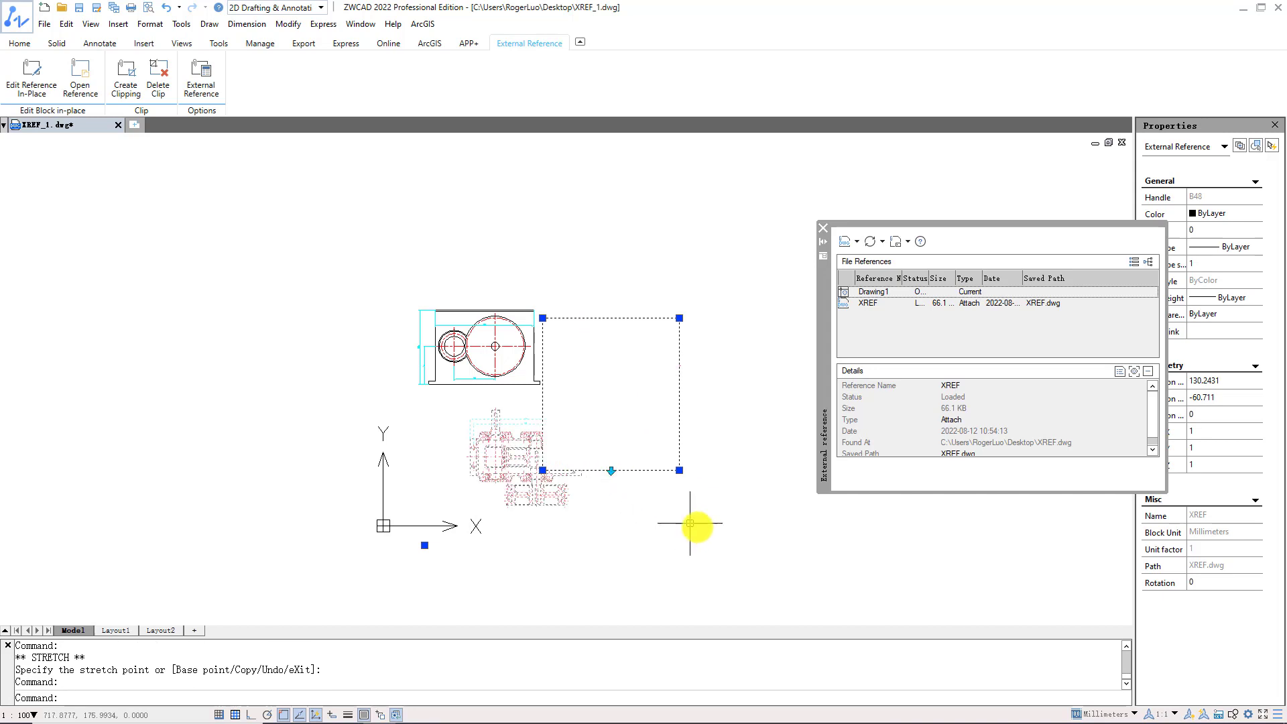
pyautogui.press('Escape')
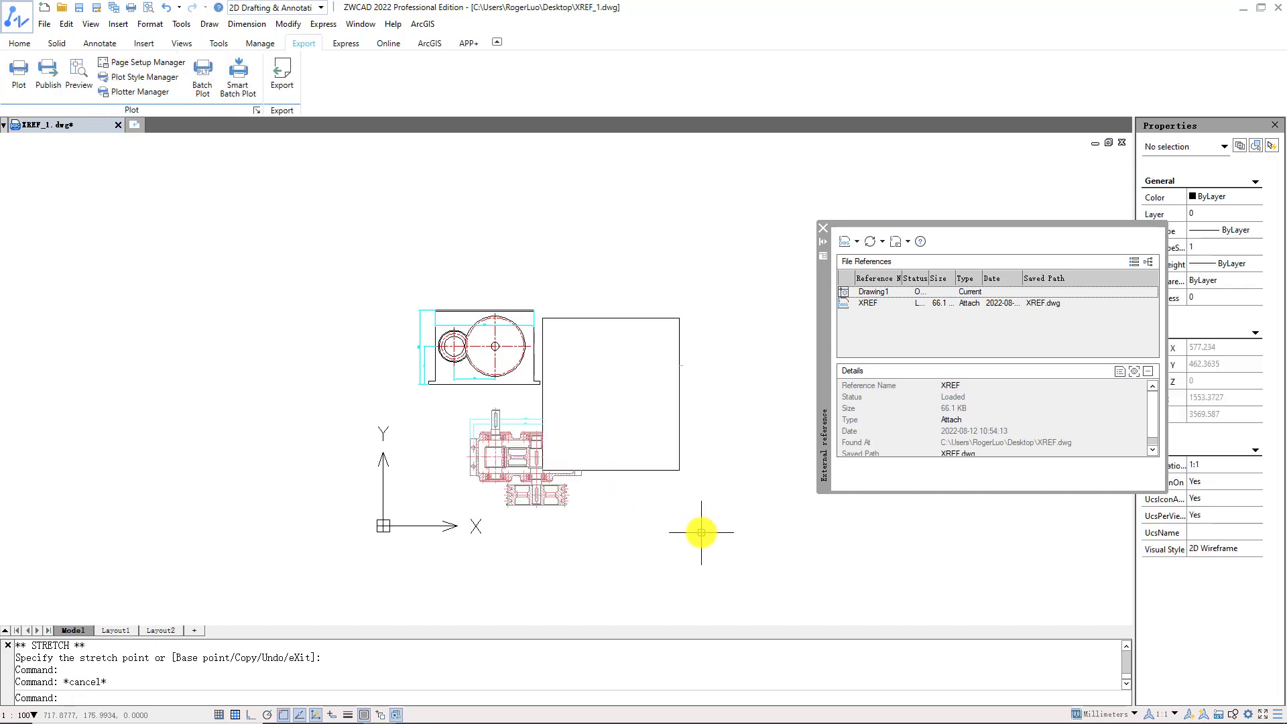
# Set the XCLIPFRAME variable to 0 to hide the clip boundary frame
pyautogui.write('xclipframe')
pyautogui.press('Return')
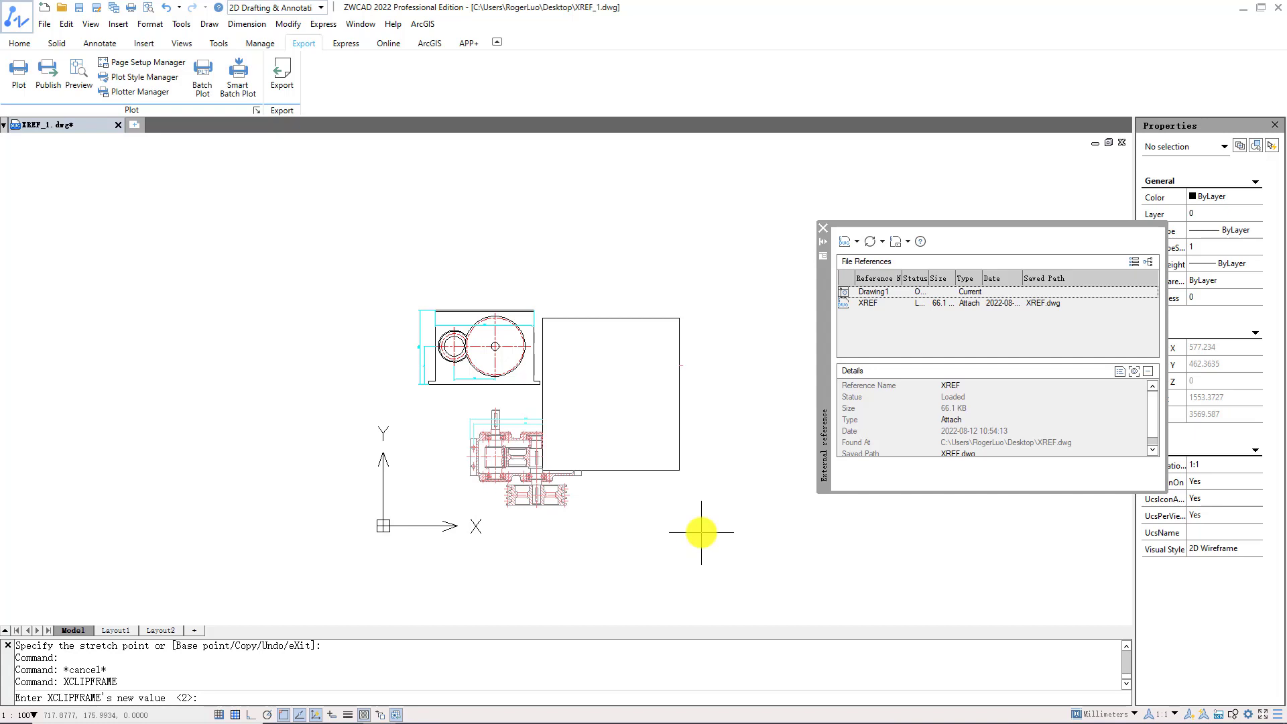
pyautogui.write('0')
pyautogui.press('Return')
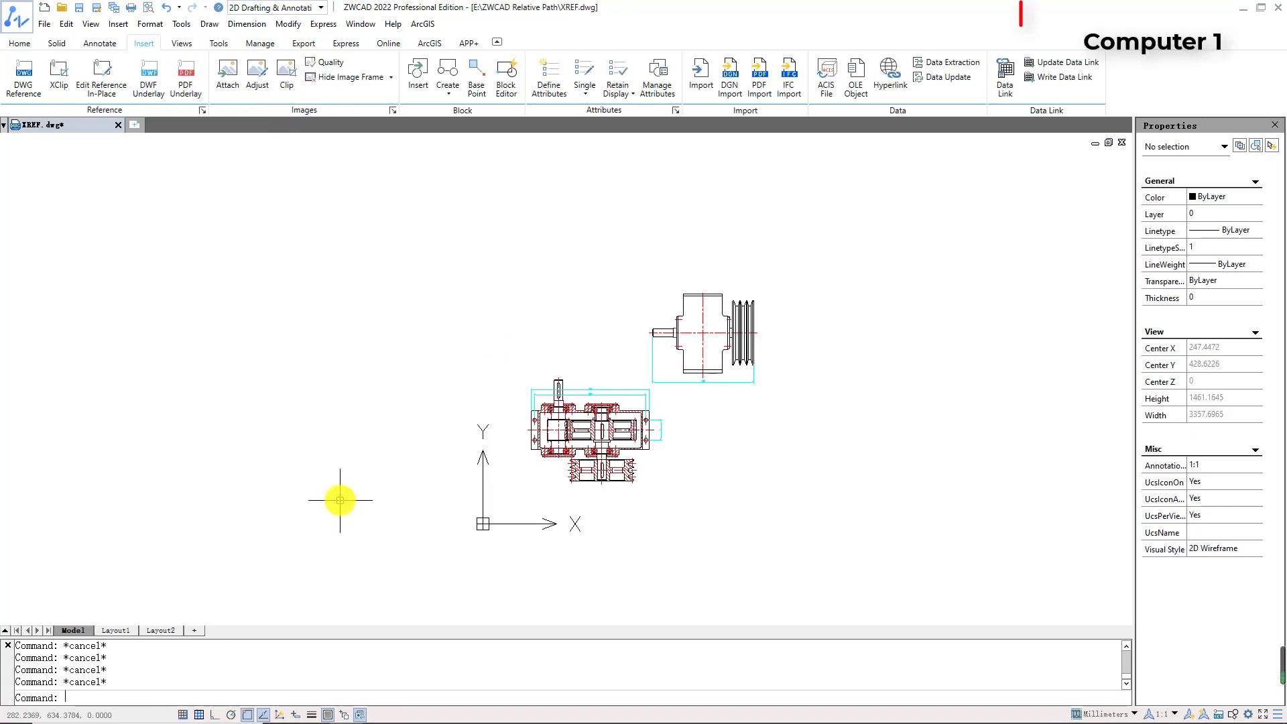
# Attach XREF_1 from the ZWCAD Relative Path folder to XREF.dwg as an Attachment reference with Relative path
pyautogui.click(23, 81)
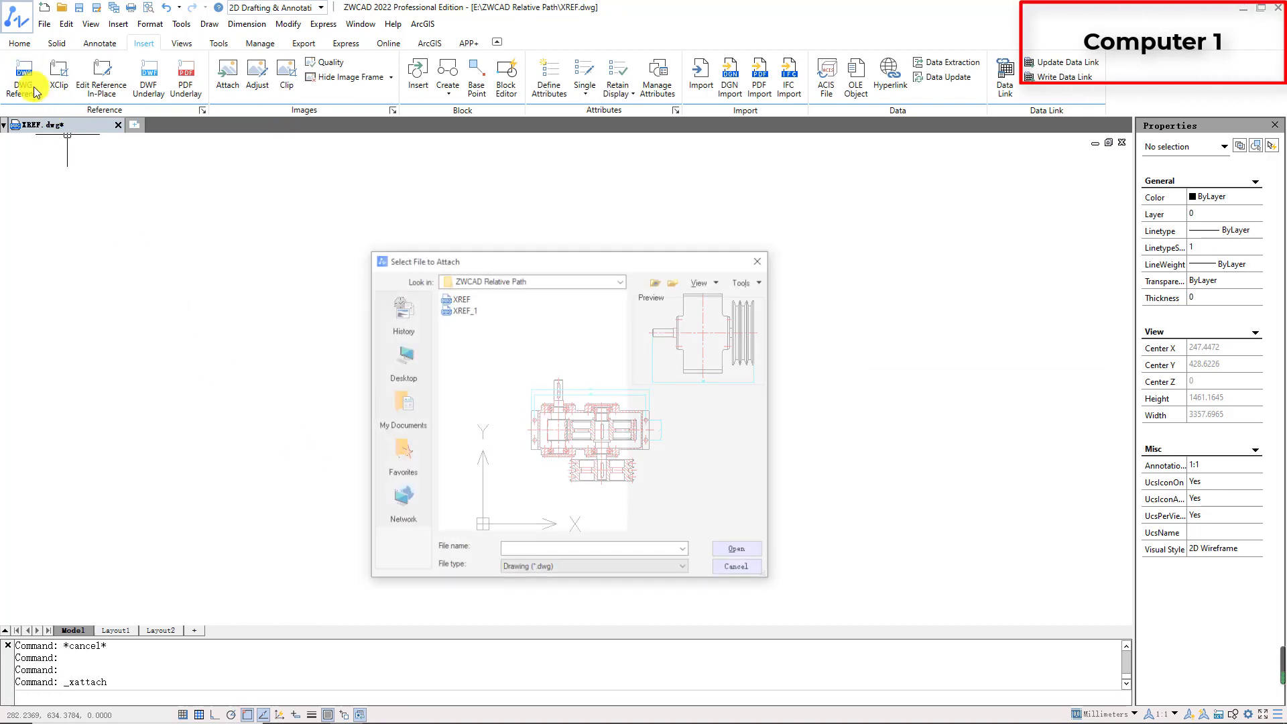
pyautogui.click(462, 309)
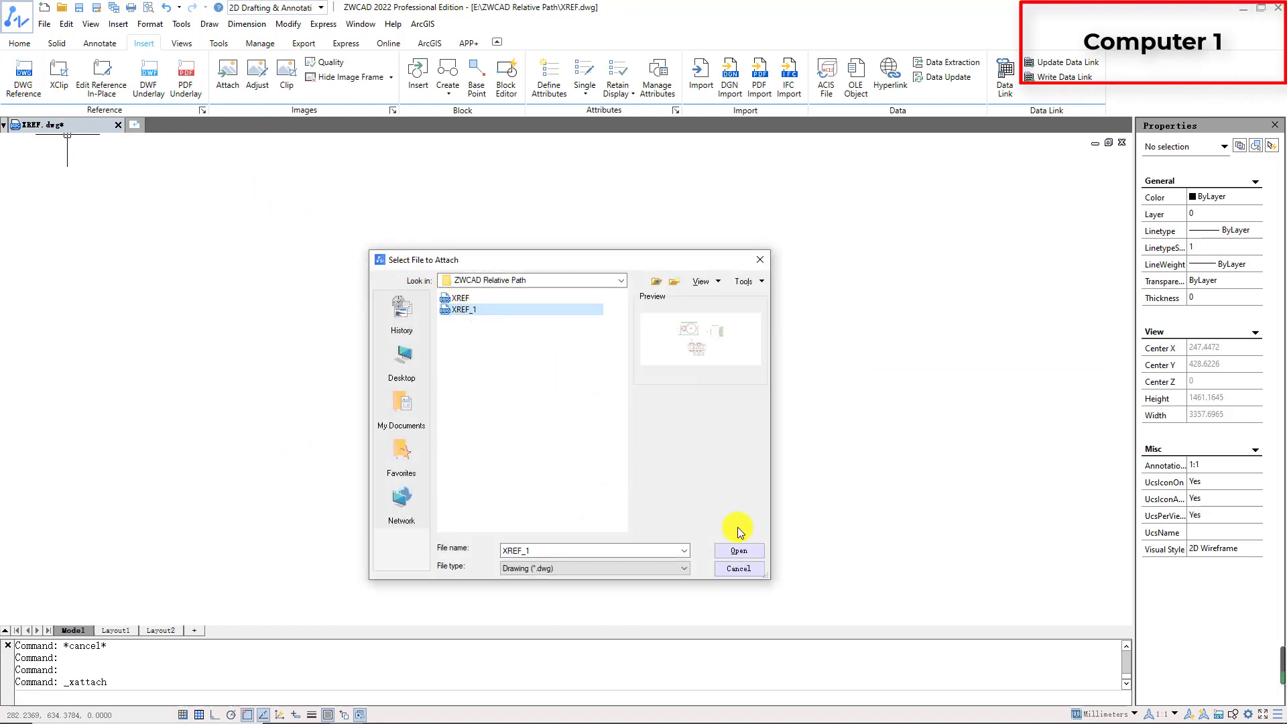
pyautogui.click(738, 552)
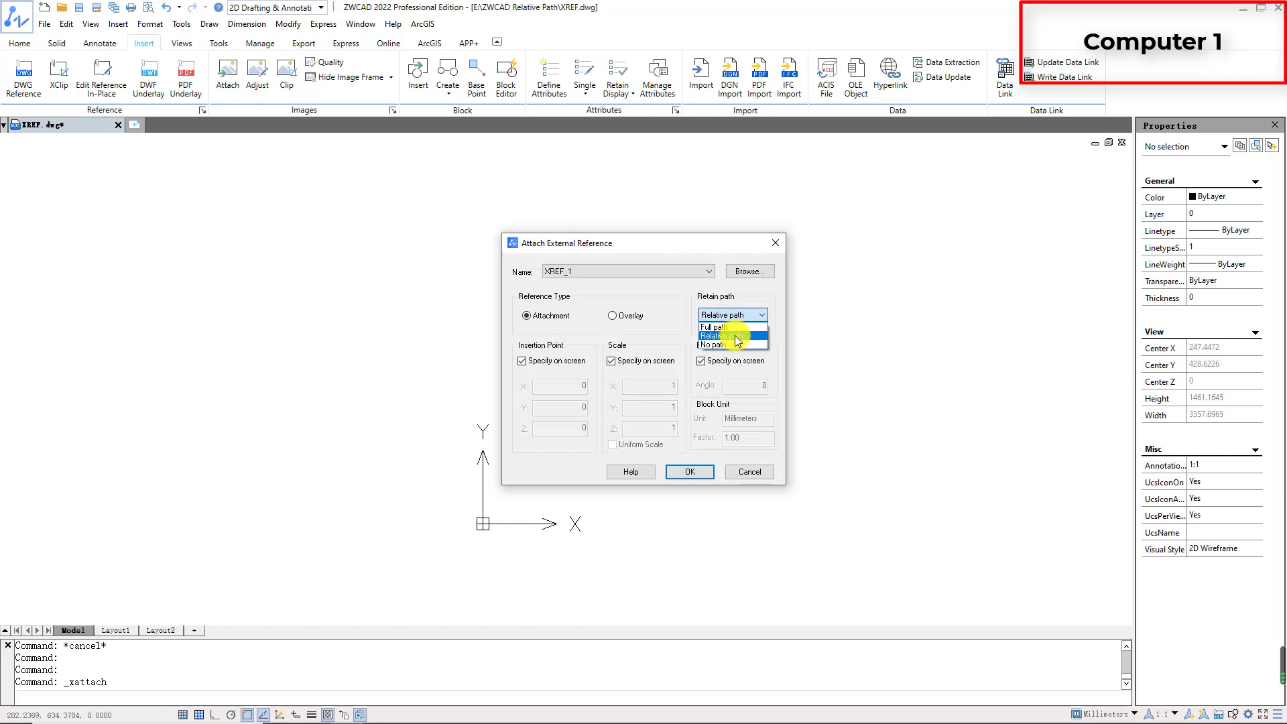
pyautogui.click(735, 335)
pyautogui.click(687, 470)
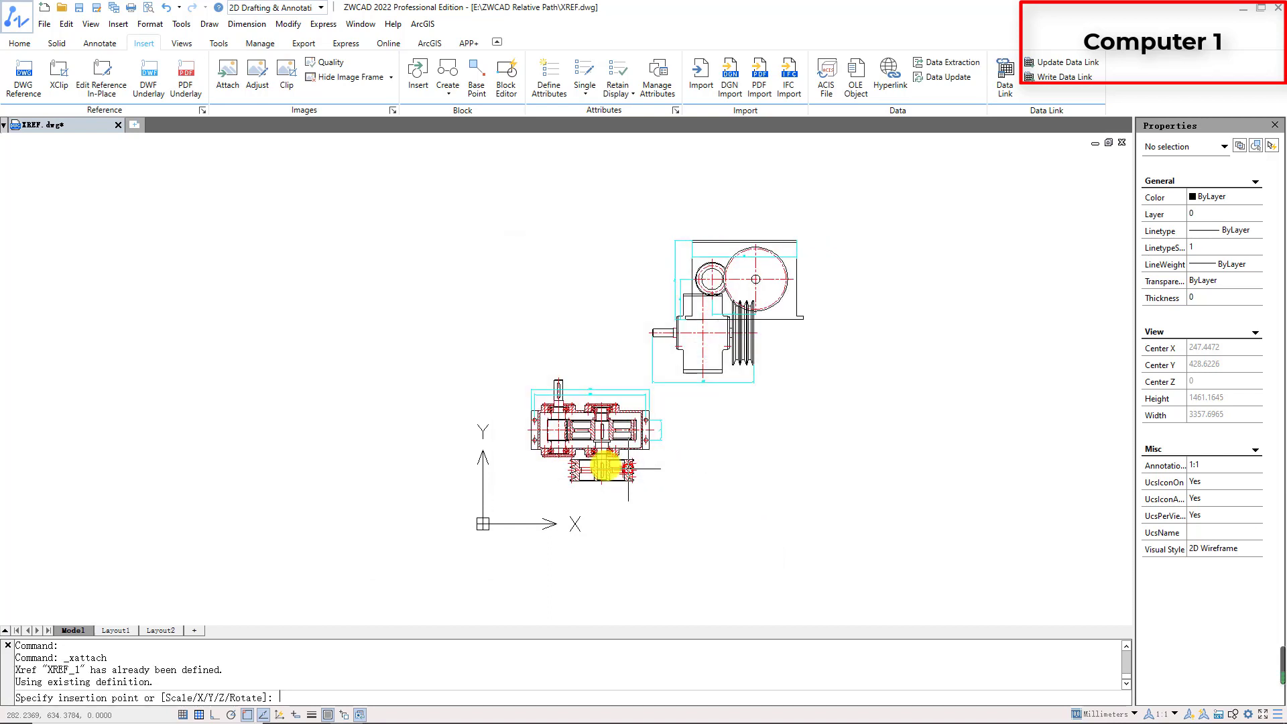
# Place the XREF_1 reference at about (-264, 88) with X and Y scale 1 and rotation 0, and save the drawing
pyautogui.click(393, 494)
pyautogui.press('Return')
pyautogui.press('Return')
pyautogui.press('Return')
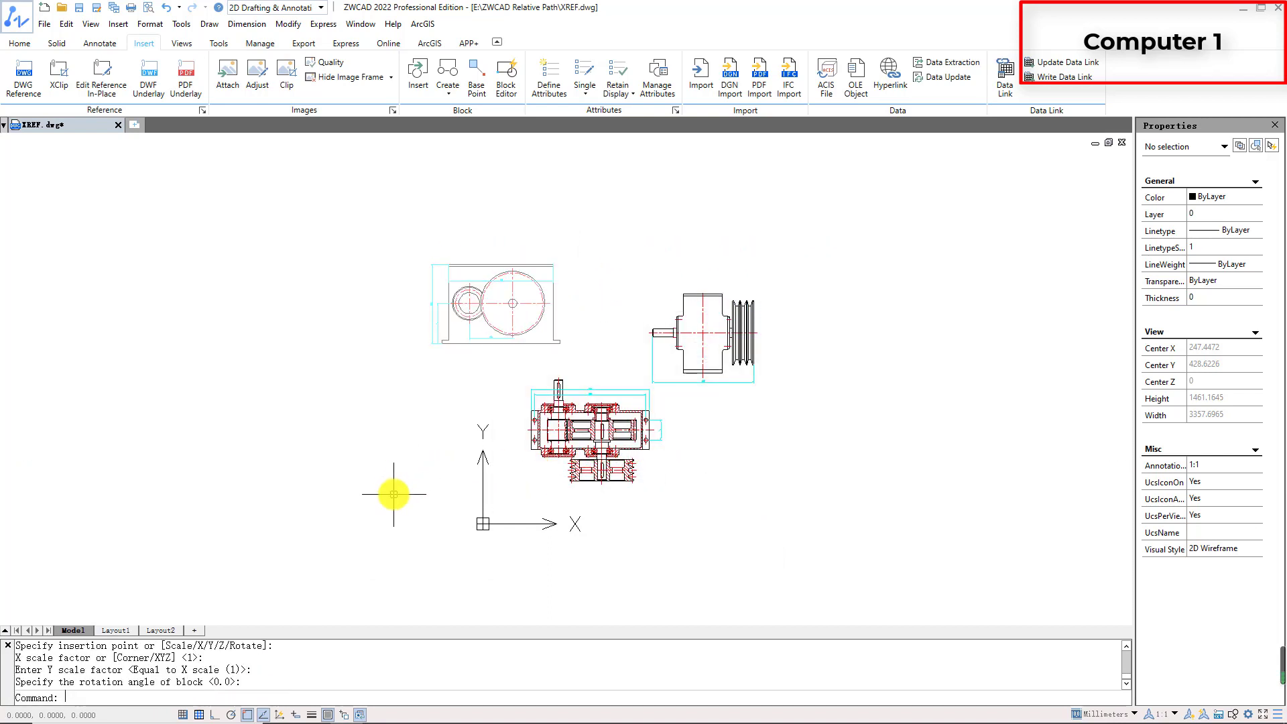
pyautogui.click(79, 7)
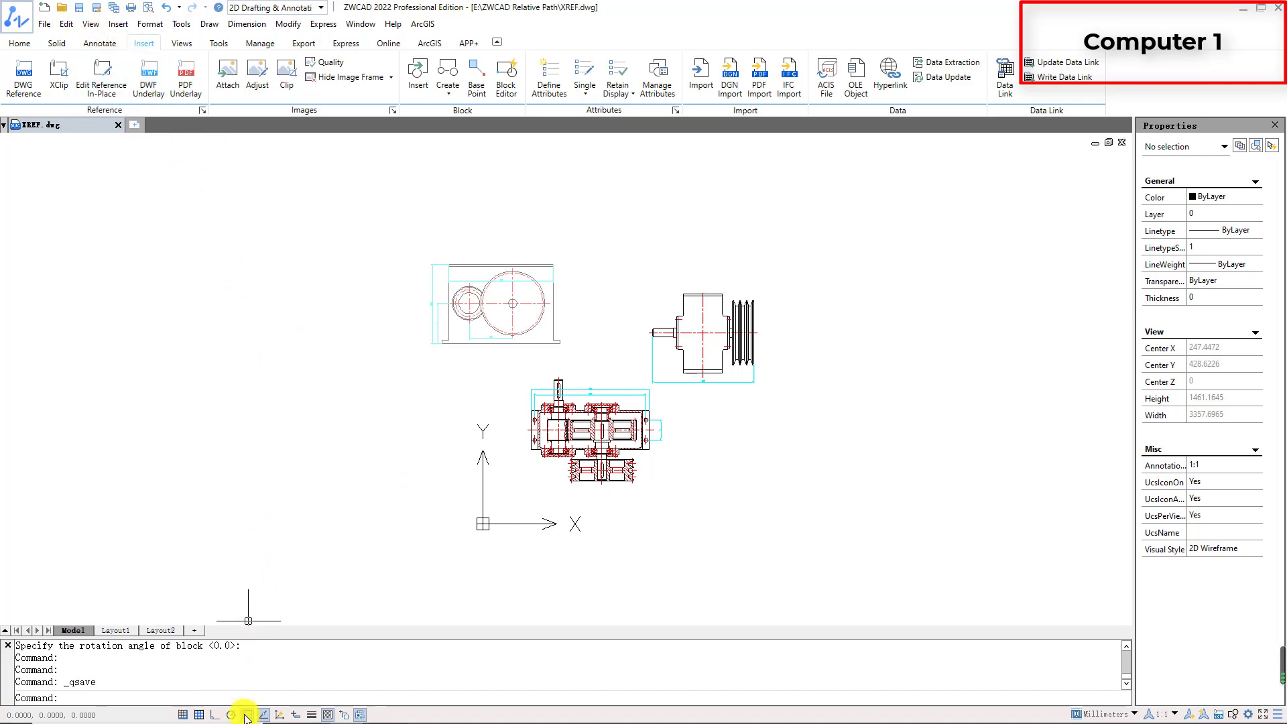
# Copy the XREF and XREF_1 drawings from the ZWCAD Relative Path folder on drive E to the second computer's desktop
pyautogui.click(275, 712)
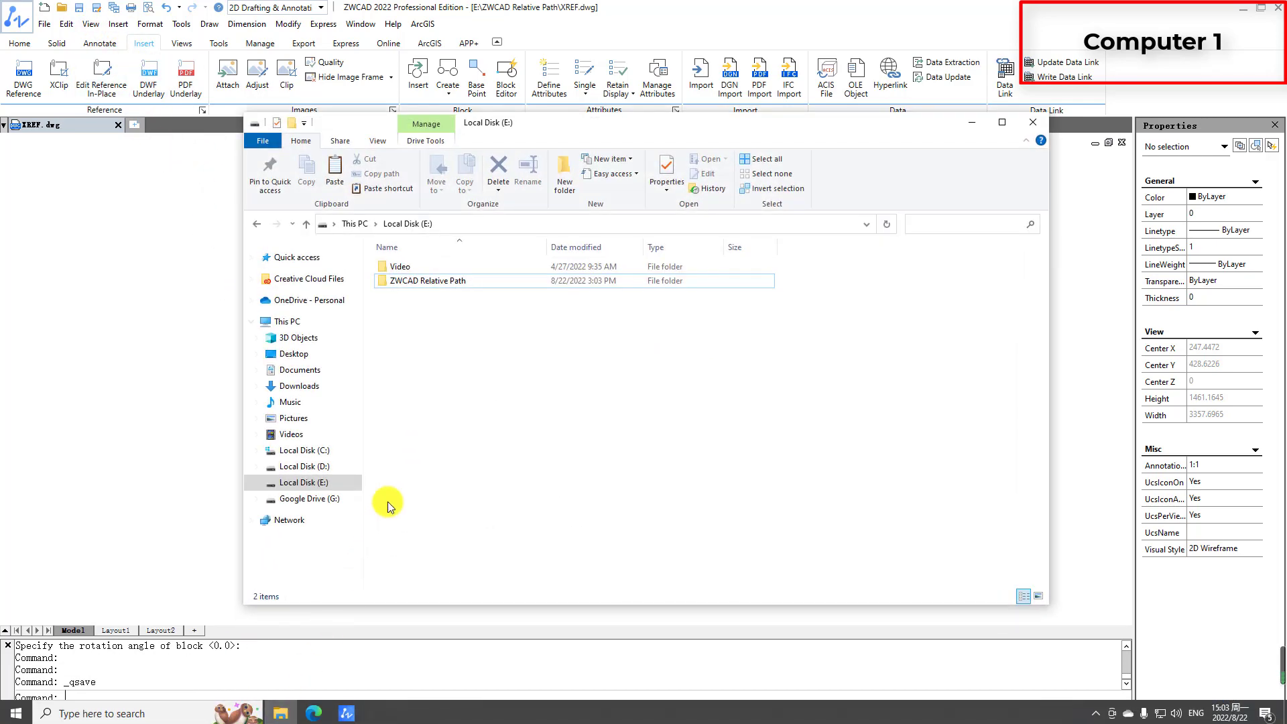
pyautogui.doubleClick(452, 282)
pyautogui.click(452, 280)
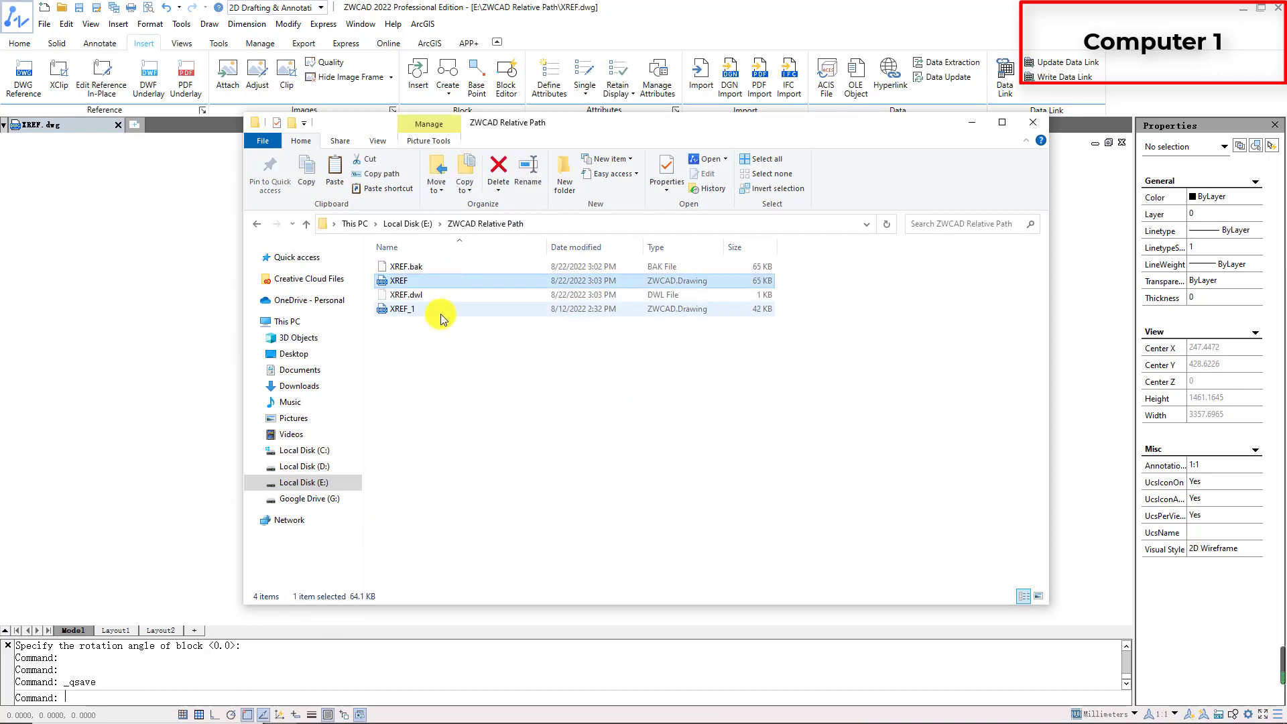
pyautogui.keyDown('ctrl'); pyautogui.click(440, 310); pyautogui.keyUp('ctrl')
pyautogui.click(429, 342)
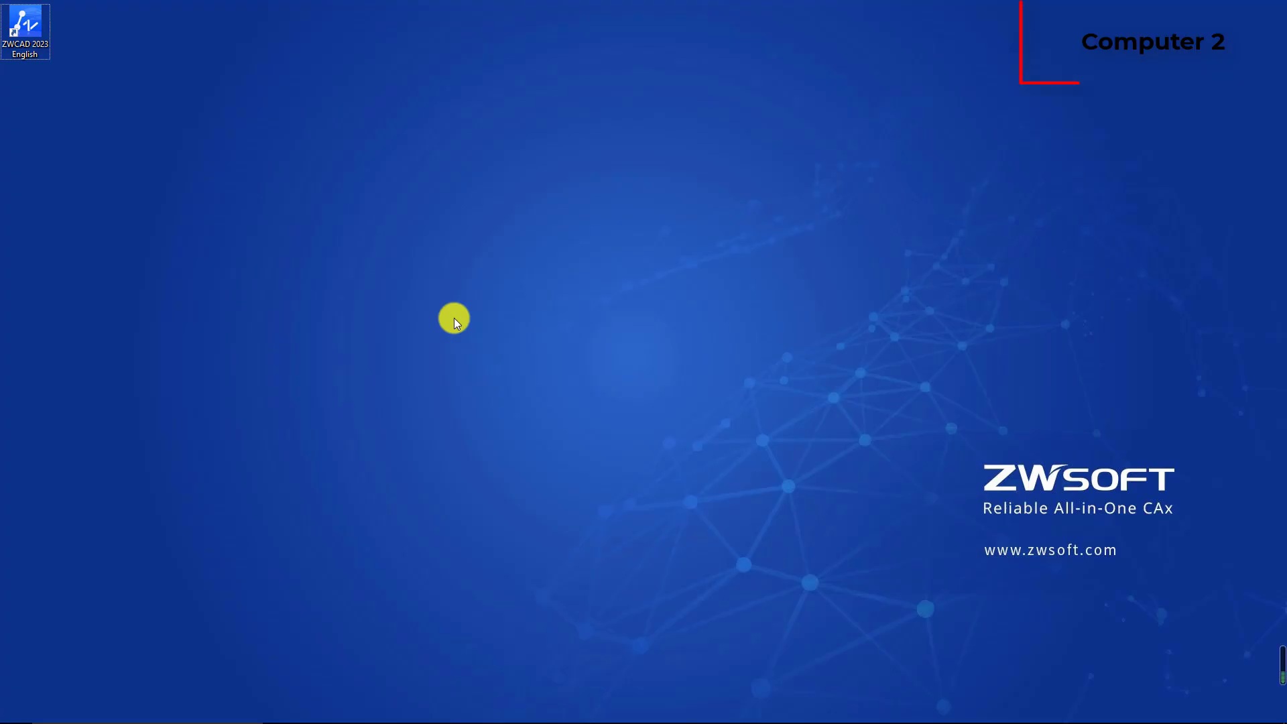
pyautogui.hotkey('ctrl', 'v')
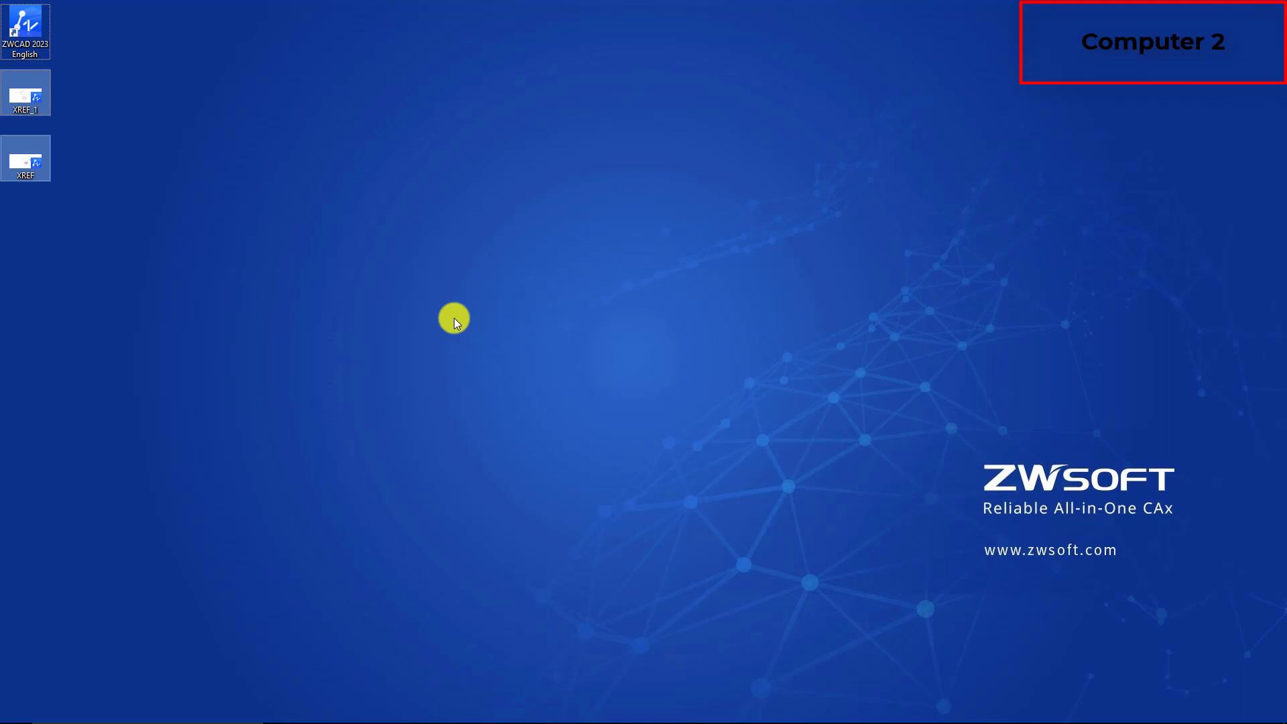
pyautogui.click(440, 314)
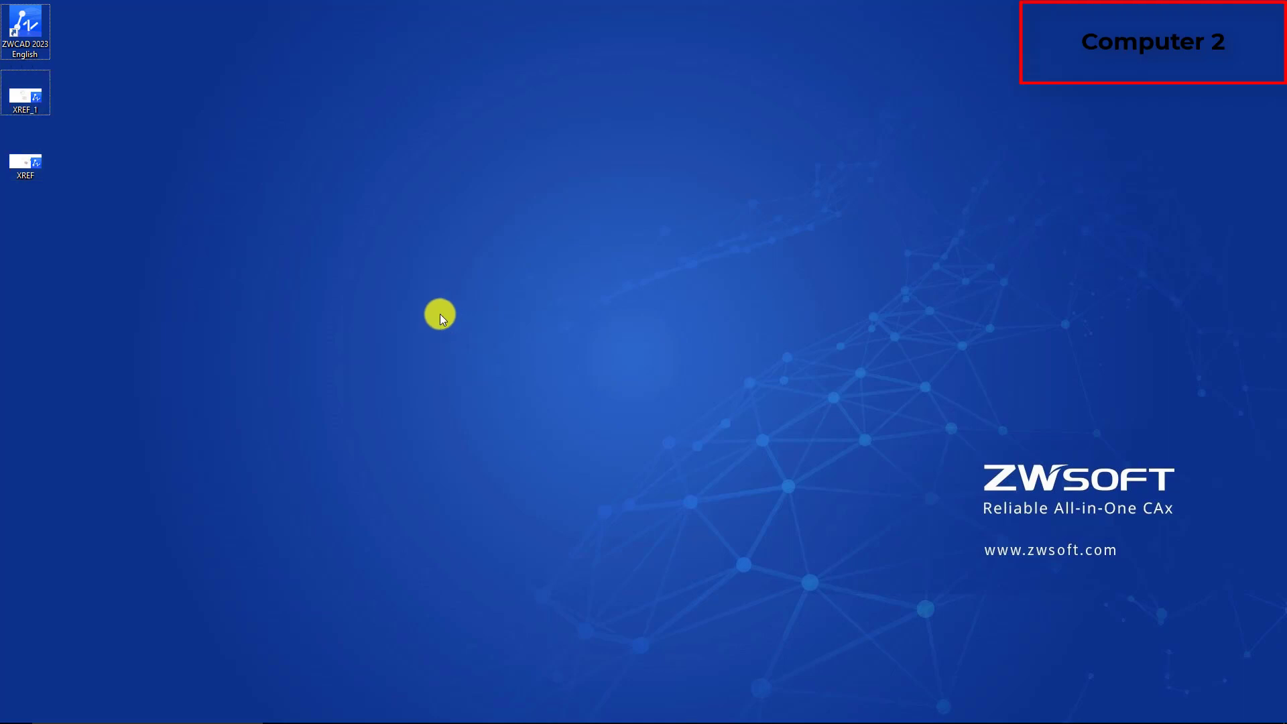
# Open the copied XREF drawing from the desktop in ZWCAD 2023 and inspect the path of its XREF_1 reference
pyautogui.doubleClick(22, 173)
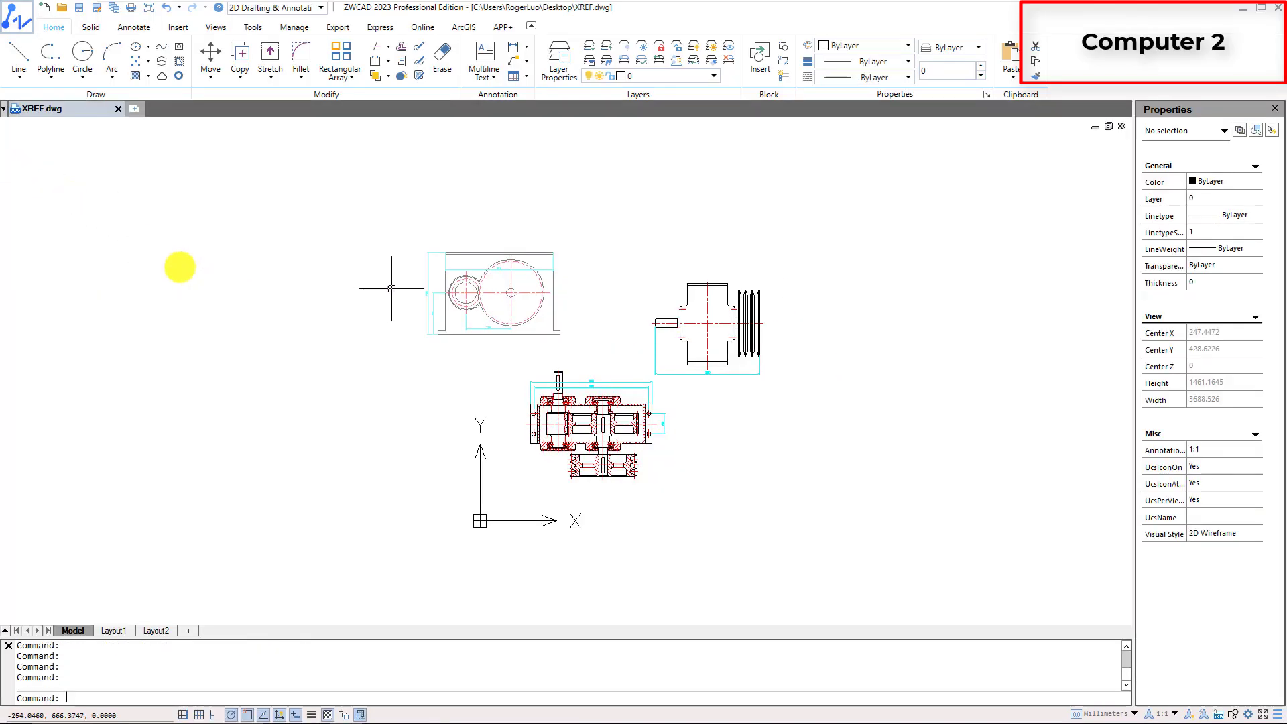
pyautogui.click(414, 317)
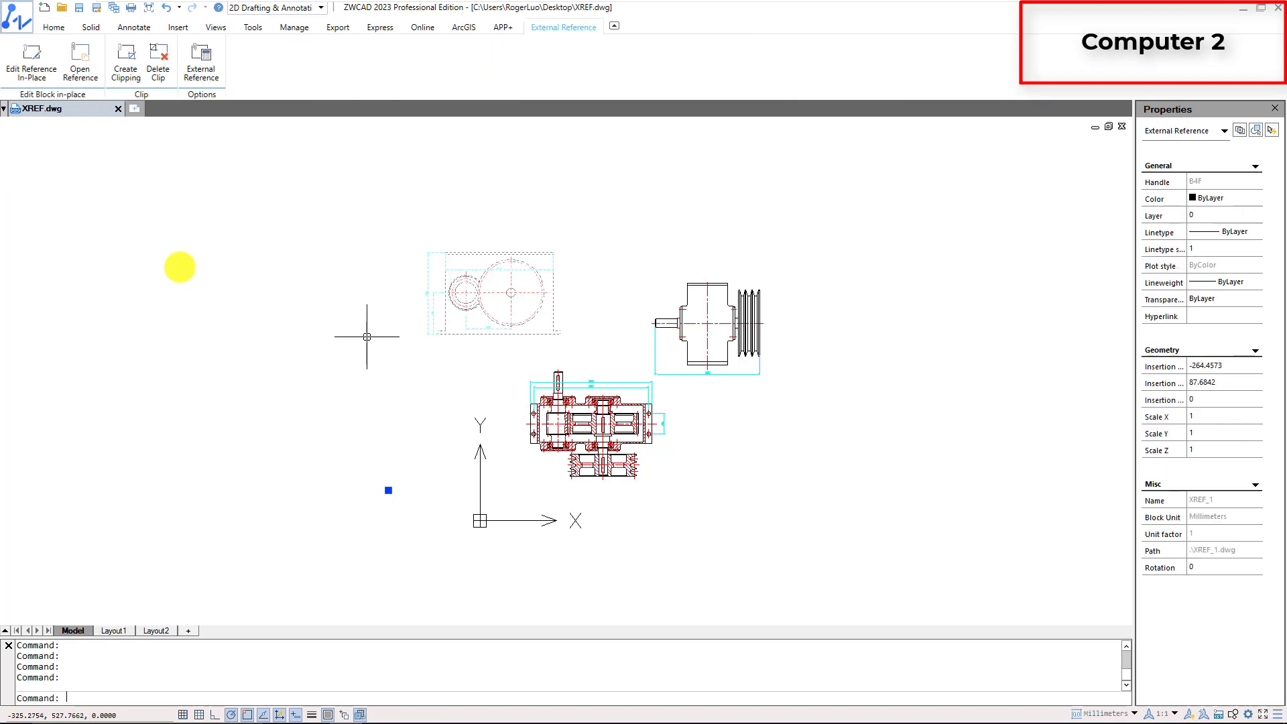
pyautogui.press('Escape')
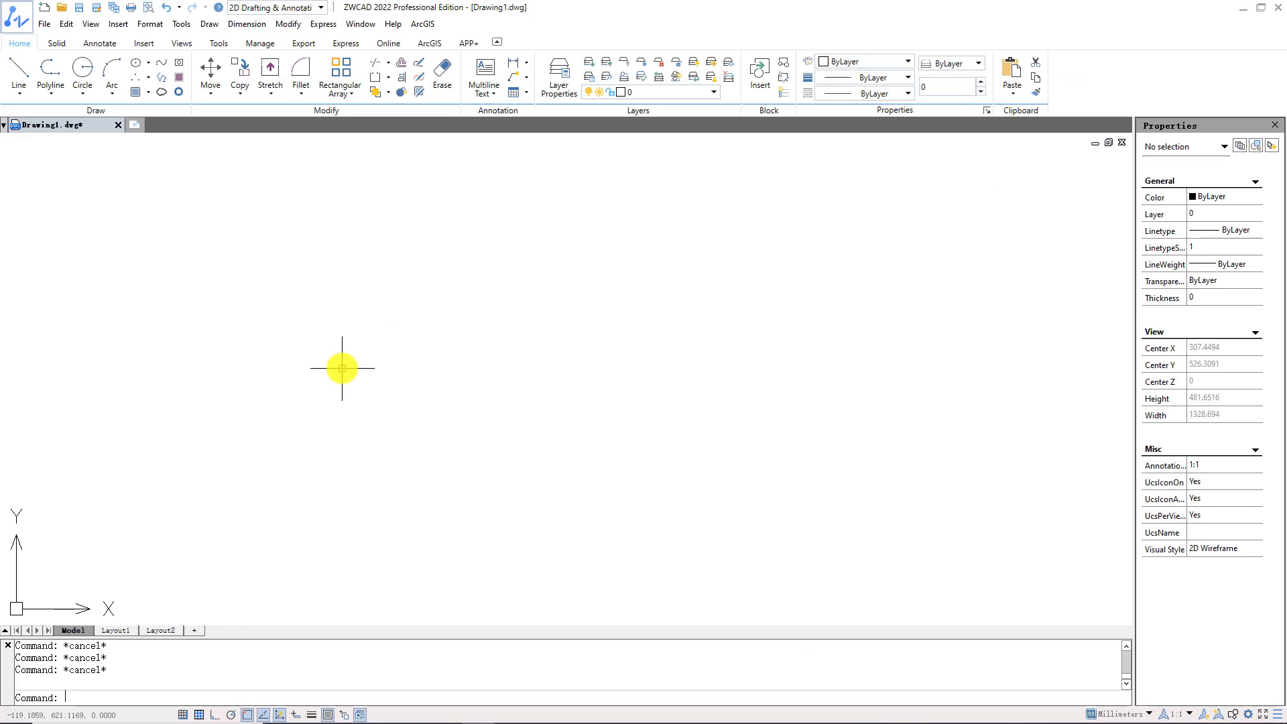
# Start an import of the PDF file 01 - A - Detail from the Documents folder
pyautogui.write('imp')
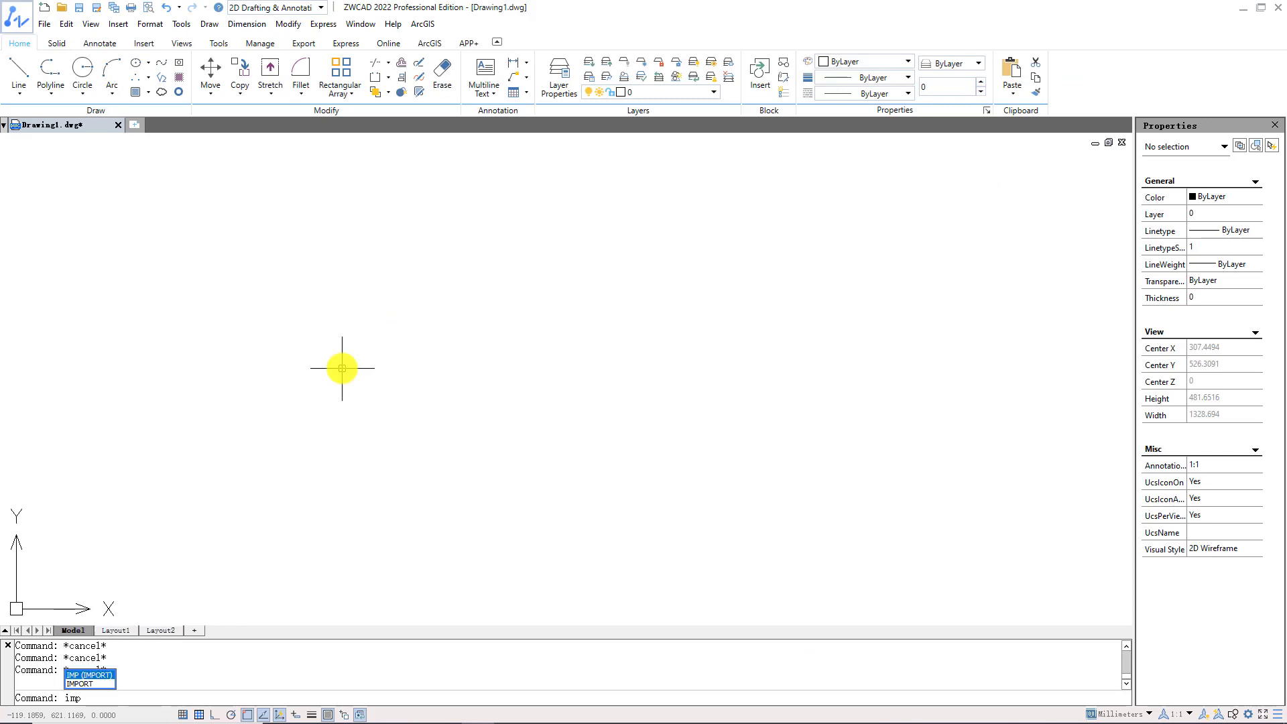
pyautogui.press('Return')
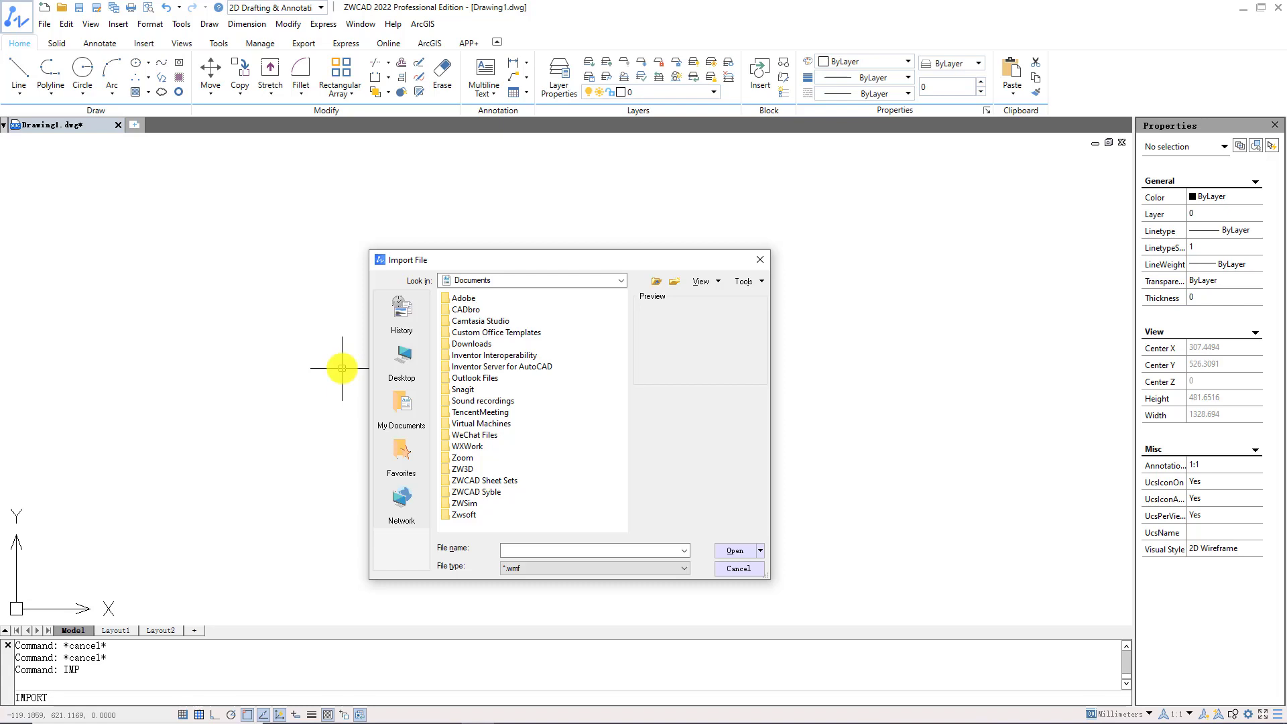
pyautogui.click(687, 568)
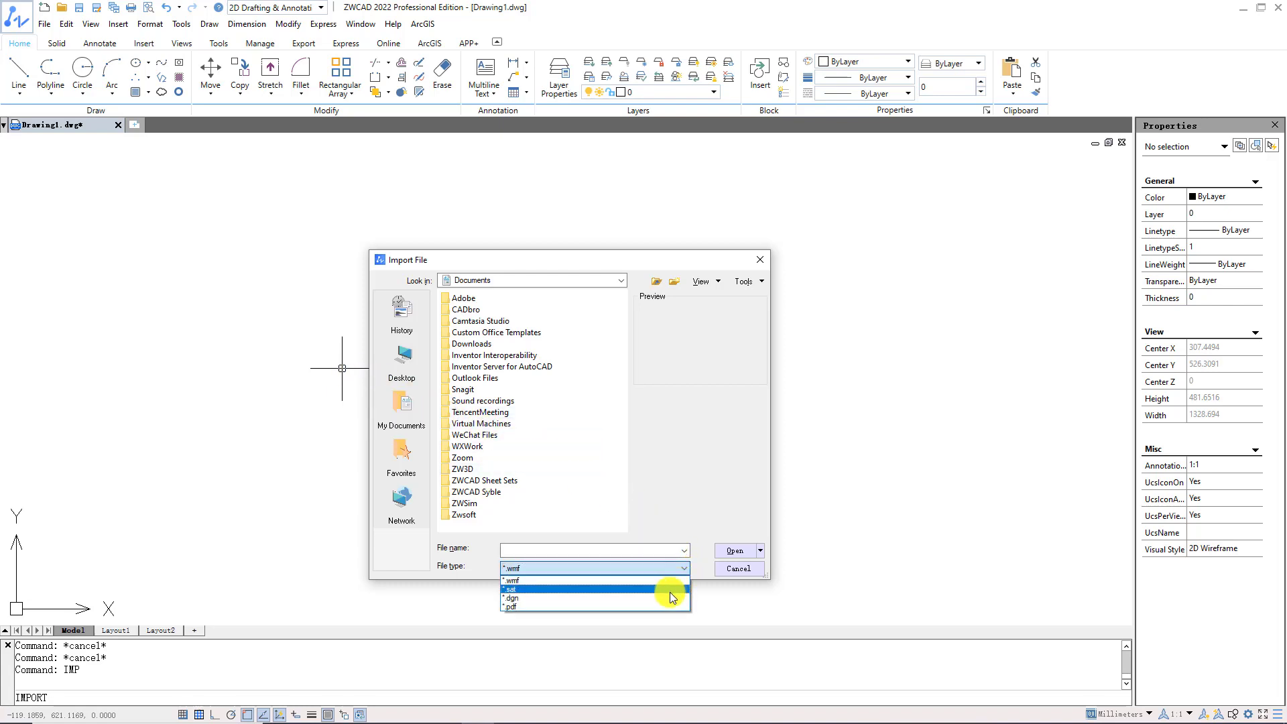
pyautogui.click(662, 606)
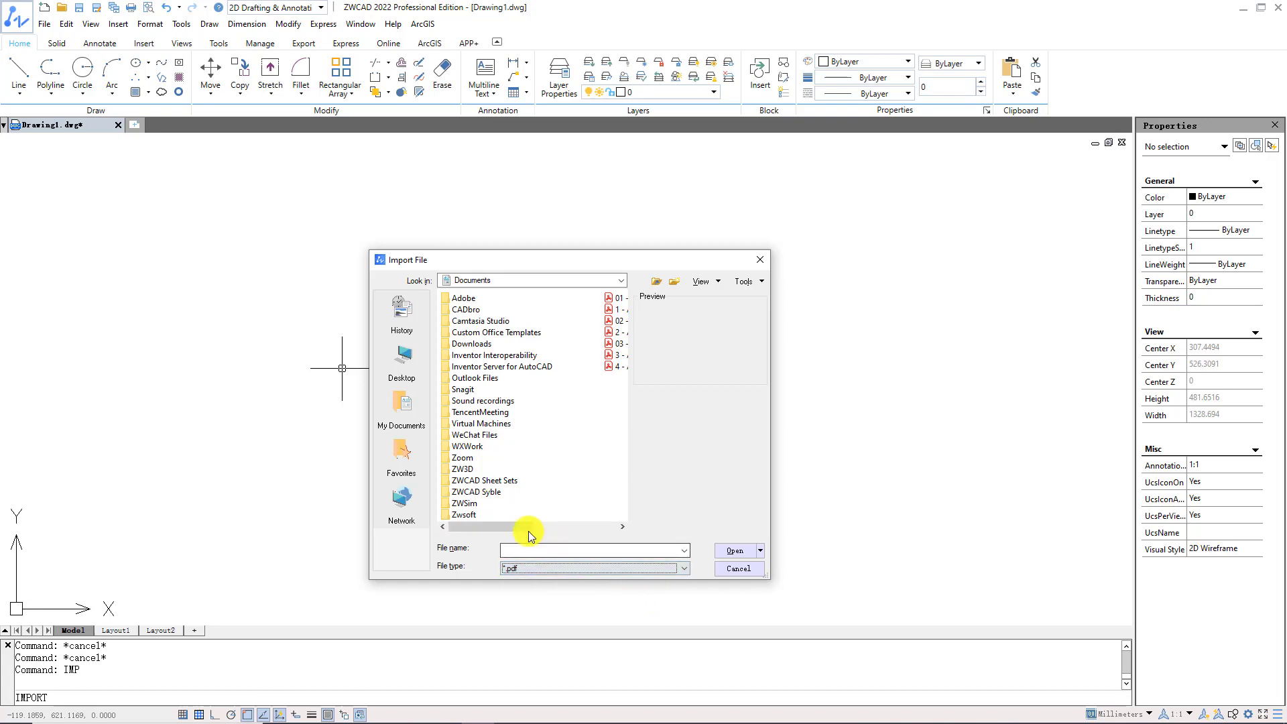
pyautogui.moveTo(535, 530); pyautogui.dragTo(604, 527)
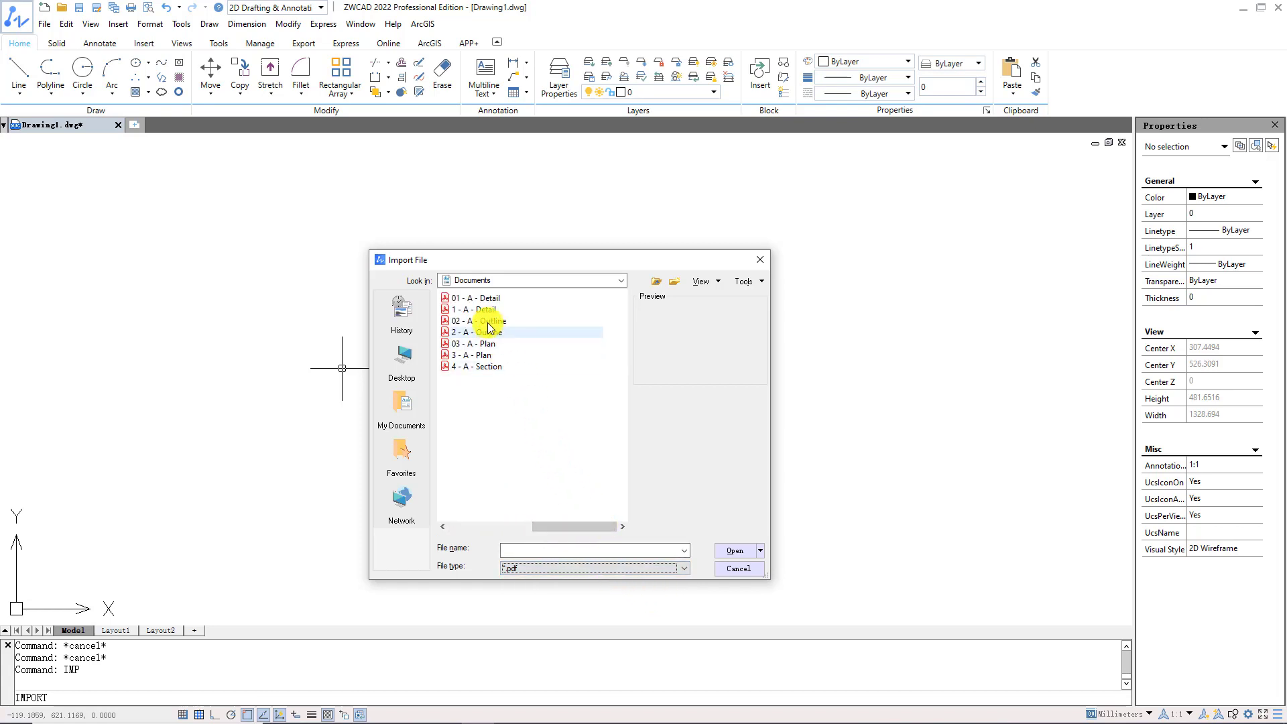
pyautogui.click(477, 299)
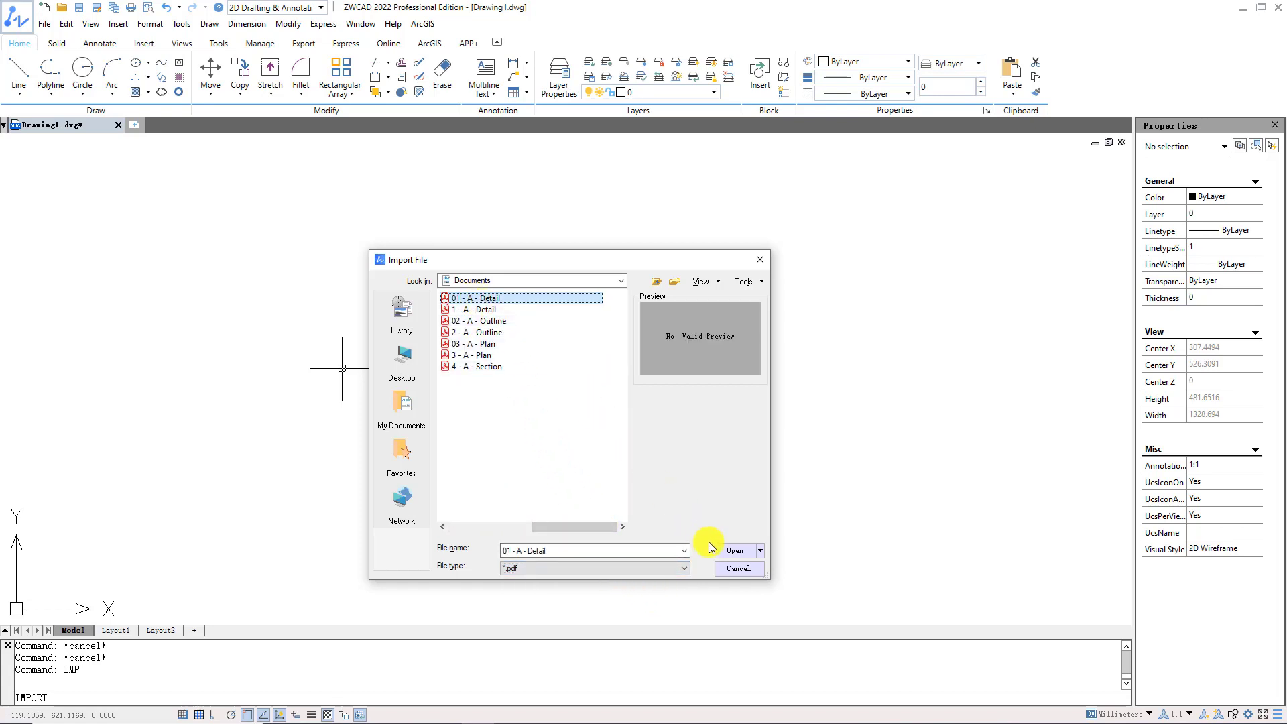
pyautogui.click(722, 553)
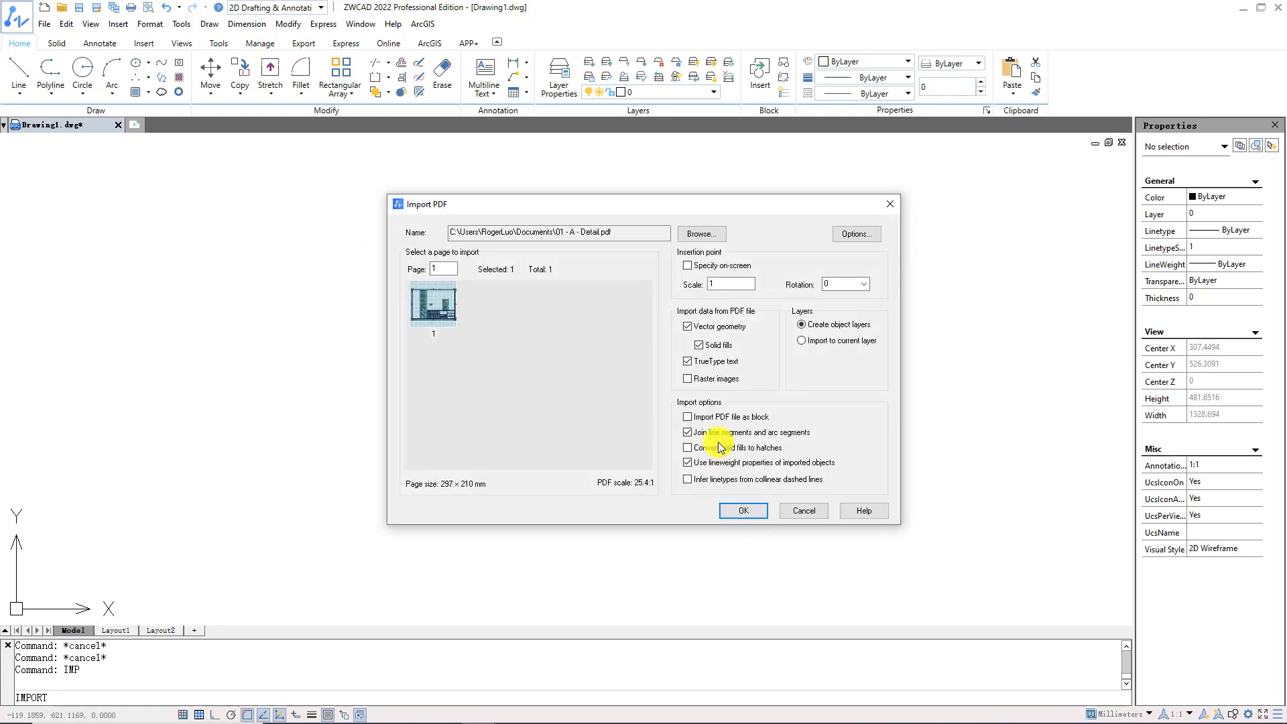
# Review the PDF import settings and import page 1 at scale 1 and rotation 0, creating object layers
pyautogui.click(724, 282)
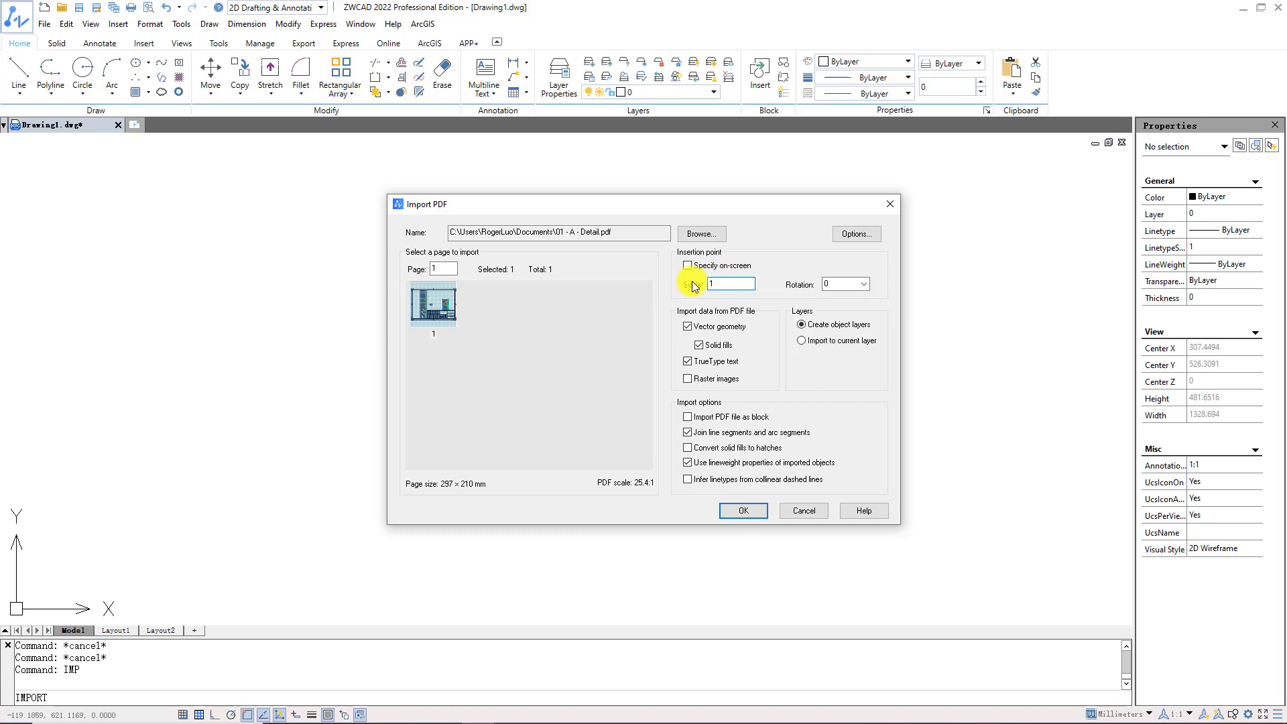
pyautogui.click(807, 327)
pyautogui.click(811, 343)
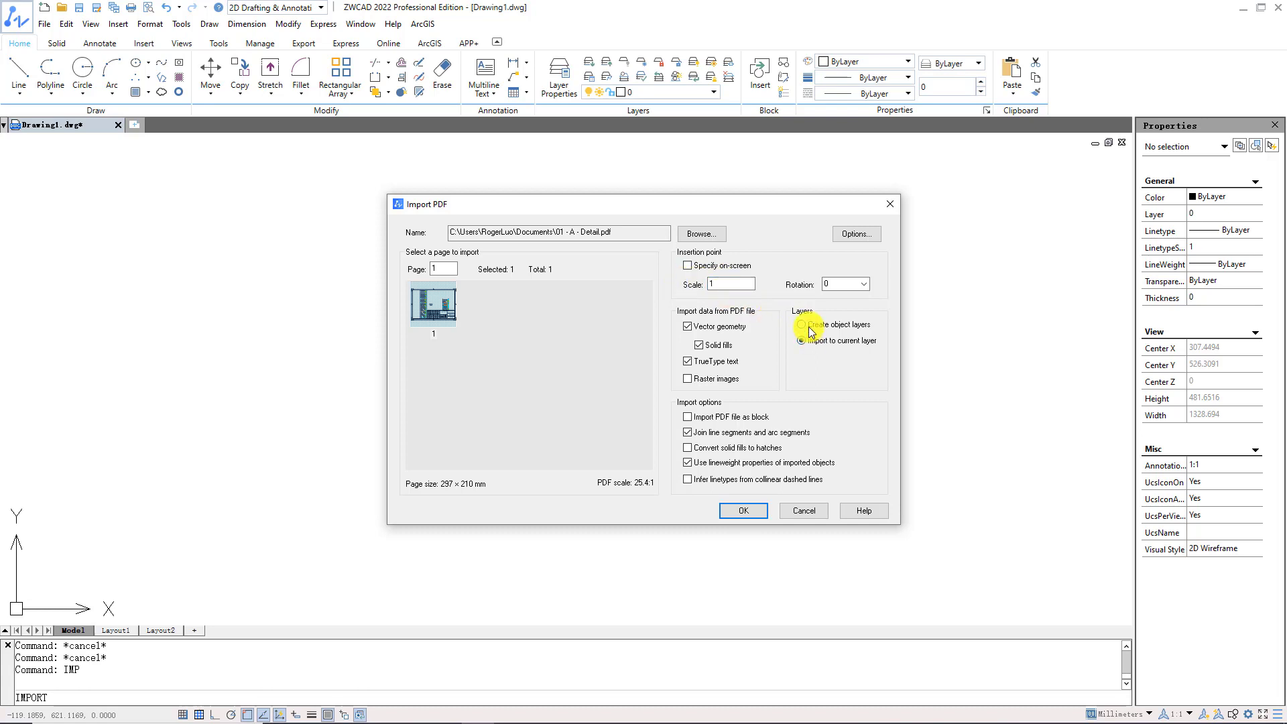
pyautogui.click(725, 327)
pyautogui.click(724, 327)
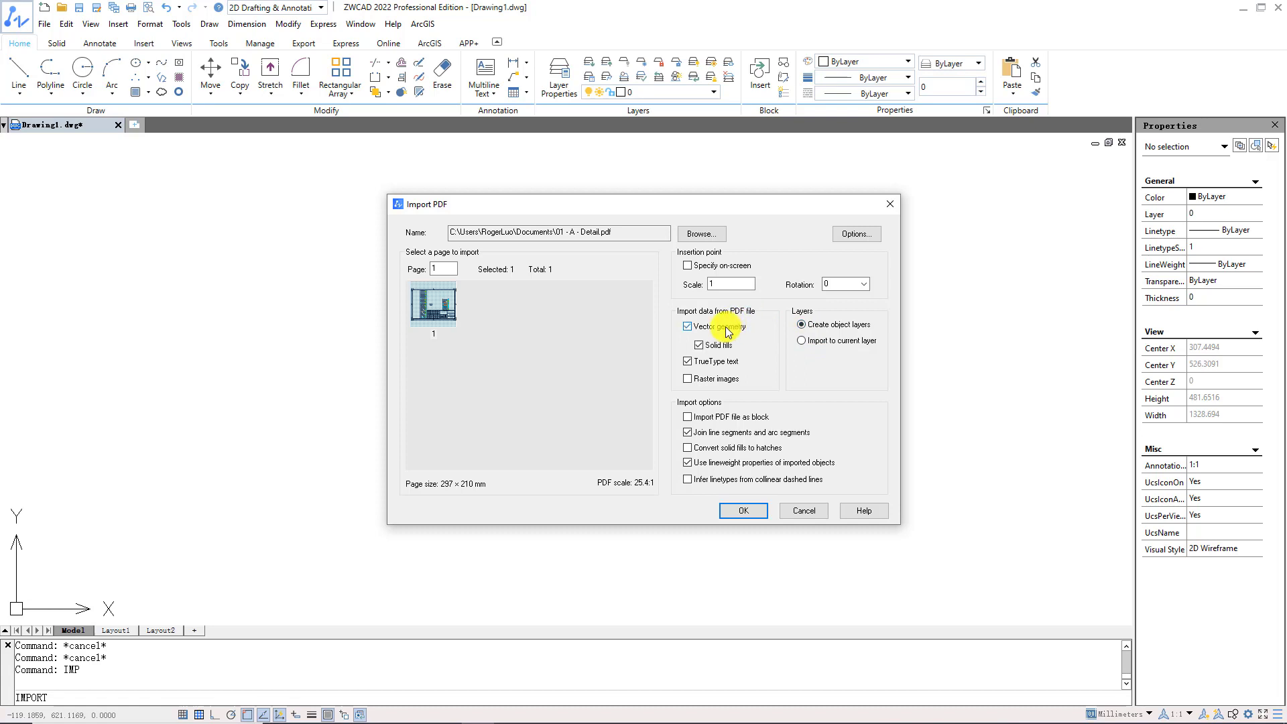
pyautogui.click(727, 348)
pyautogui.click(688, 419)
pyautogui.click(744, 511)
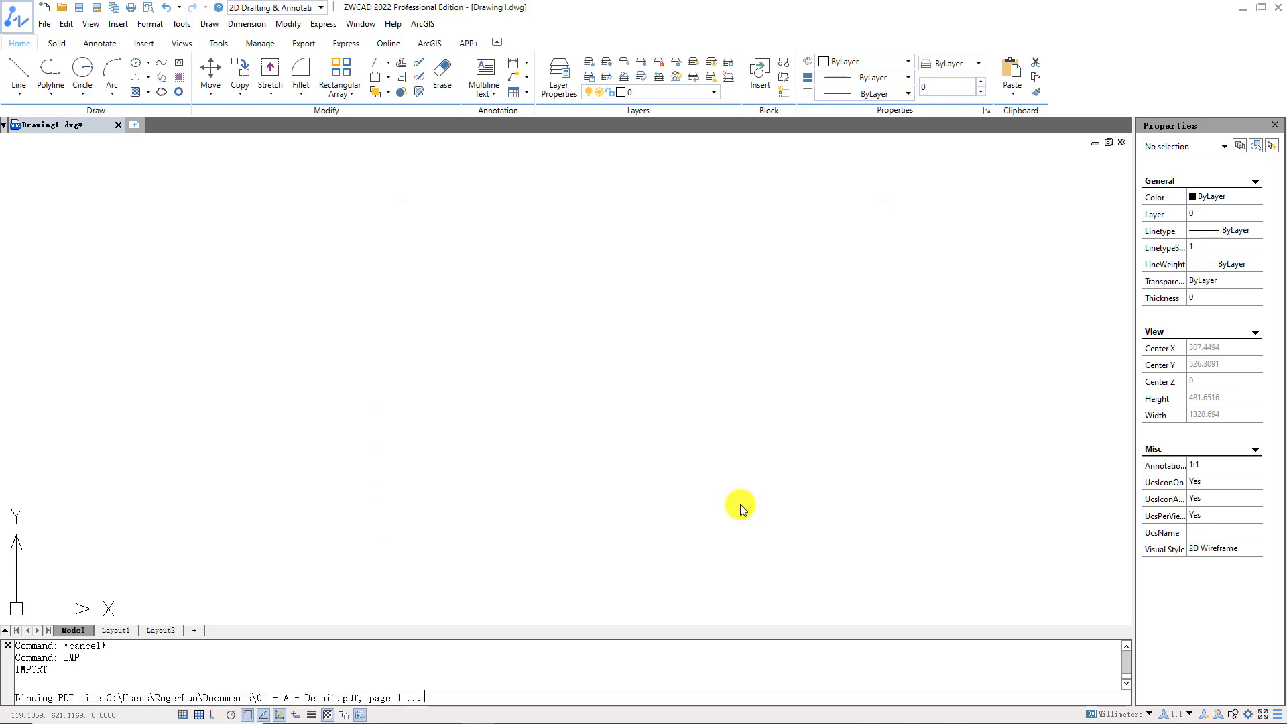
pyautogui.click(232, 496)
pyautogui.click(232, 494)
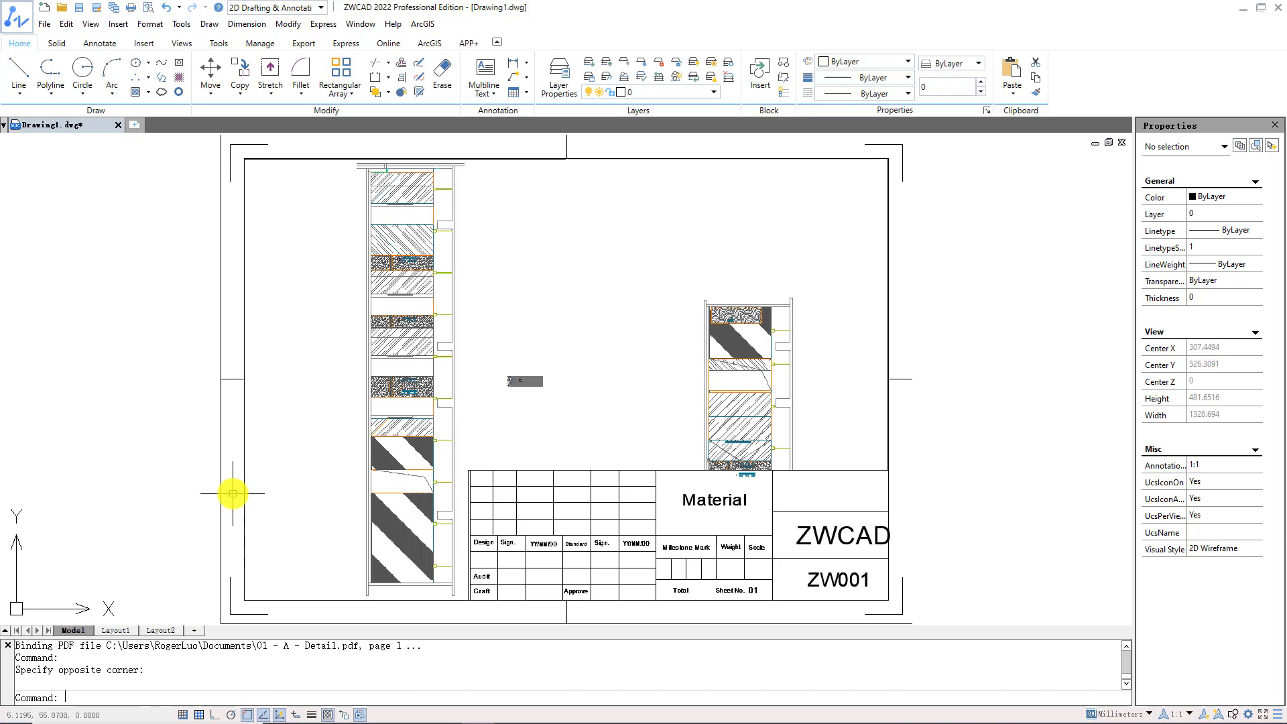
pyautogui.press('Escape')
pyautogui.press('Escape')
pyautogui.press('Escape')
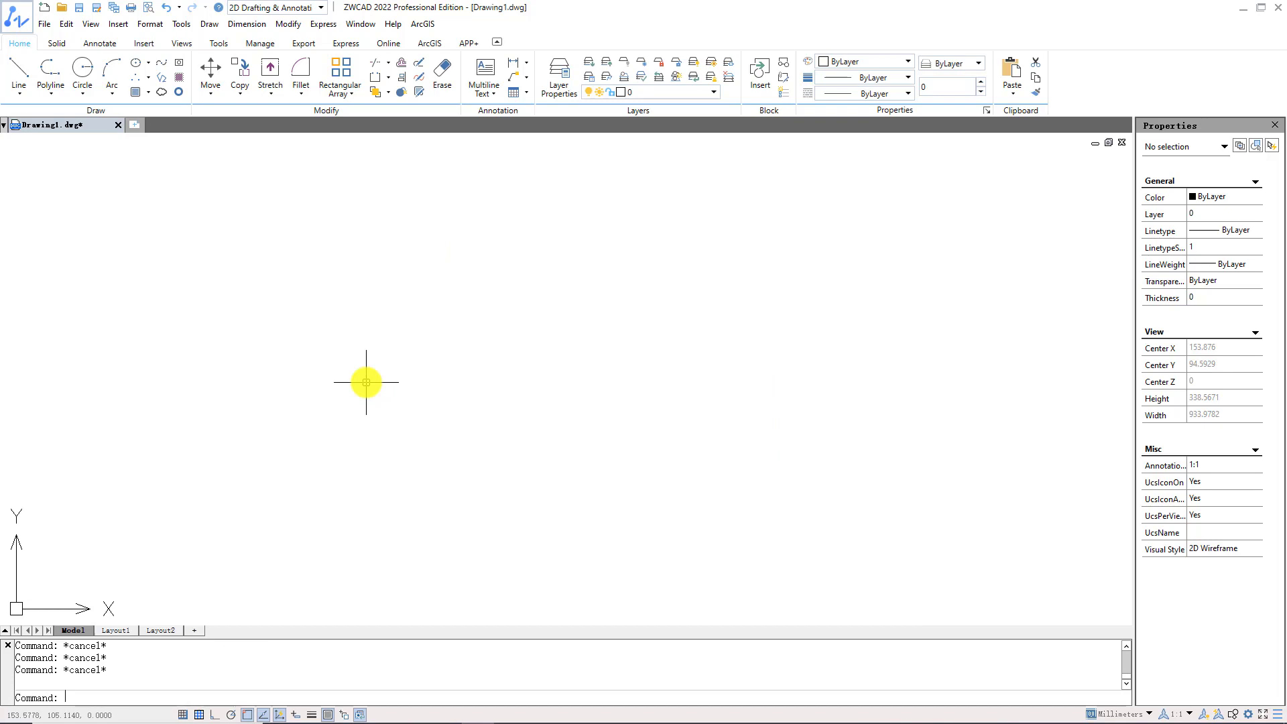
# Insert the Excel workbook from the Datalink_AEC folder as an unlinked OLE object created from file
pyautogui.write('insertobj')
pyautogui.press('Return')
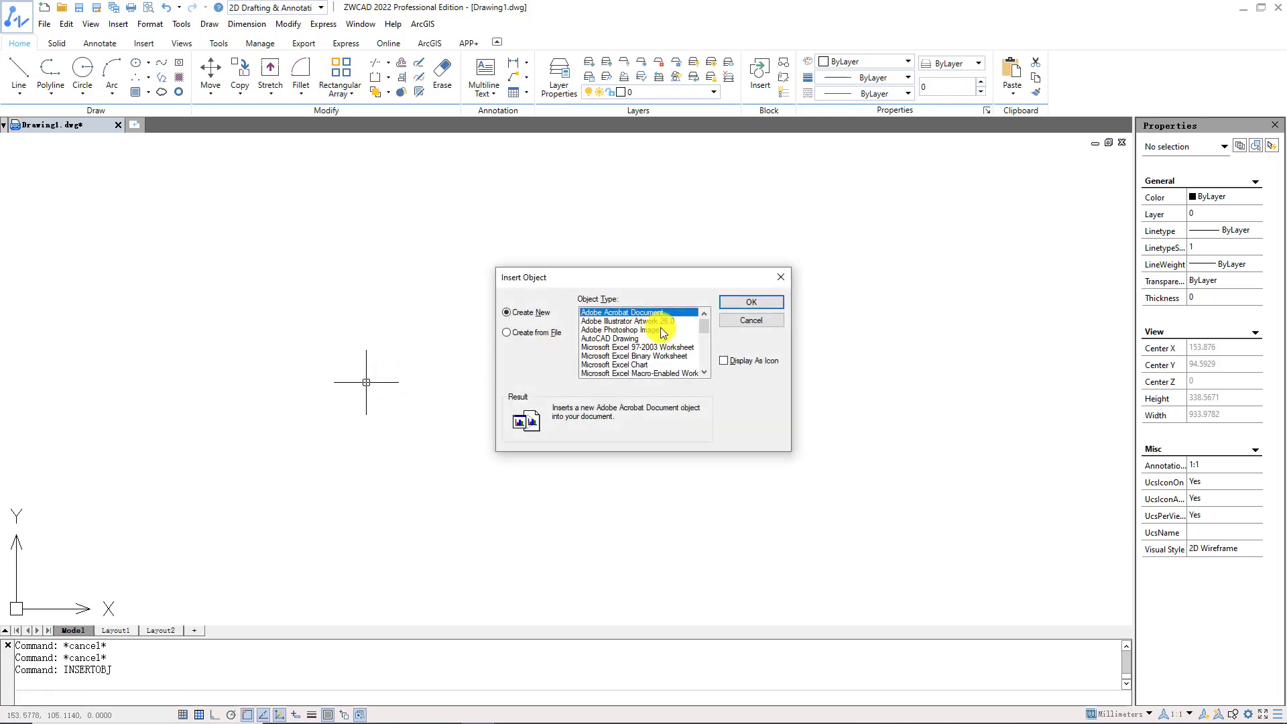
pyautogui.scroll(-6, 701, 322)
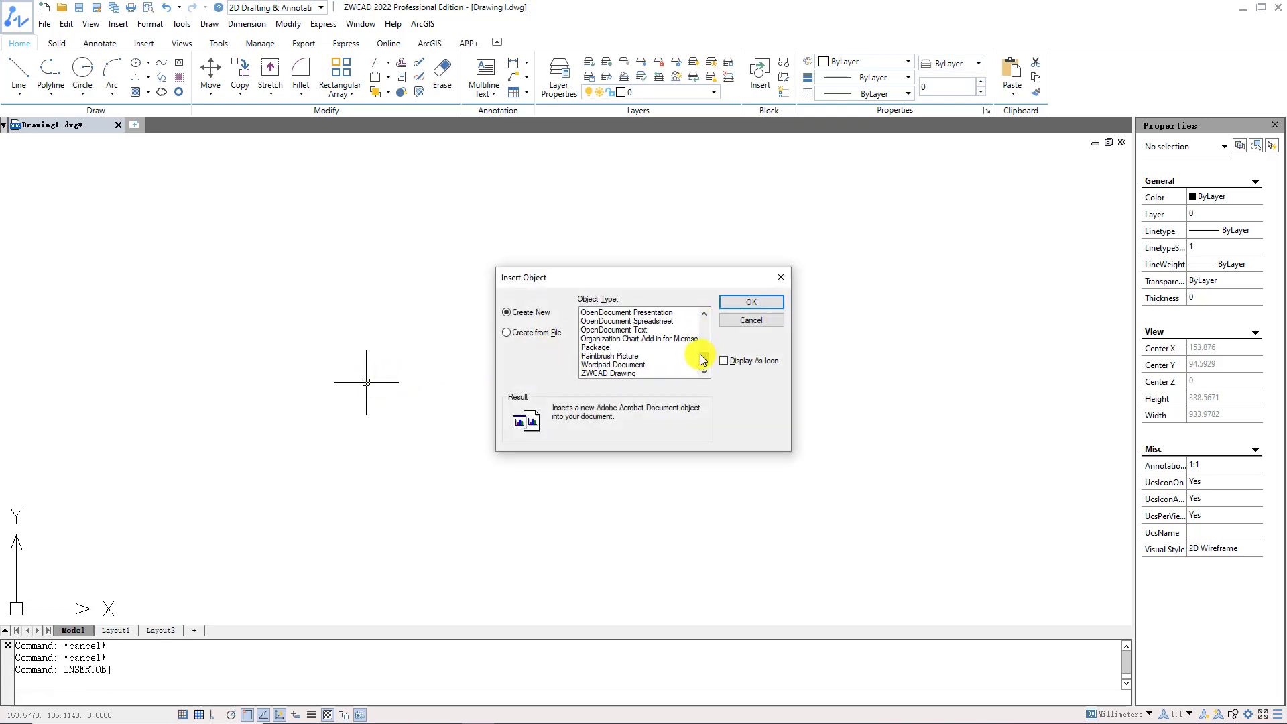
pyautogui.click(529, 333)
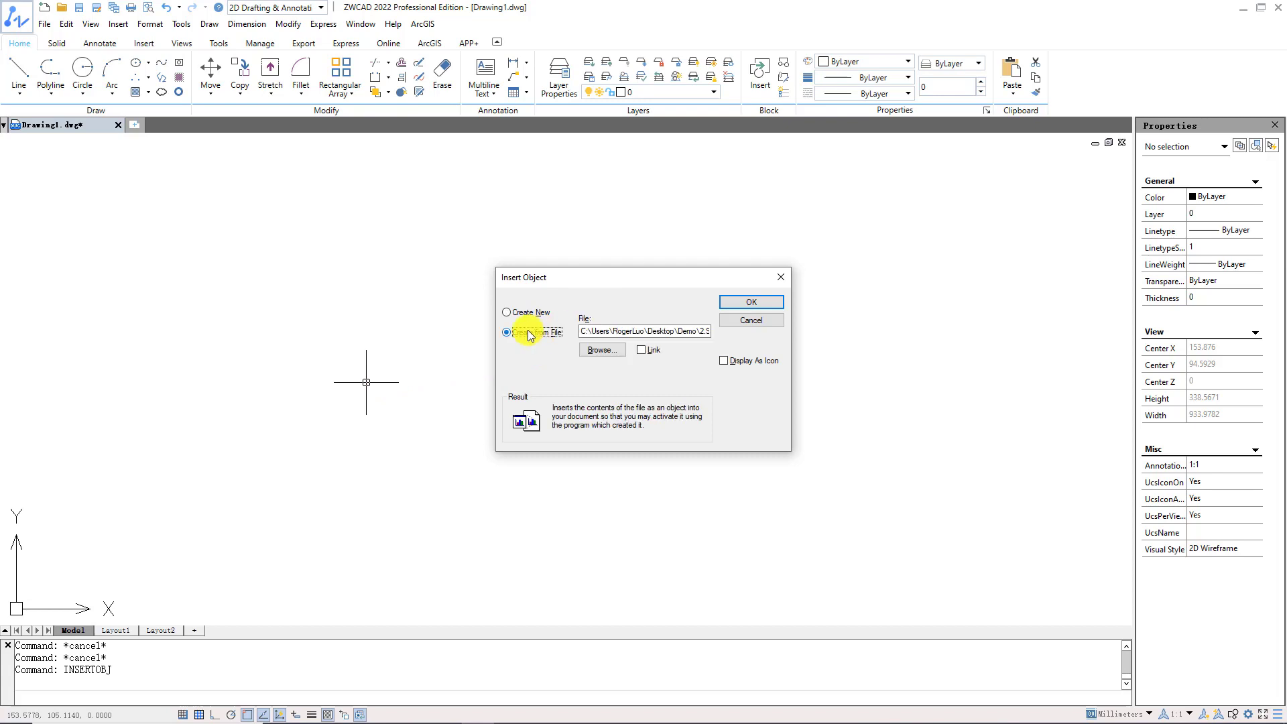
pyautogui.click(600, 347)
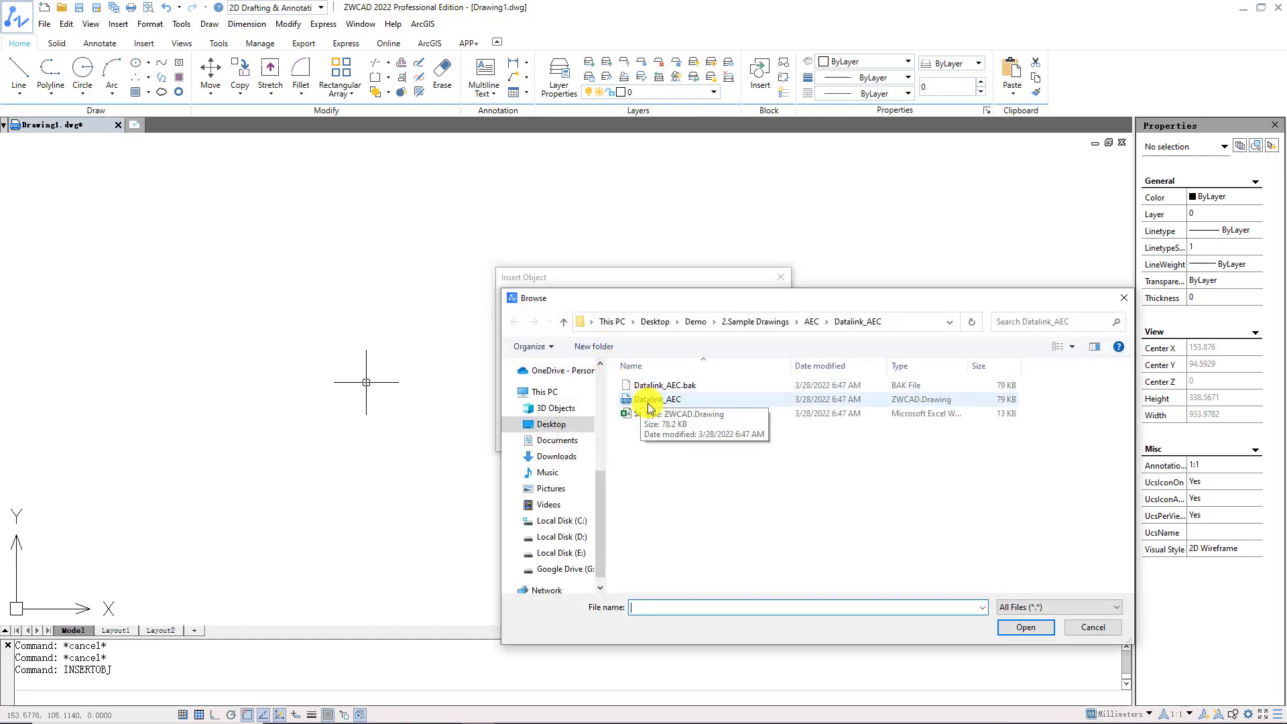
pyautogui.click(650, 411)
pyautogui.click(1020, 630)
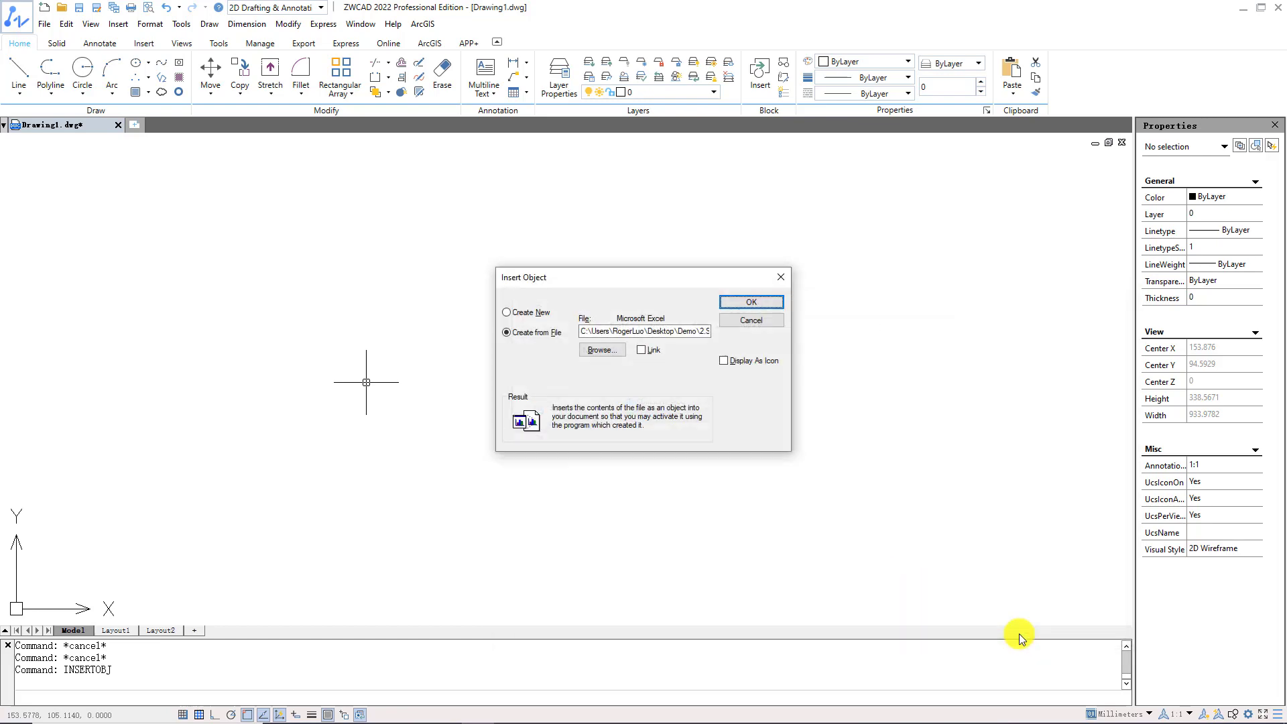
pyautogui.click(749, 303)
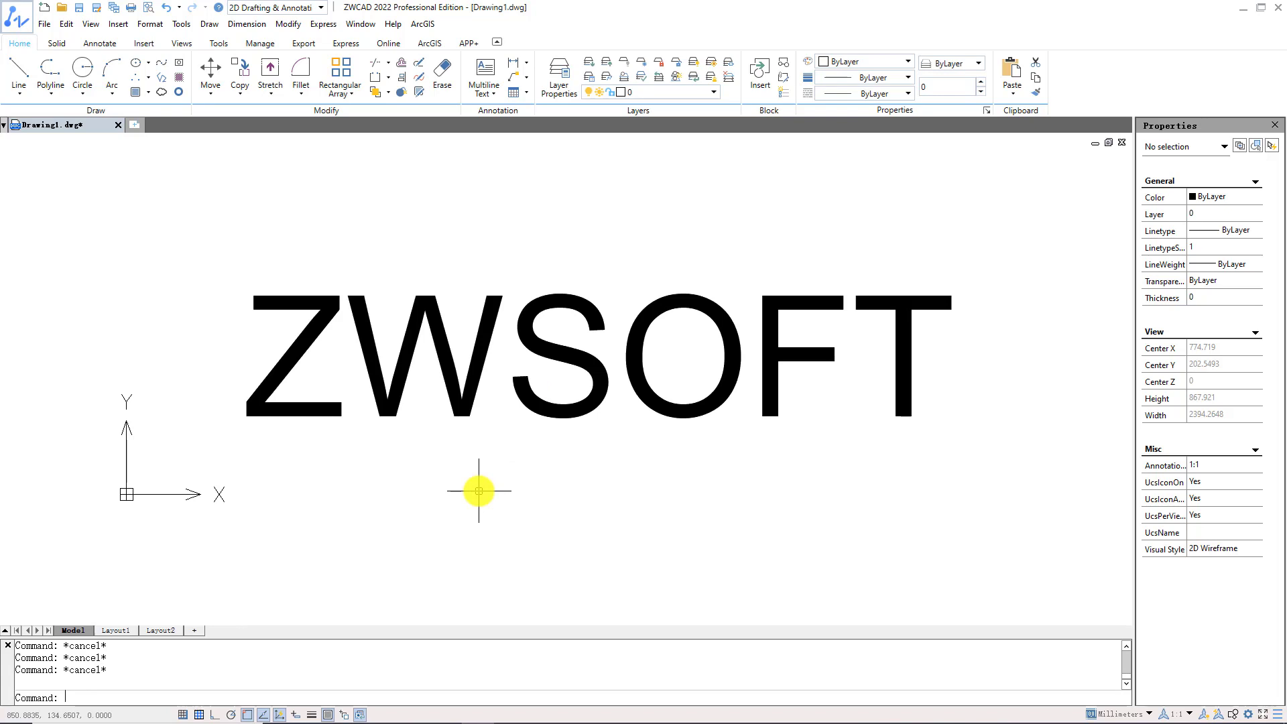
pyautogui.write('HYPERLINK')
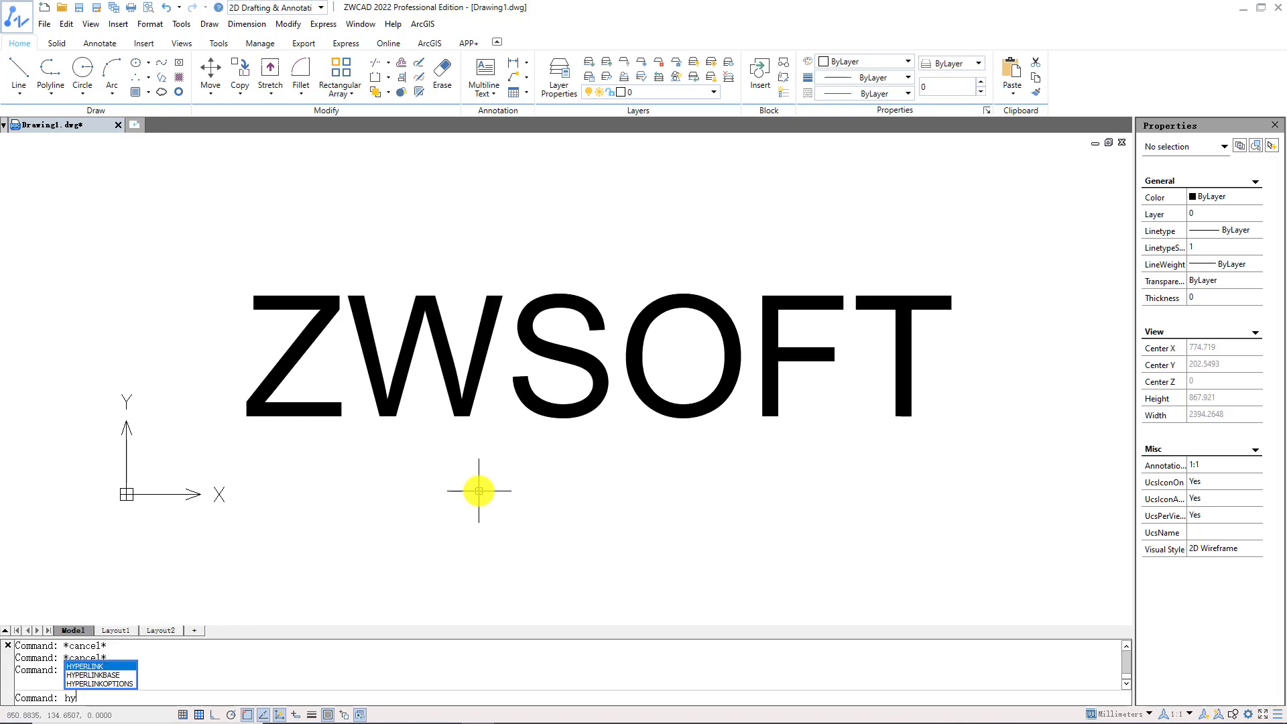
pyautogui.press('Return')
pyautogui.click(537, 414)
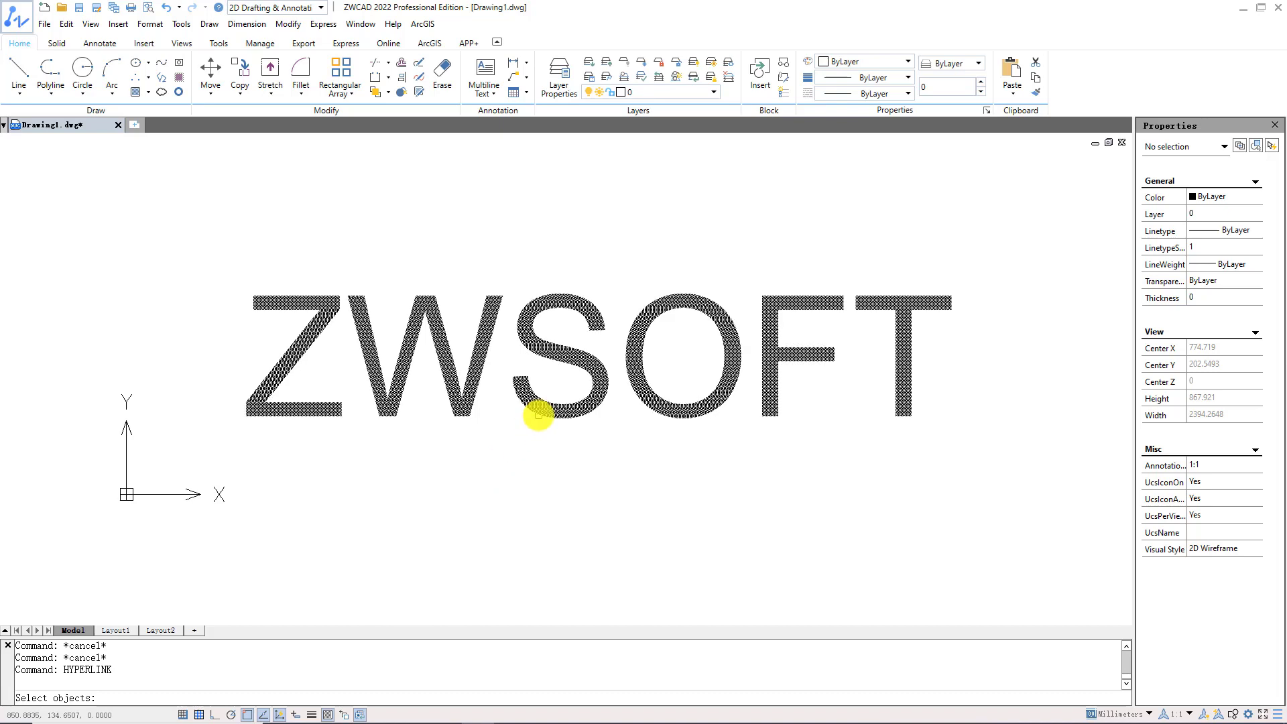
pyautogui.press('Return')
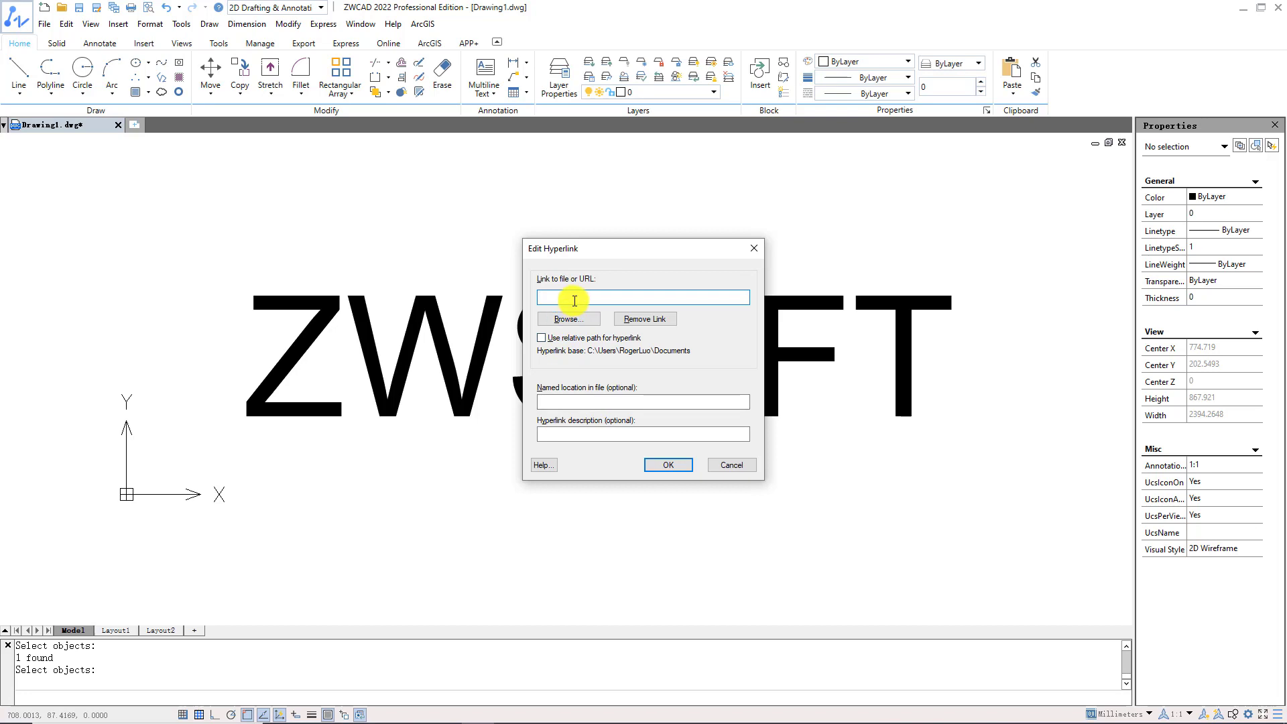
pyautogui.write('https://www.zwsoft.com/')
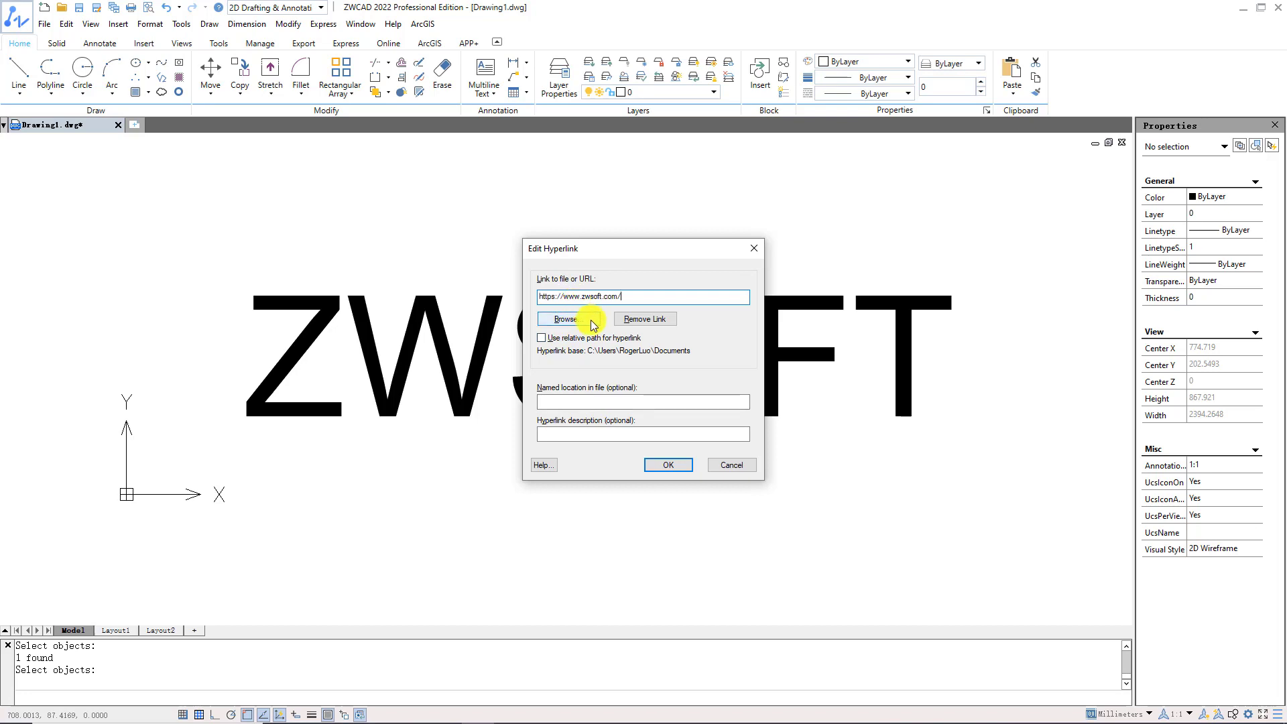
pyautogui.click(669, 465)
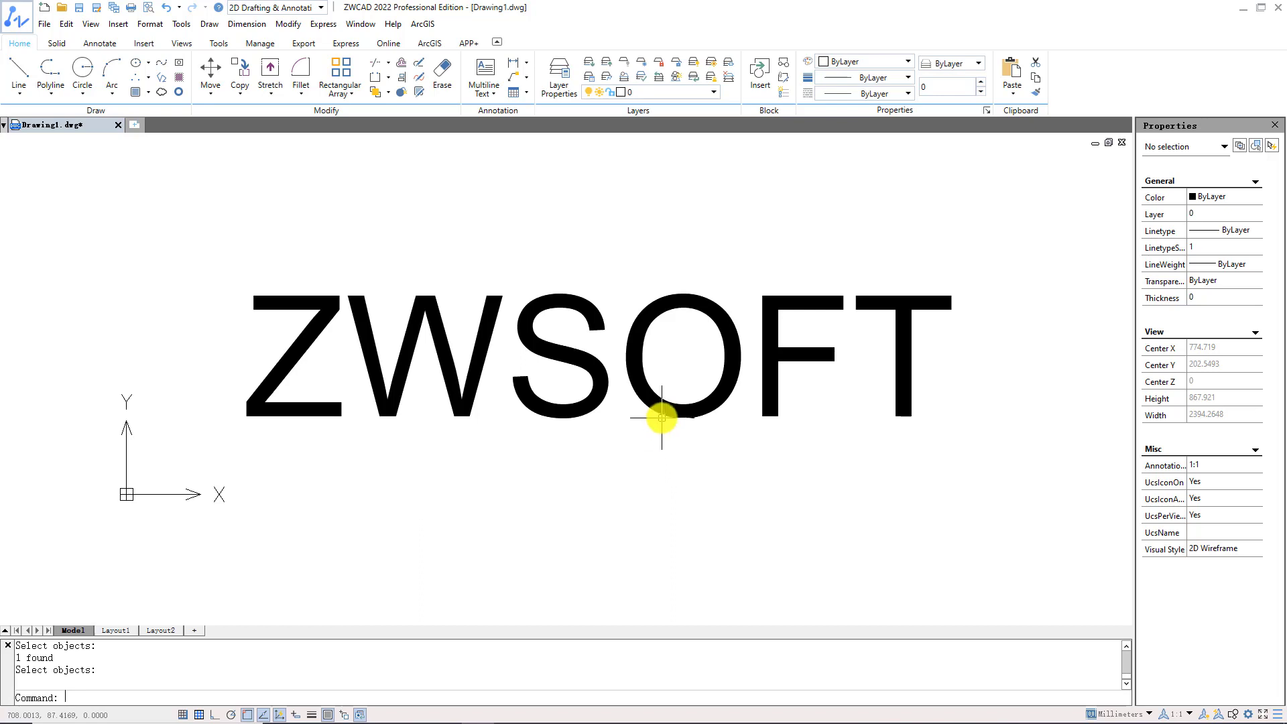
pyautogui.moveTo(659, 415)
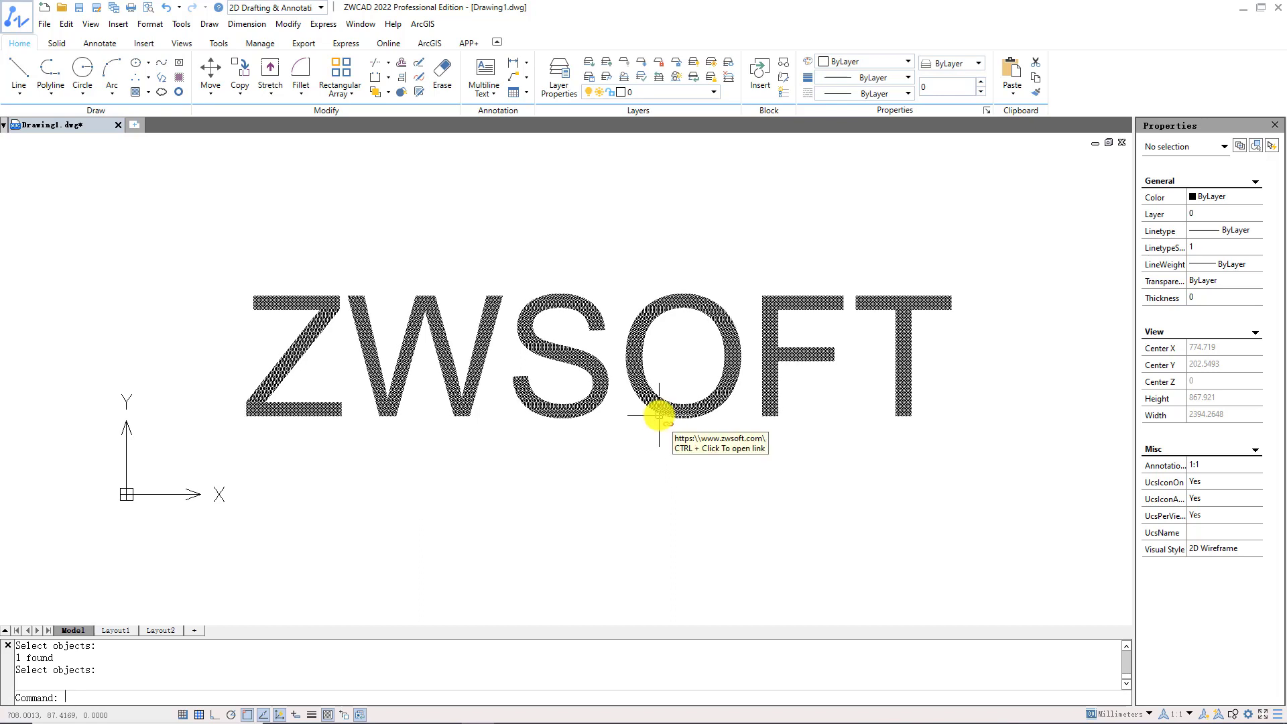
pyautogui.click(659, 415)
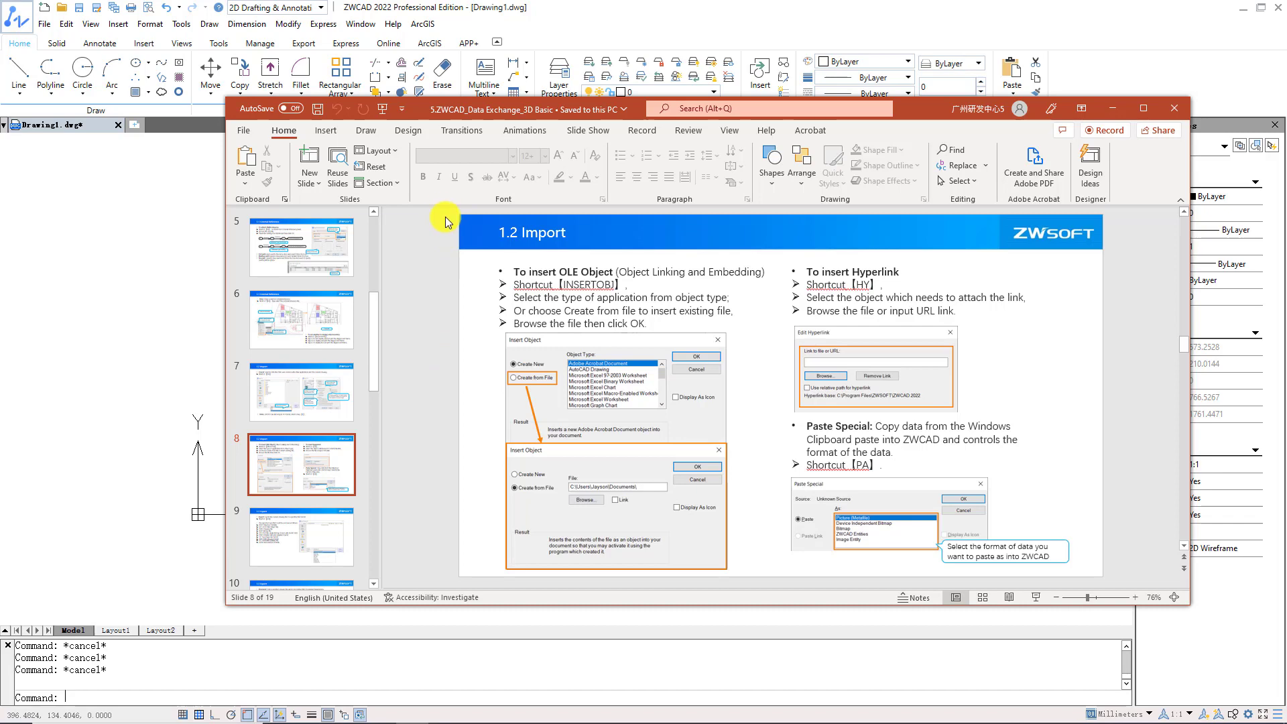
# Copy all objects of the 1.2 Import slide in PowerPoint and paste them into the ZWCAD drawing at about (225, 118)
pyautogui.moveTo(448, 221); pyautogui.dragTo(1103, 582)
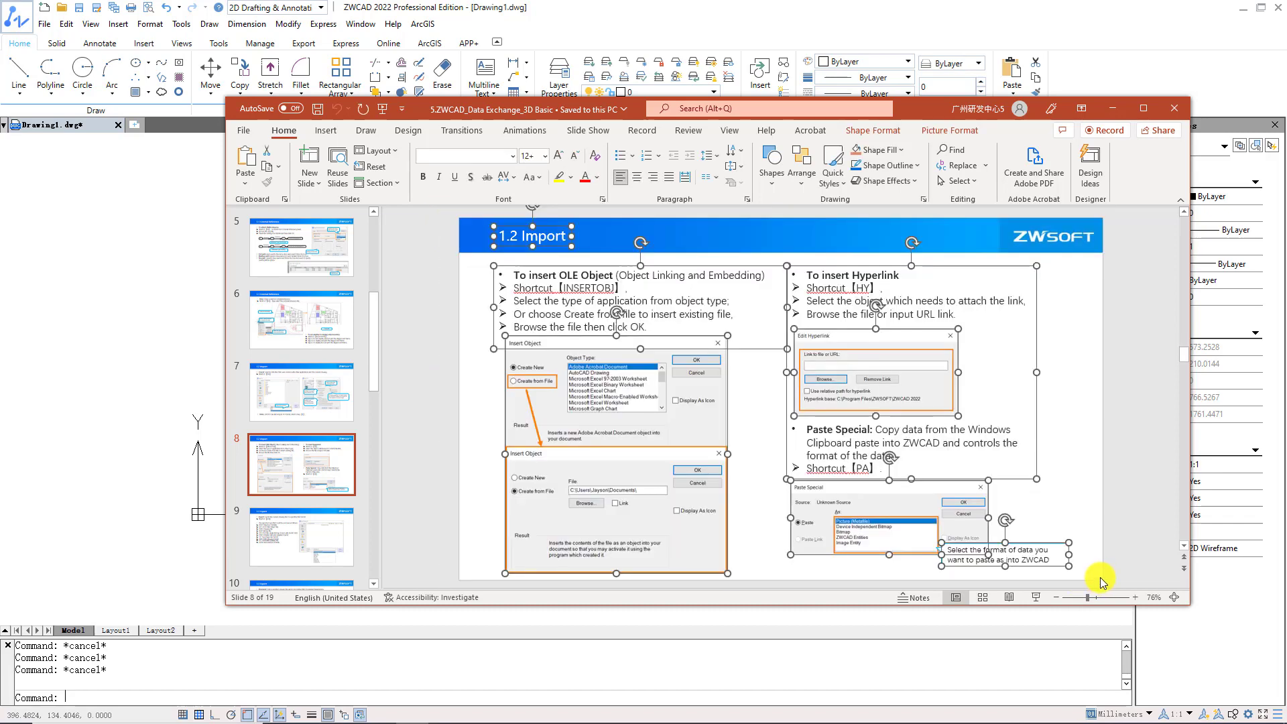
pyautogui.click(182, 469)
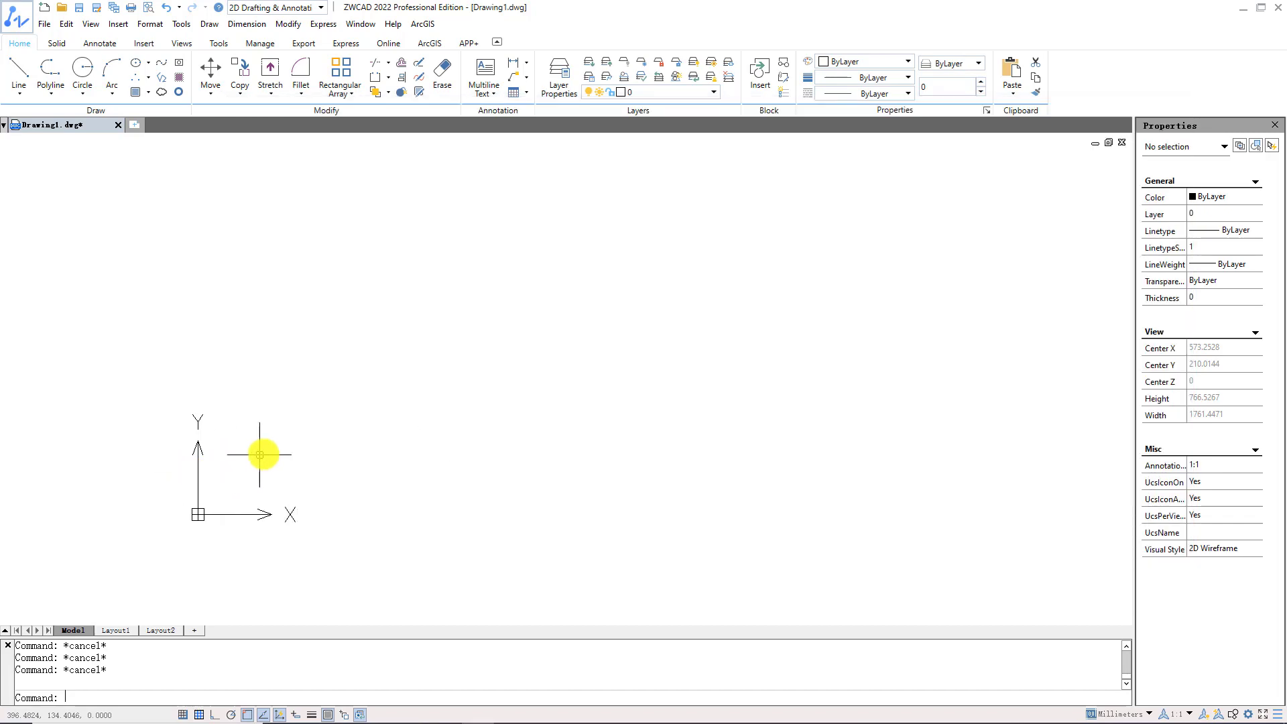
pyautogui.hotkey('ctrl', 'v')
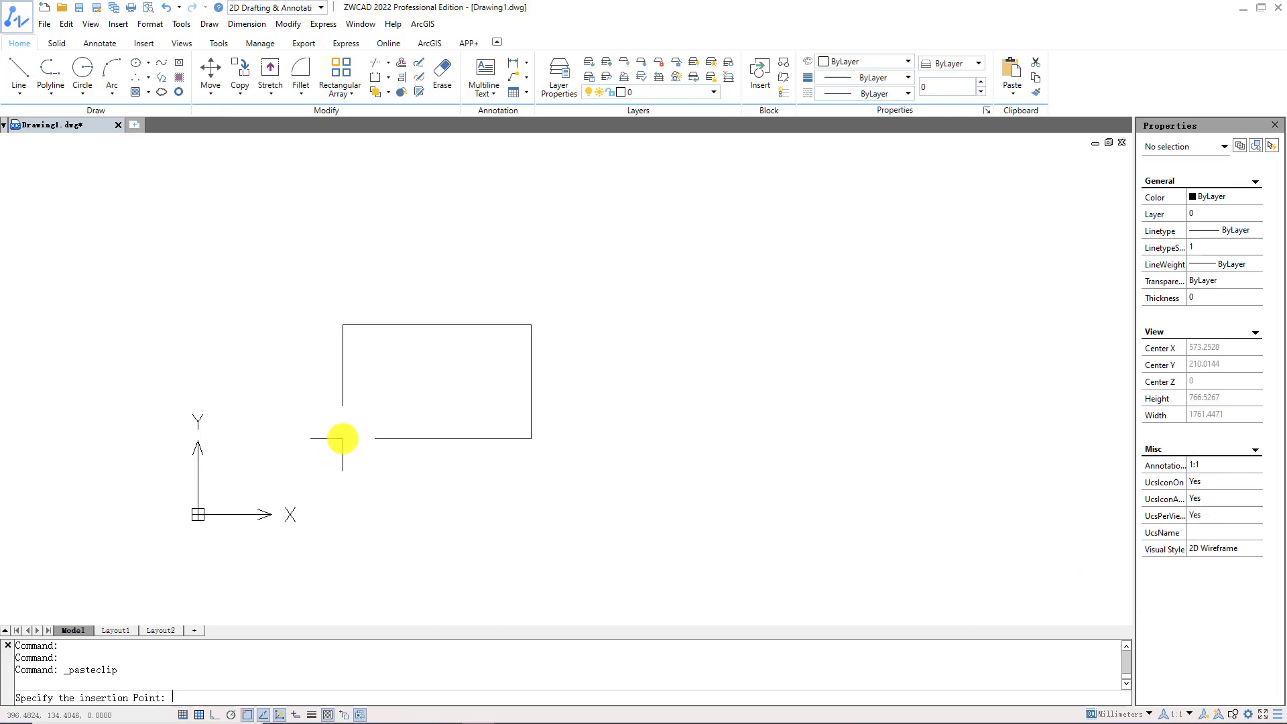
pyautogui.click(343, 439)
pyautogui.click(670, 400)
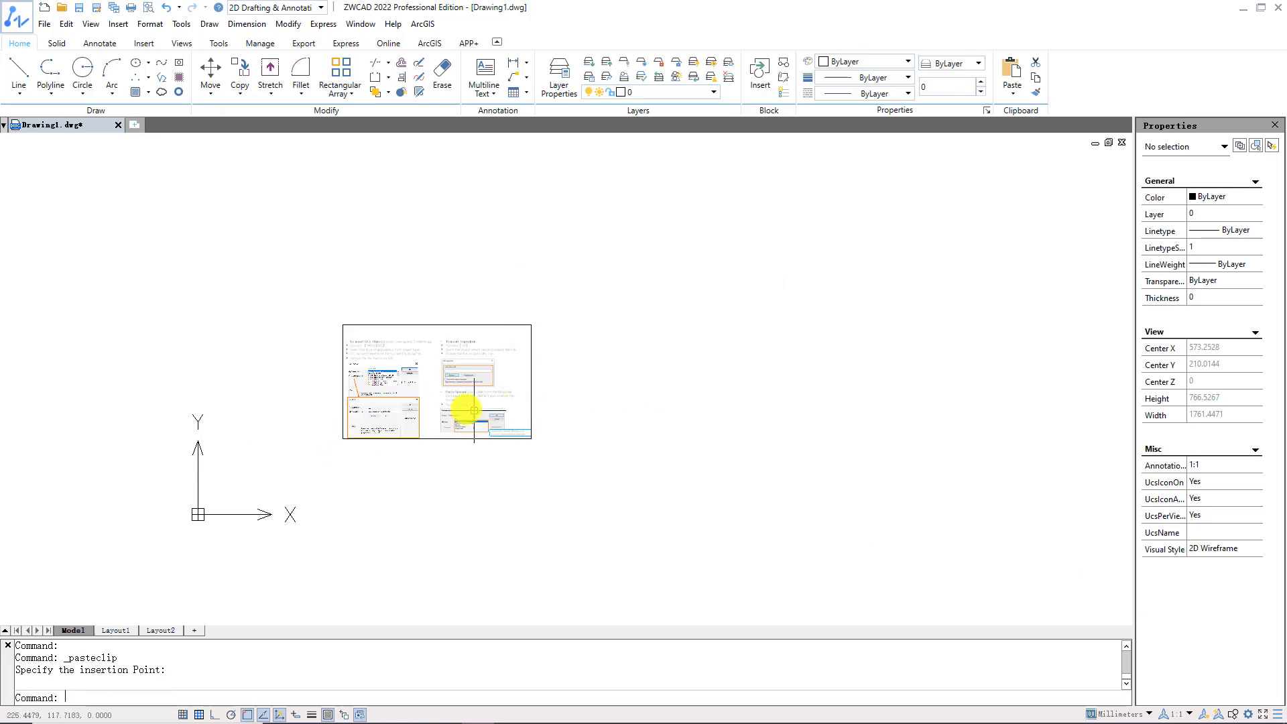
pyautogui.scroll(5, 474, 410)
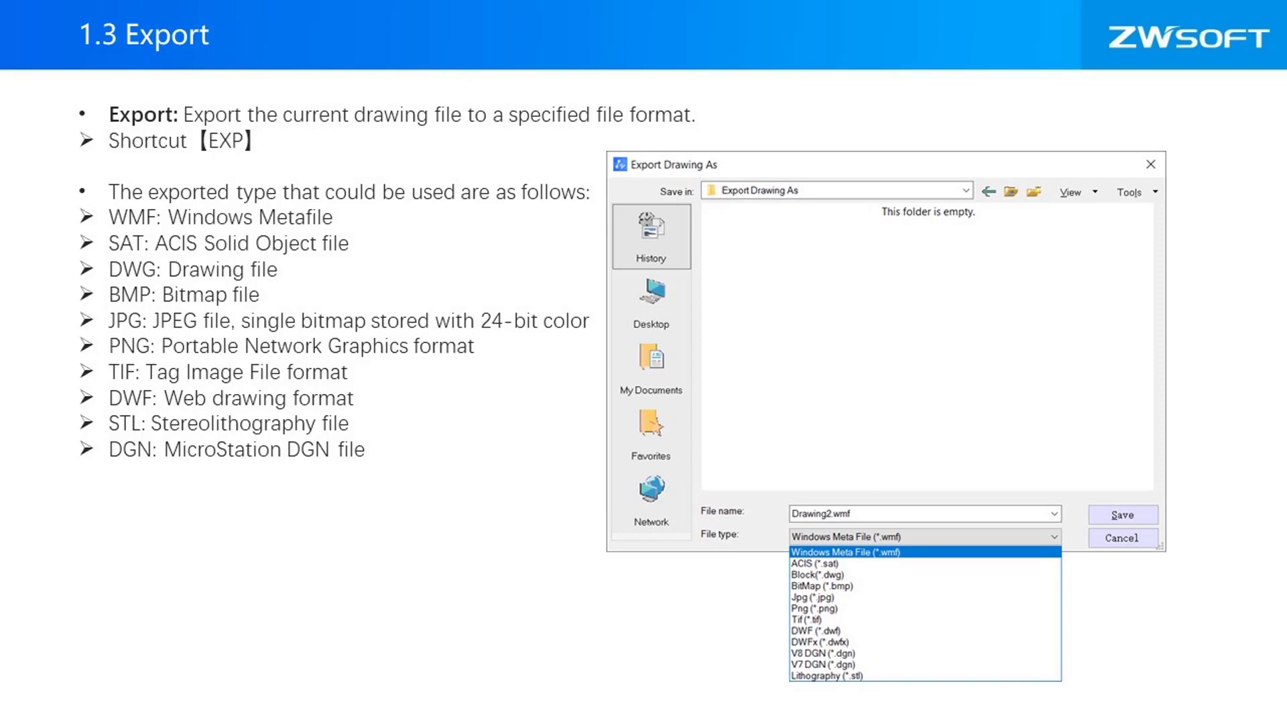
pyautogui.press('Right')
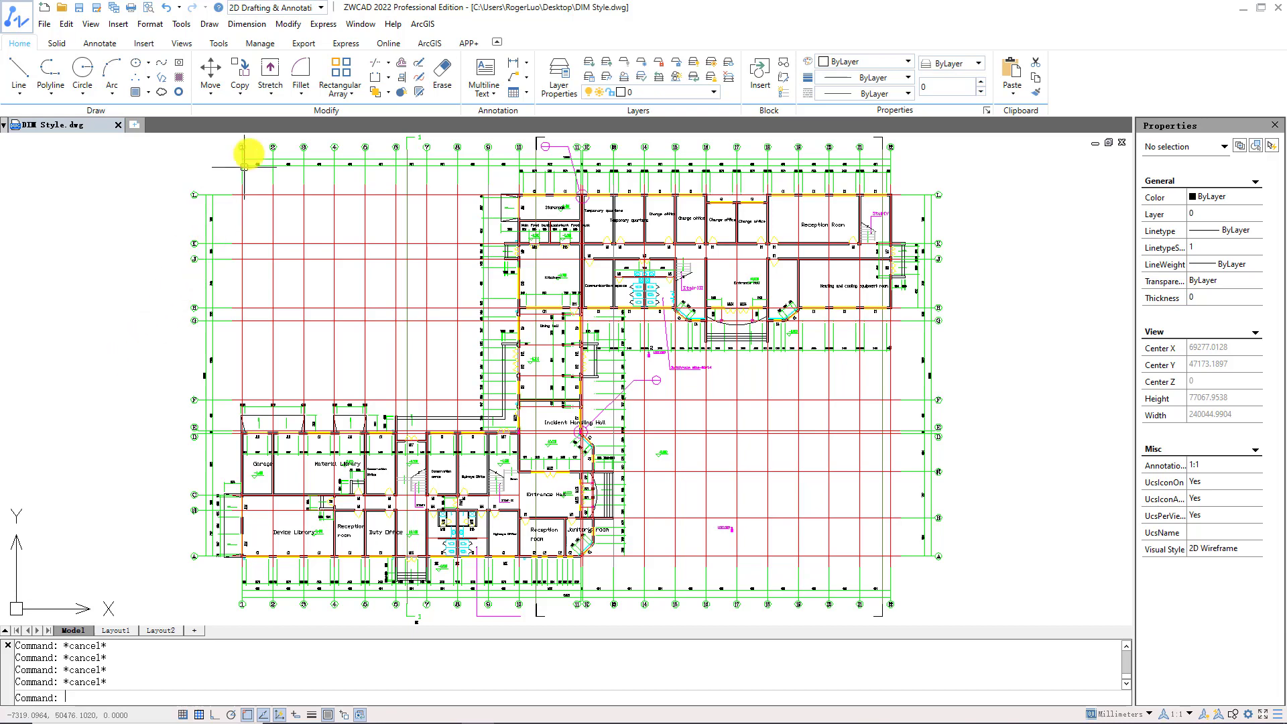
# Export all objects of the floor plan as the JPG file DIM Style.jpg in the Documents folder
pyautogui.click(304, 43)
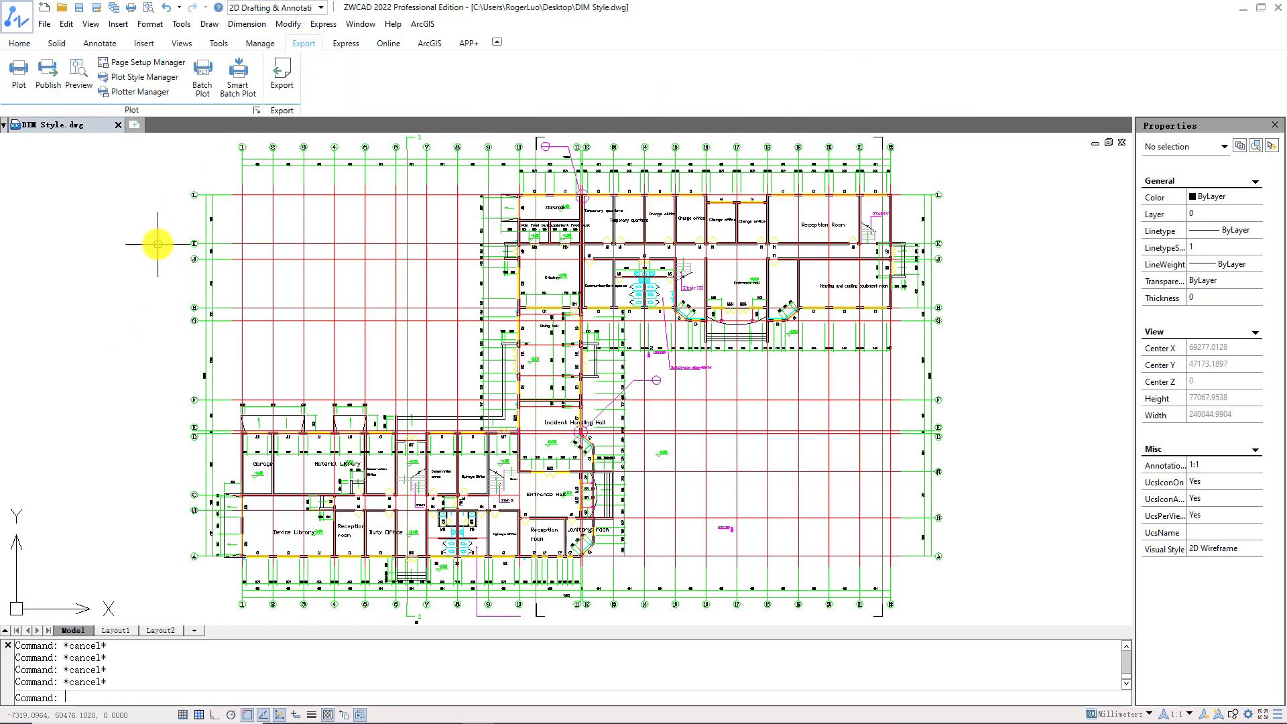
pyautogui.write('EXP')
pyautogui.press('Return')
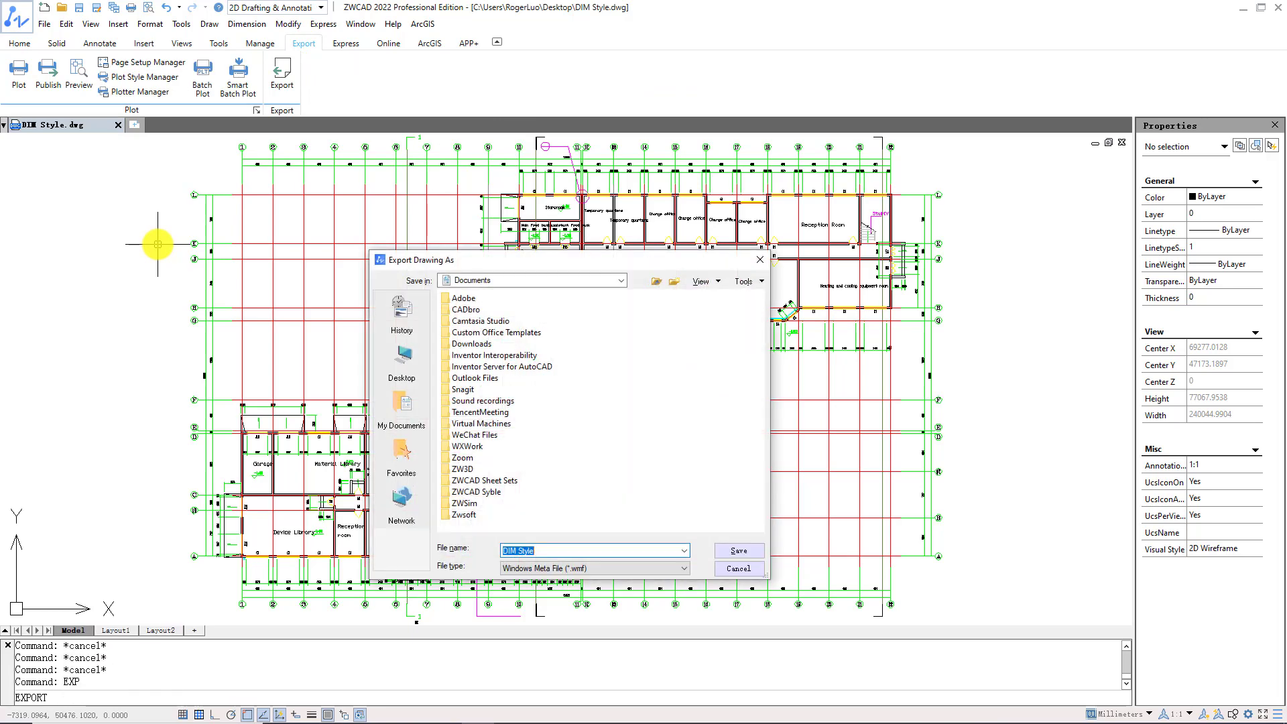
pyautogui.click(557, 568)
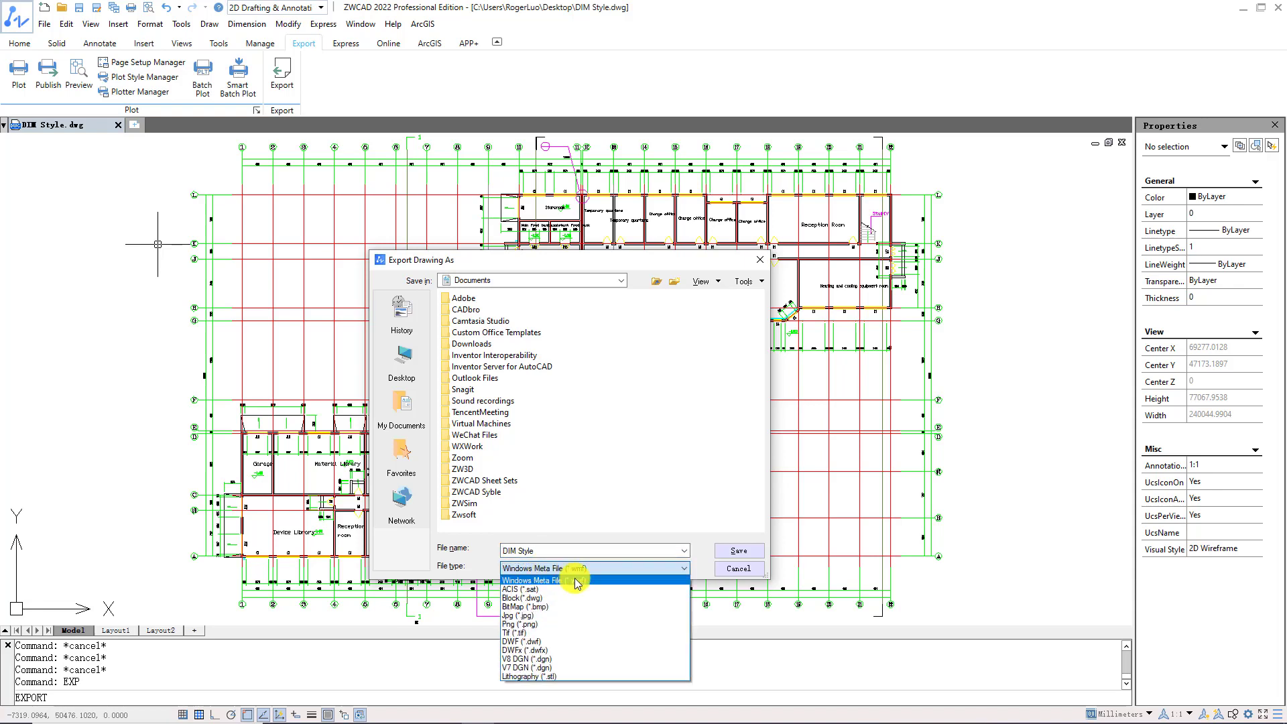
pyautogui.click(654, 615)
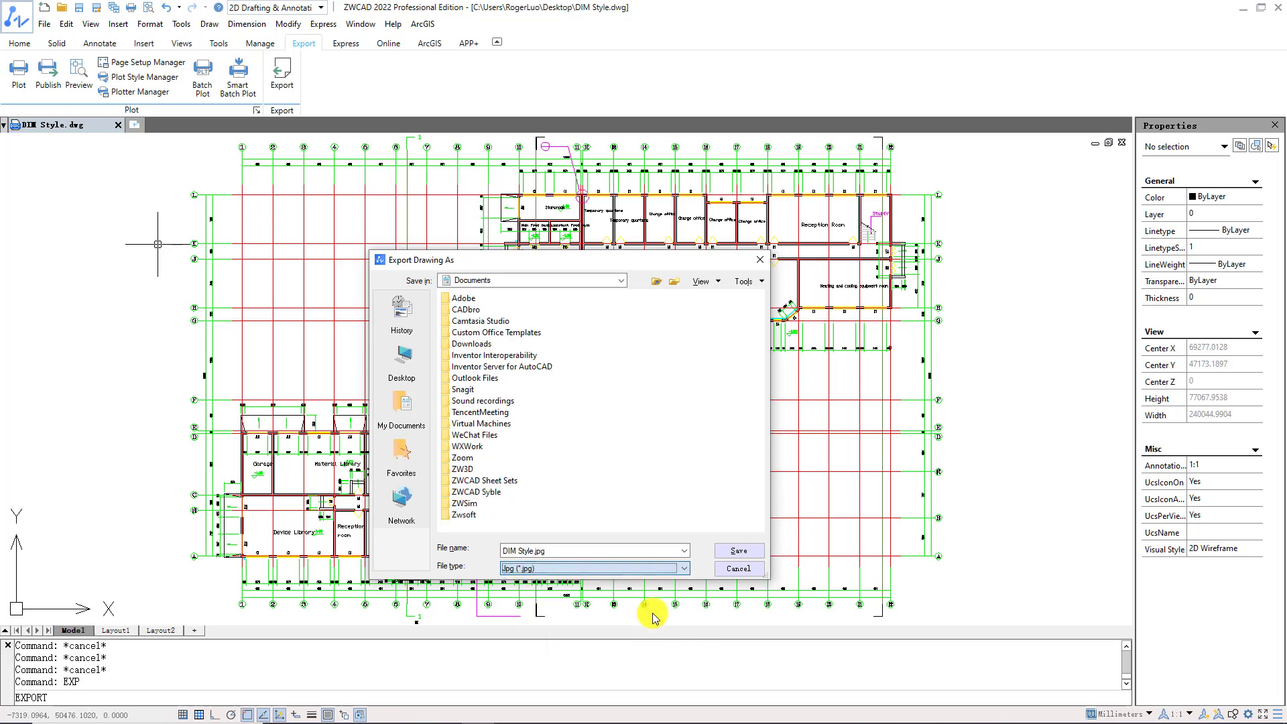
pyautogui.click(722, 554)
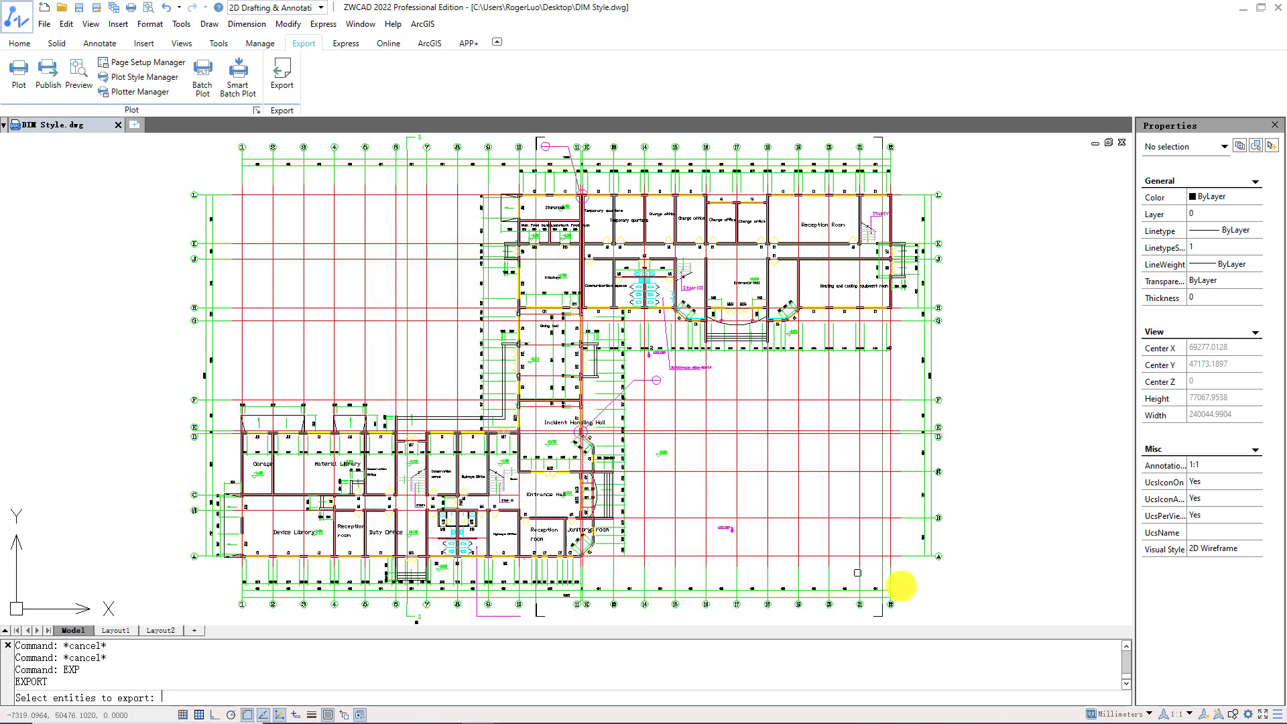
pyautogui.click(999, 618)
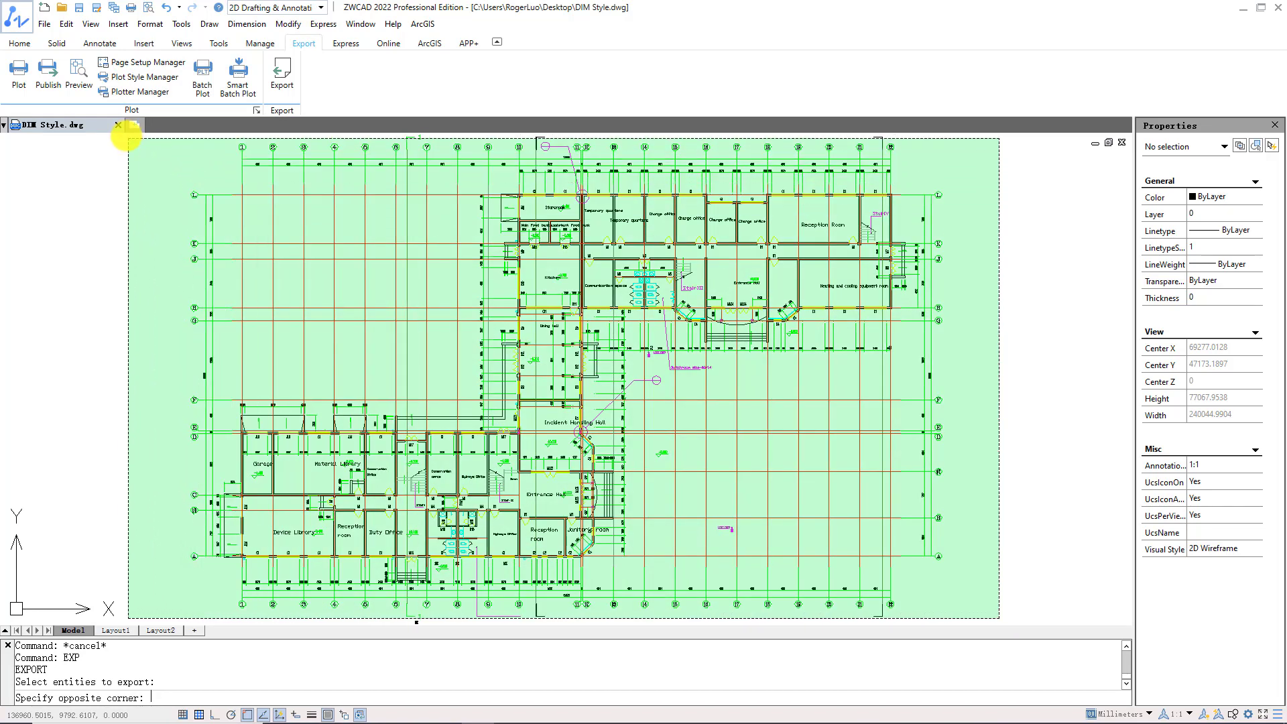
pyautogui.click(125, 135)
pyautogui.press('Return')
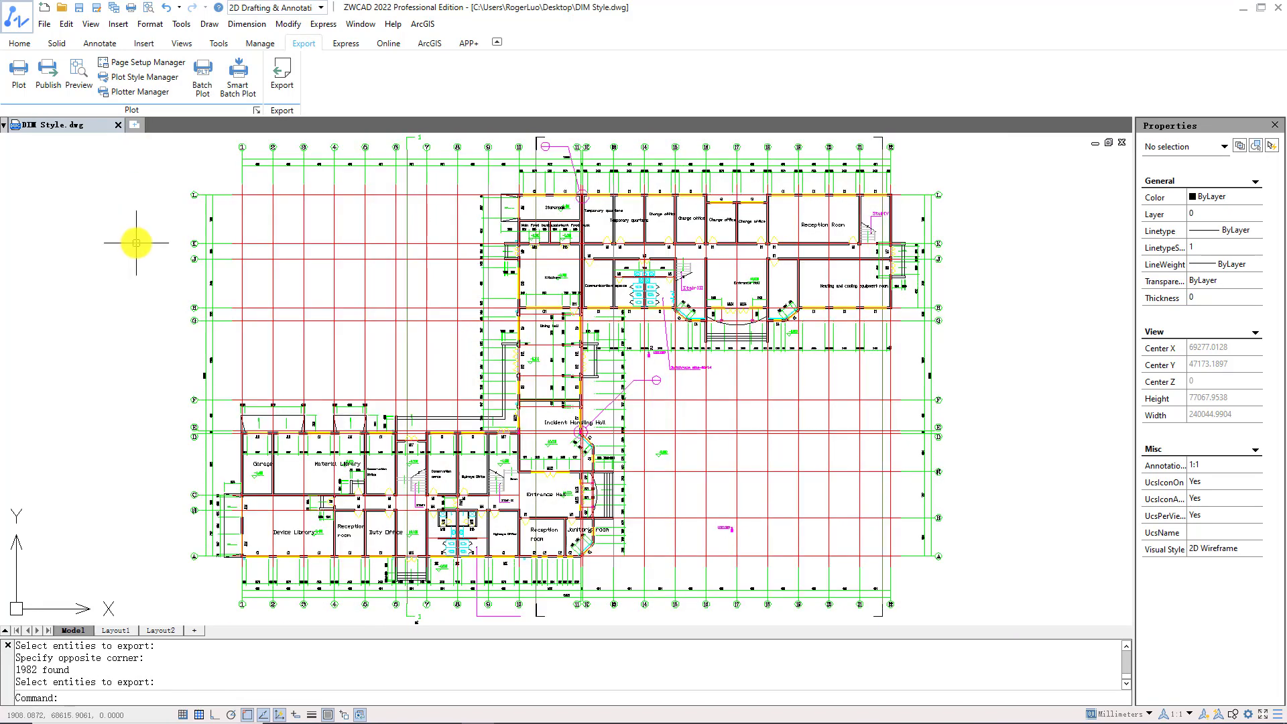
# Switch to File Explorer and open the exported DIM Style image from the Documents folder
pyautogui.moveTo(171, 720)
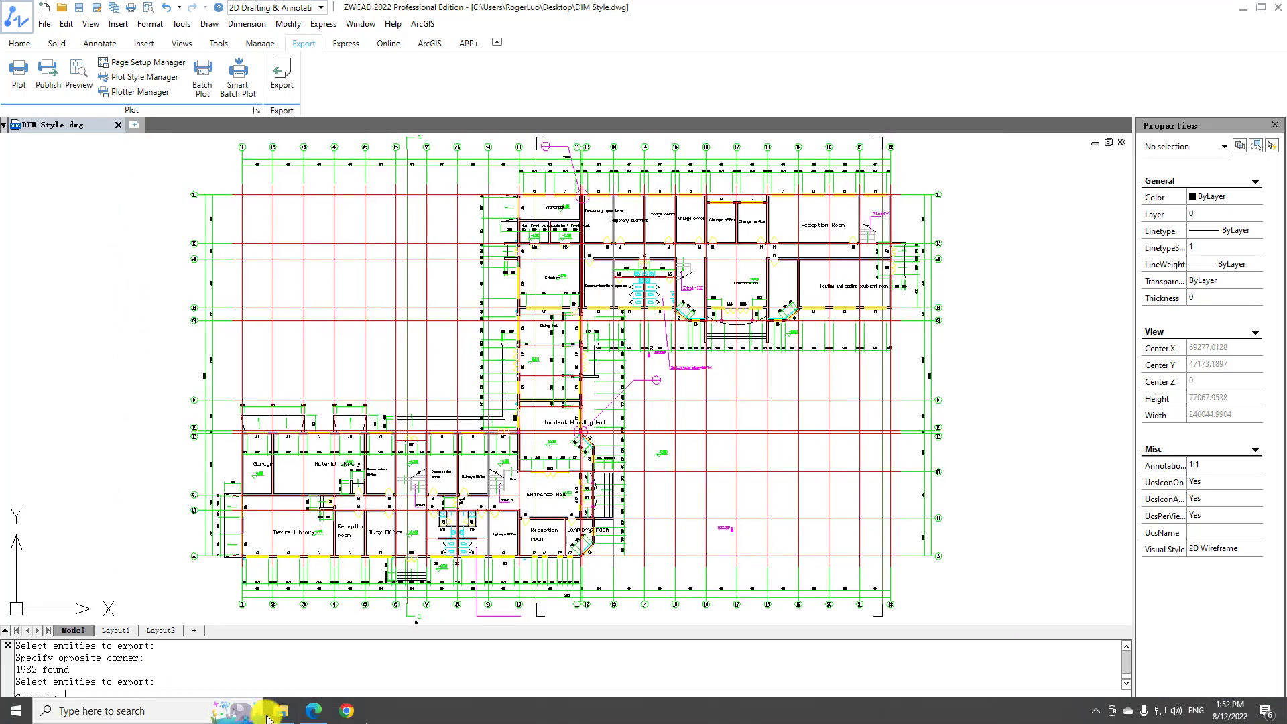
pyautogui.click(280, 711)
pyautogui.click(317, 317)
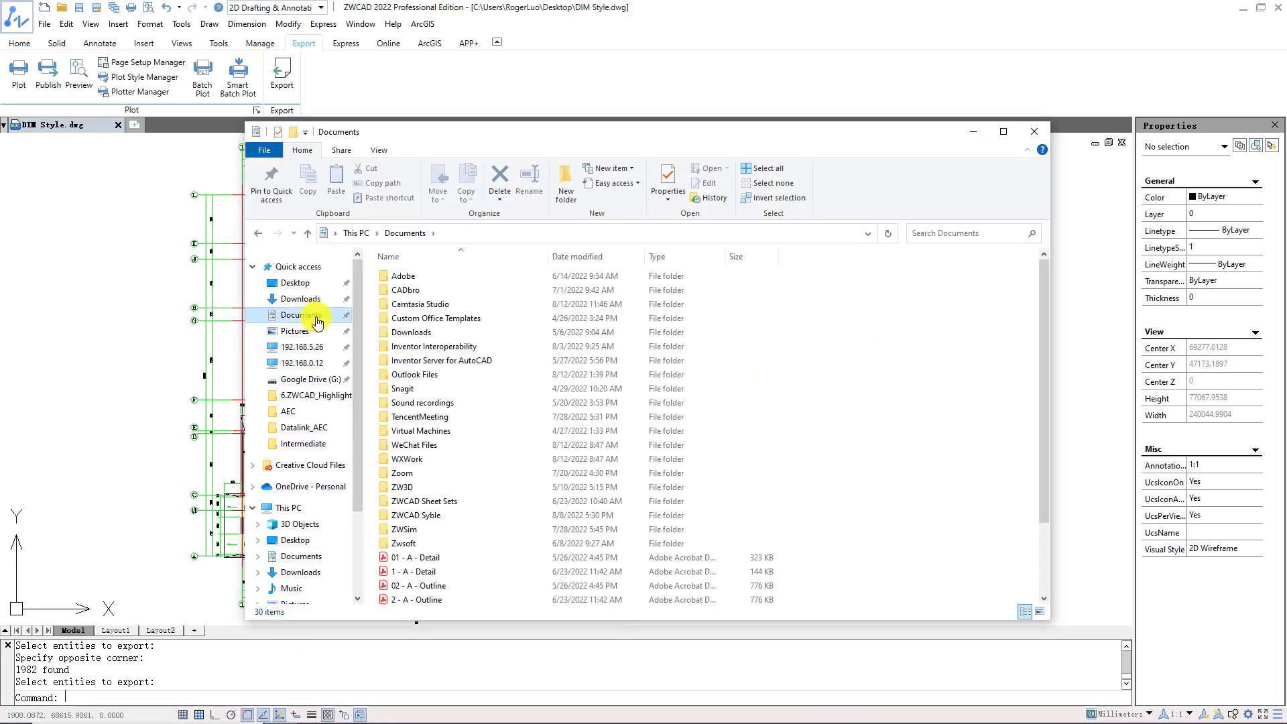
pyautogui.scroll(-2, 494, 451)
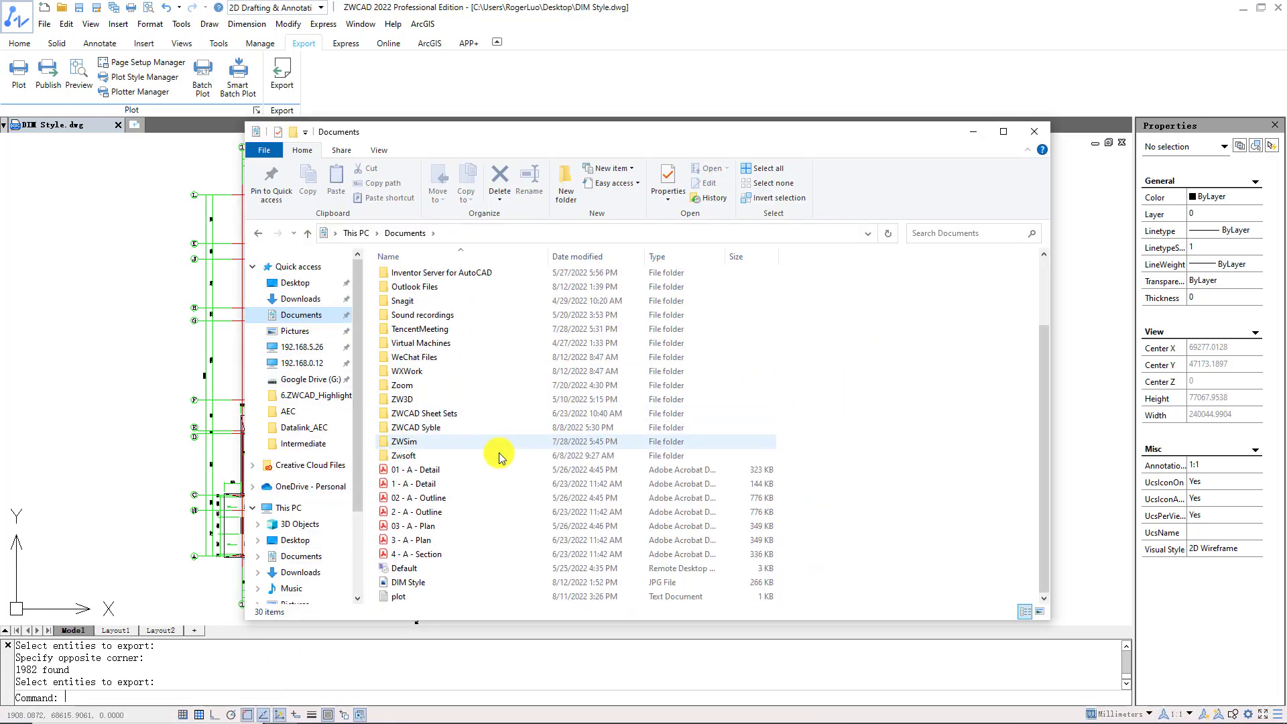
pyautogui.doubleClick(579, 583)
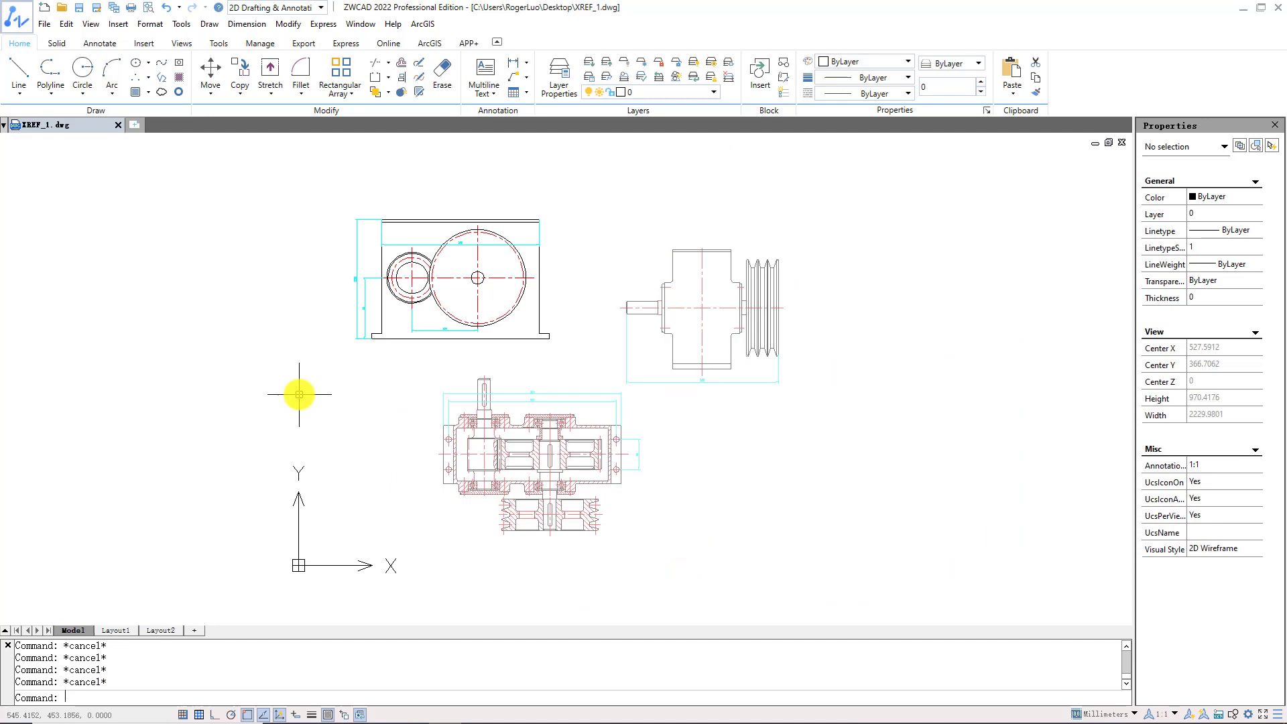
# Start a transmittal (ETRANSMIT) for XREF_1.dwg and add the four PDFs from 1 - A - Detail to 4 - A - Section
pyautogui.write('ETRANSMIT')
pyautogui.press('Return')
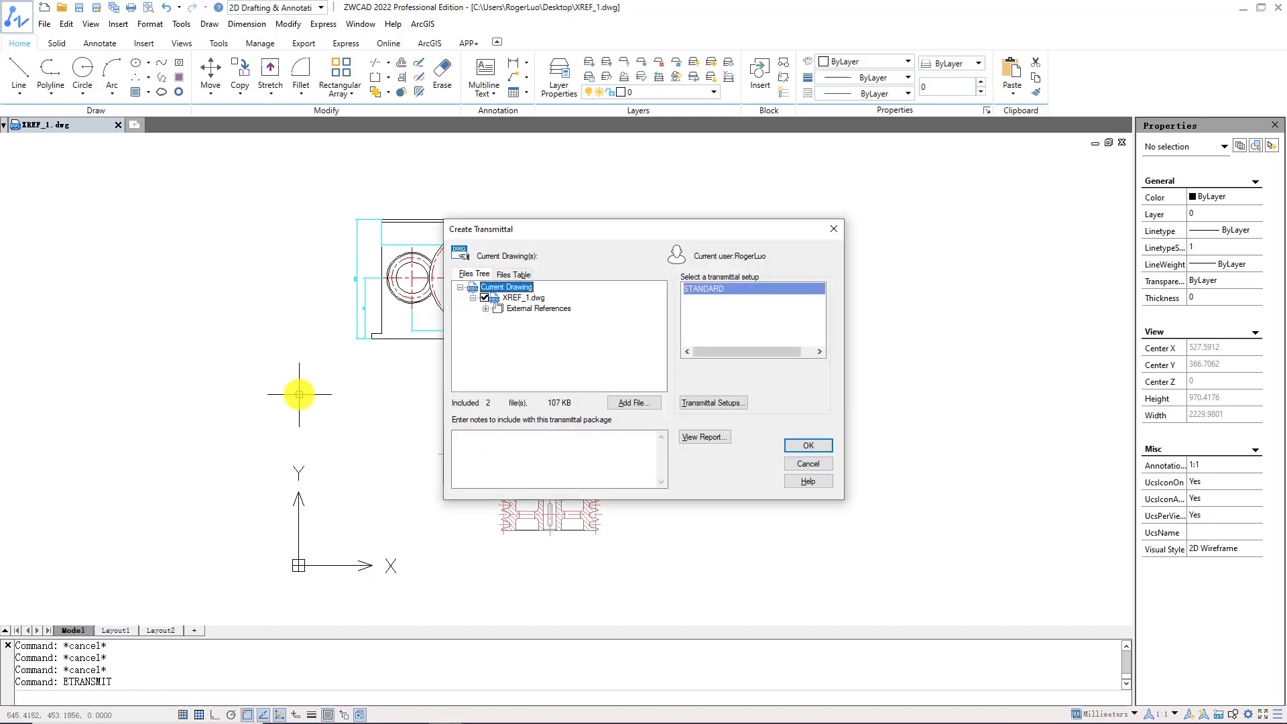
pyautogui.click(486, 309)
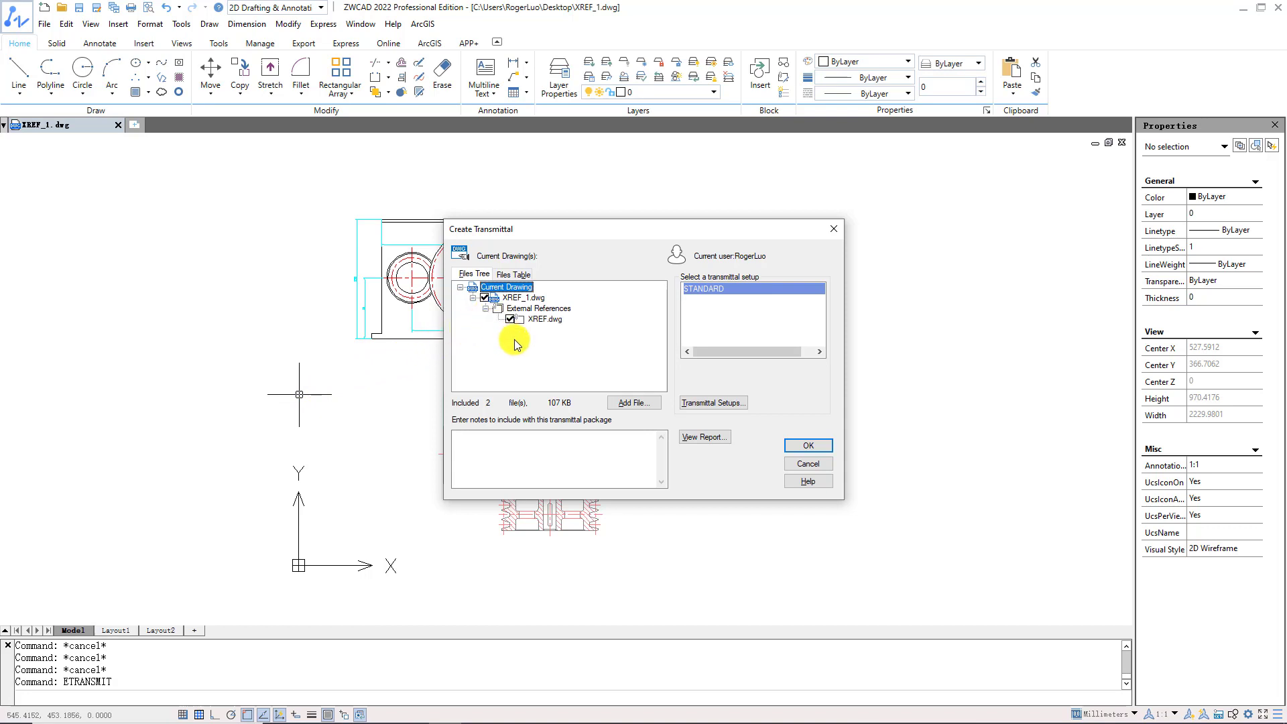
pyautogui.click(634, 403)
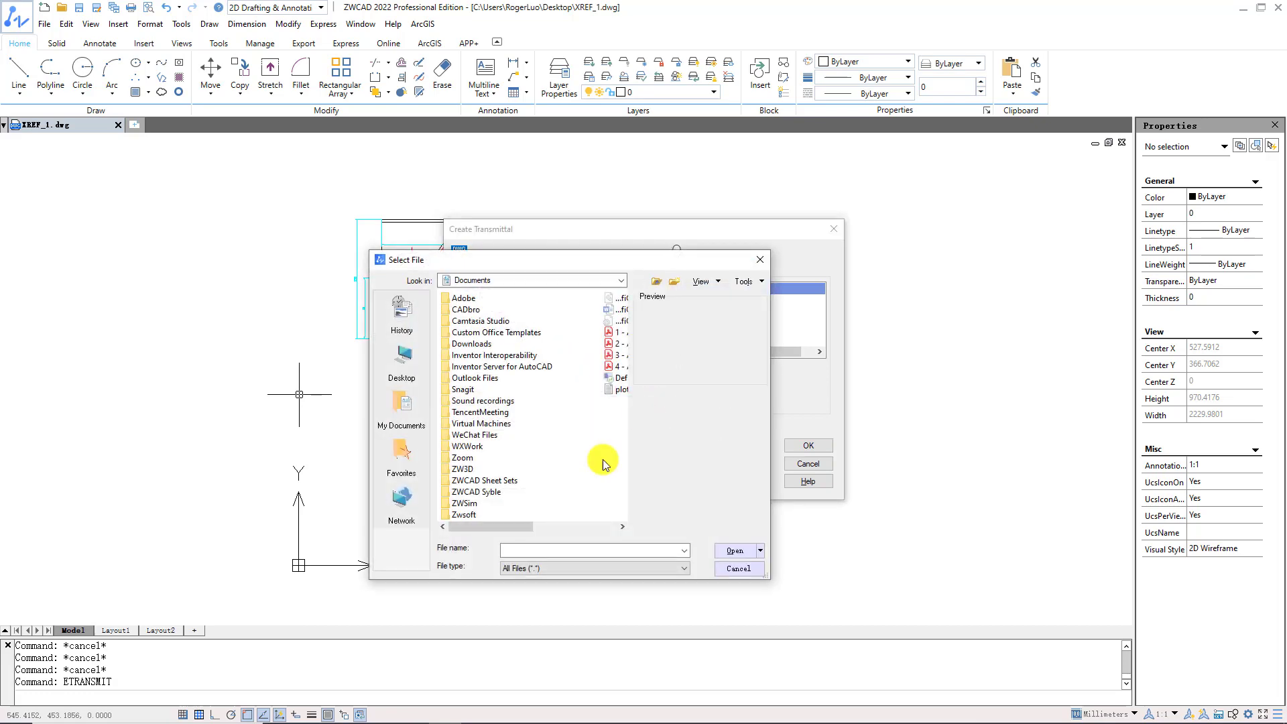
pyautogui.moveTo(520, 531); pyautogui.dragTo(582, 537)
pyautogui.click(493, 332)
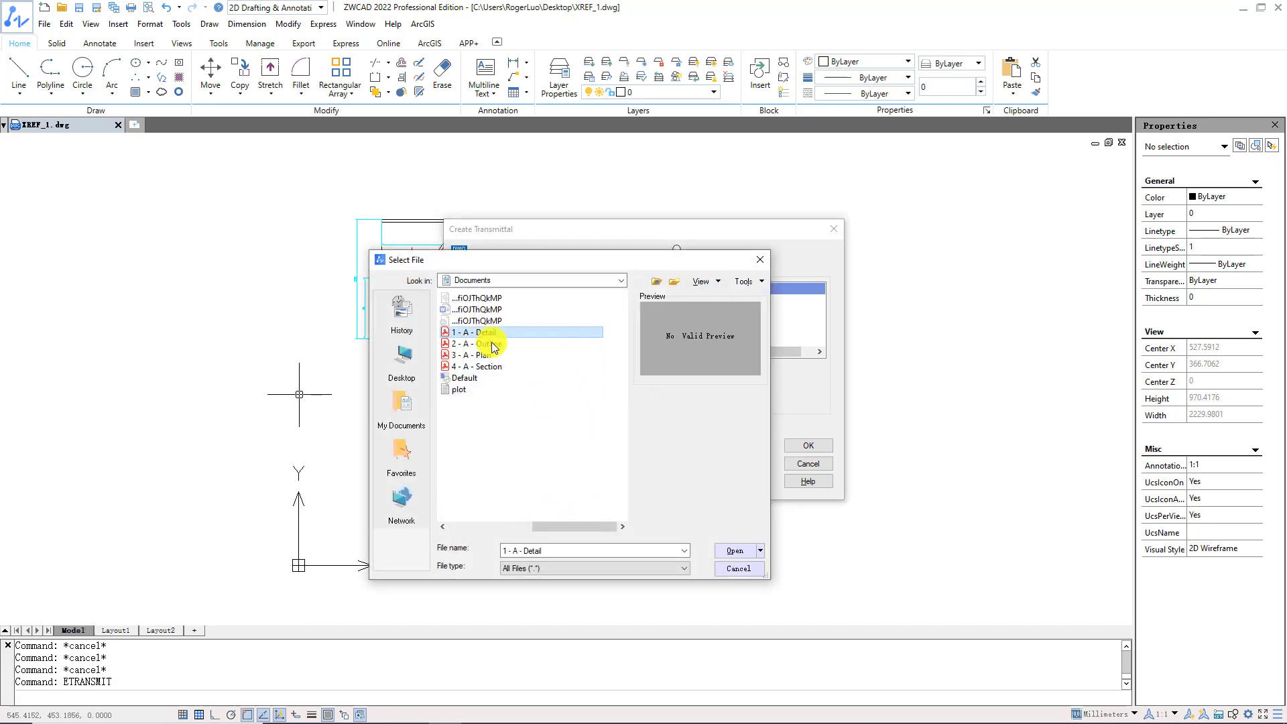
pyautogui.keyDown('shift'); pyautogui.click(490, 366); pyautogui.keyUp('shift')
pyautogui.click(749, 549)
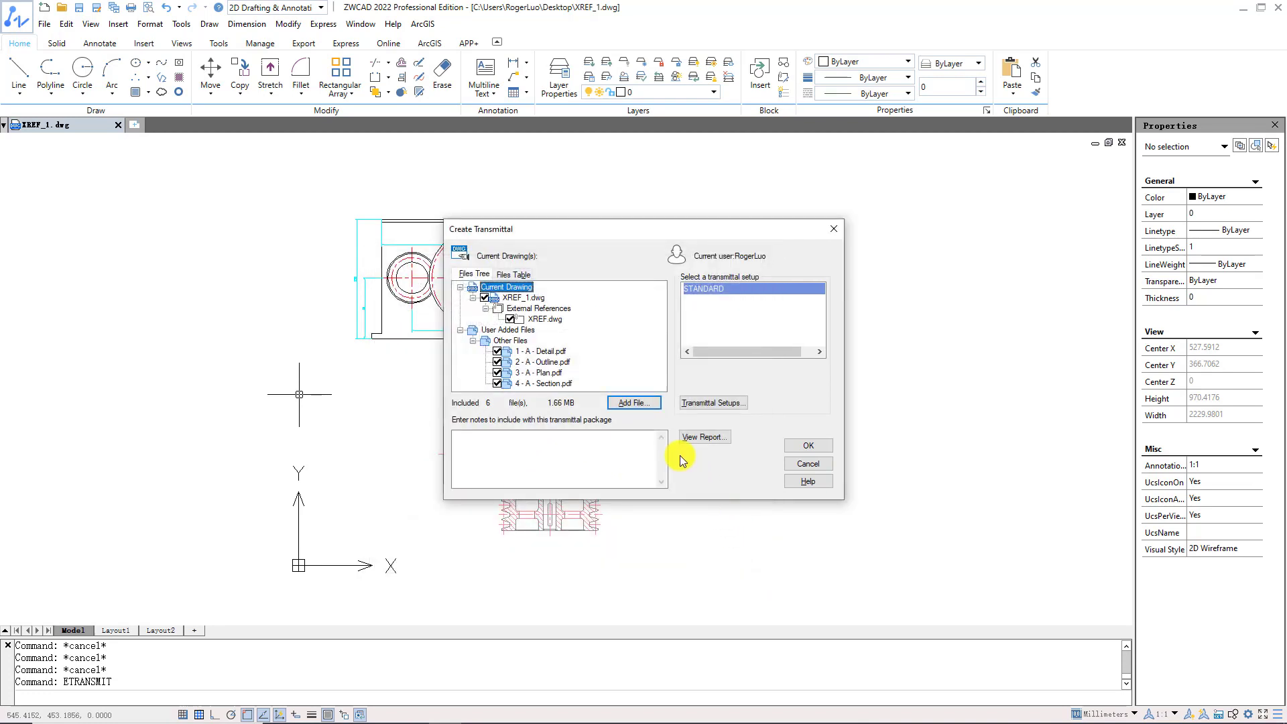
# Create a new transmittal setup named ZWCAD based on STANDARD
pyautogui.click(704, 407)
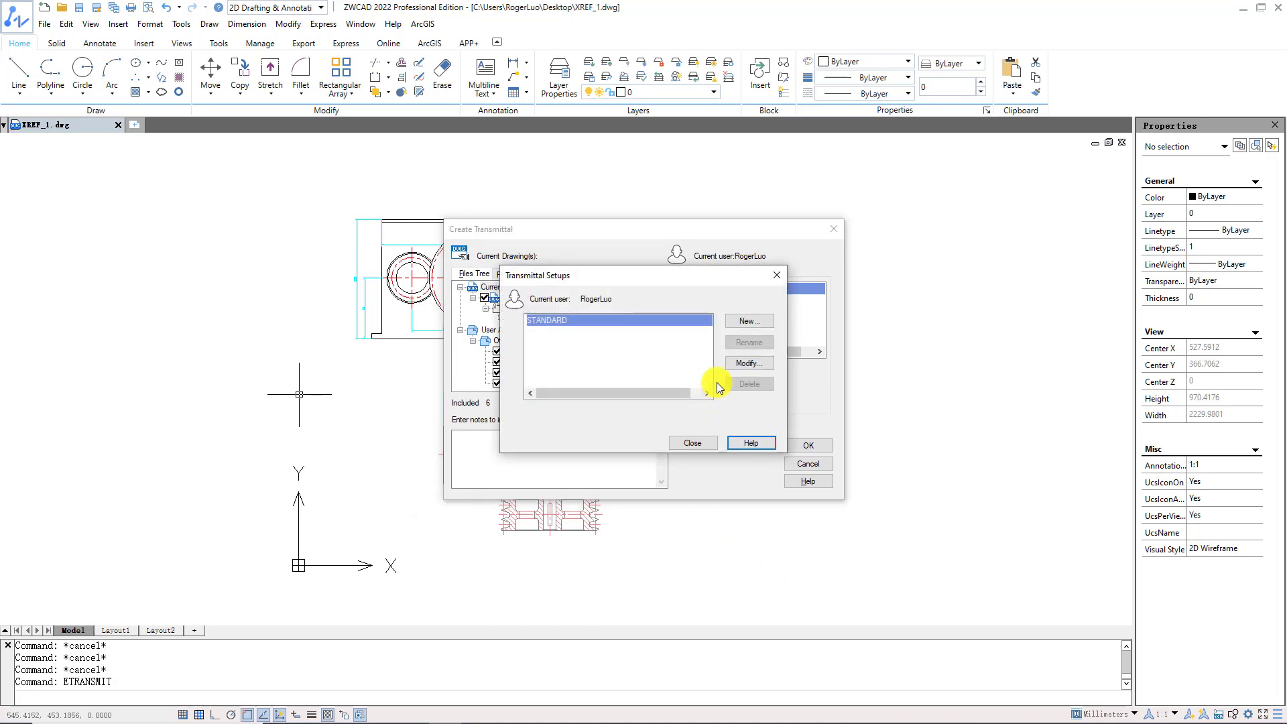
pyautogui.click(739, 324)
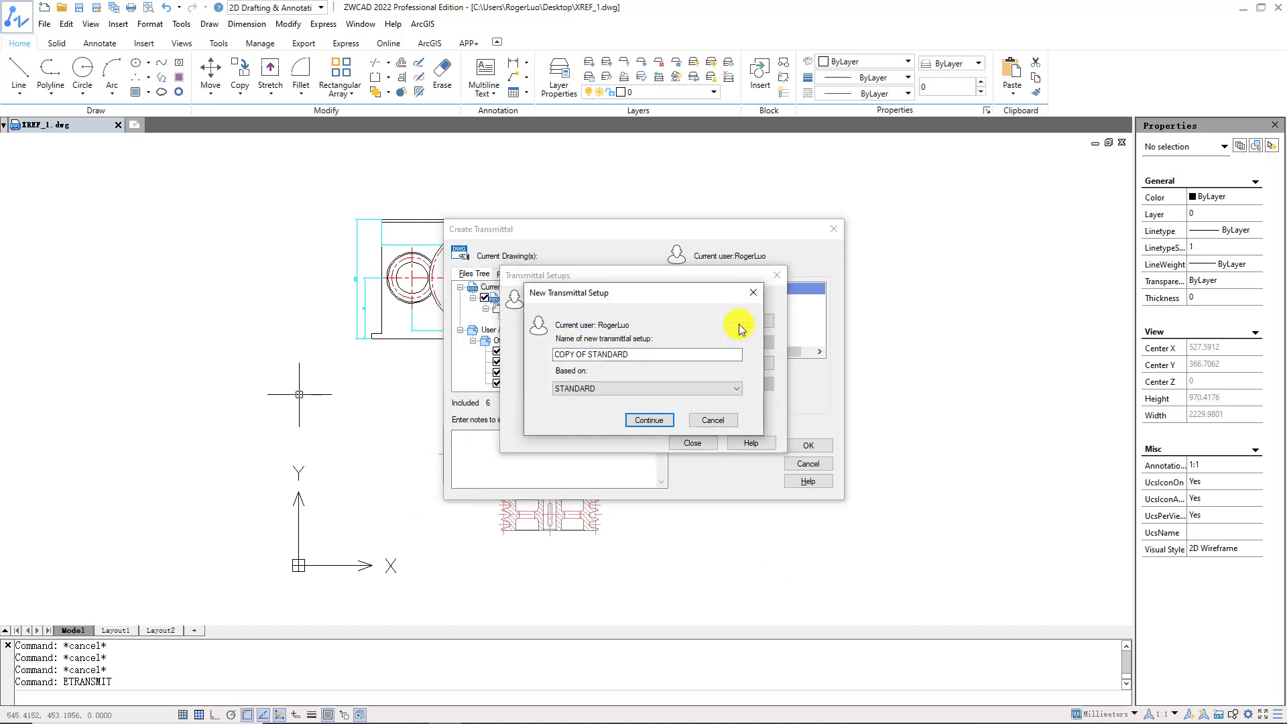
pyautogui.write('ZWCAD')
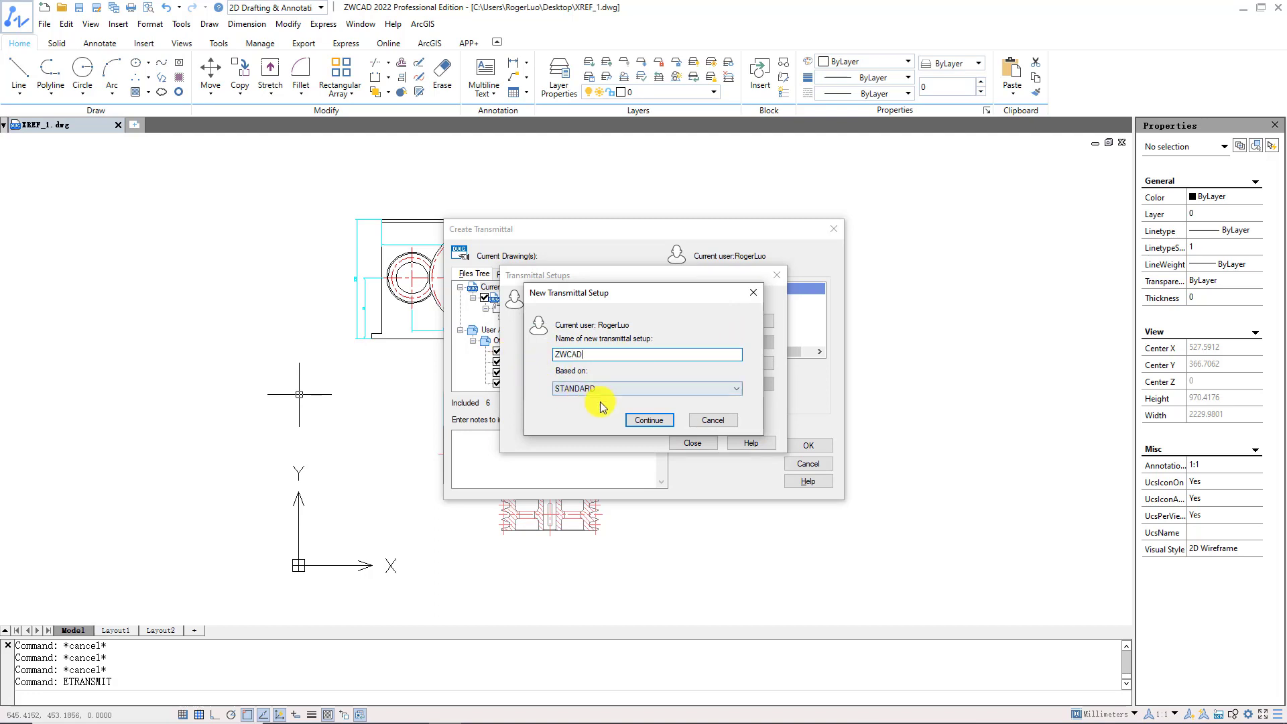
pyautogui.click(635, 421)
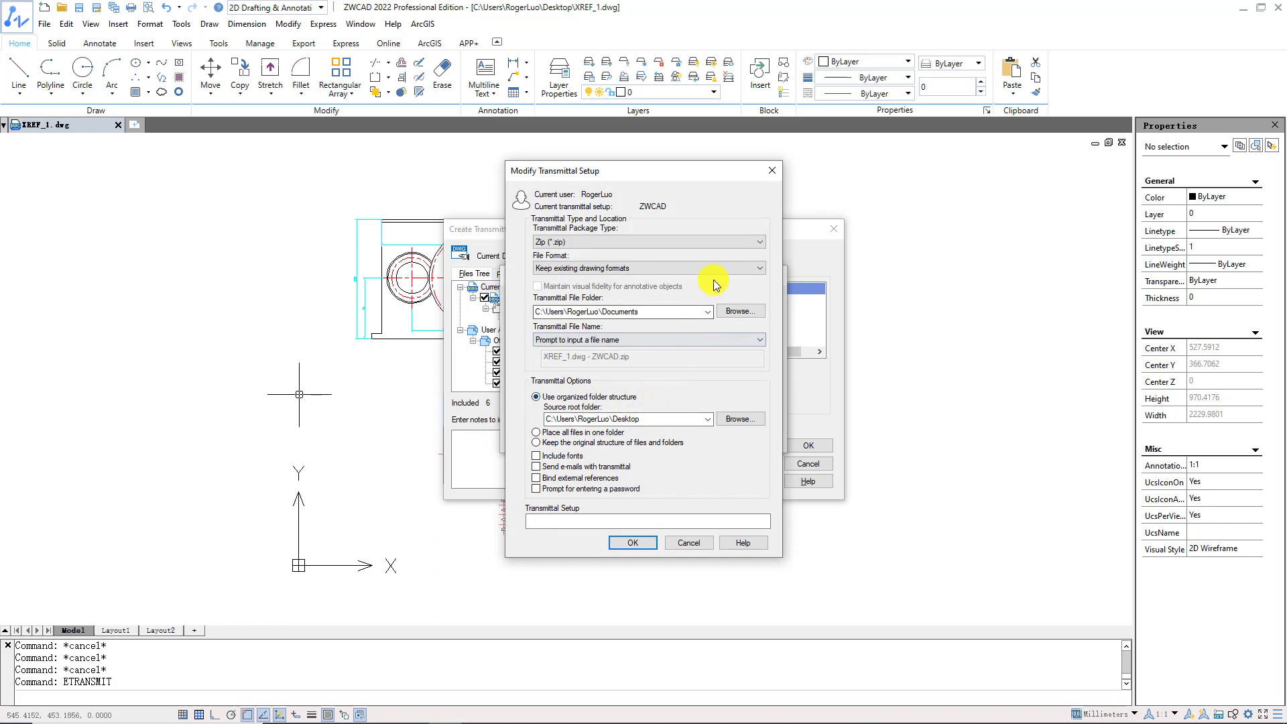
# Set the transmittal package type to Zip, the file format to AutoCAD 2018/LT 2018 and the file folder to Desktop
pyautogui.click(741, 242)
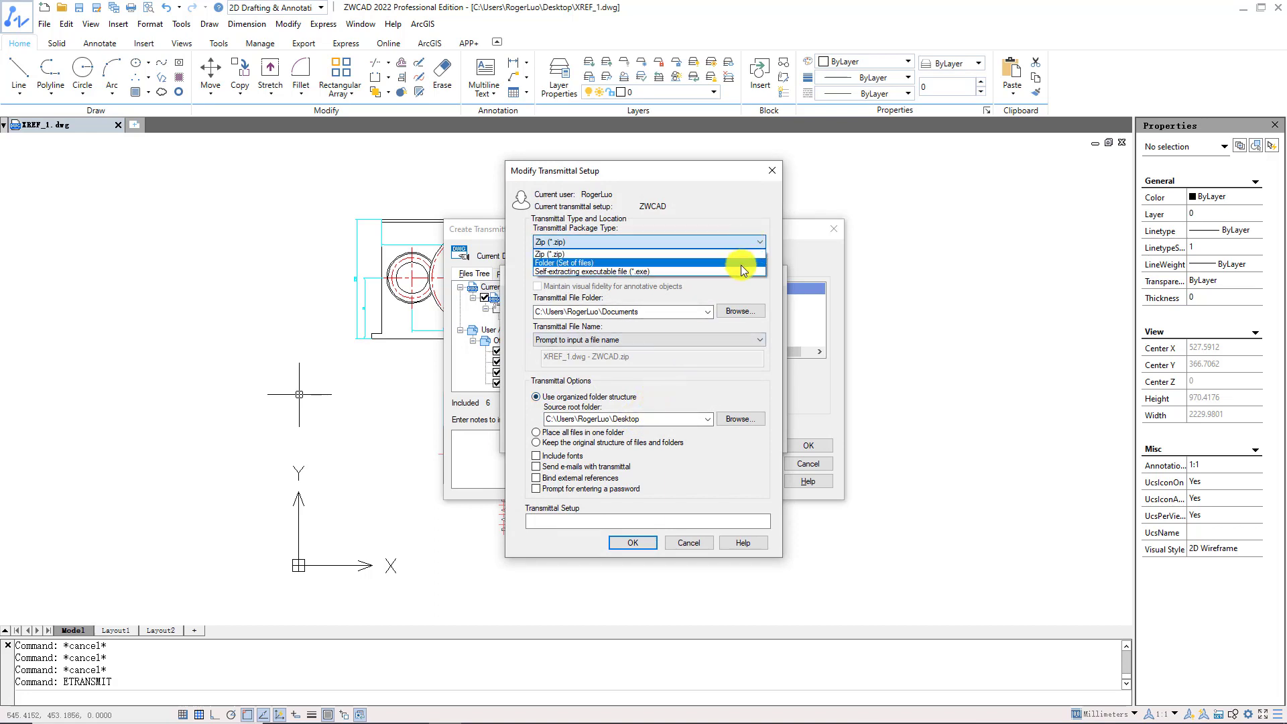
pyautogui.click(739, 256)
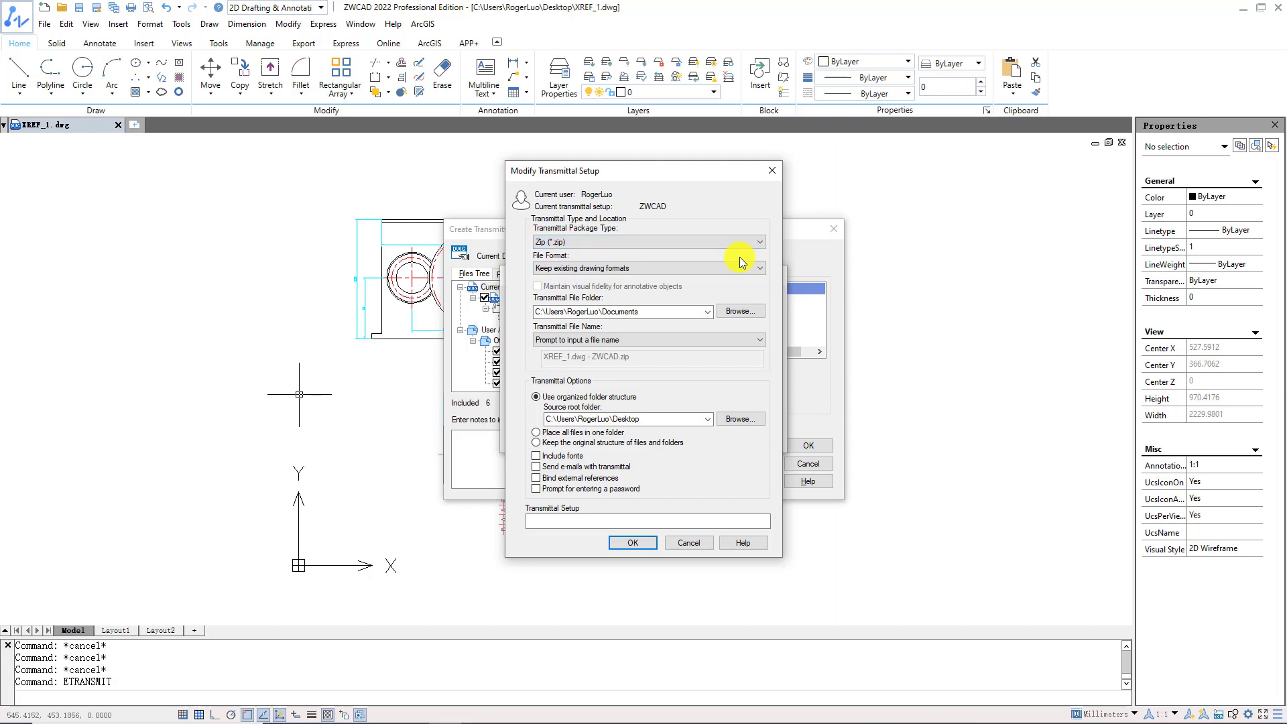
pyautogui.click(740, 264)
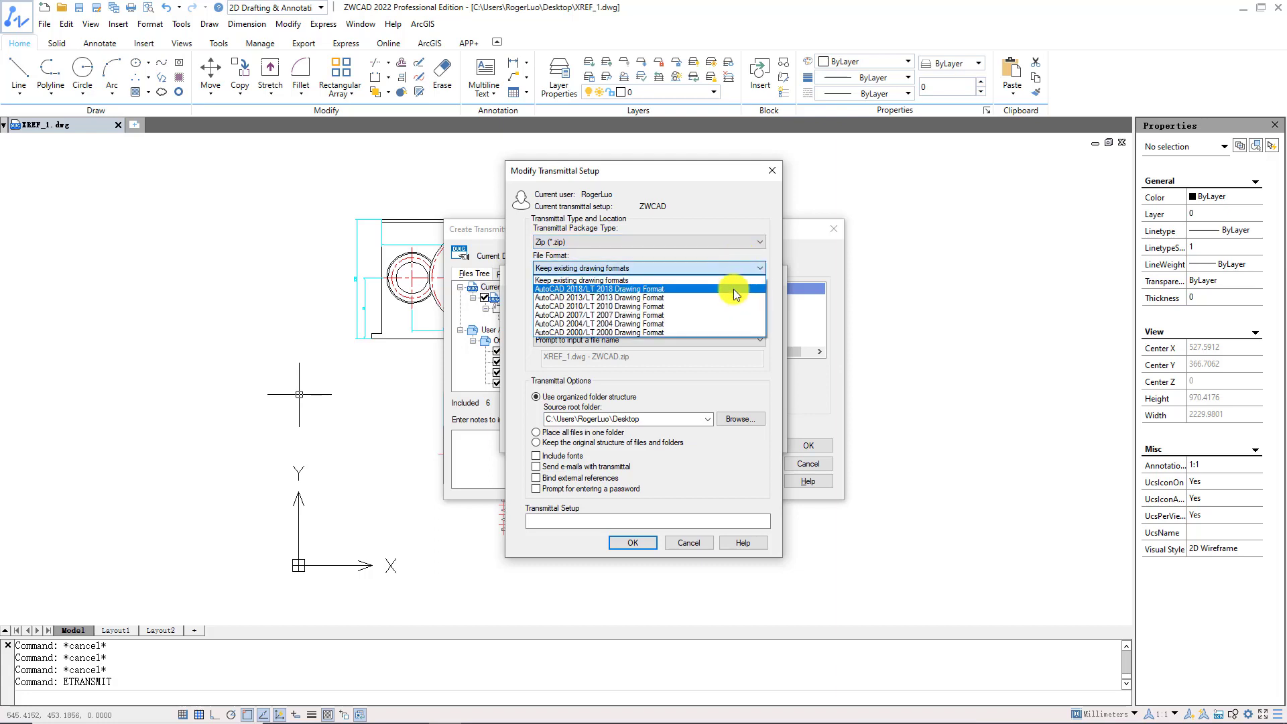
pyautogui.click(736, 290)
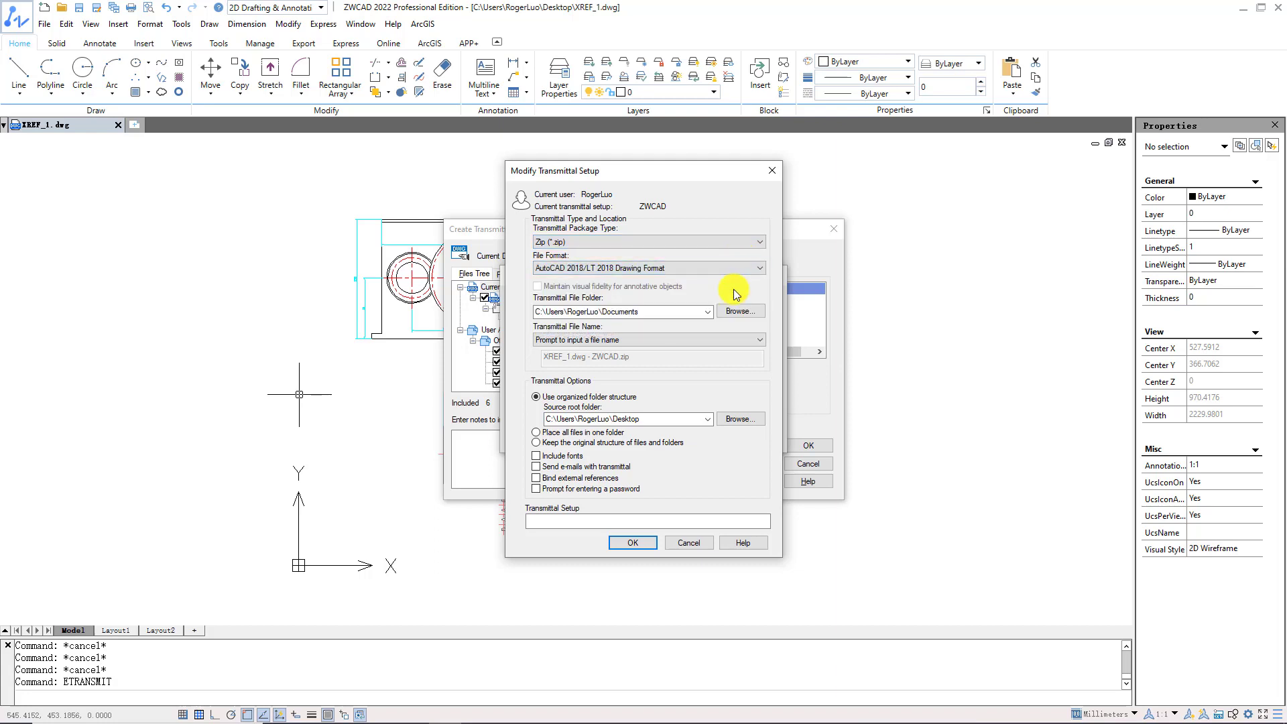
pyautogui.click(740, 311)
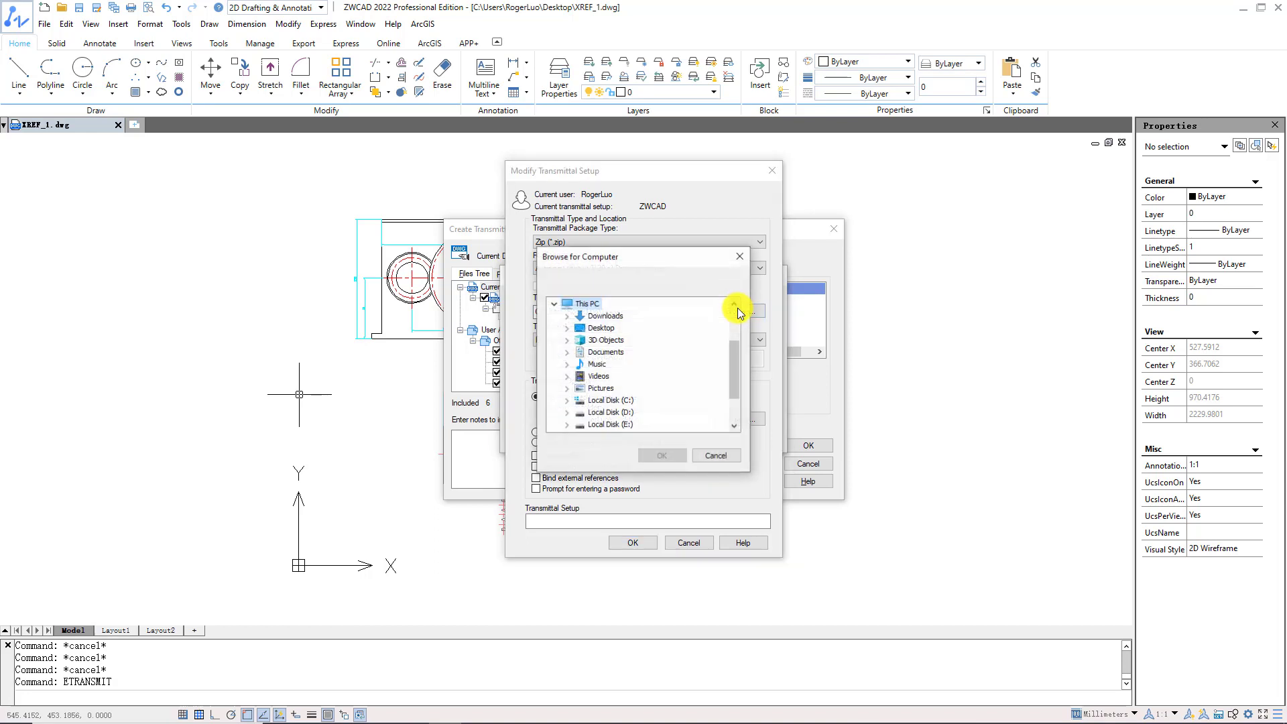
pyautogui.click(603, 330)
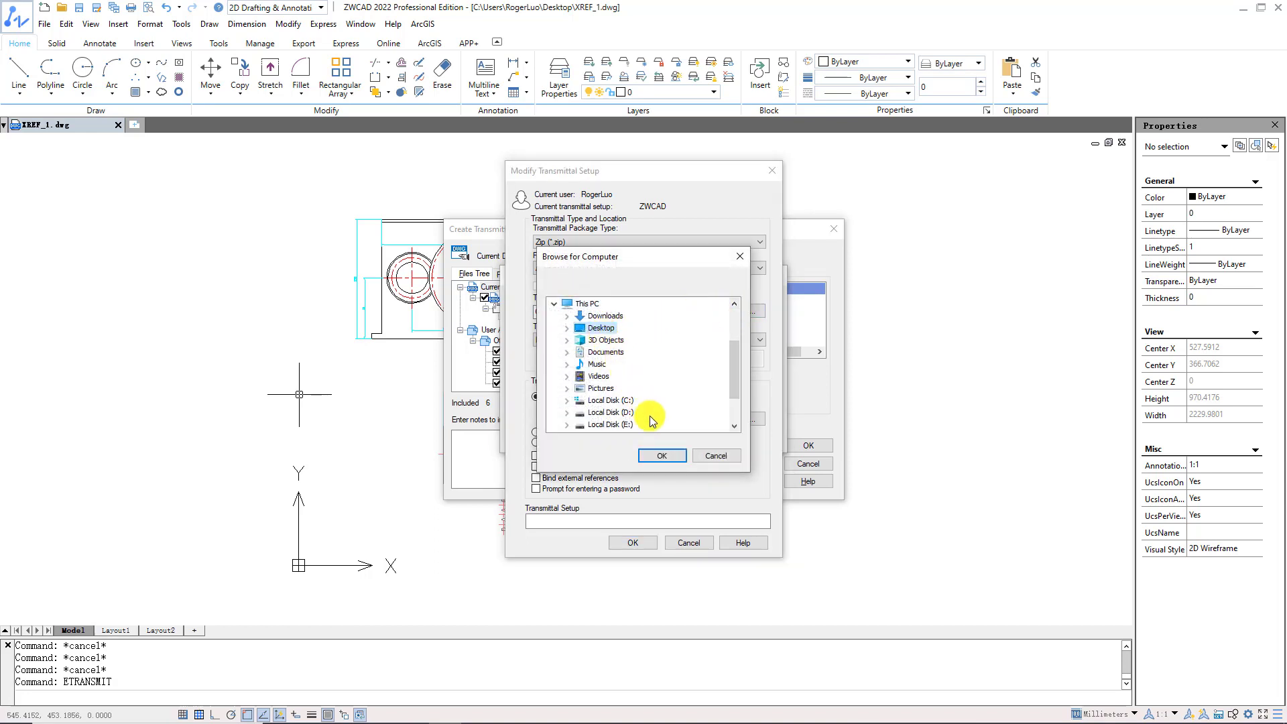
pyautogui.click(664, 456)
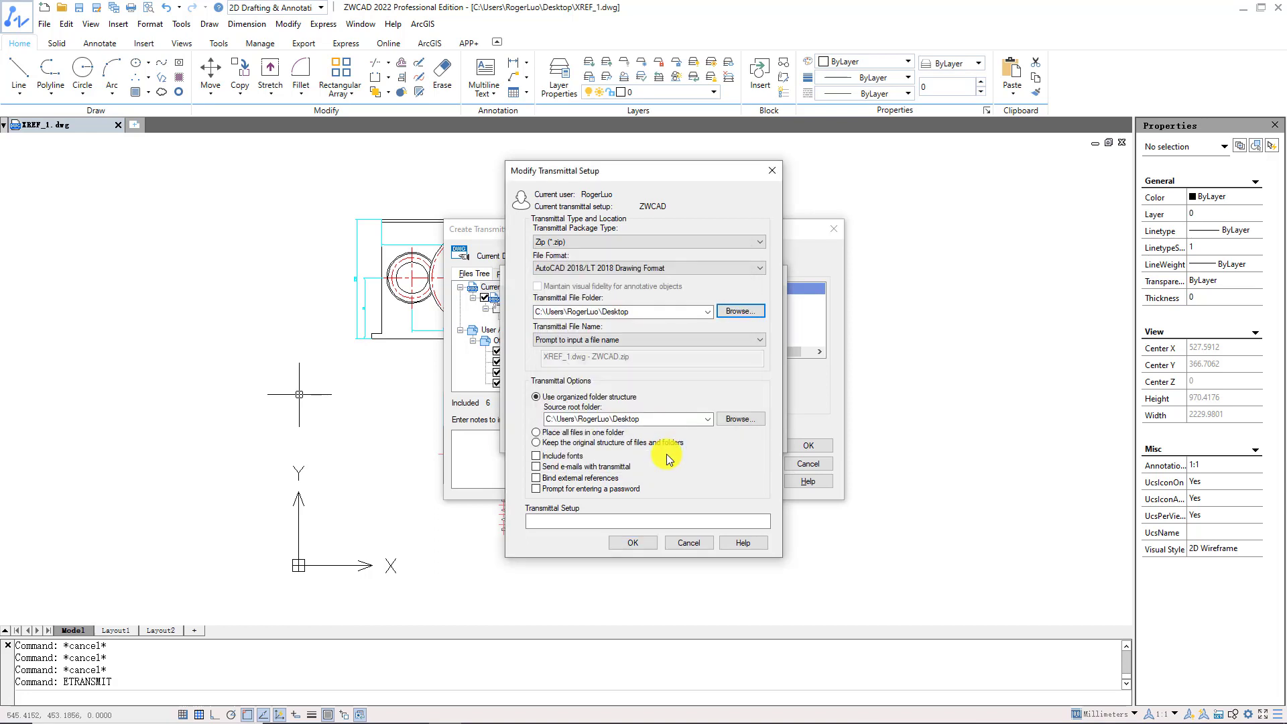
# Keep the organized folder structure, include fonts and bind external references in the ZWCAD transmittal setup
pyautogui.click(562, 402)
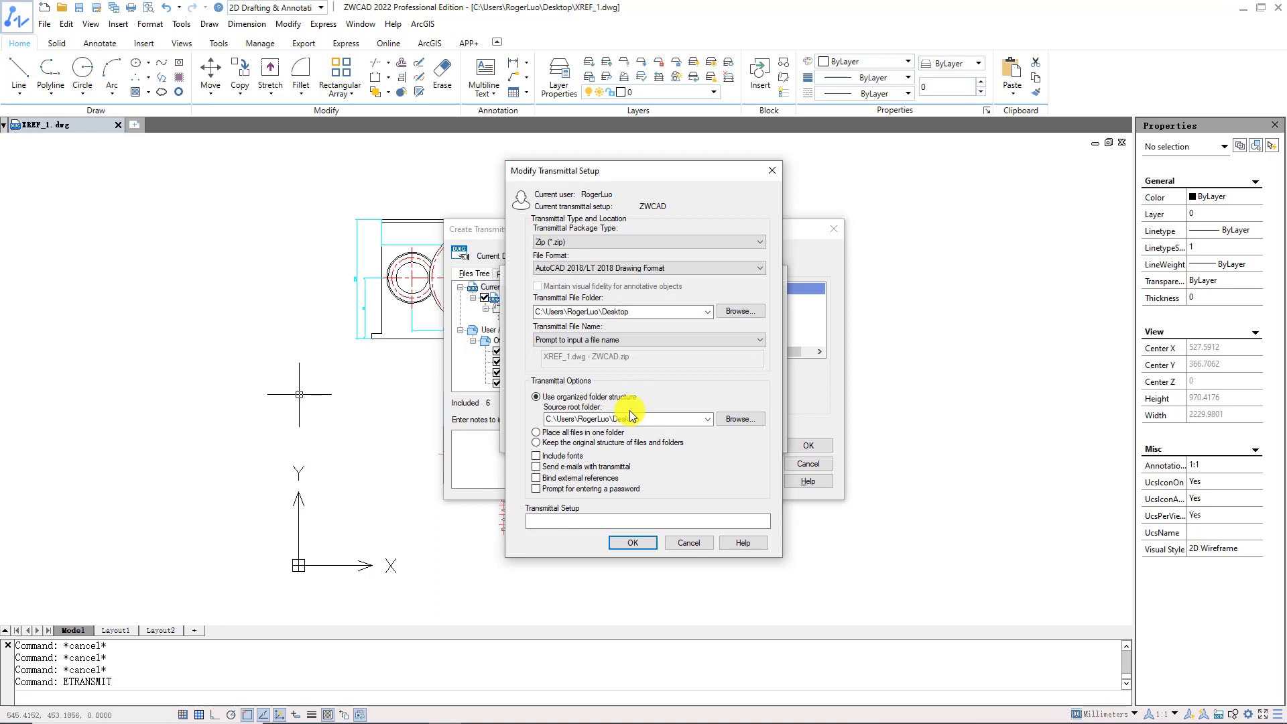
pyautogui.click(536, 457)
pyautogui.click(537, 478)
pyautogui.click(640, 541)
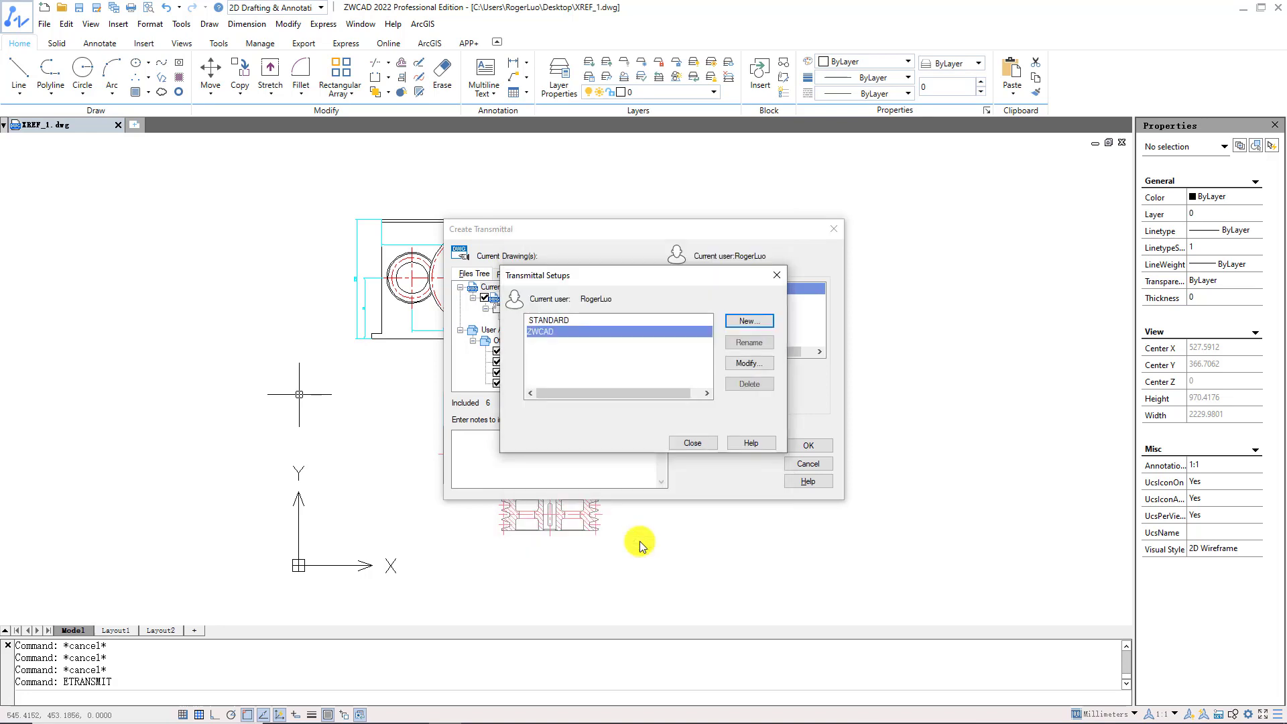
# Create the transmittal package with the ZWCAD setup and save it on the Desktop as XREF_1.dwg - ZWCAD.zip
pyautogui.click(669, 332)
pyautogui.click(693, 444)
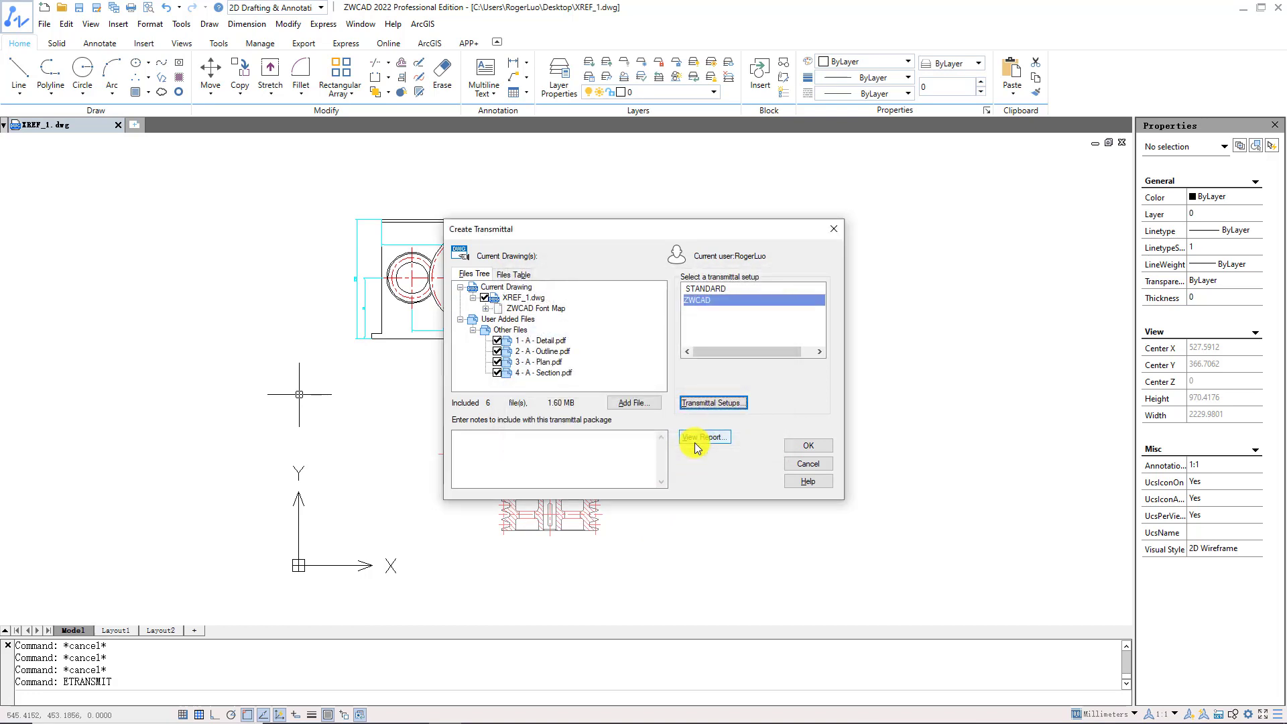
pyautogui.click(794, 445)
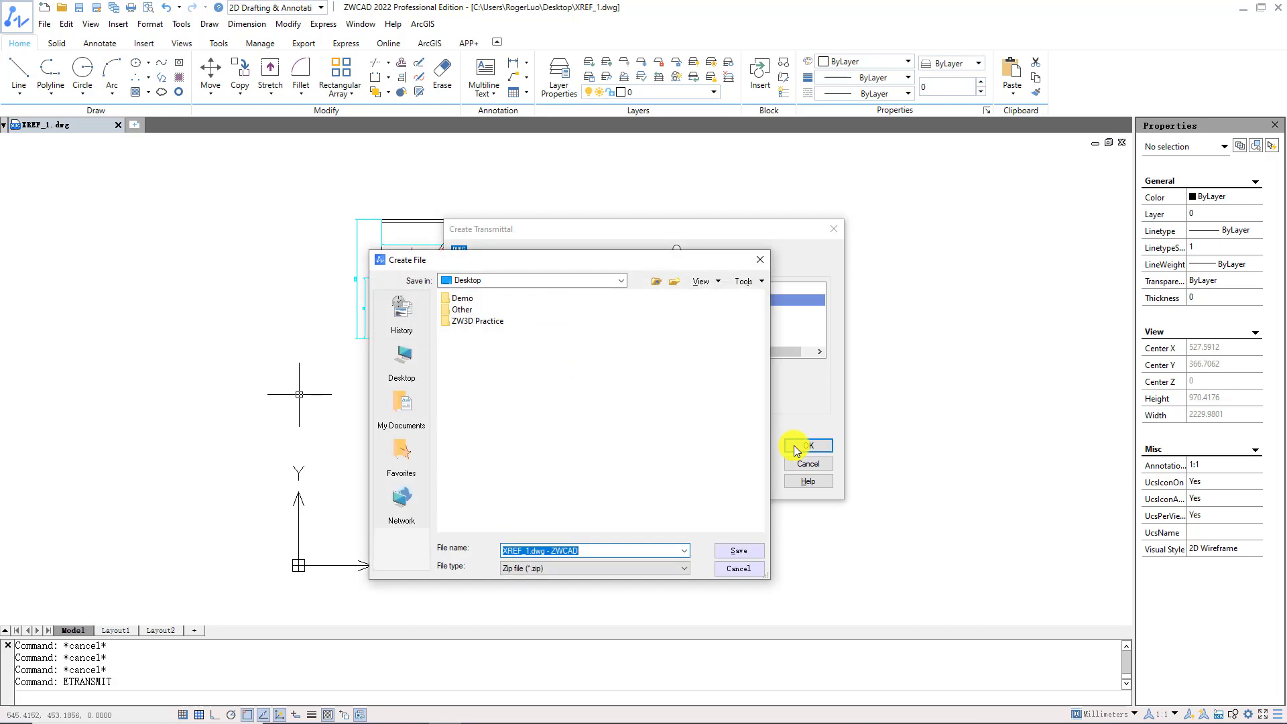
pyautogui.click(738, 550)
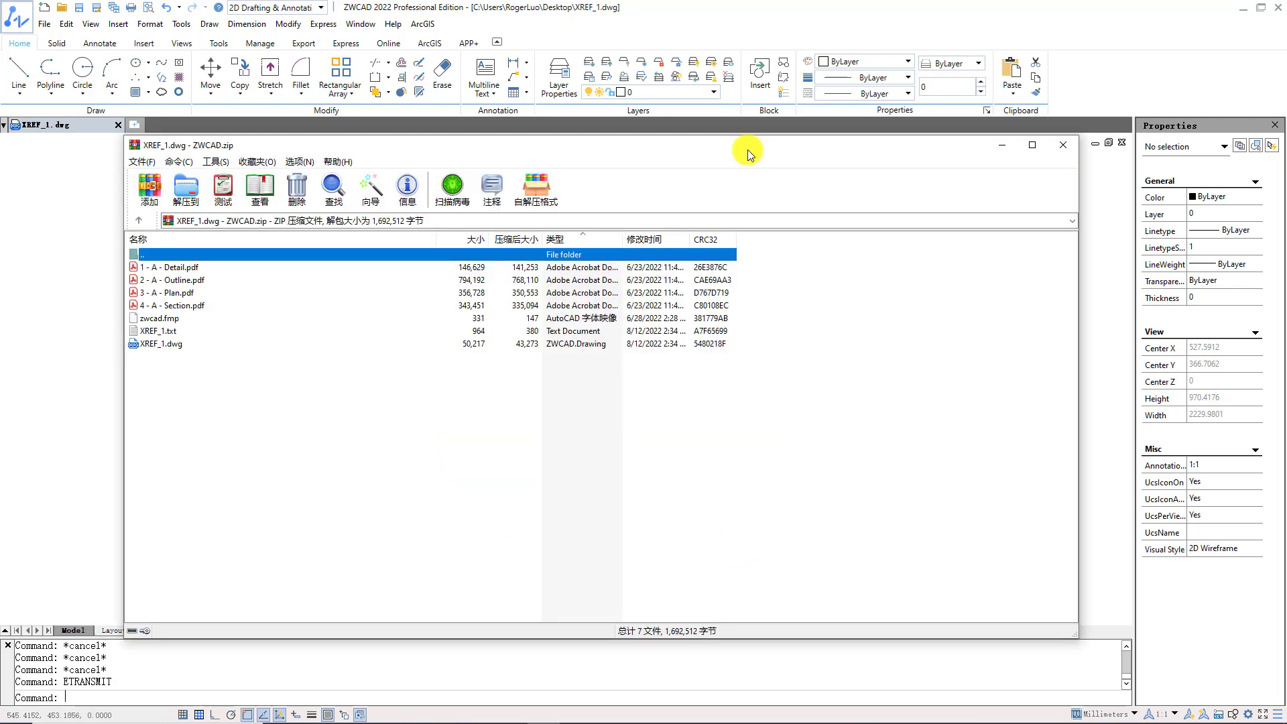
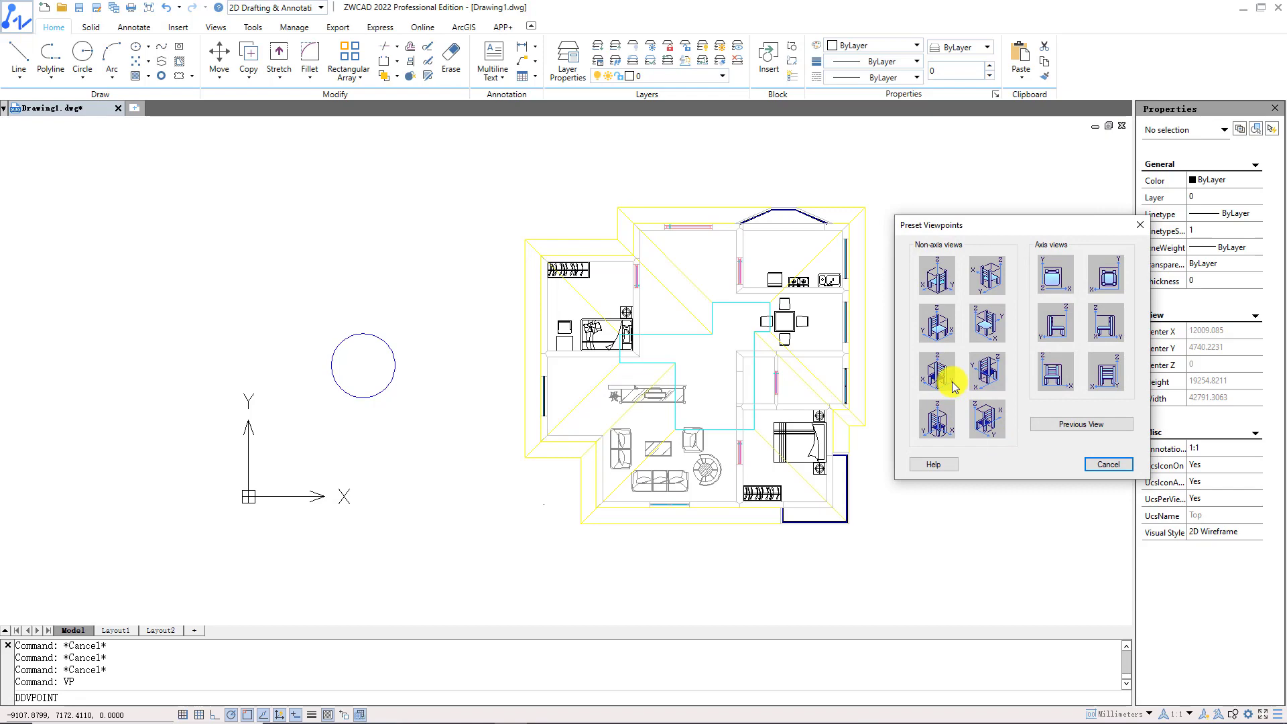
# Preview a non-axis and a front preset viewpoint of the building, and apply the non-axis viewpoint
pyautogui.click(952, 382)
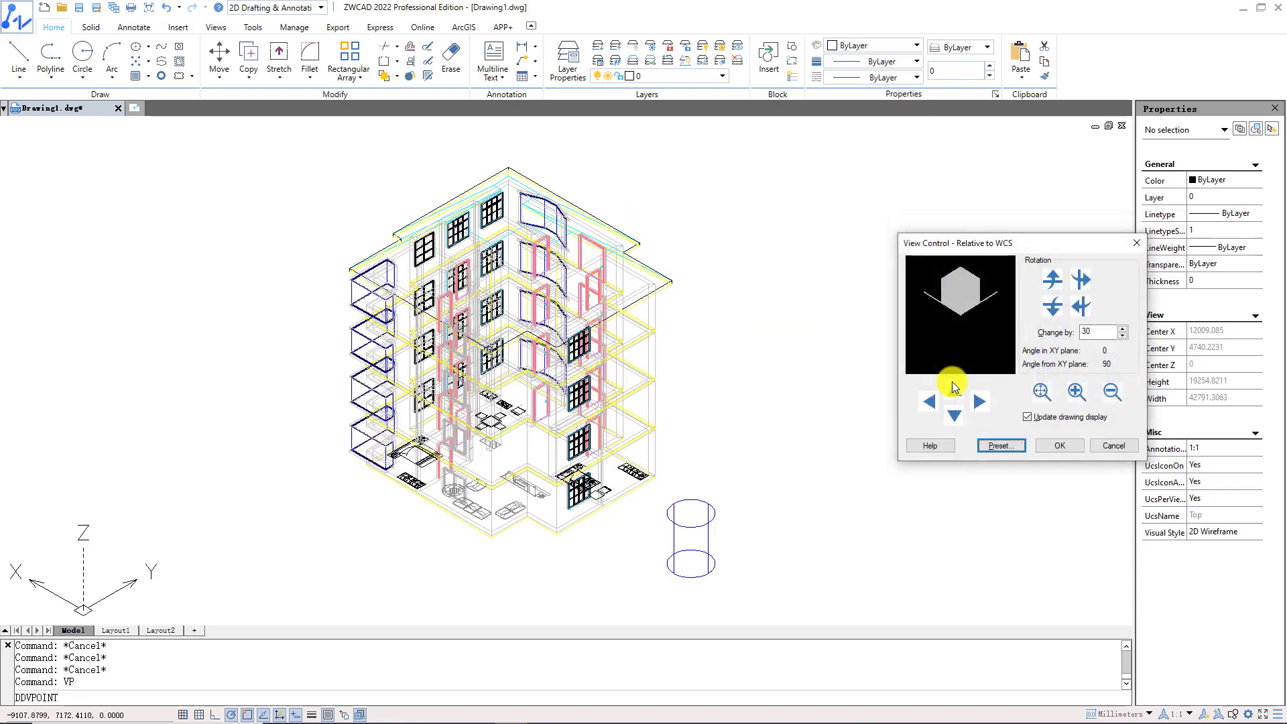
pyautogui.click(1008, 446)
pyautogui.click(1056, 374)
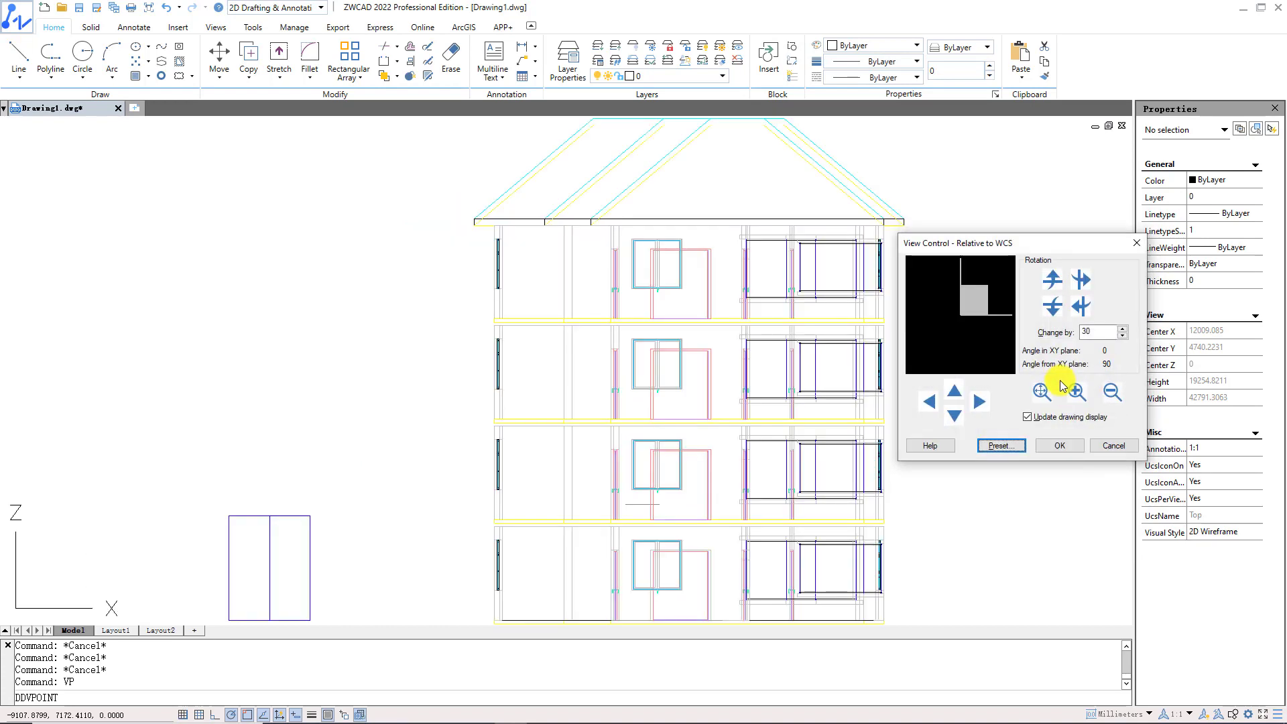
pyautogui.click(1001, 446)
pyautogui.click(948, 389)
pyautogui.click(1059, 448)
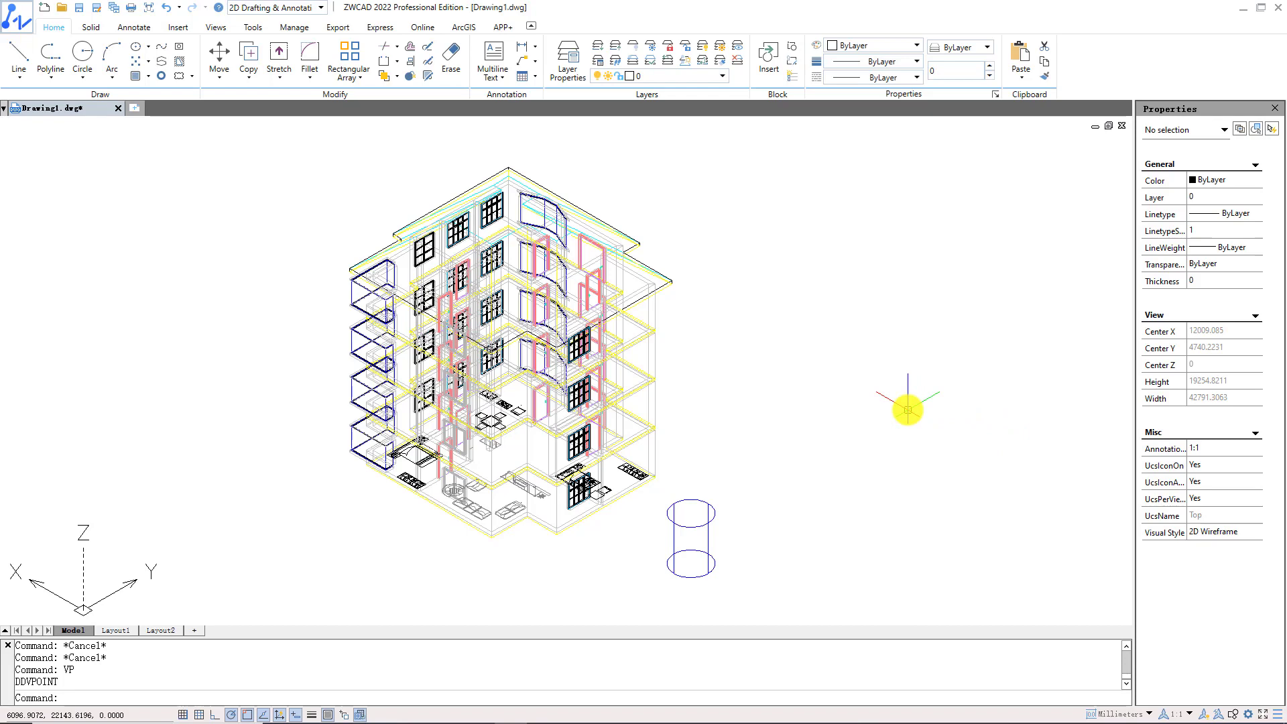
# Rotate the building model with 3D Orbit to view it from another side
pyautogui.write('3DO')
pyautogui.press('Return')
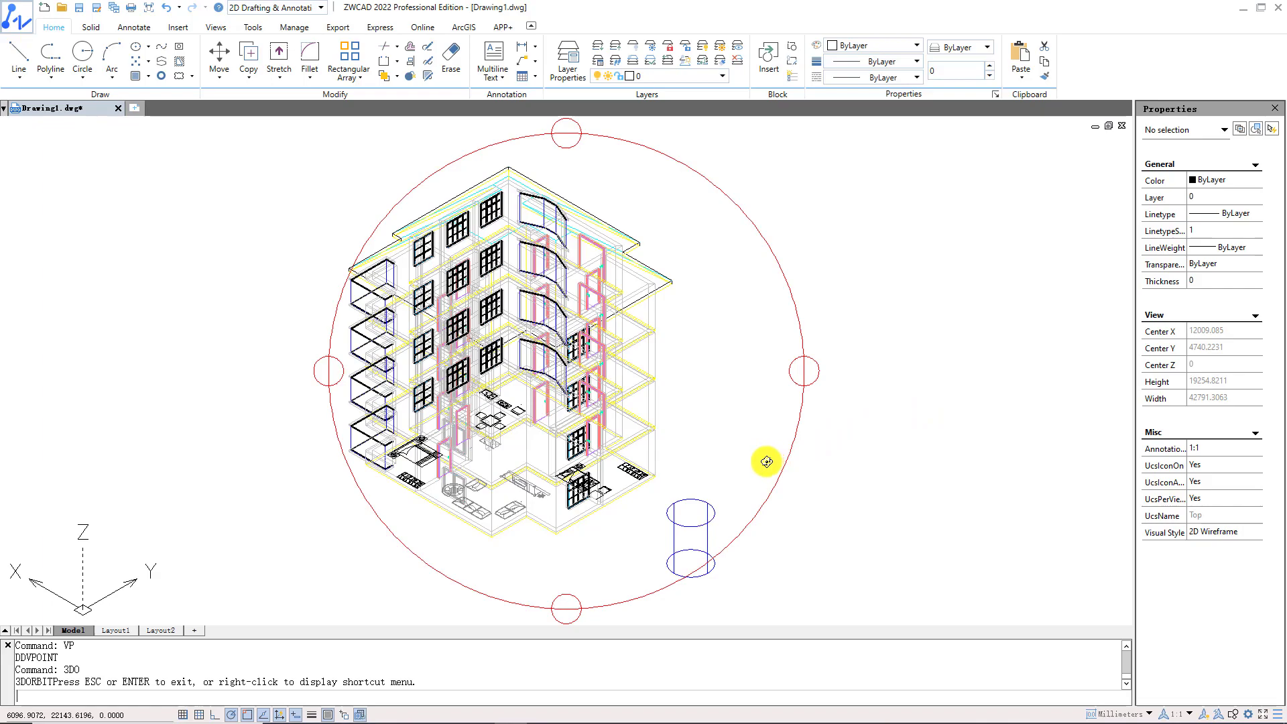
pyautogui.moveTo(766, 461); pyautogui.dragTo(524, 590)
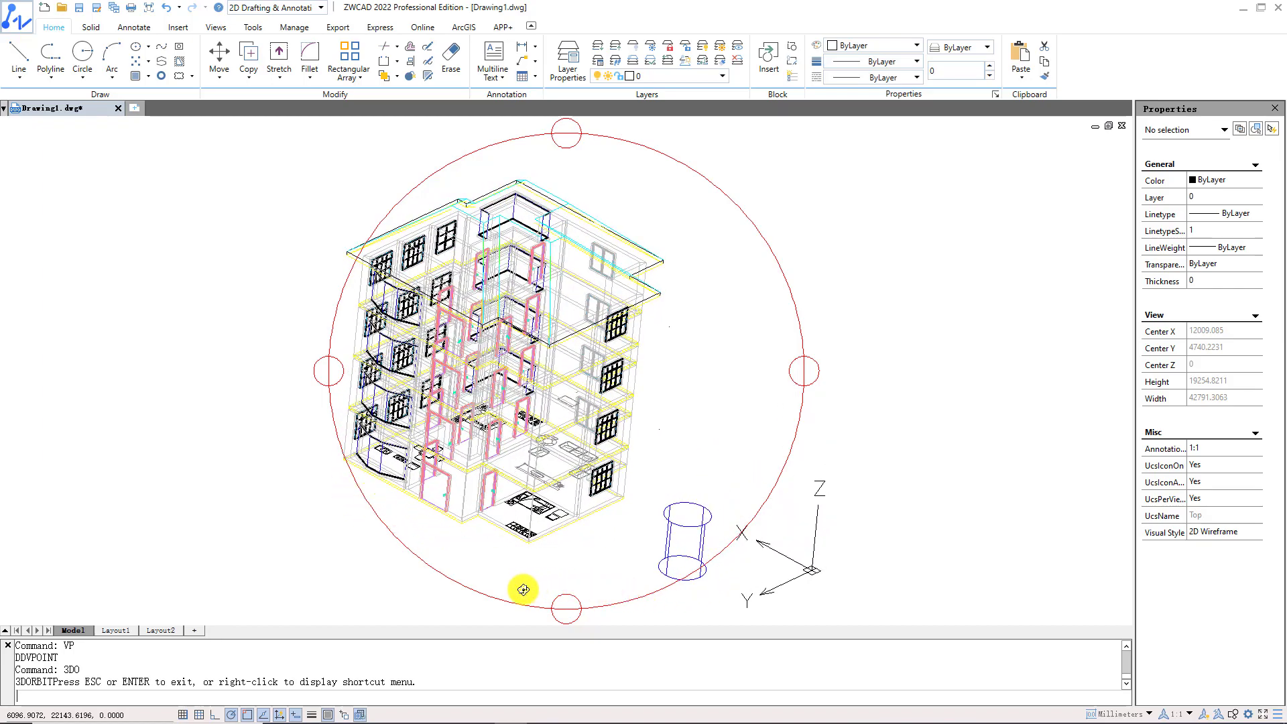
pyautogui.press('Escape')
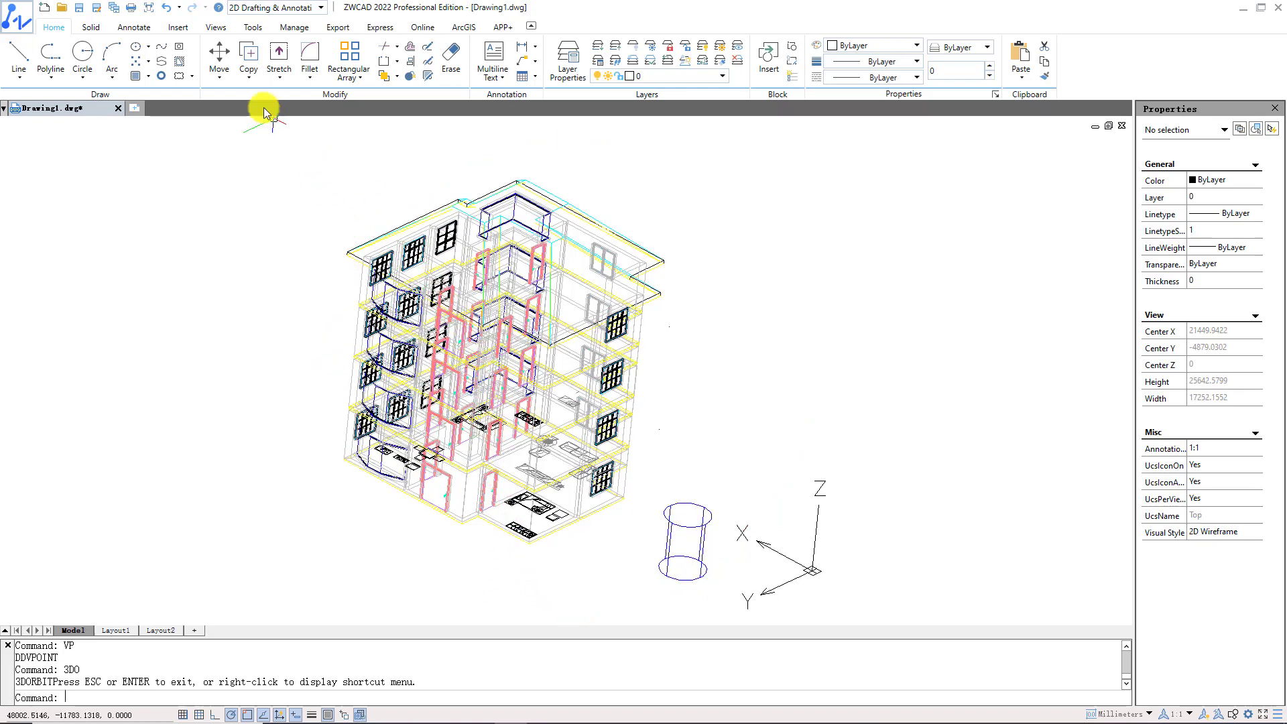
# Show the building model in the Hidden and Flat visual styles, and return it to 2D wireframe
pyautogui.click(217, 28)
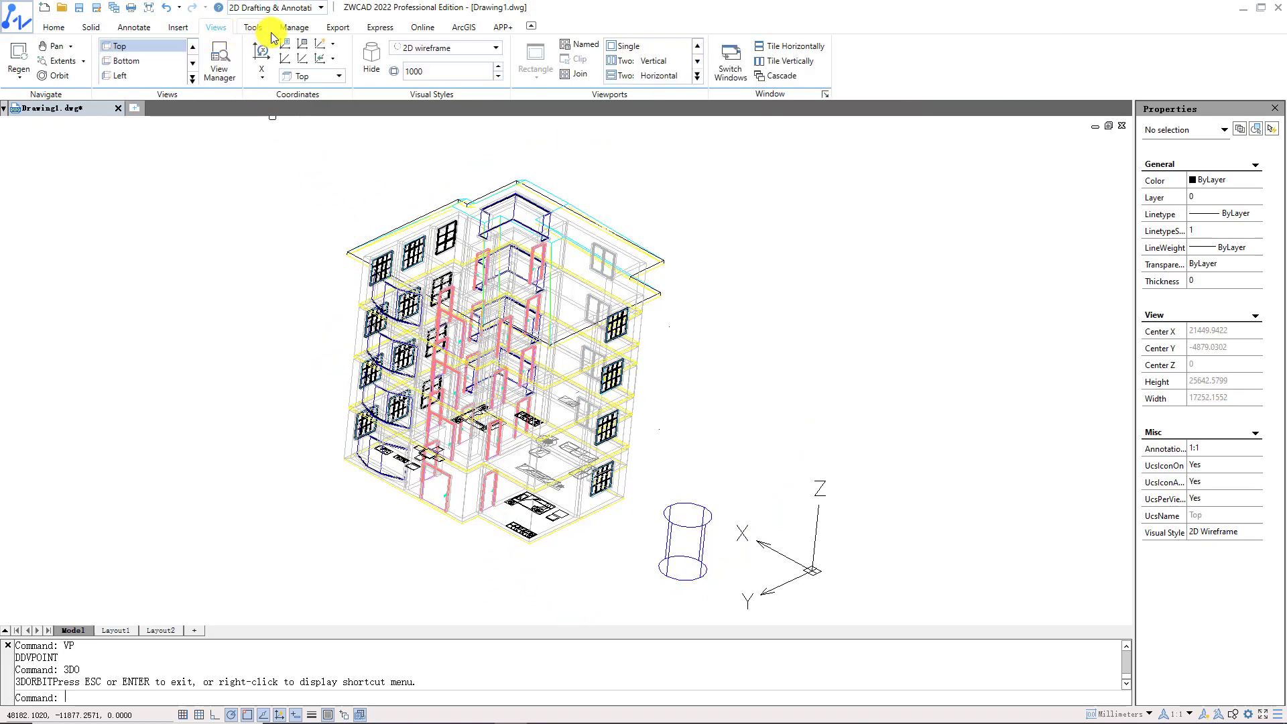
pyautogui.click(494, 54)
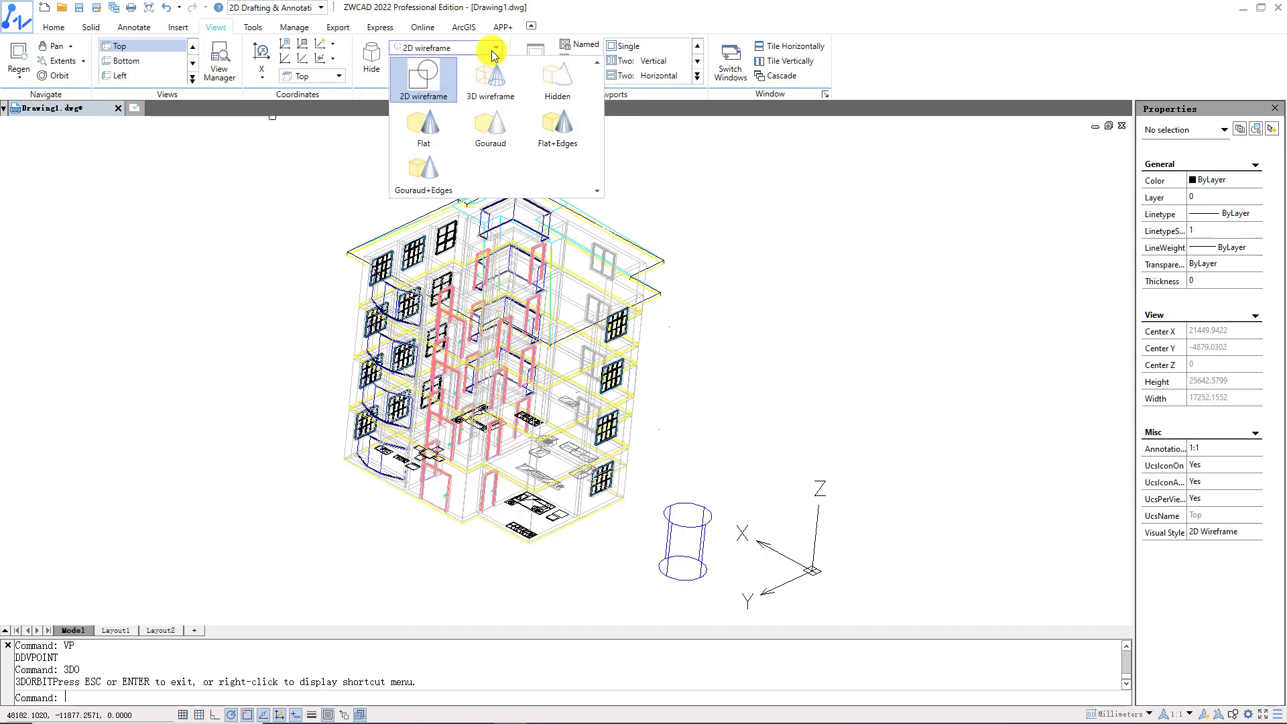
pyautogui.click(542, 76)
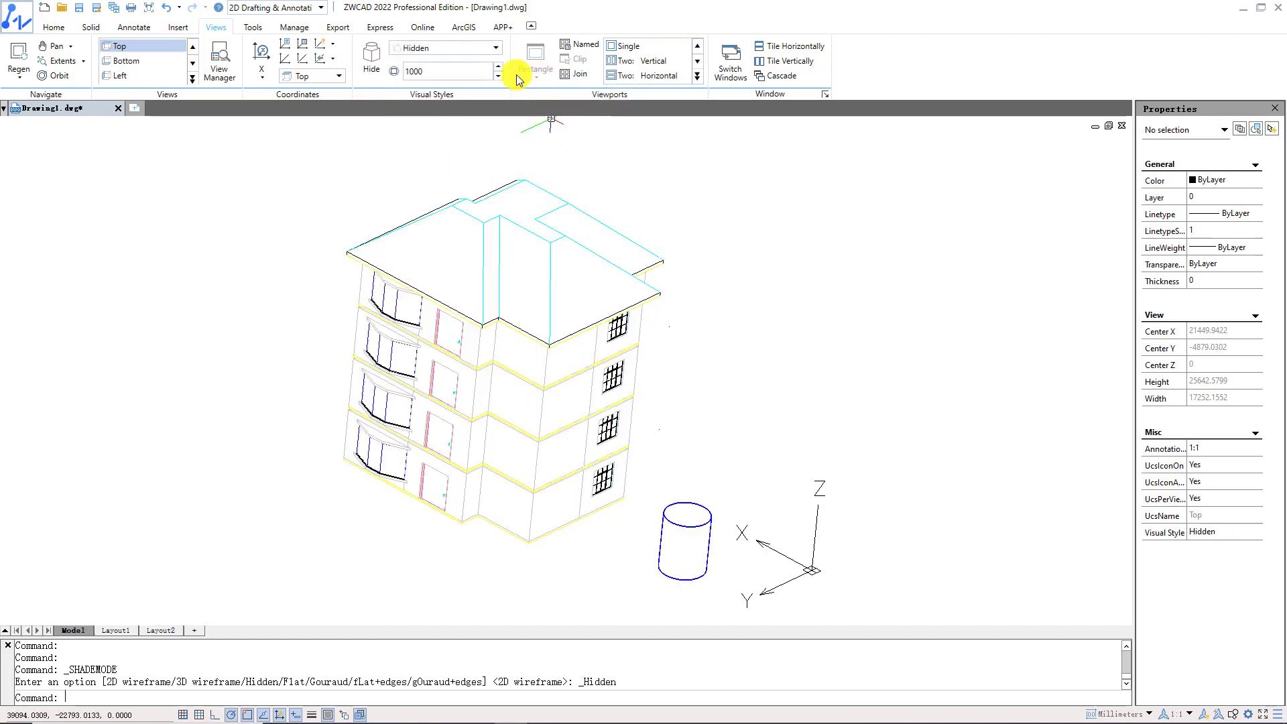
pyautogui.click(496, 48)
pyautogui.click(440, 127)
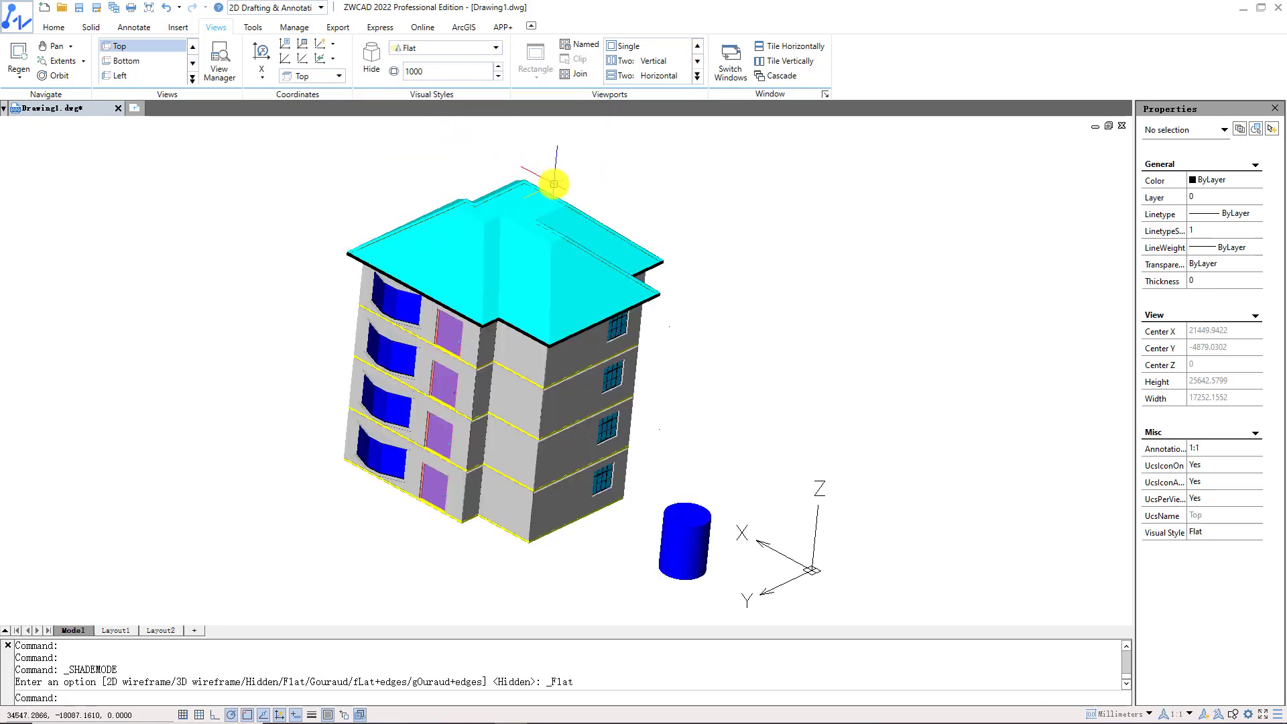
pyautogui.click(496, 48)
pyautogui.click(432, 85)
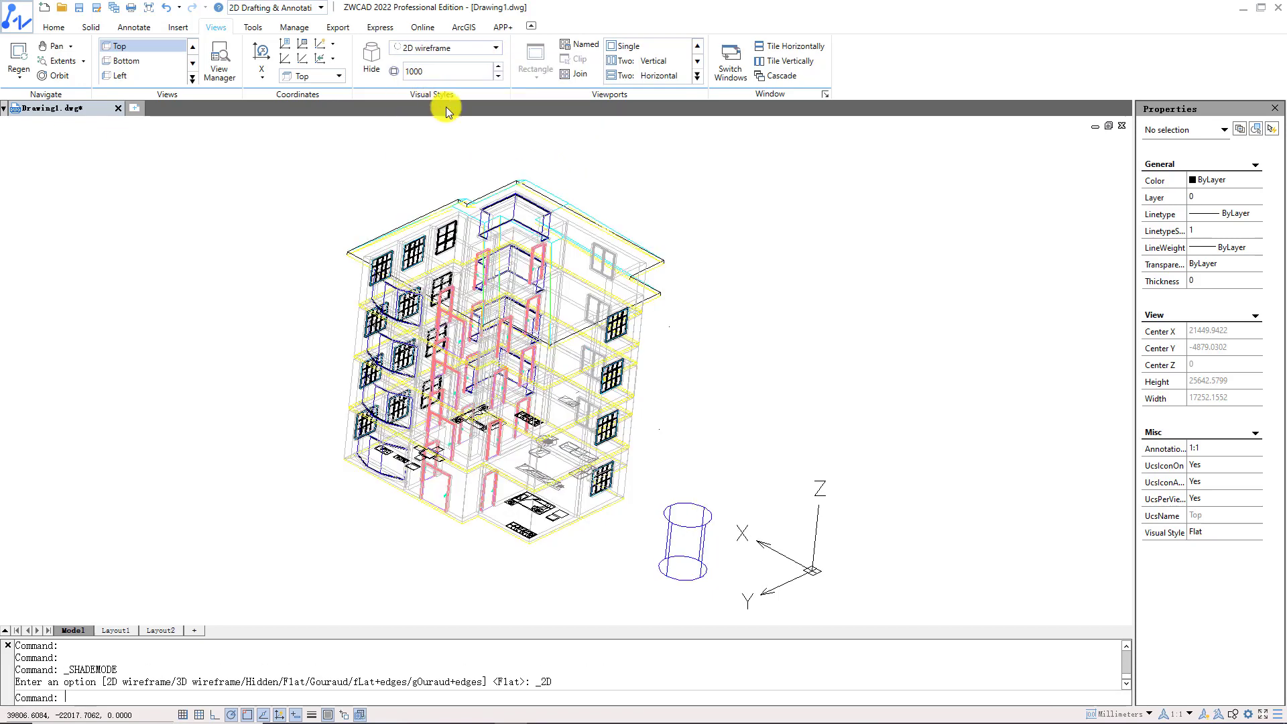
# Set the circle display resolution to 10 while viewing the cylinder up close
pyautogui.scroll(5, 684, 566)
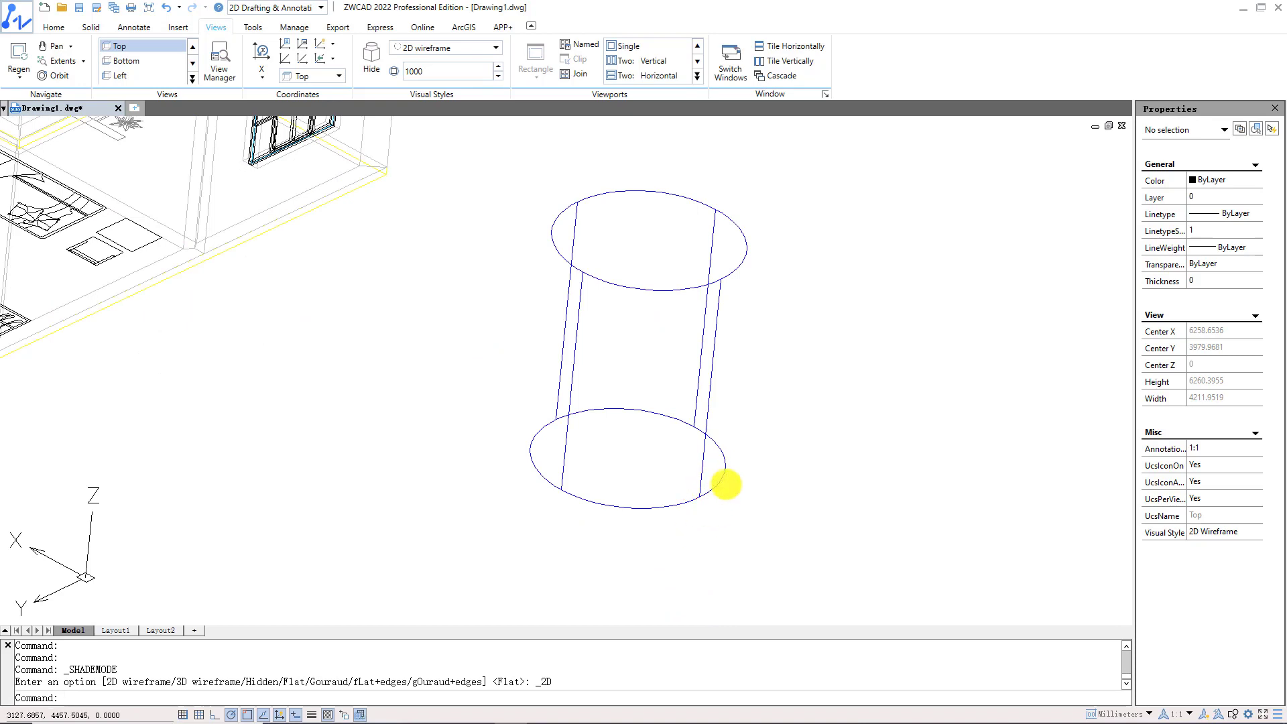
pyautogui.moveTo(724, 396); pyautogui.dragTo(738, 431, button='middle')
pyautogui.click(489, 71)
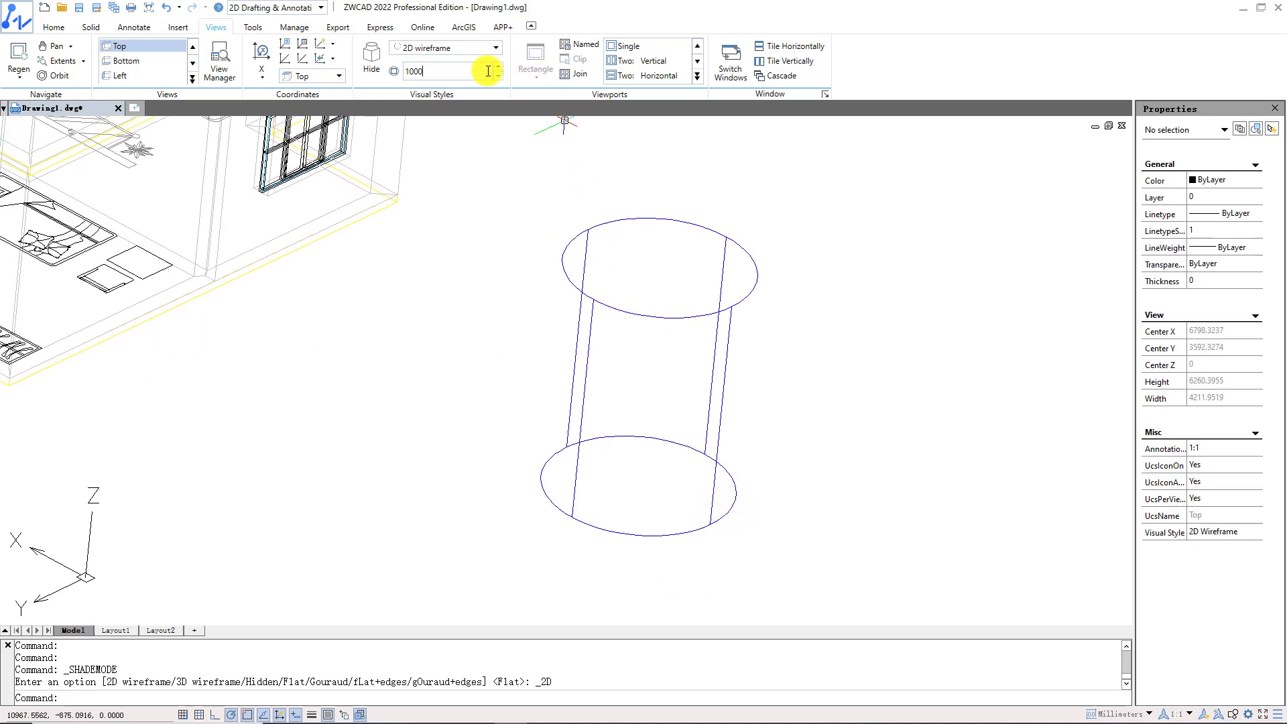
pyautogui.press('BackSpace')
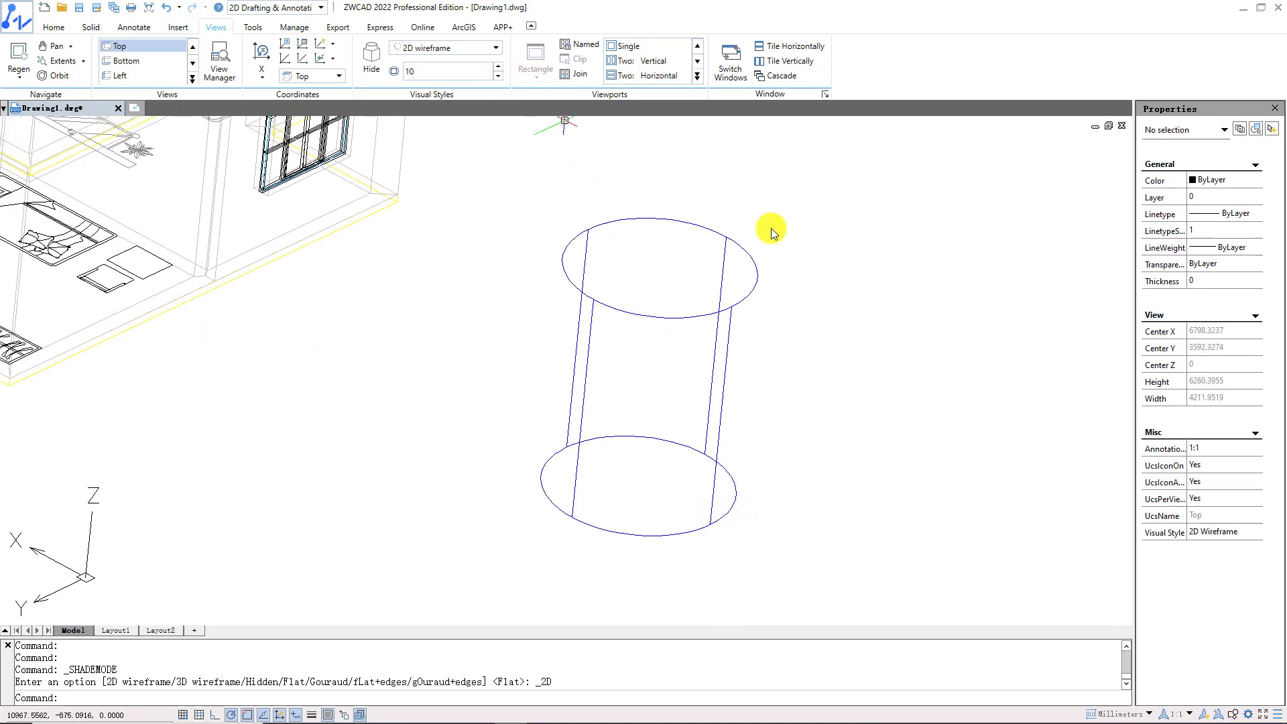
pyautogui.press('Return')
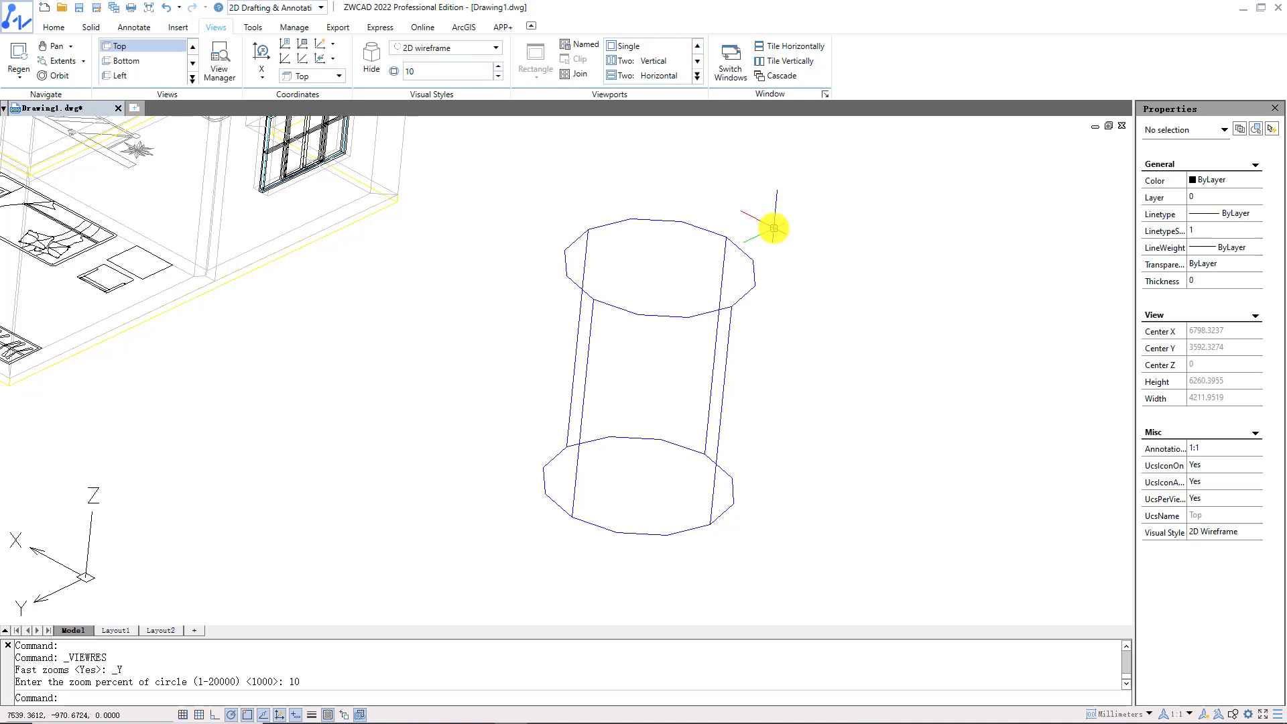
# Set the circle display resolution back to 1000
pyautogui.click(470, 72)
pyautogui.write('00')
pyautogui.press('Return')
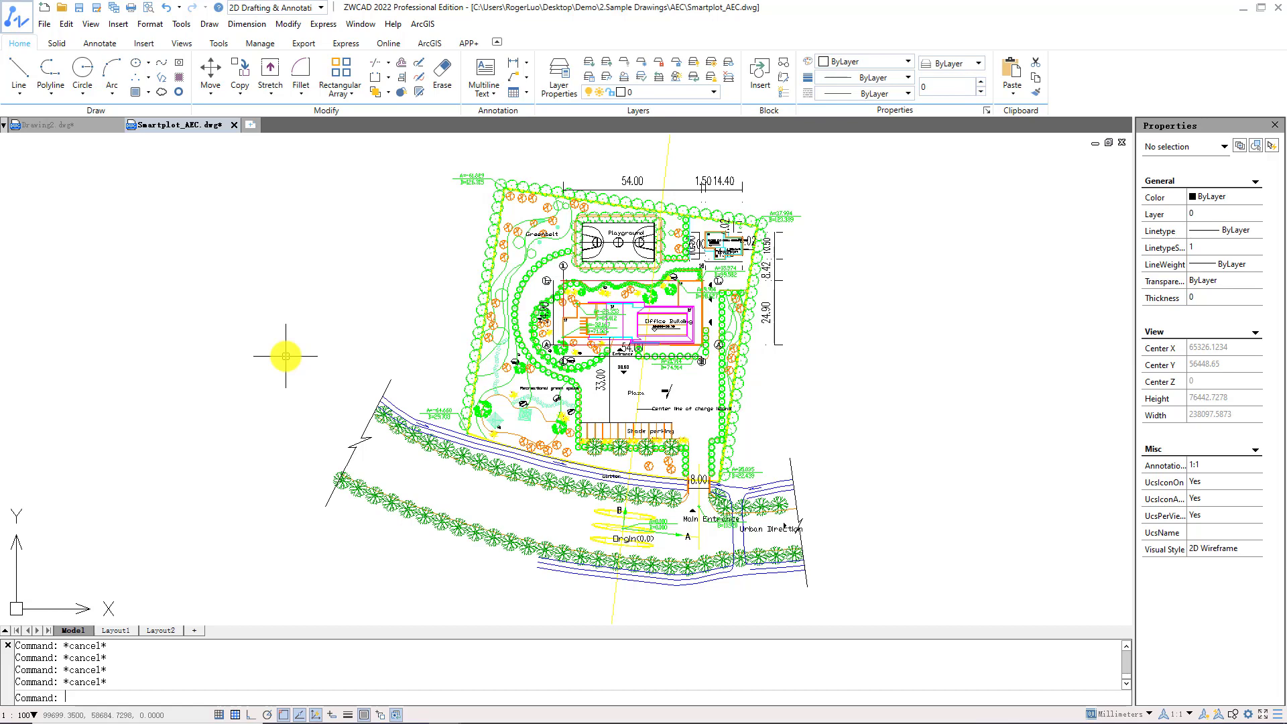
# Define a UCS with its origin at the site boundary's upper-left corner, X along the upper boundary and Y down the left boundary
pyautogui.write('UCS')
pyautogui.press('Return')
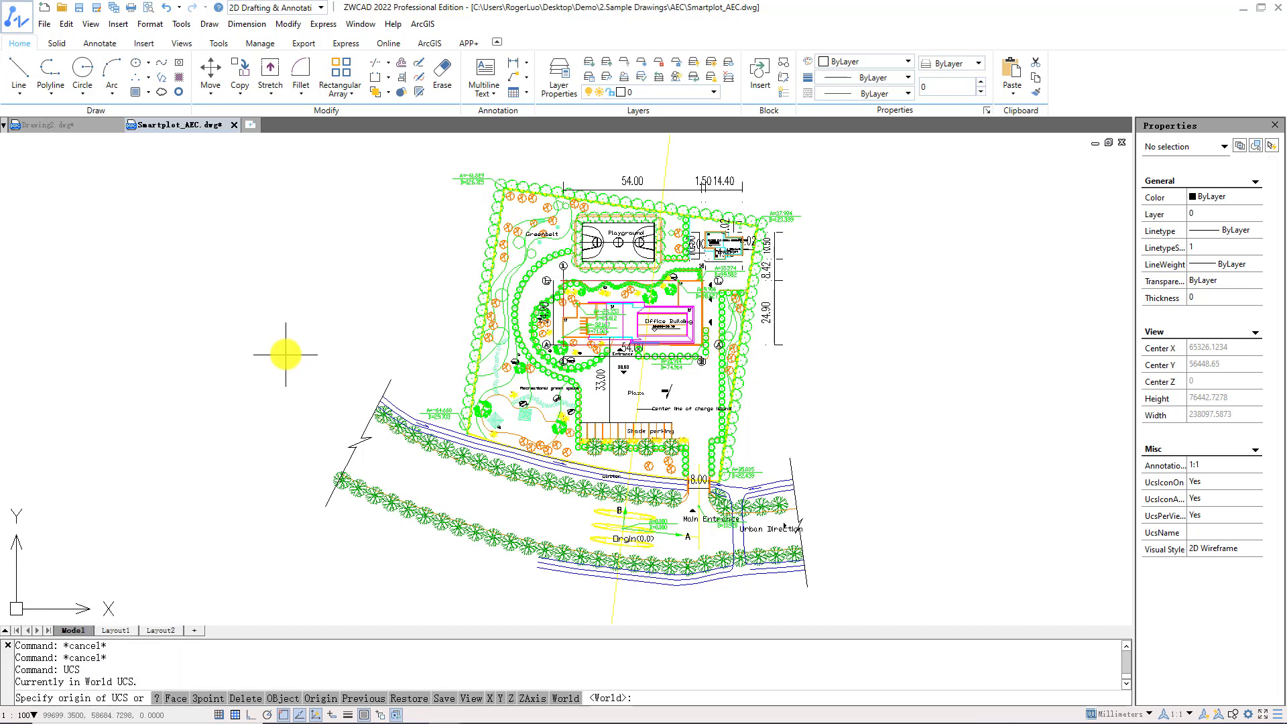
pyautogui.scroll(5, 497, 191)
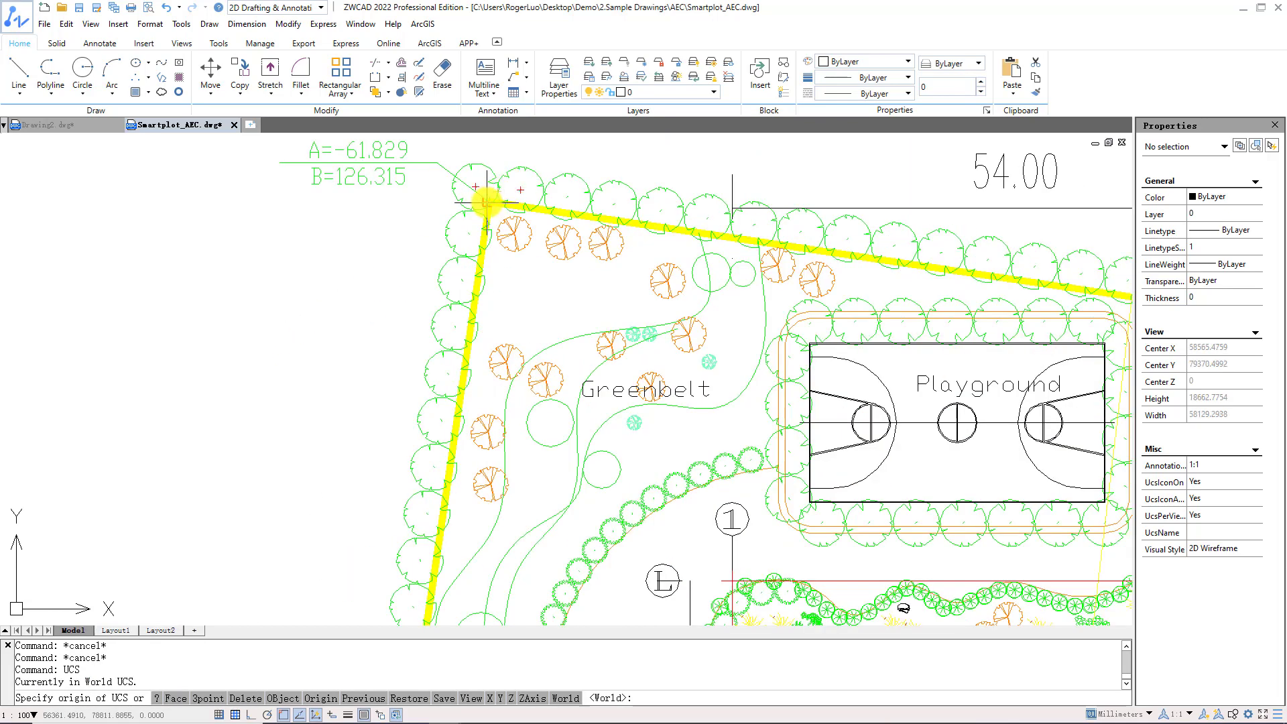
pyautogui.click(487, 201)
pyautogui.scroll(-3, 486, 201)
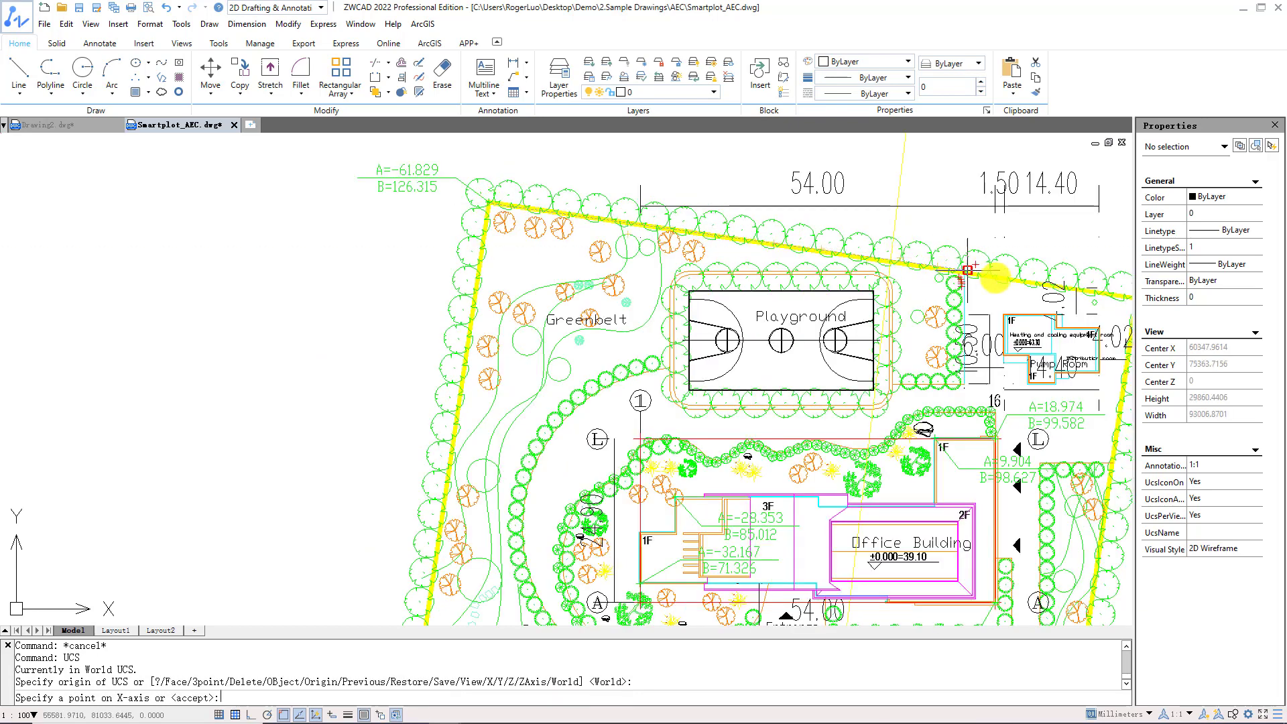
pyautogui.click(1050, 287)
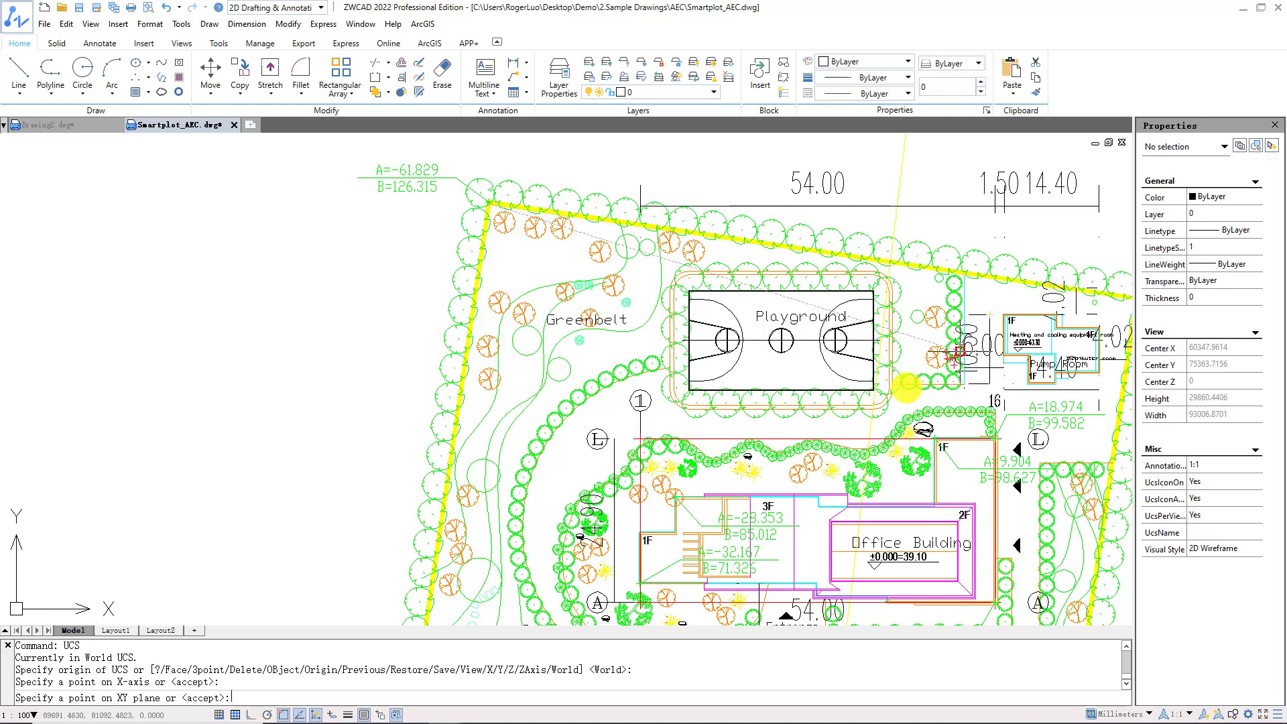
pyautogui.click(433, 578)
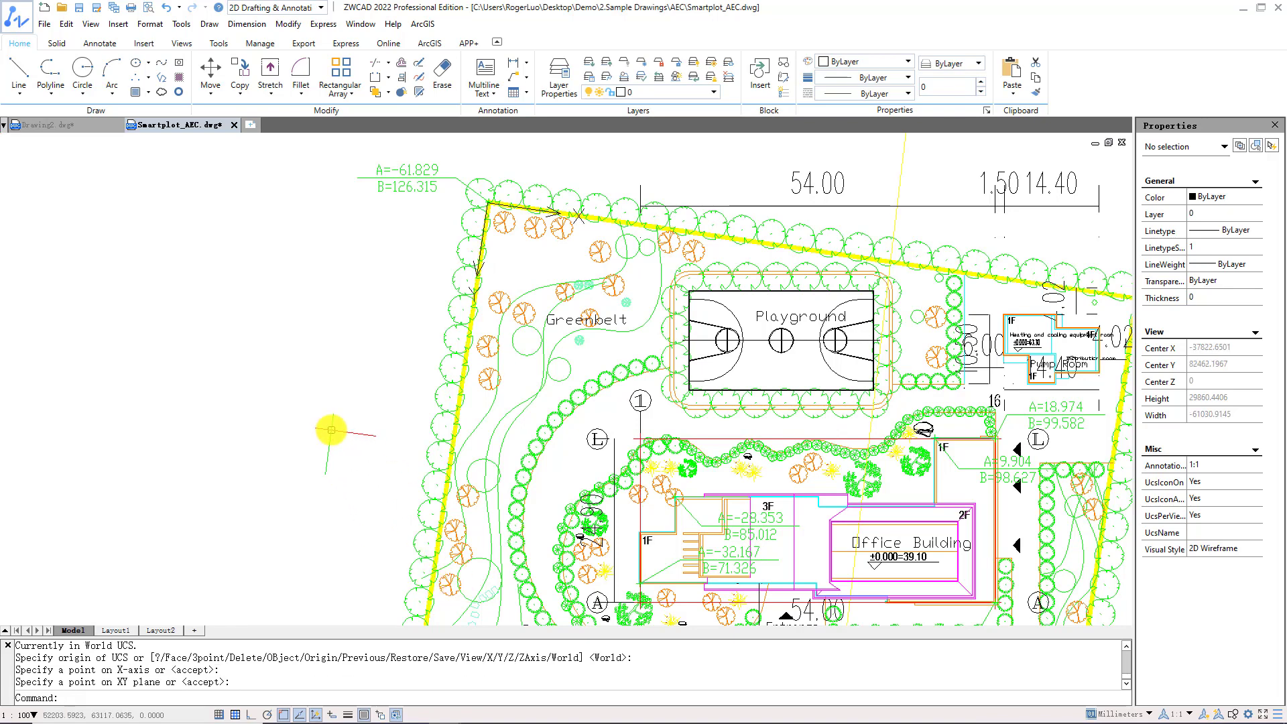
# Set the site plan drawing to the plan view of the current UCS
pyautogui.scroll(-4, 331, 430)
pyautogui.moveTo(332, 430); pyautogui.dragTo(424, 269, button='middle')
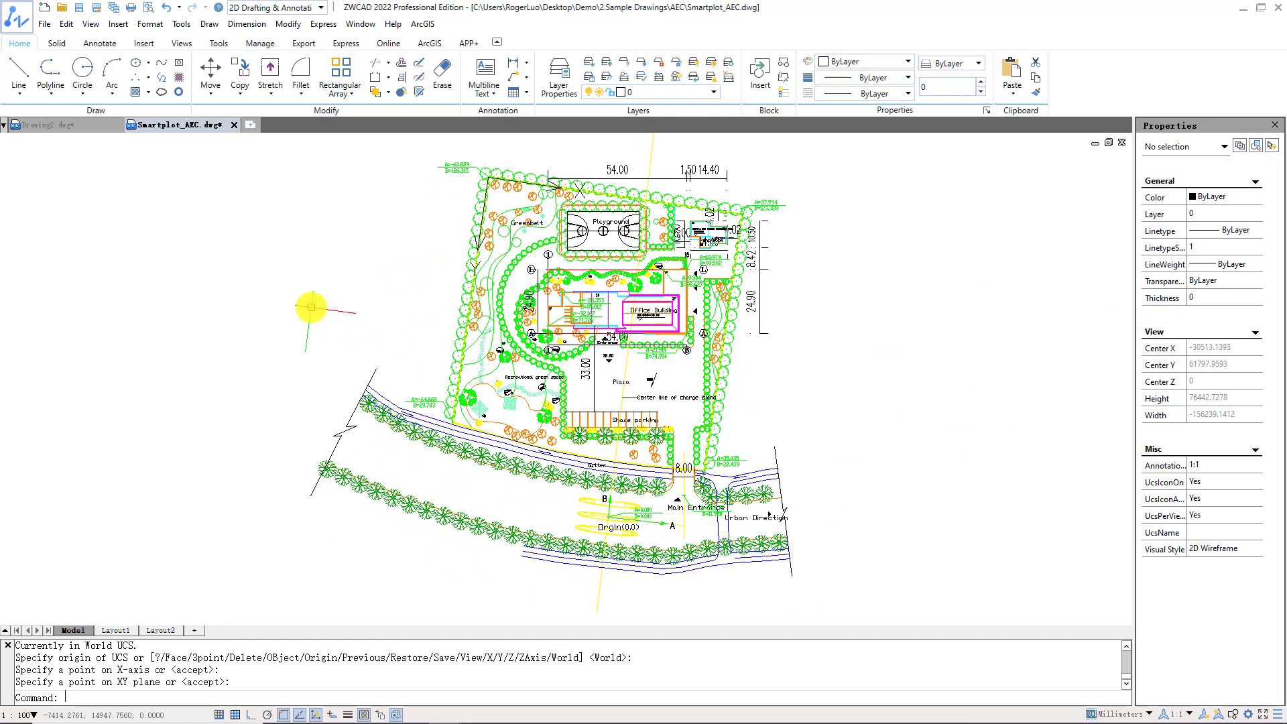
pyautogui.write('plan')
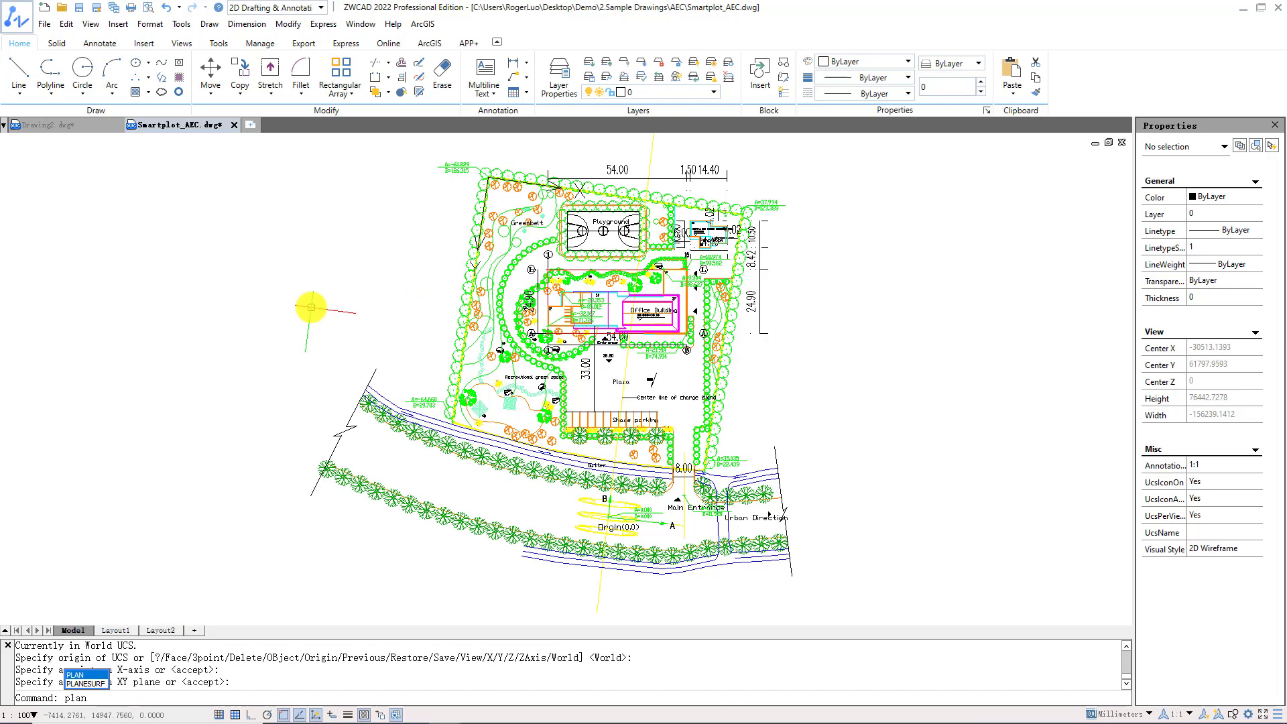
pyautogui.press('Return')
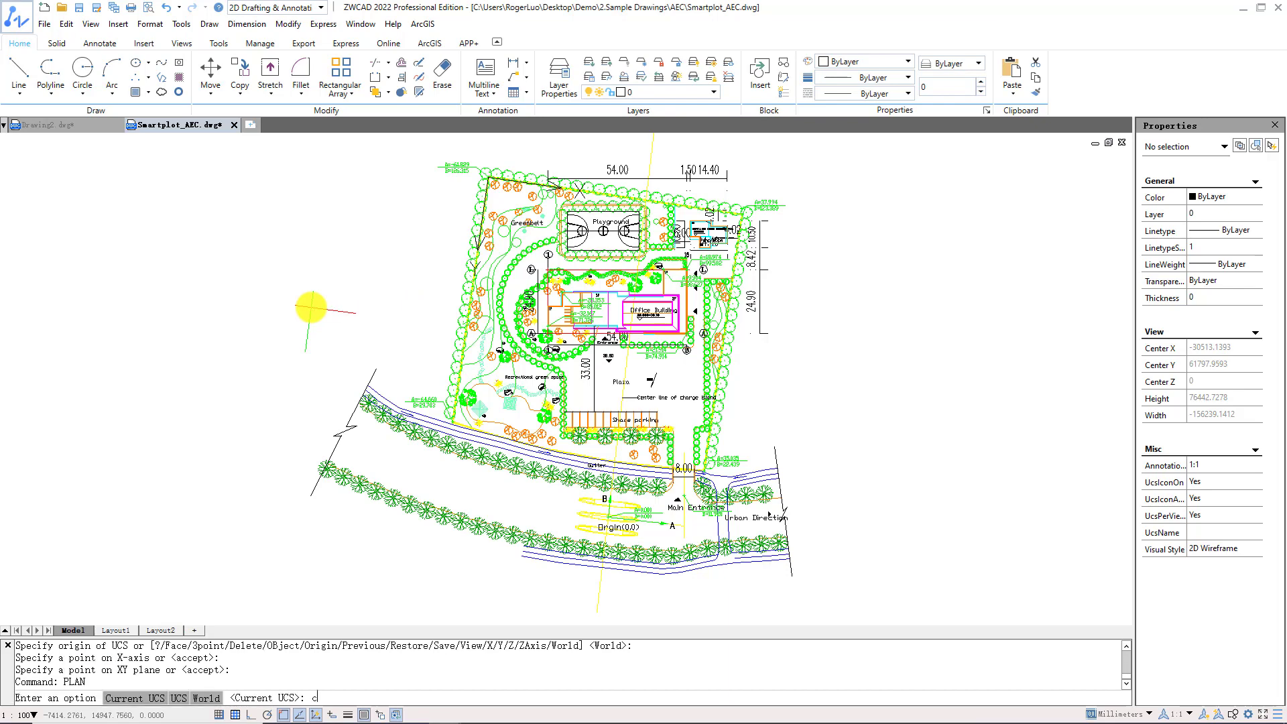
pyautogui.write('c')
pyautogui.press('Return')
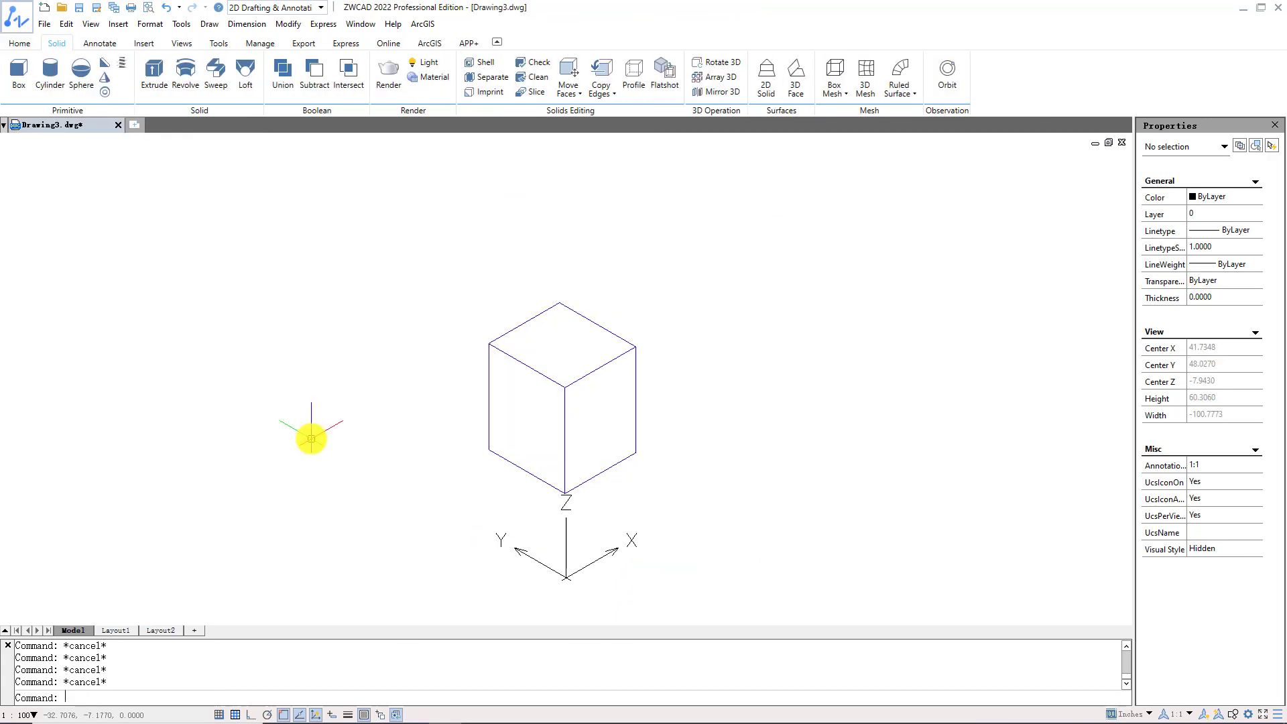
# Try to align the UCS to the left front face of the cube with the Face option
pyautogui.write('ucs')
pyautogui.press('Return')
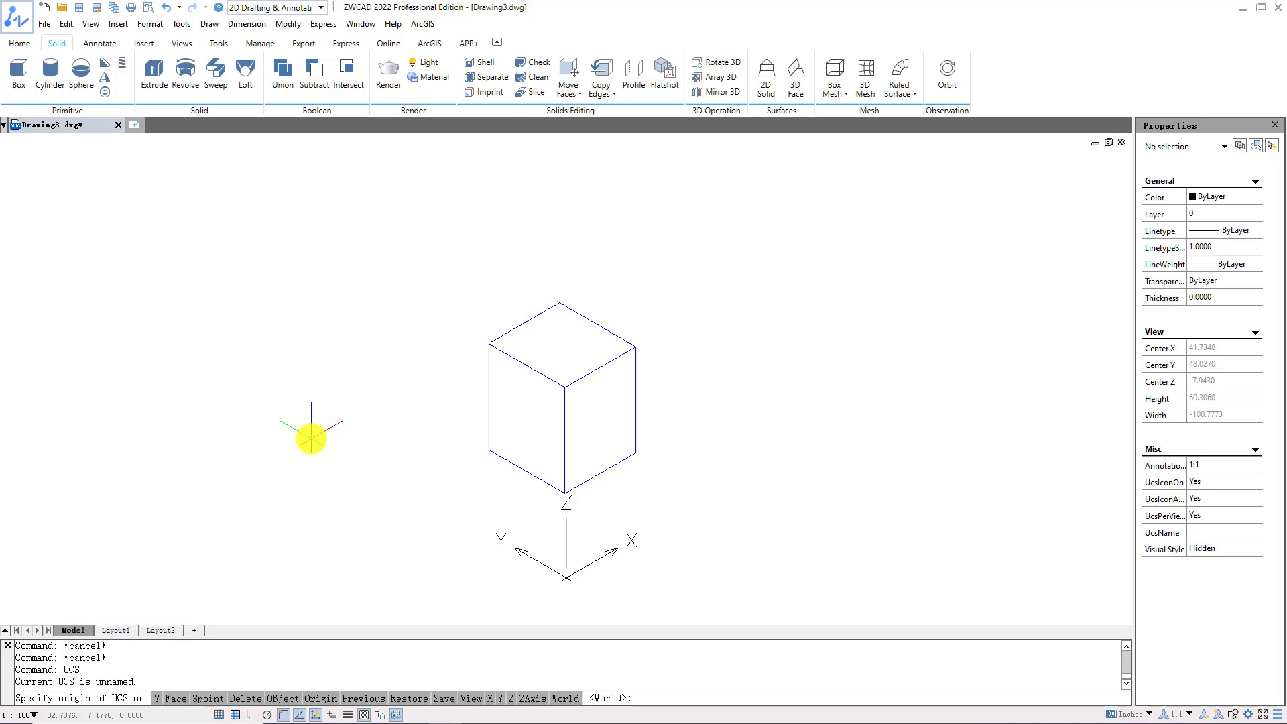
pyautogui.write('f')
pyautogui.press('Return')
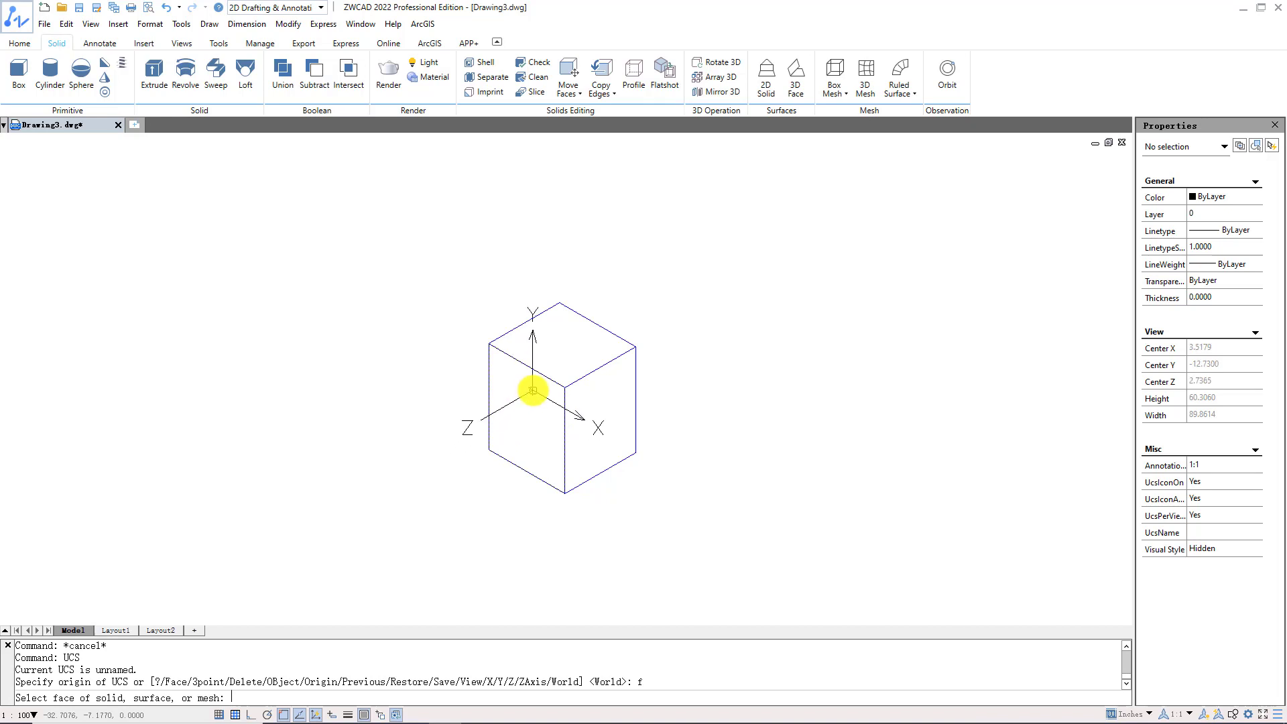
pyautogui.click(531, 394)
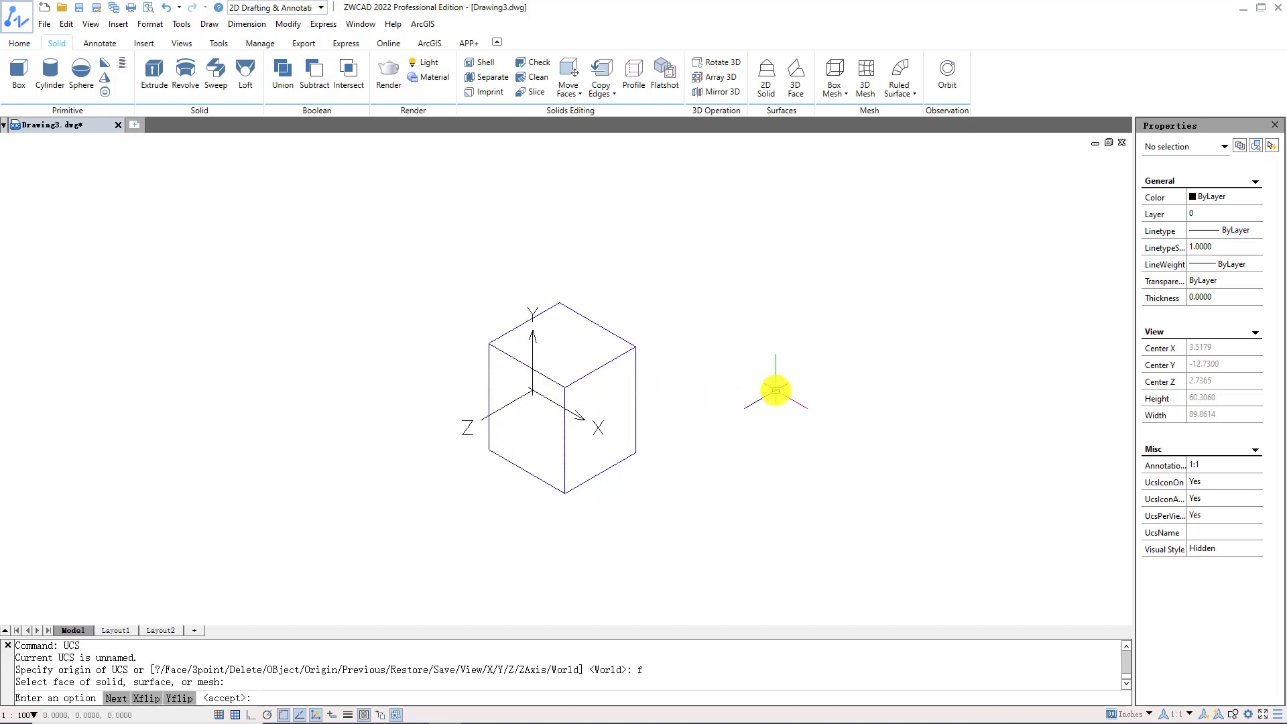
pyautogui.press('Escape')
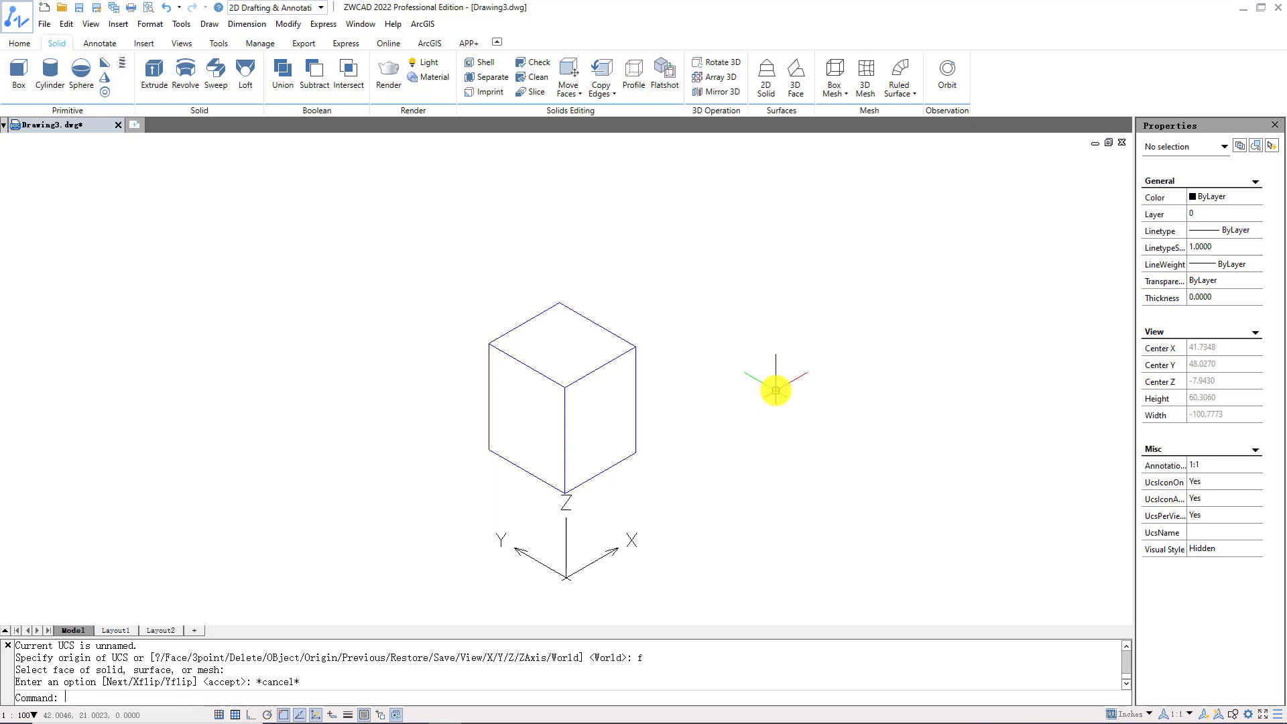
# Define a 3-point UCS with its origin at the cube's top front corner and the X and Y axes along the top face's edges
pyautogui.write('UCS')
pyautogui.press('Return')
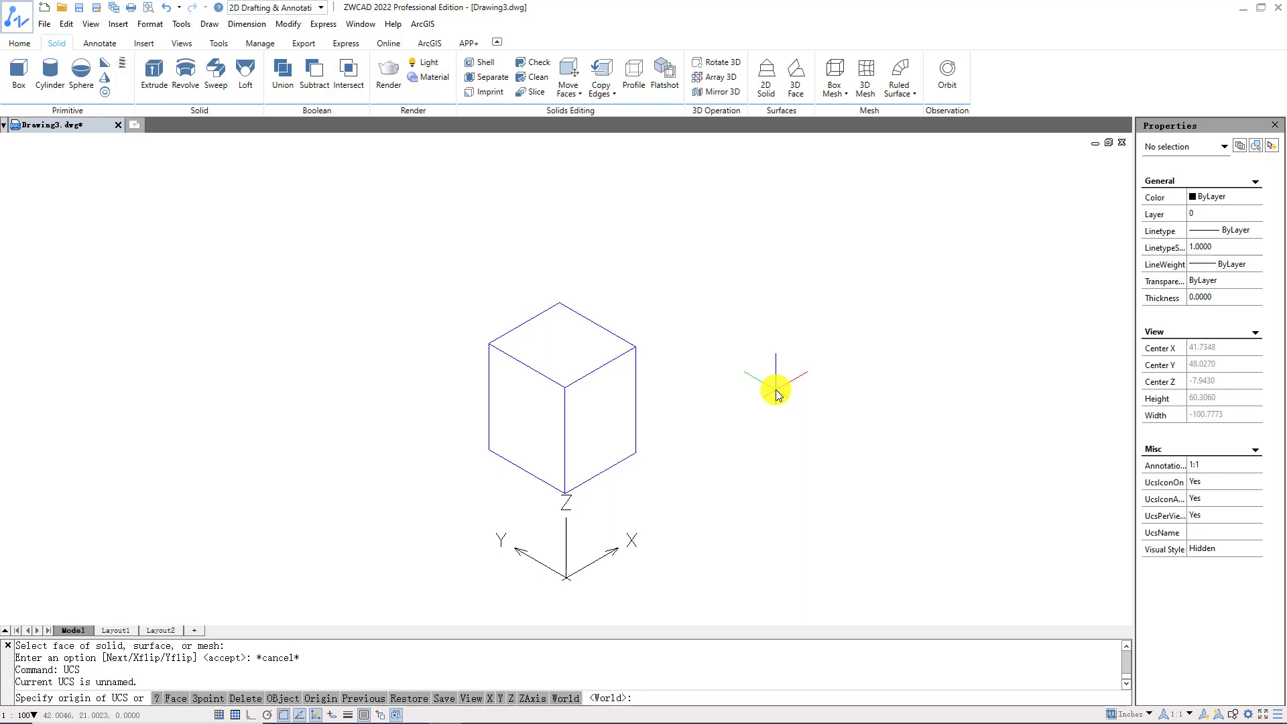
pyautogui.write('3p')
pyautogui.press('Return')
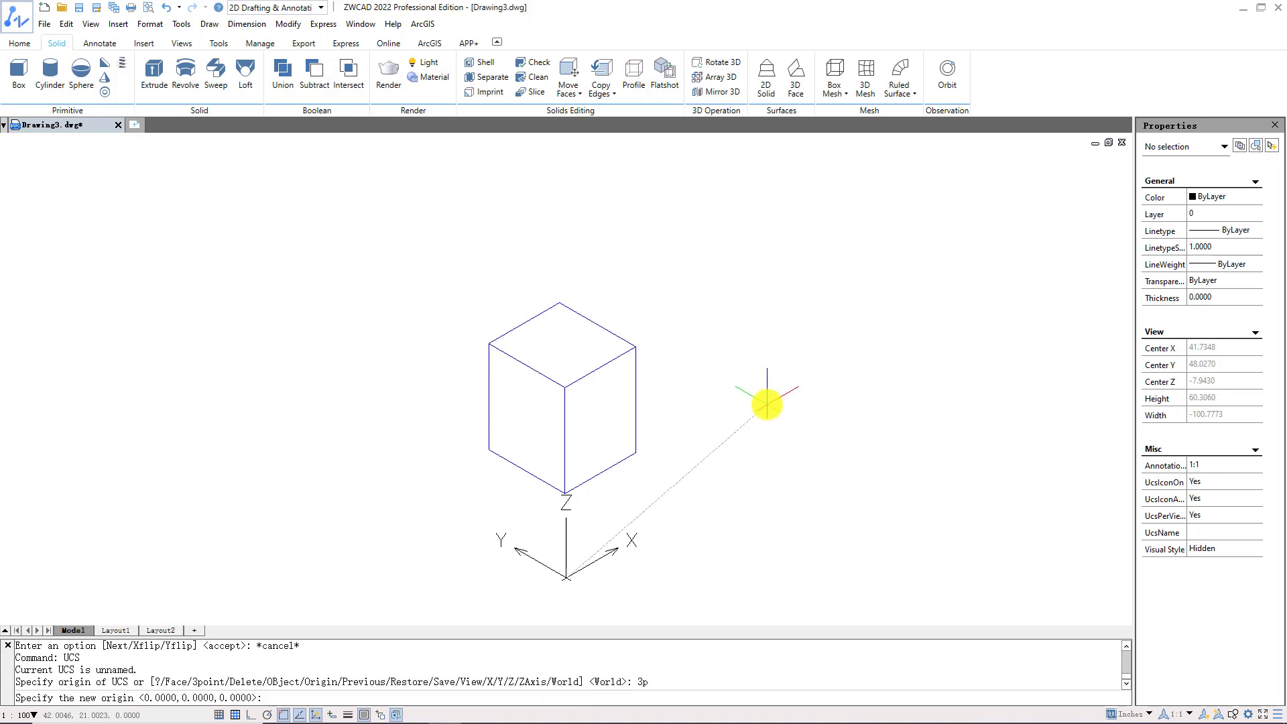
pyautogui.click(565, 386)
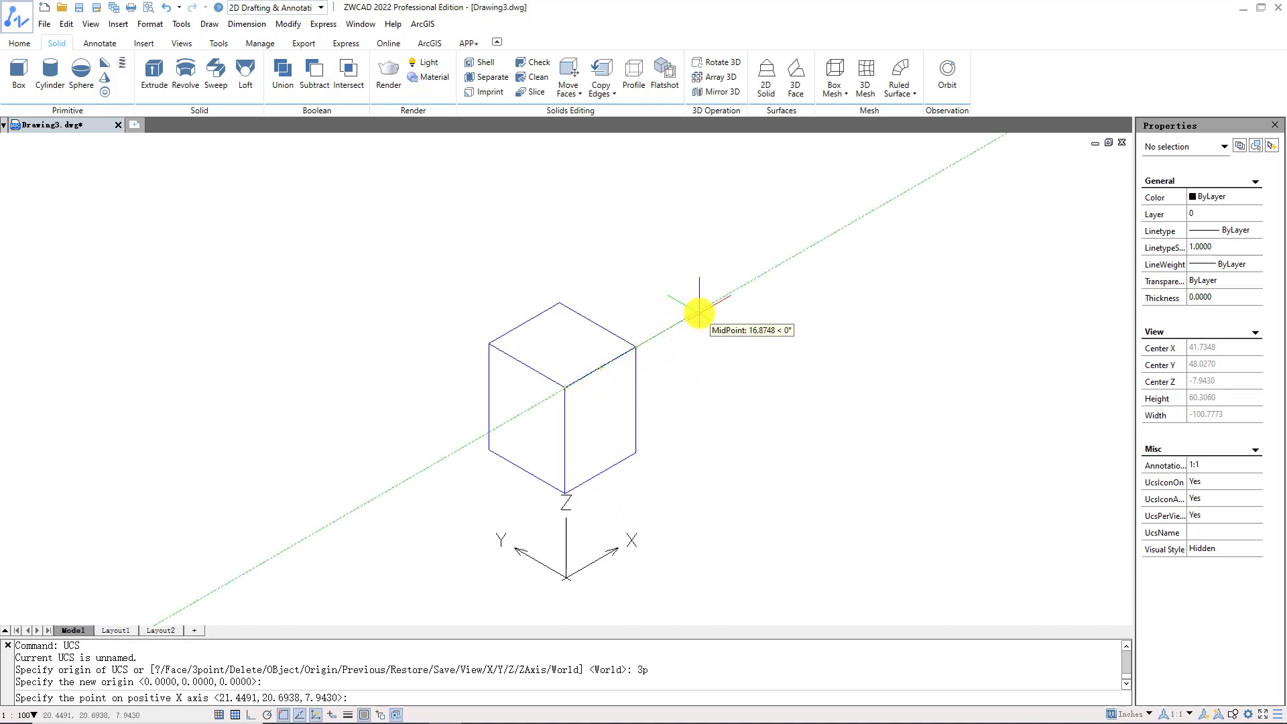
pyautogui.click(699, 313)
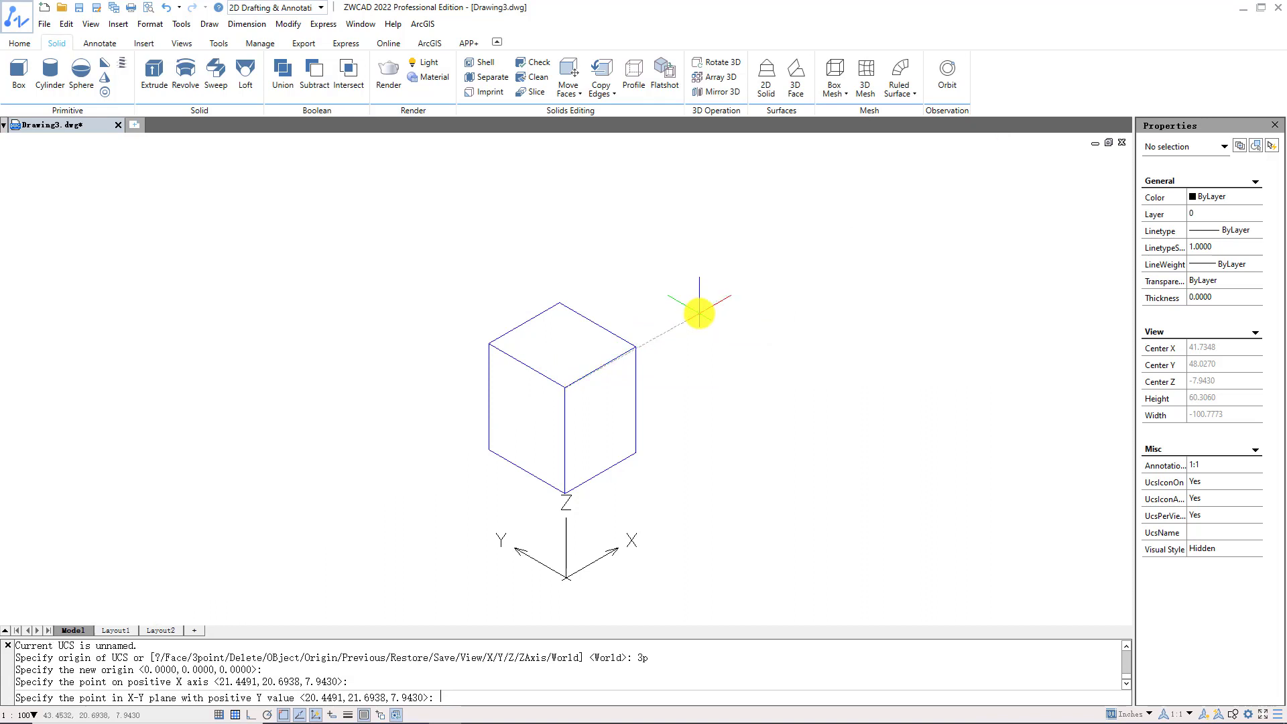
pyautogui.click(420, 275)
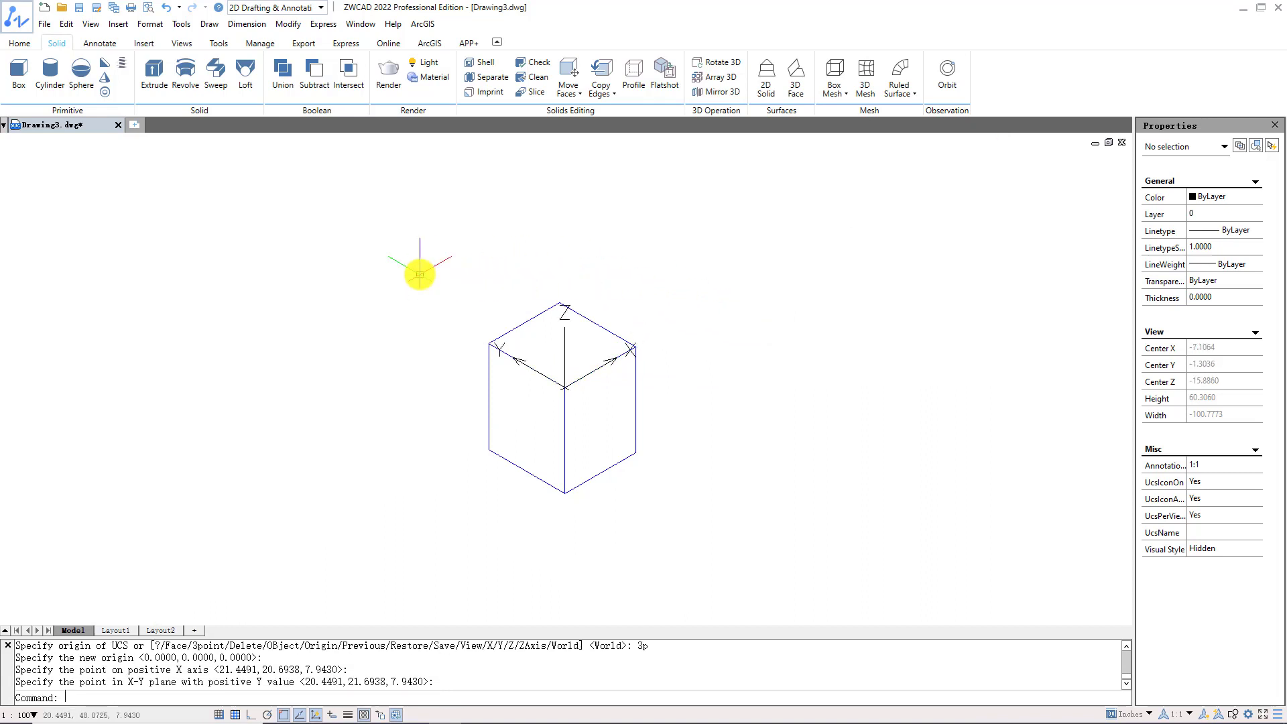
# Set the UCSDETECT system variable to 1
pyautogui.write('ucsd')
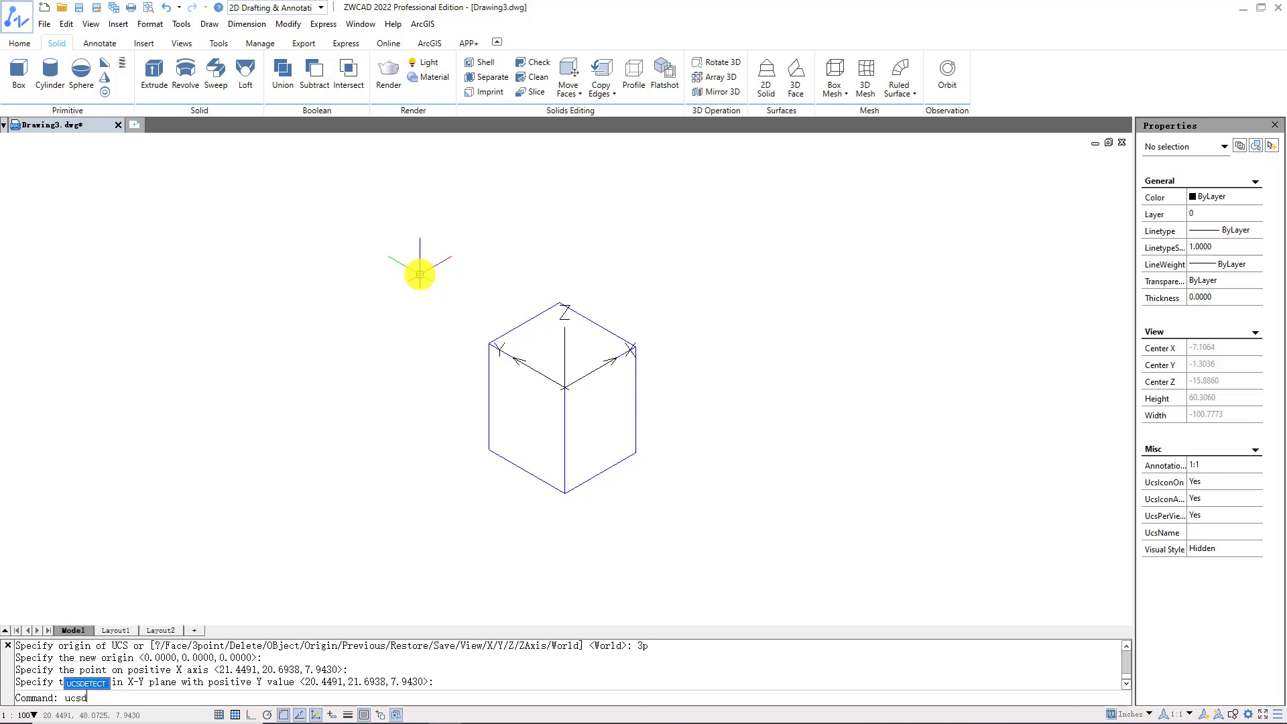
pyautogui.press('Return')
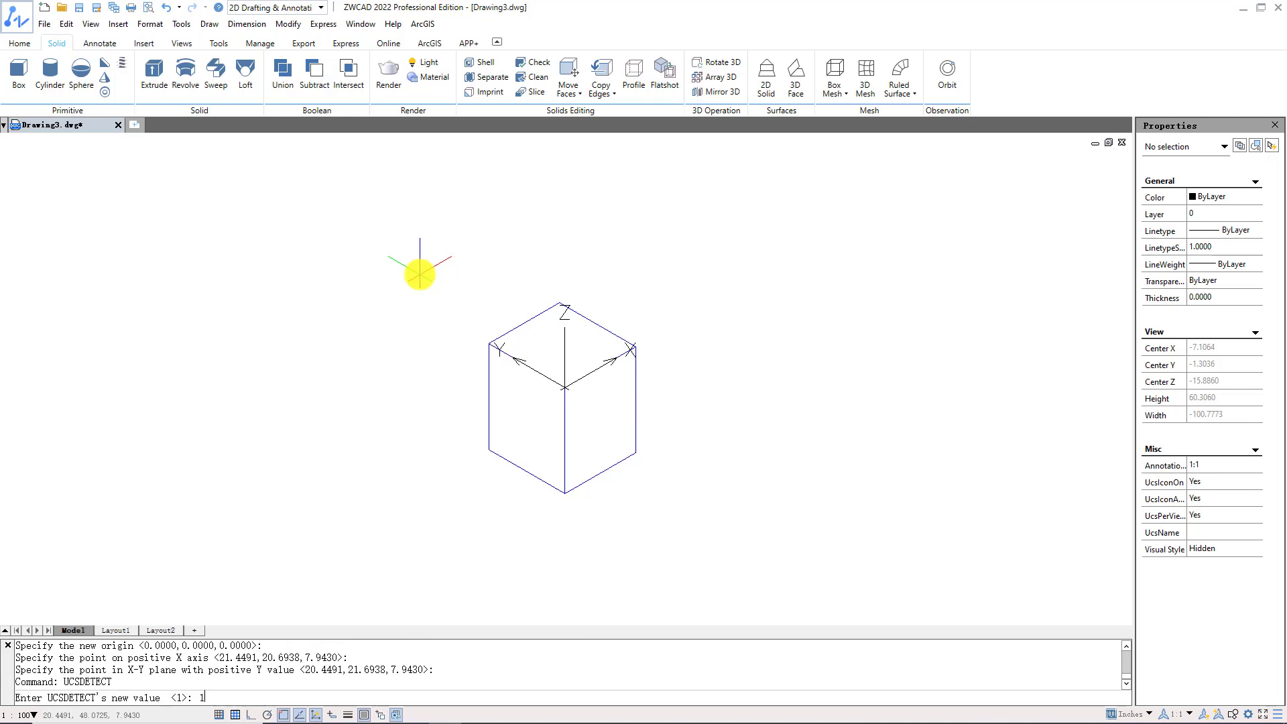
pyautogui.write('1')
pyautogui.press('Return')
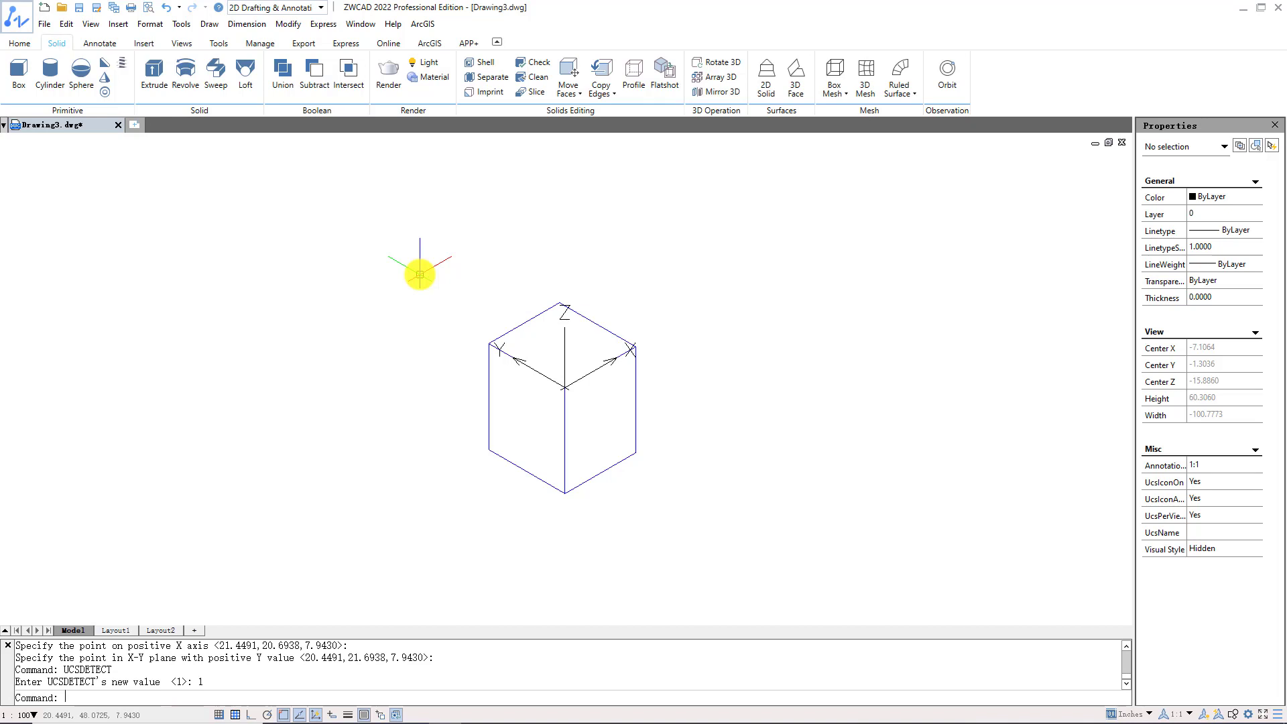
pyautogui.click(20, 74)
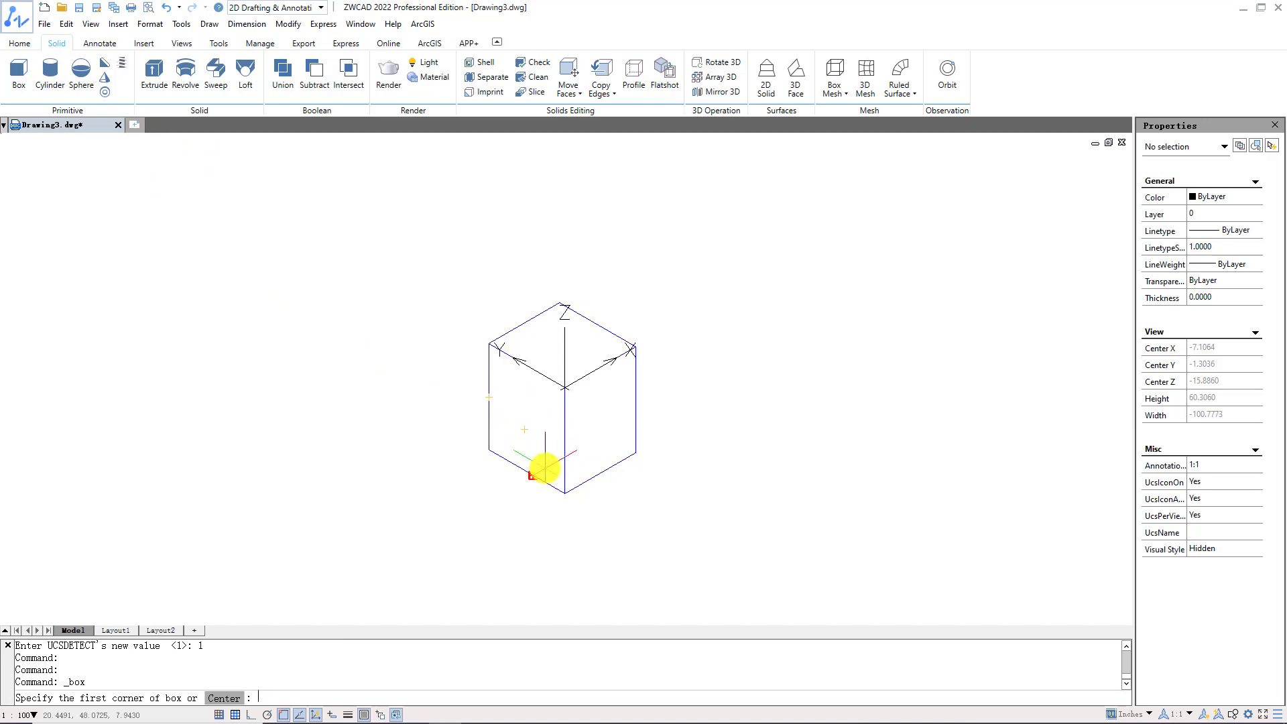
pyautogui.press('Escape')
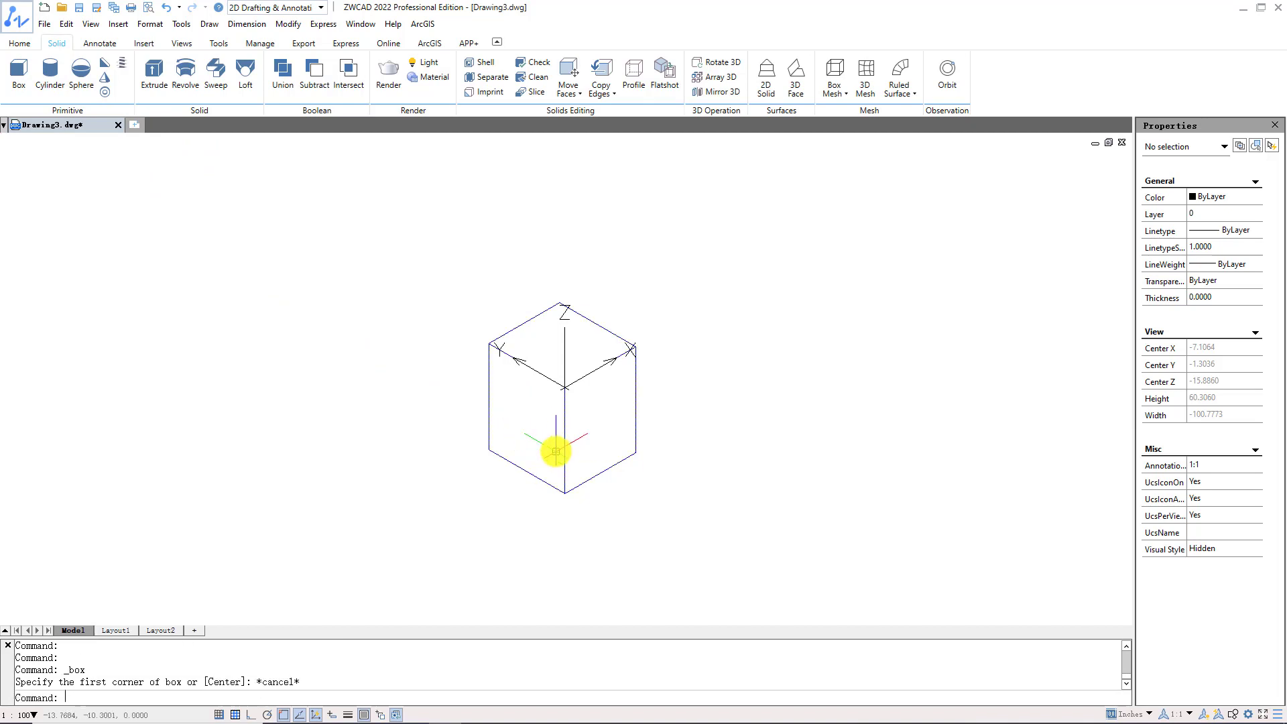
pyautogui.click(556, 451)
pyautogui.press('Escape')
# Draw a small box on the cube's left front face, from mid-face to near the lower outer corner, projecting outward
pyautogui.click(25, 77)
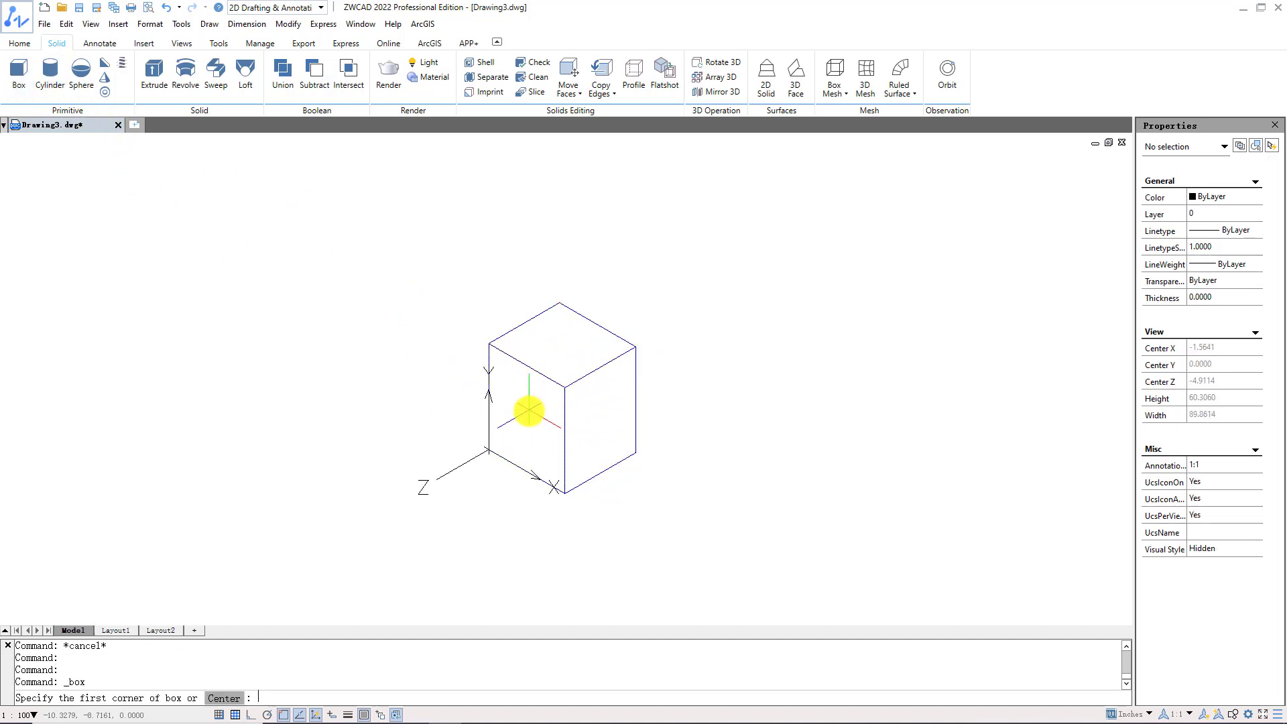
pyautogui.click(517, 424)
pyautogui.click(490, 448)
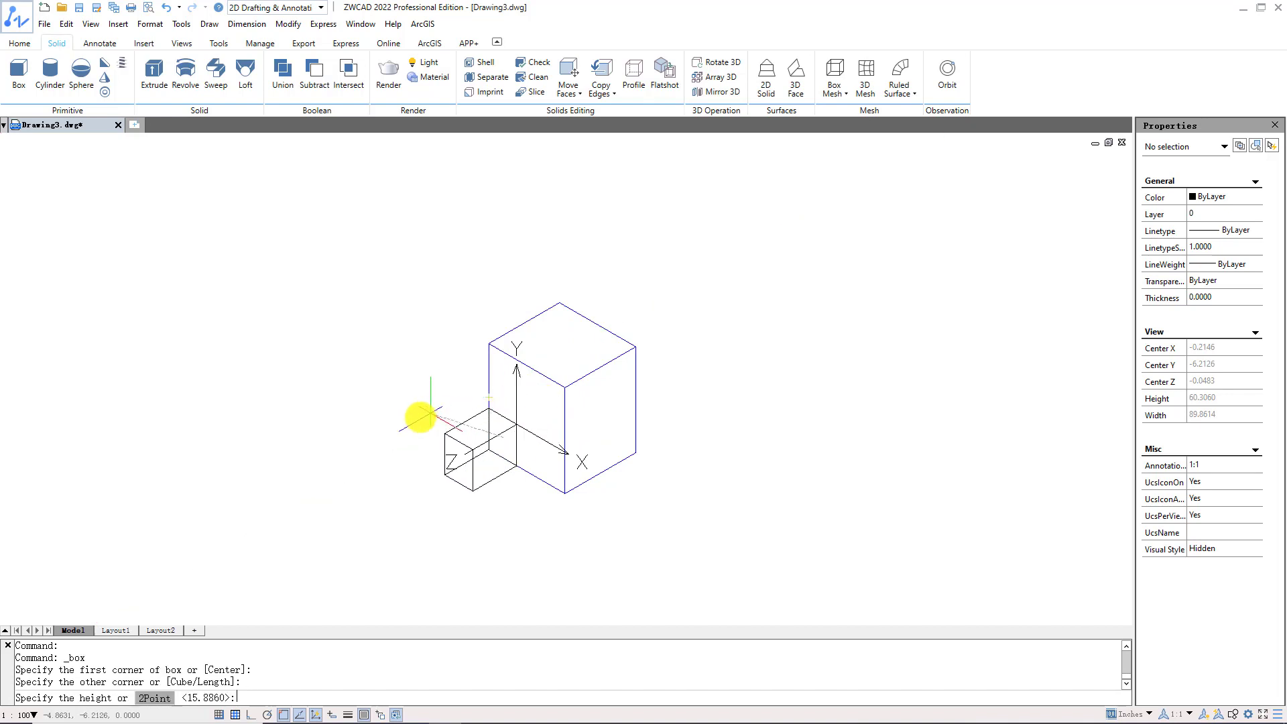
pyautogui.click(364, 442)
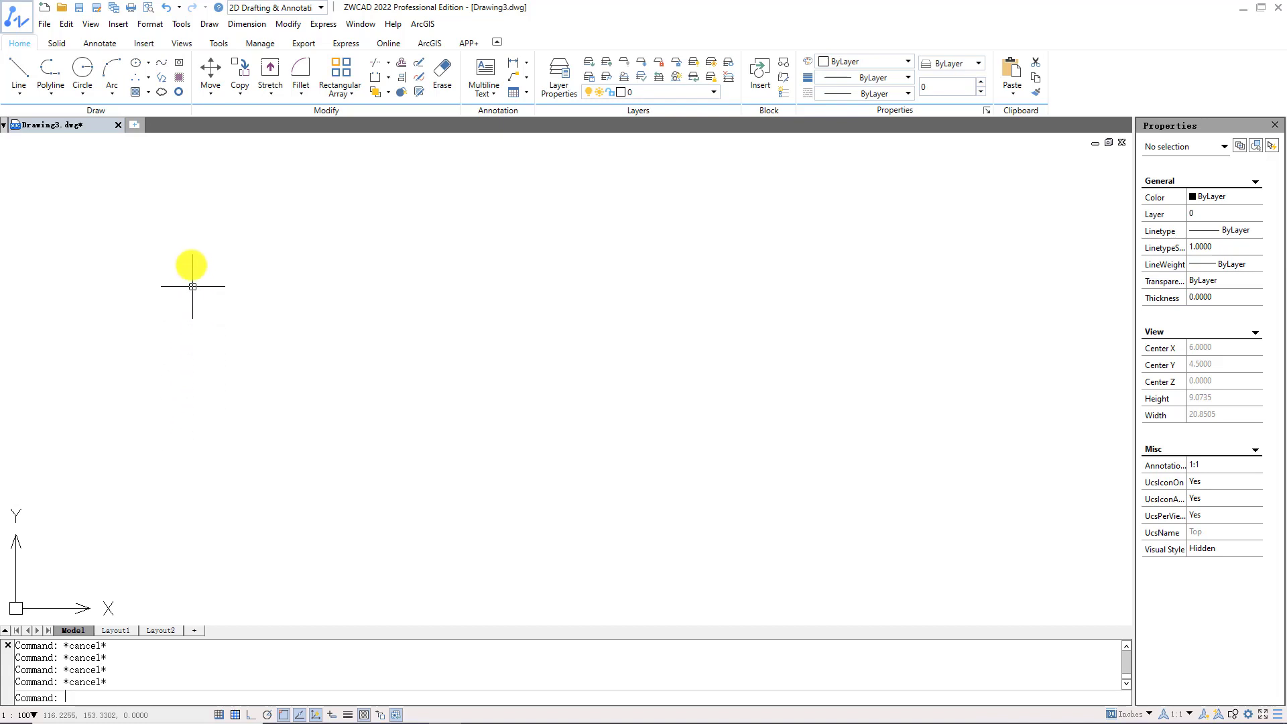
# Set the empty drawing to the Southwest isometric view
pyautogui.click(183, 46)
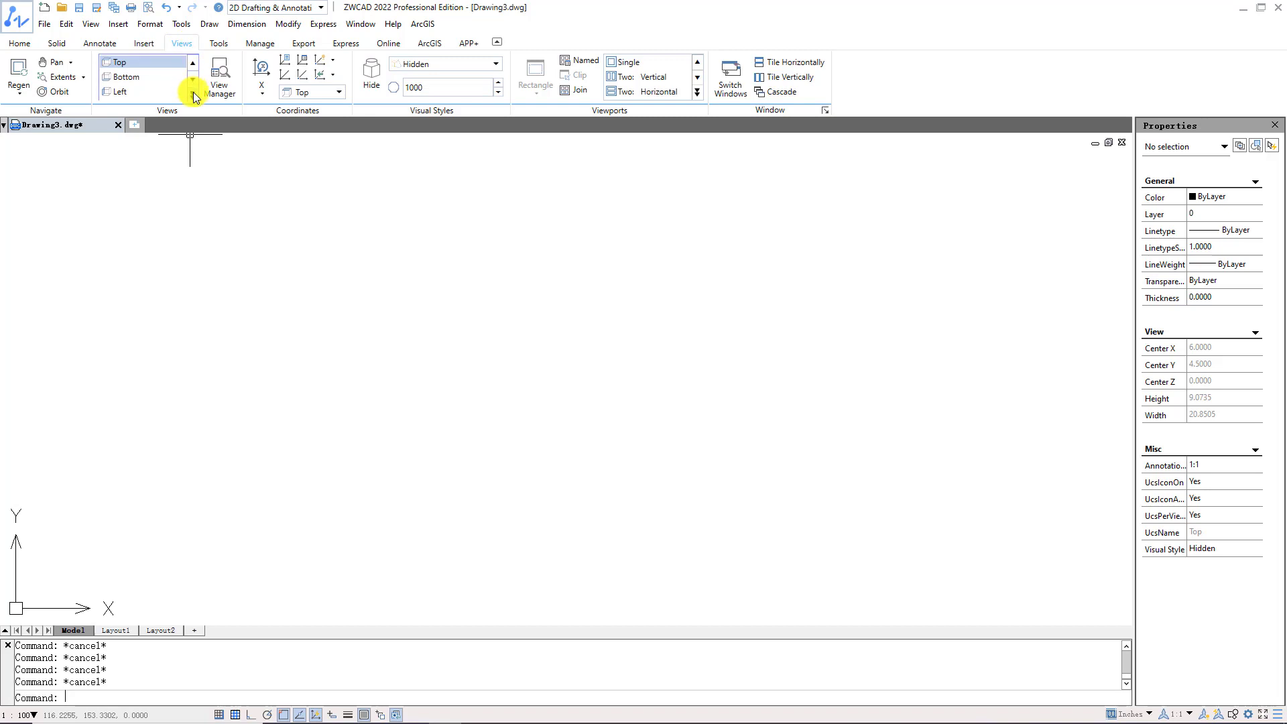
pyautogui.click(193, 91)
pyautogui.click(175, 150)
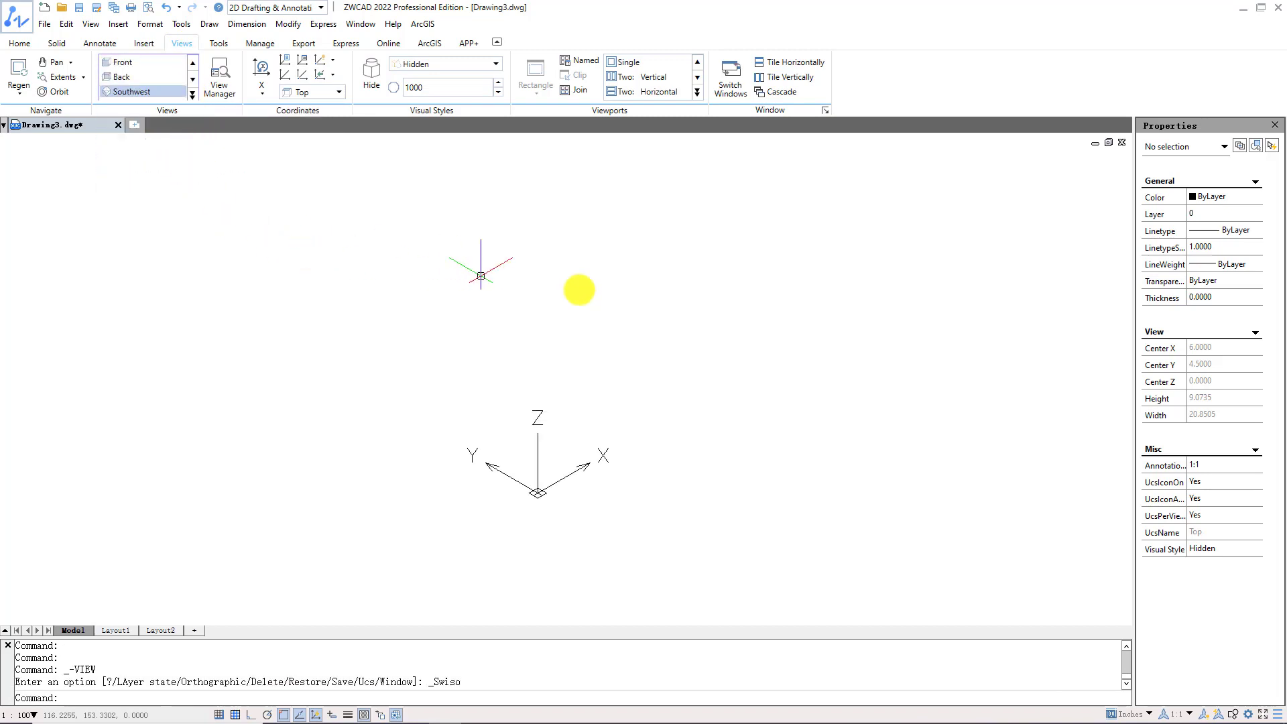
pyautogui.moveTo(533, 347); pyautogui.dragTo(465, 420, button='middle')
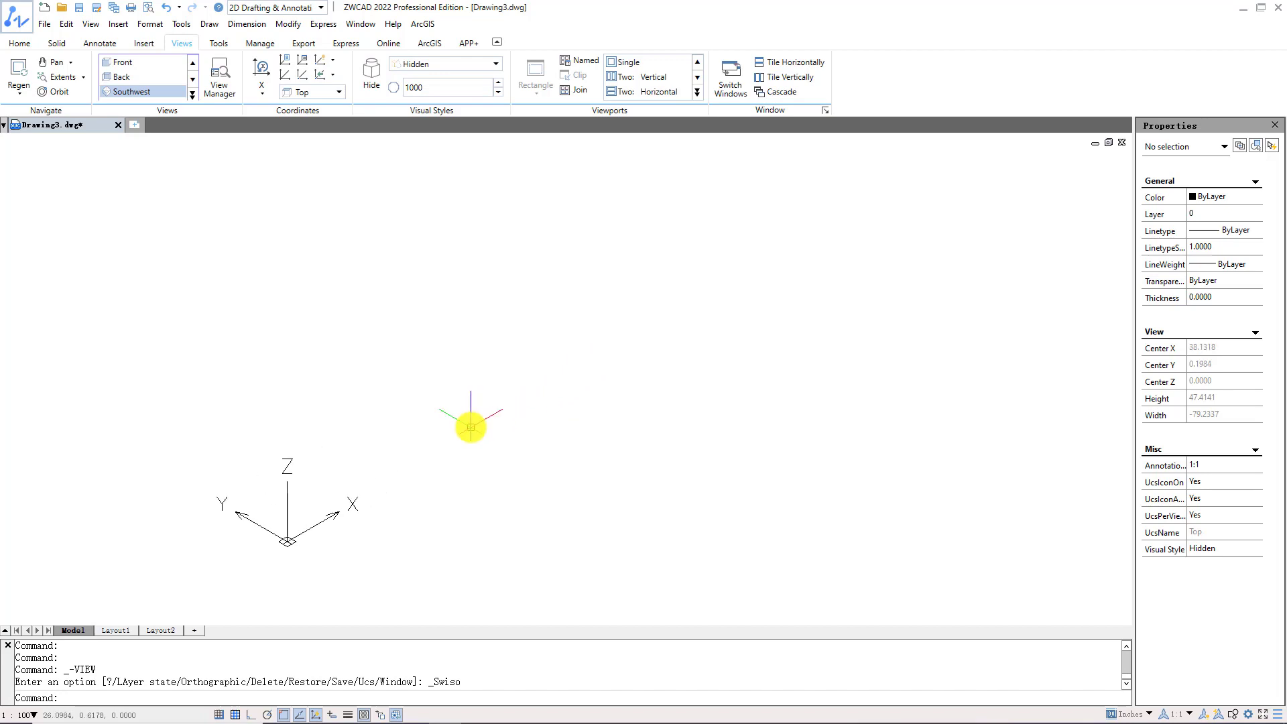
# Create a solid box near the UCS origin with a base about 6 by 6.5 units and a height of 50
pyautogui.click(57, 43)
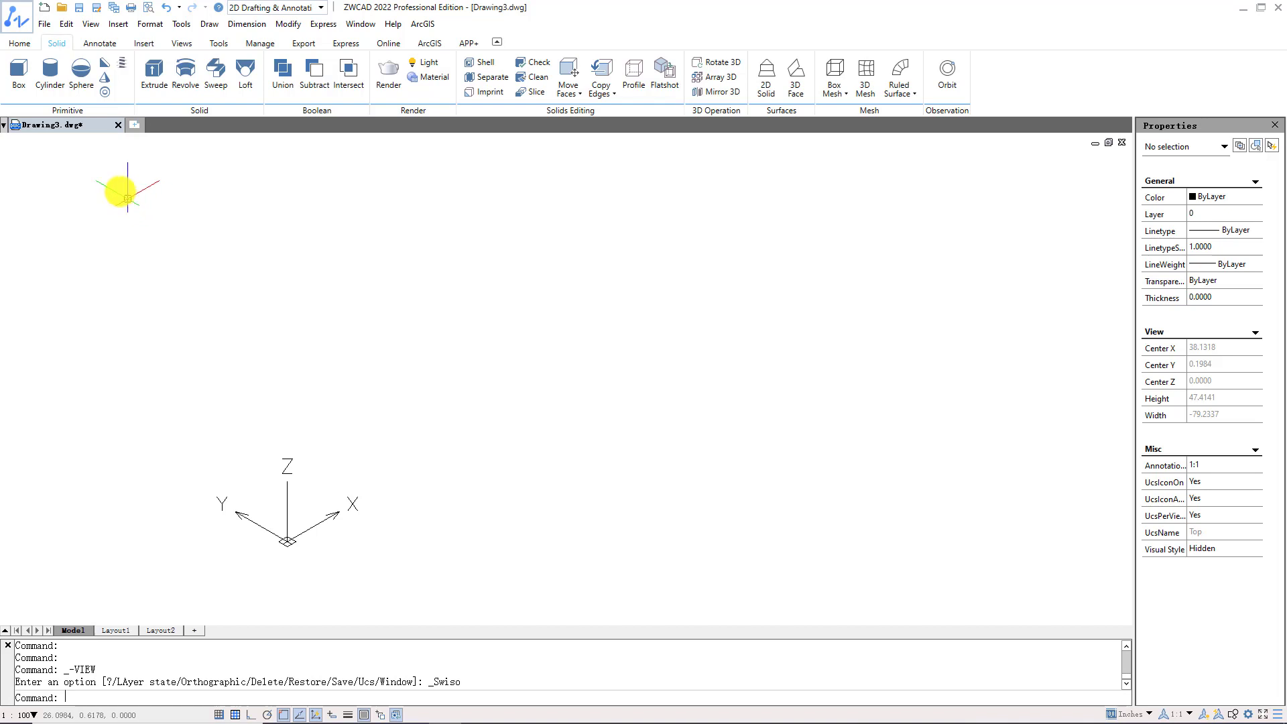
pyautogui.click(19, 75)
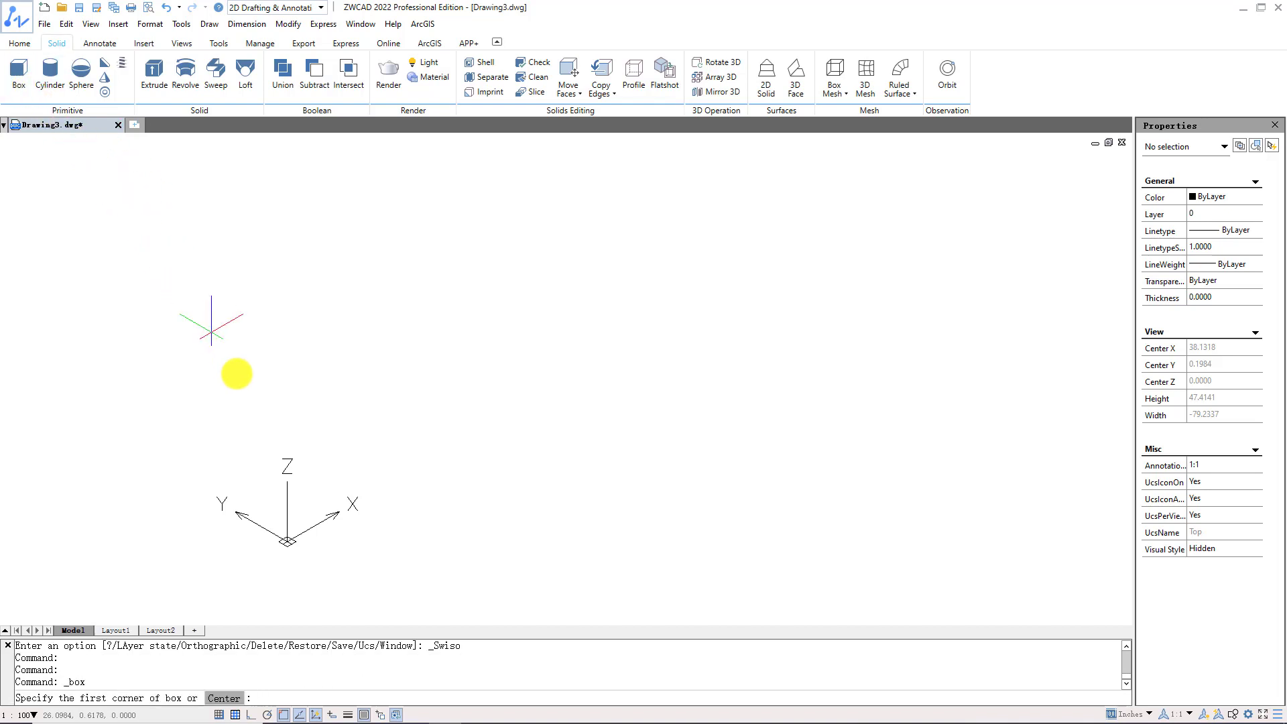
pyautogui.click(253, 395)
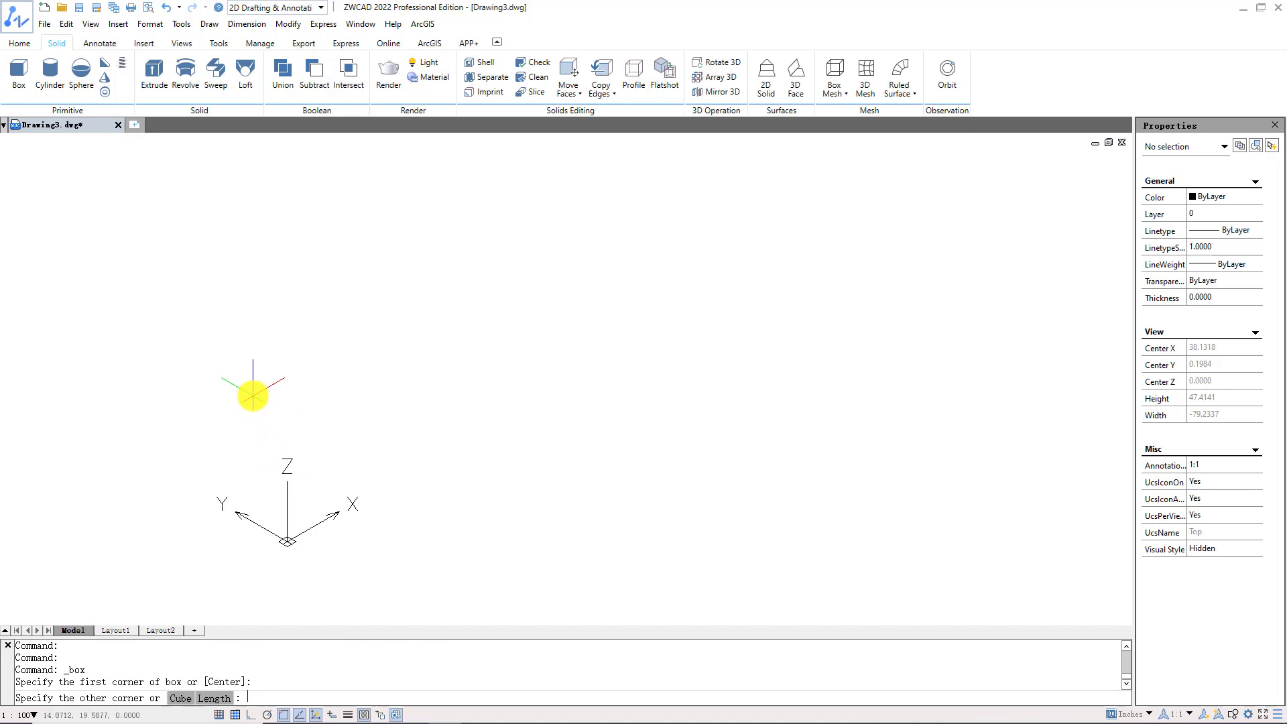
pyautogui.click(343, 398)
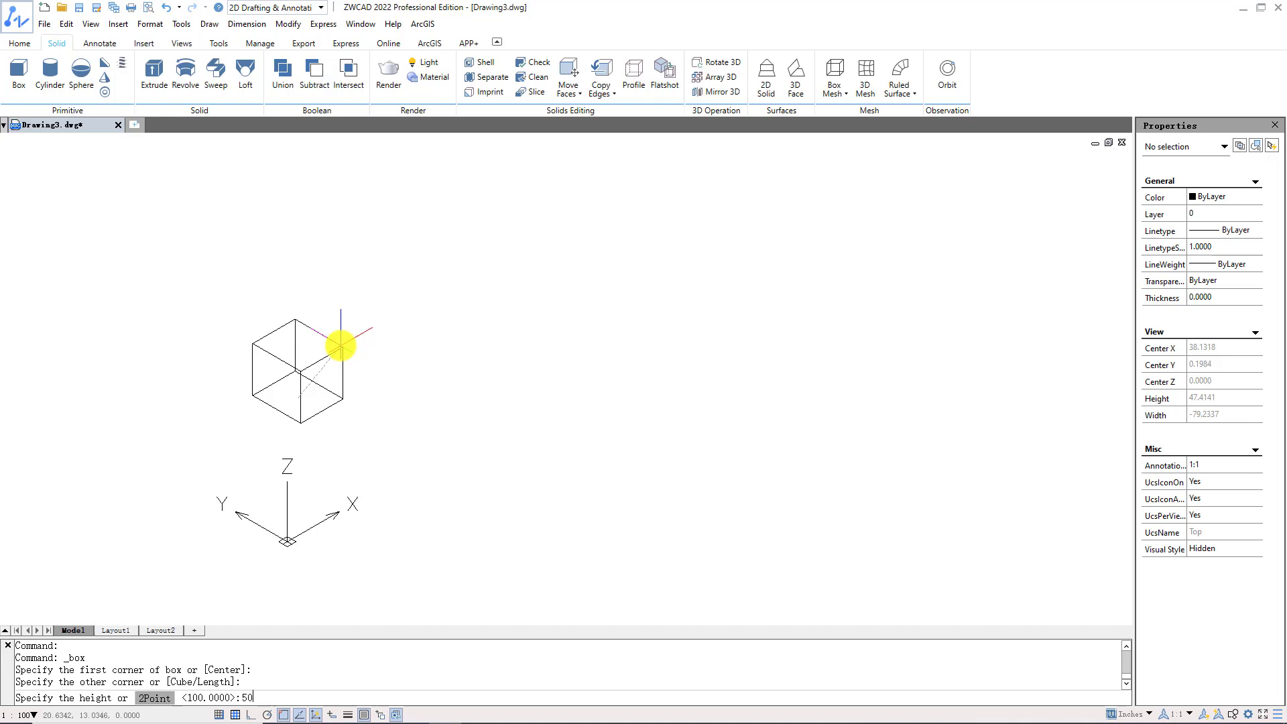
pyautogui.press('Return')
pyautogui.scroll(-3, 406, 518)
pyautogui.scroll(-1, 404, 533)
pyautogui.moveTo(477, 505); pyautogui.dragTo(398, 503, button='middle')
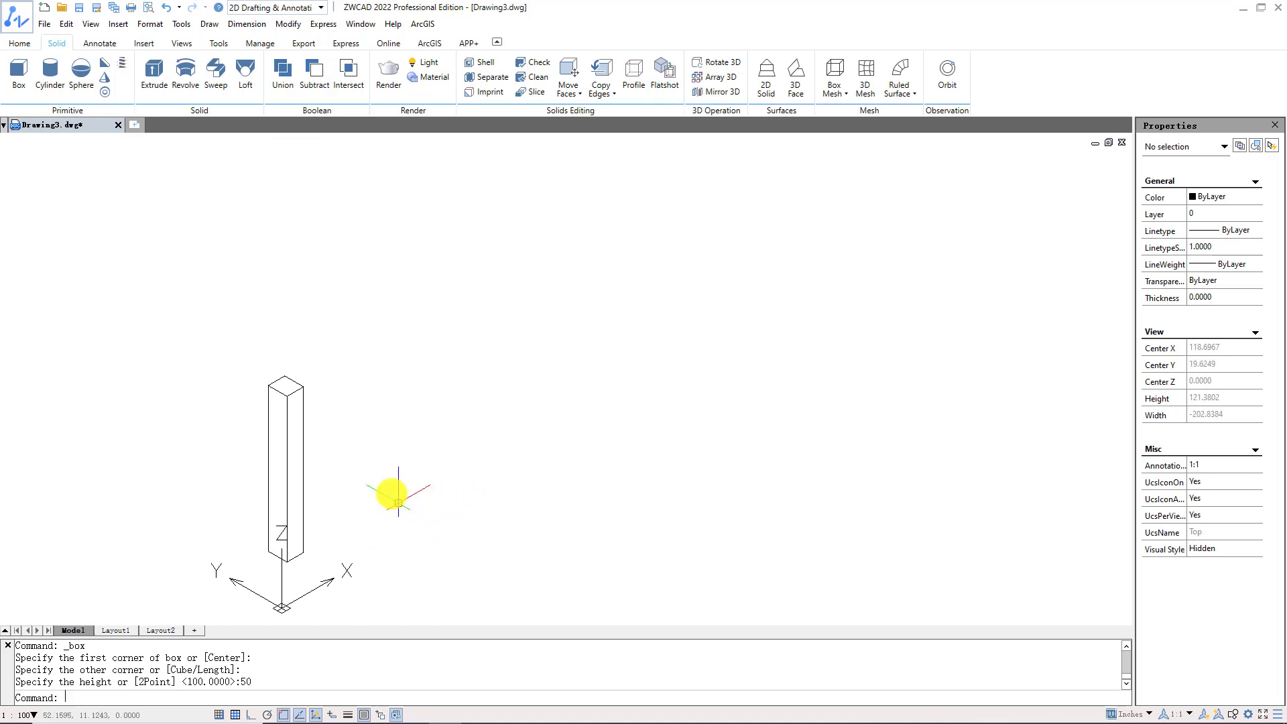
# Create a narrow solid cylinder beside the box along the X direction, with a height of 50
pyautogui.click(52, 86)
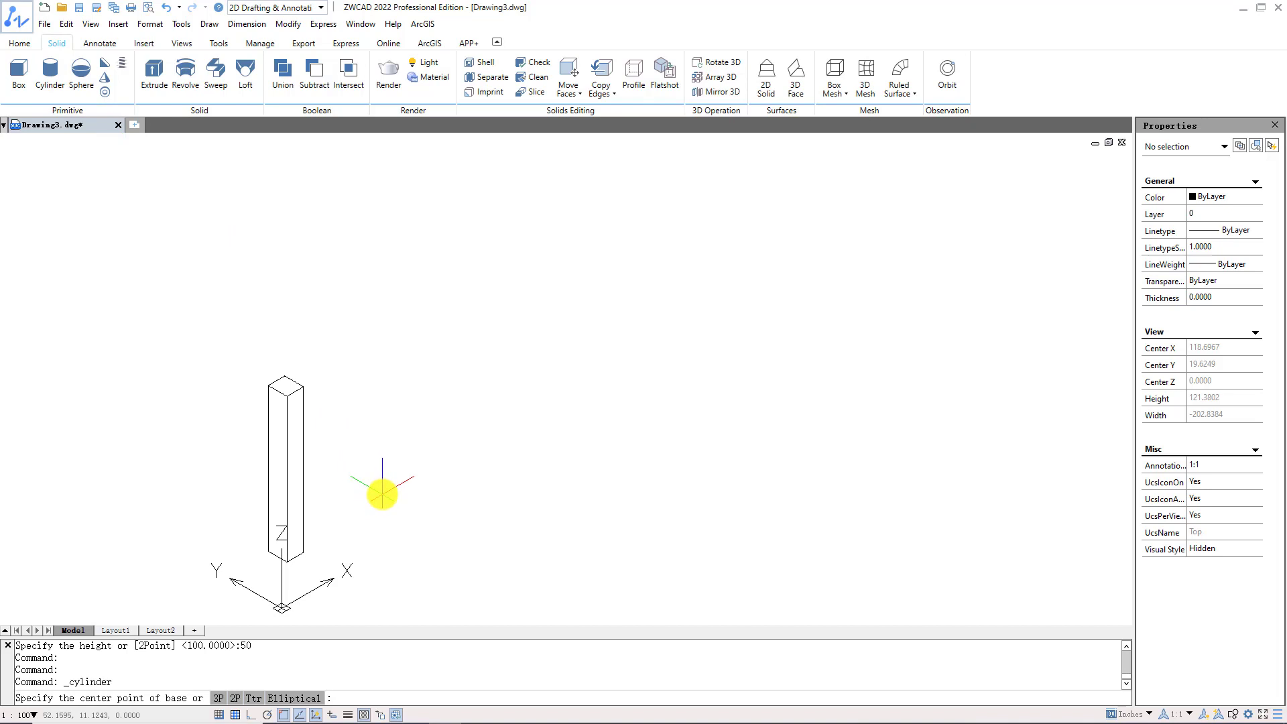
pyautogui.click(383, 494)
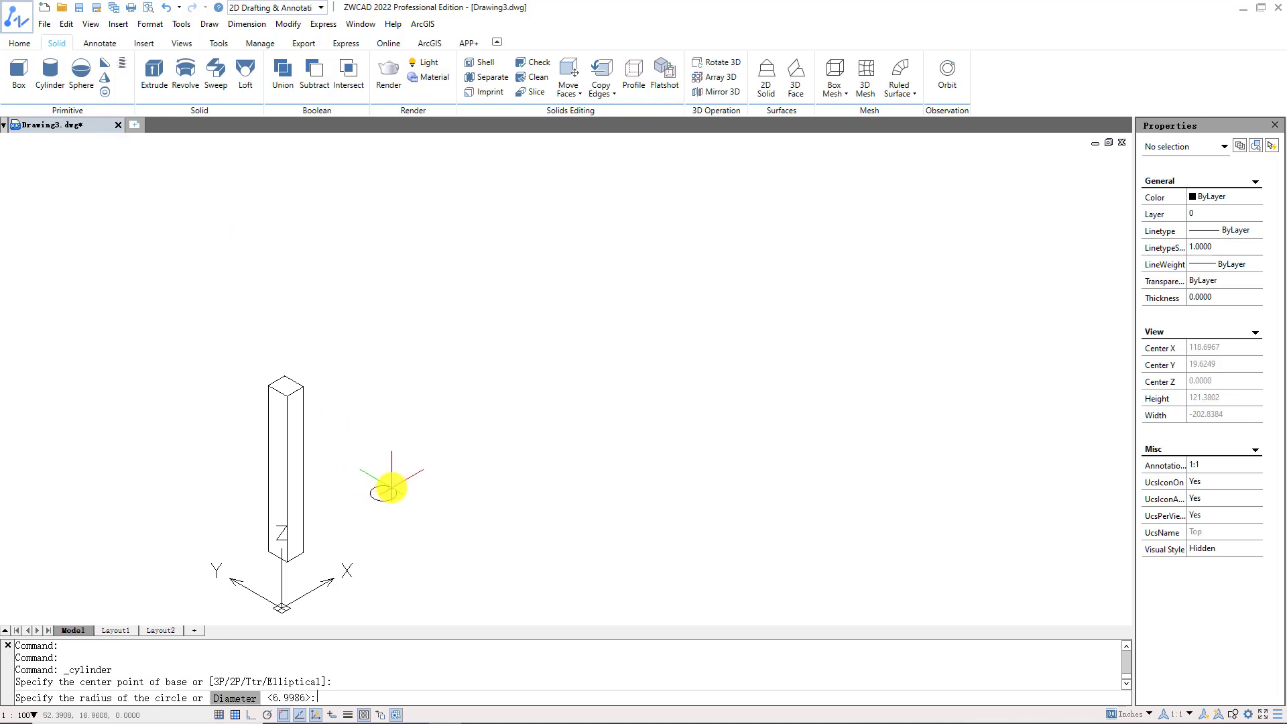
pyautogui.click(390, 485)
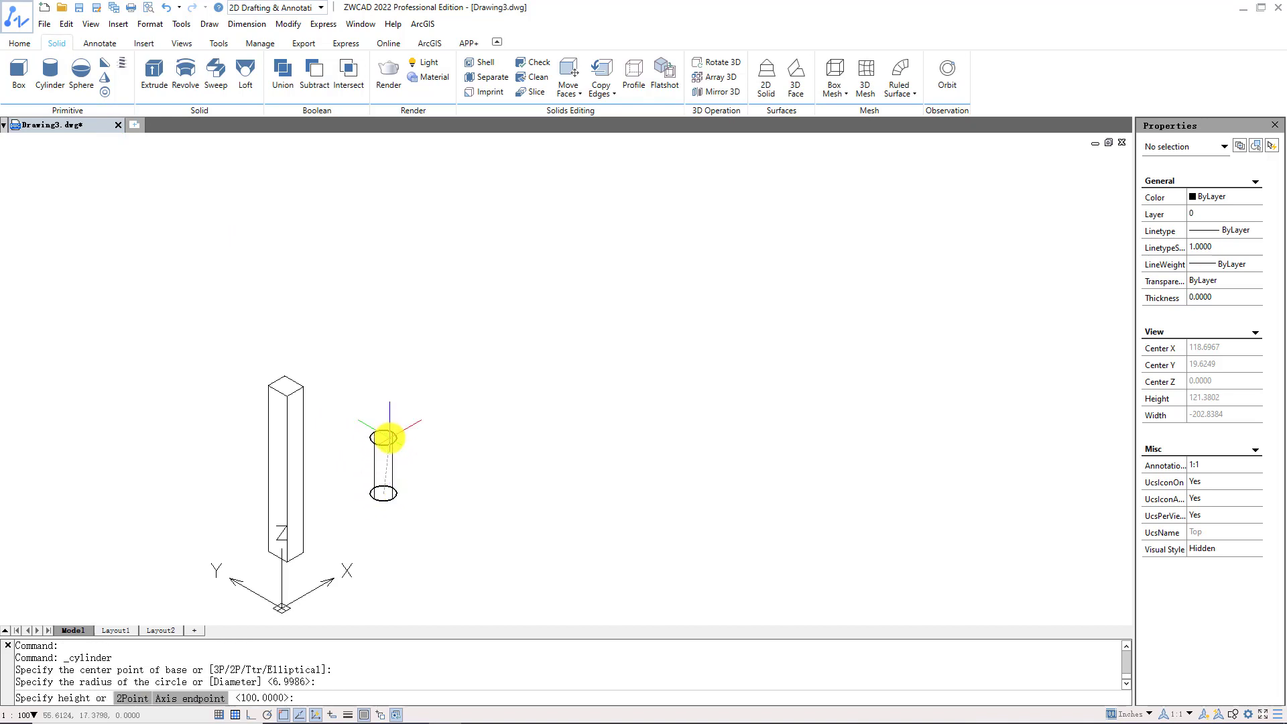
pyautogui.write('50')
pyautogui.press('Return')
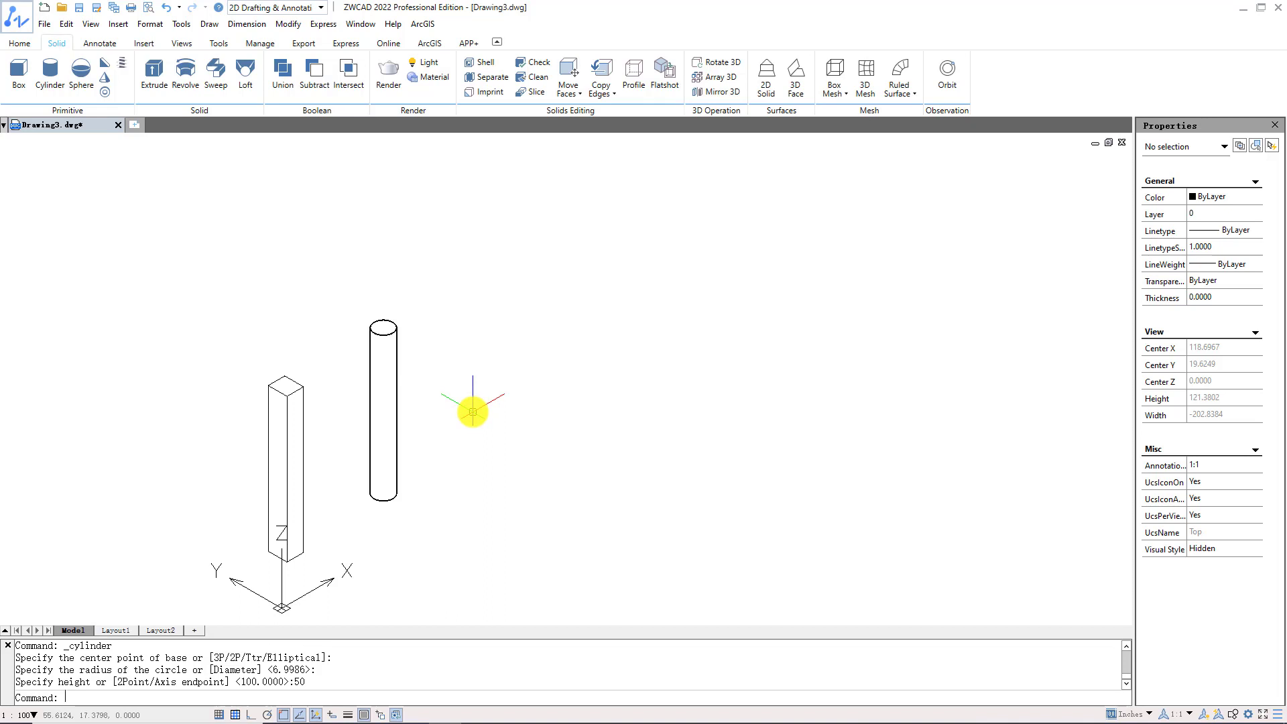
# Draw a rectangle about 6 by 7.5 units beyond the cylinder along the X direction
pyautogui.write('rec')
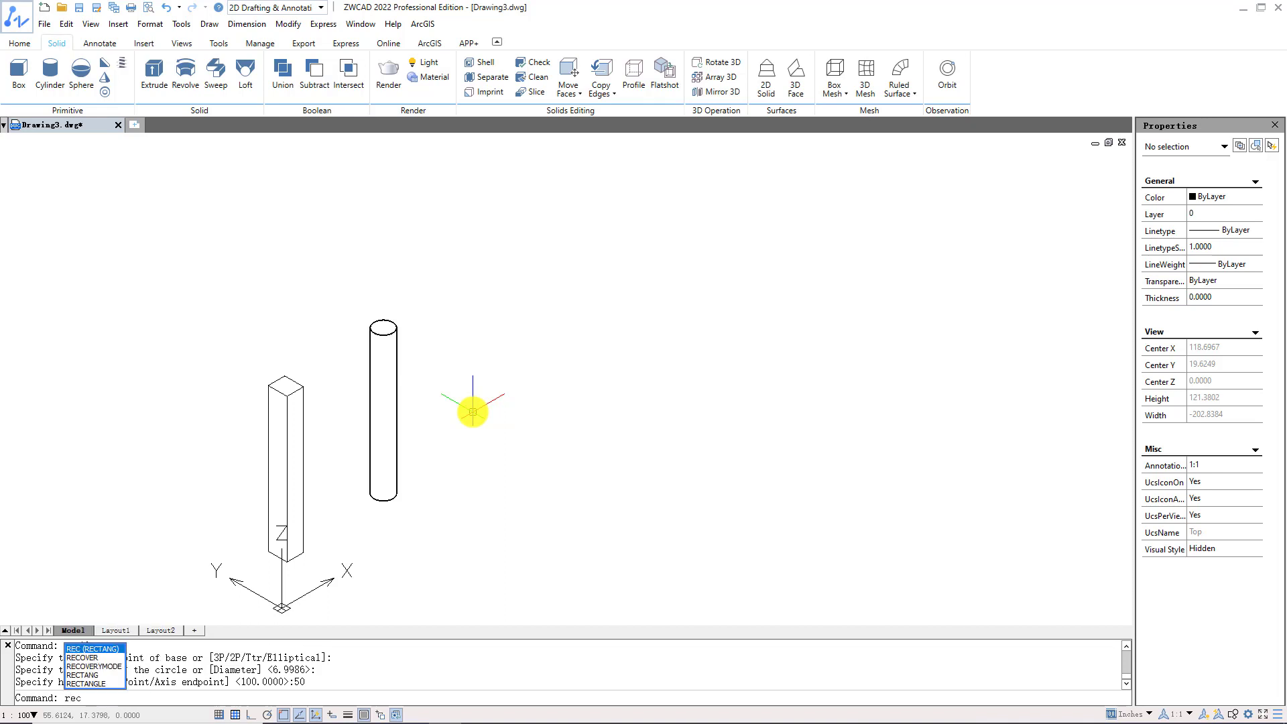
pyautogui.press('Return')
pyautogui.click(489, 423)
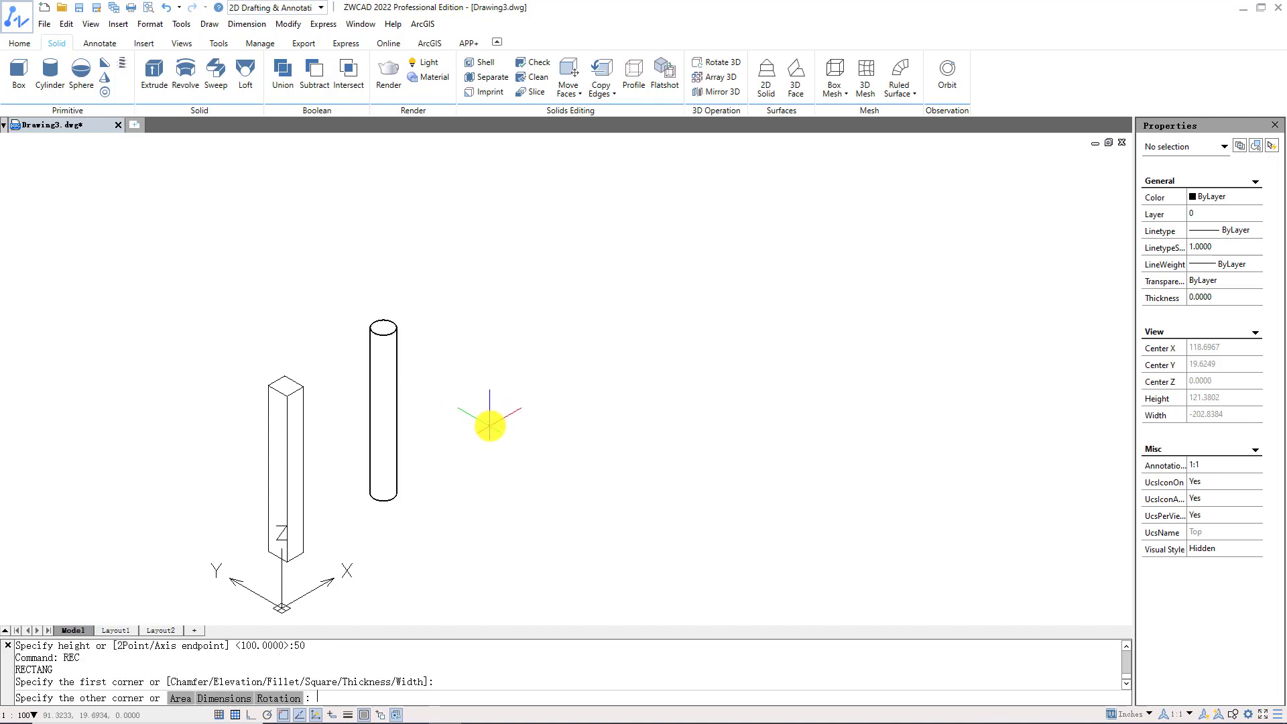
pyautogui.click(527, 426)
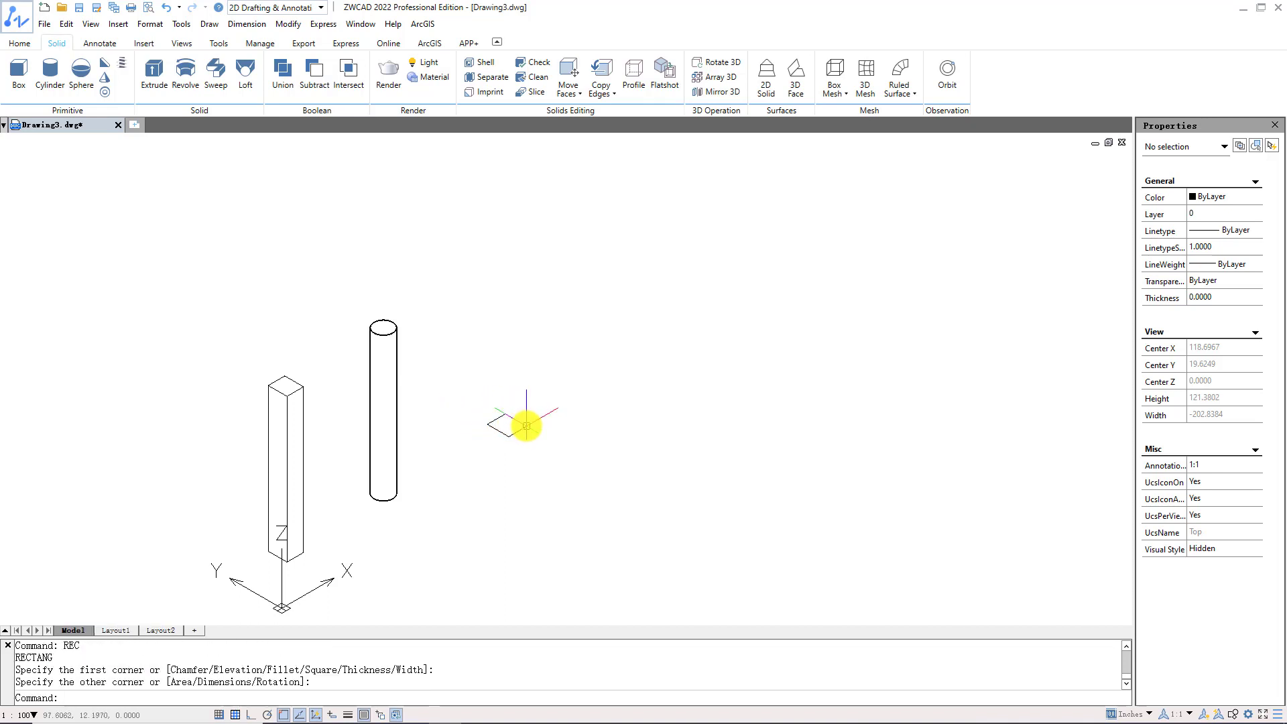
# Extrude the rectangle beside the cylinder to a height of 50
pyautogui.click(154, 73)
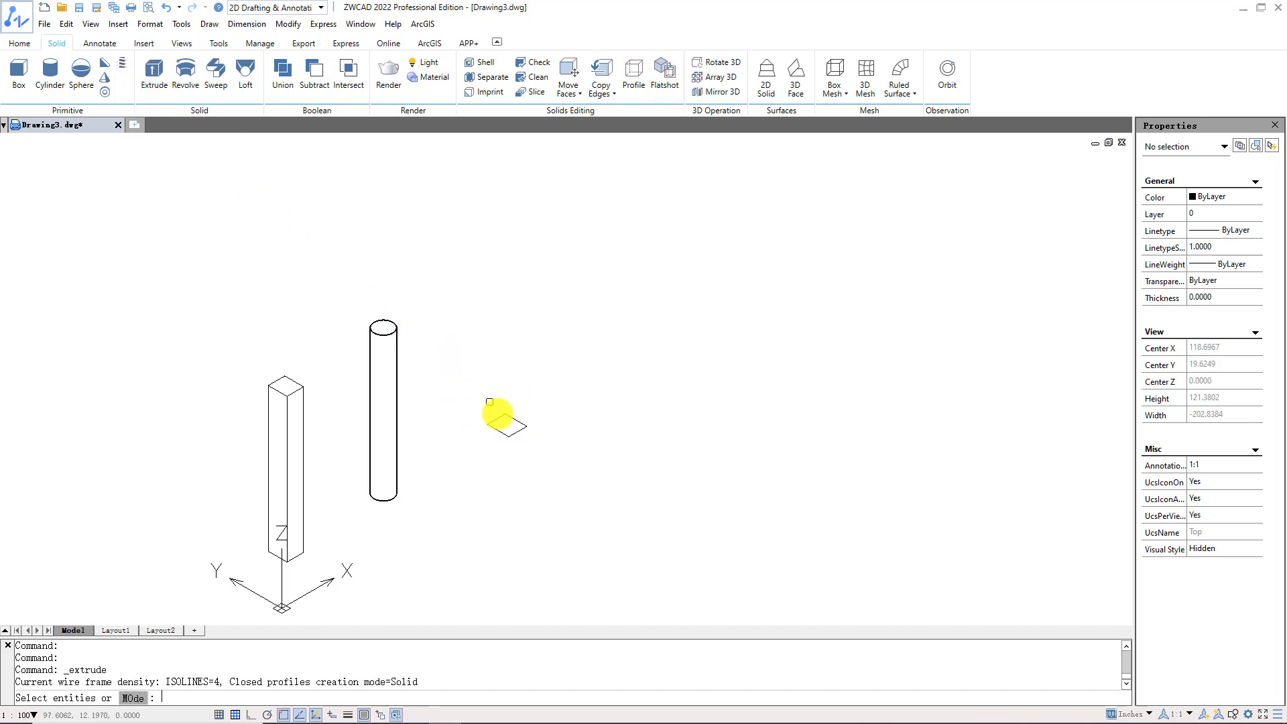
pyautogui.click(501, 419)
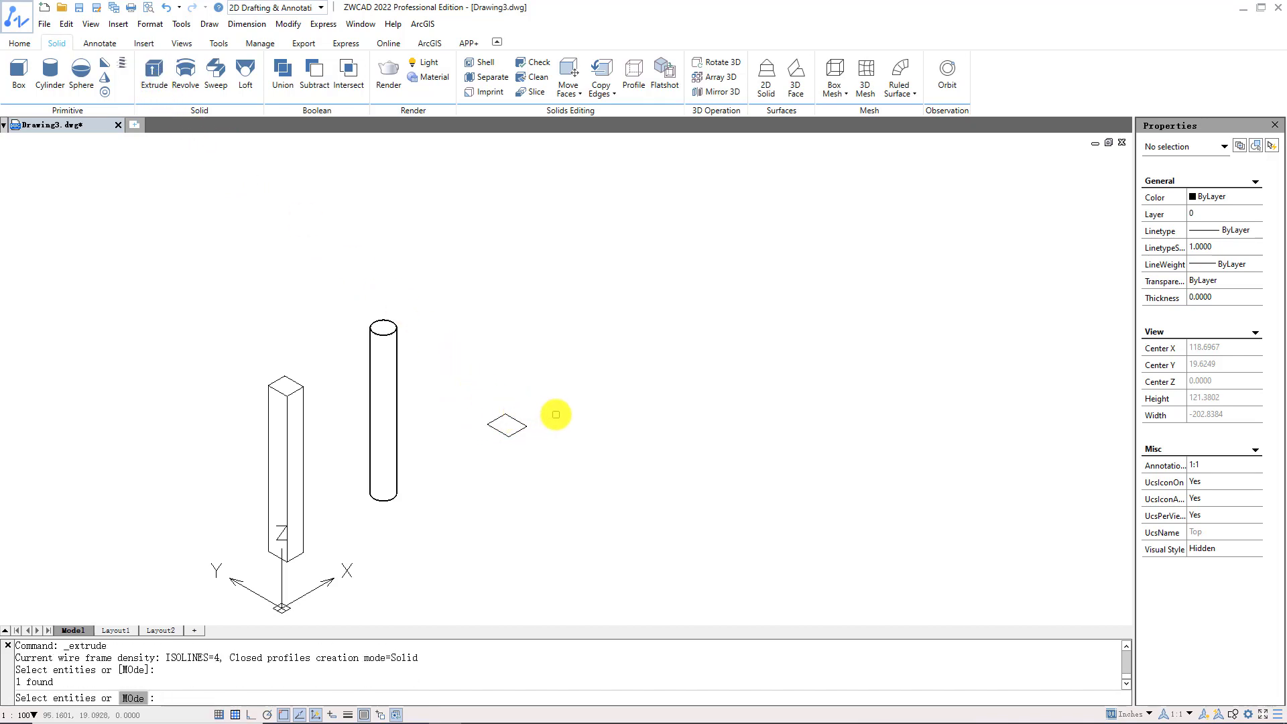
pyautogui.press('Return')
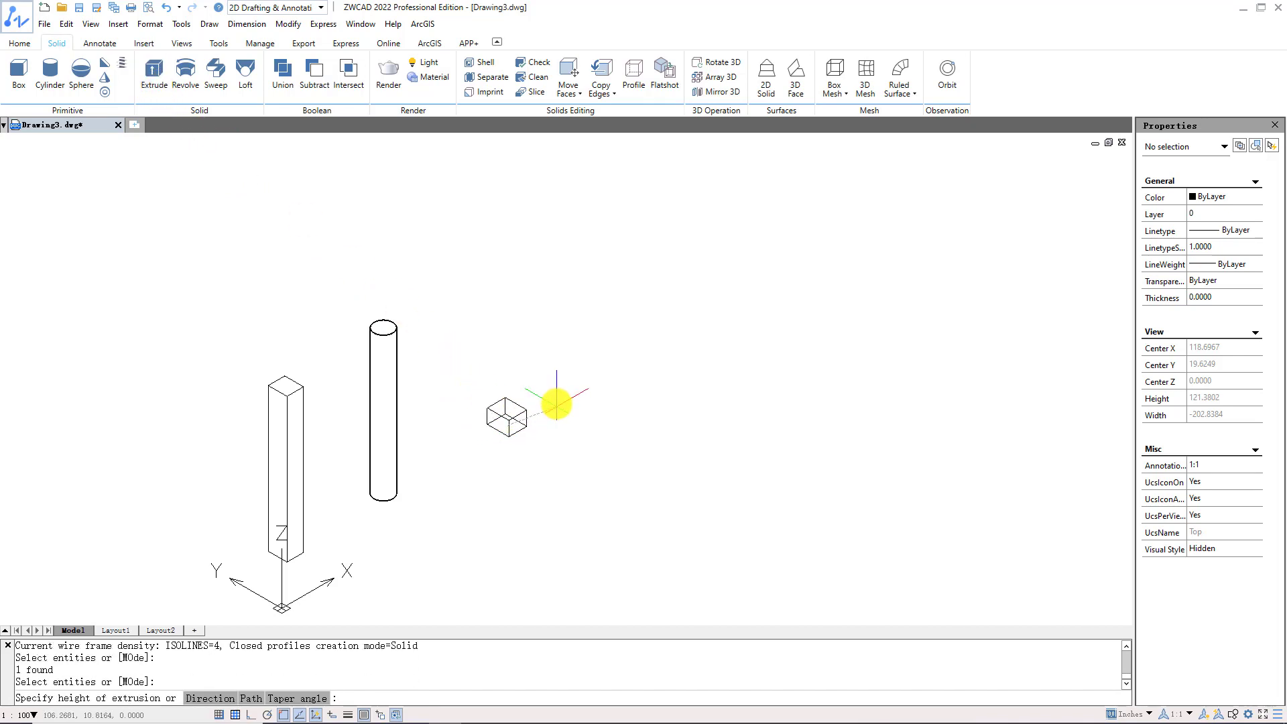
pyautogui.write('50')
pyautogui.press('Return')
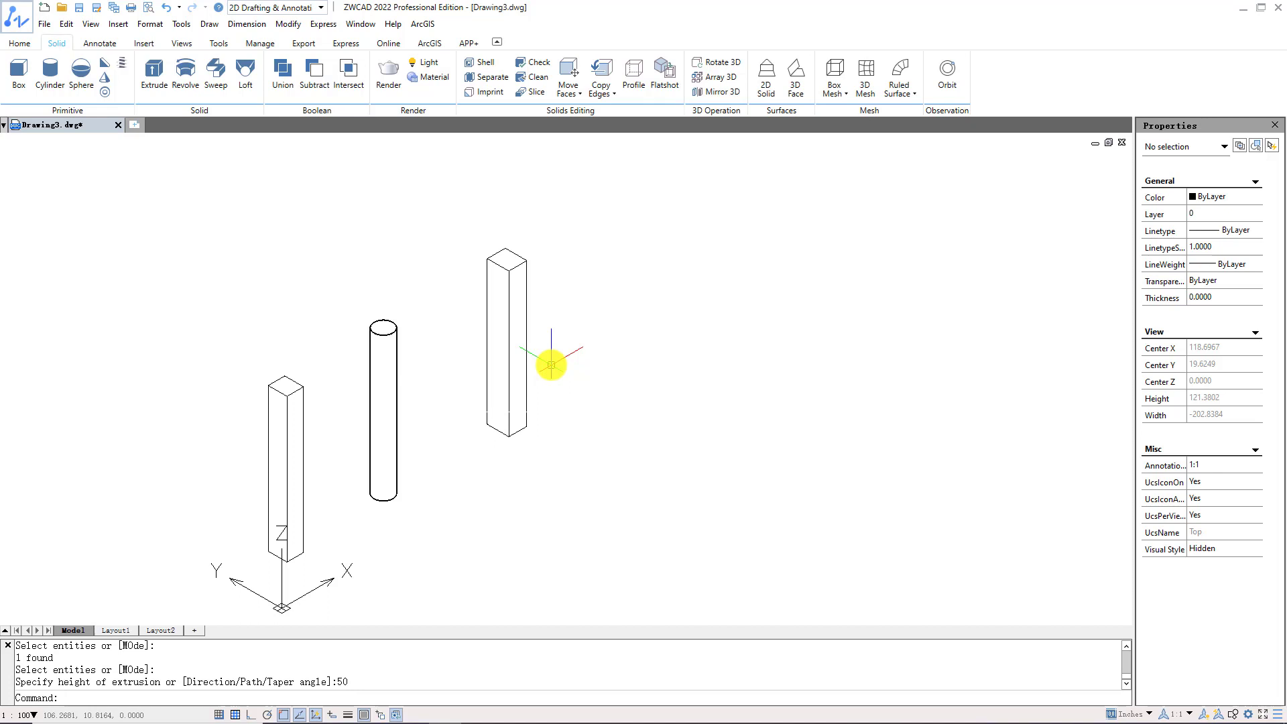
# Draw another small rectangle about 6.7 by 5.5 units beyond the extruded column
pyautogui.write('REC')
pyautogui.press('Return')
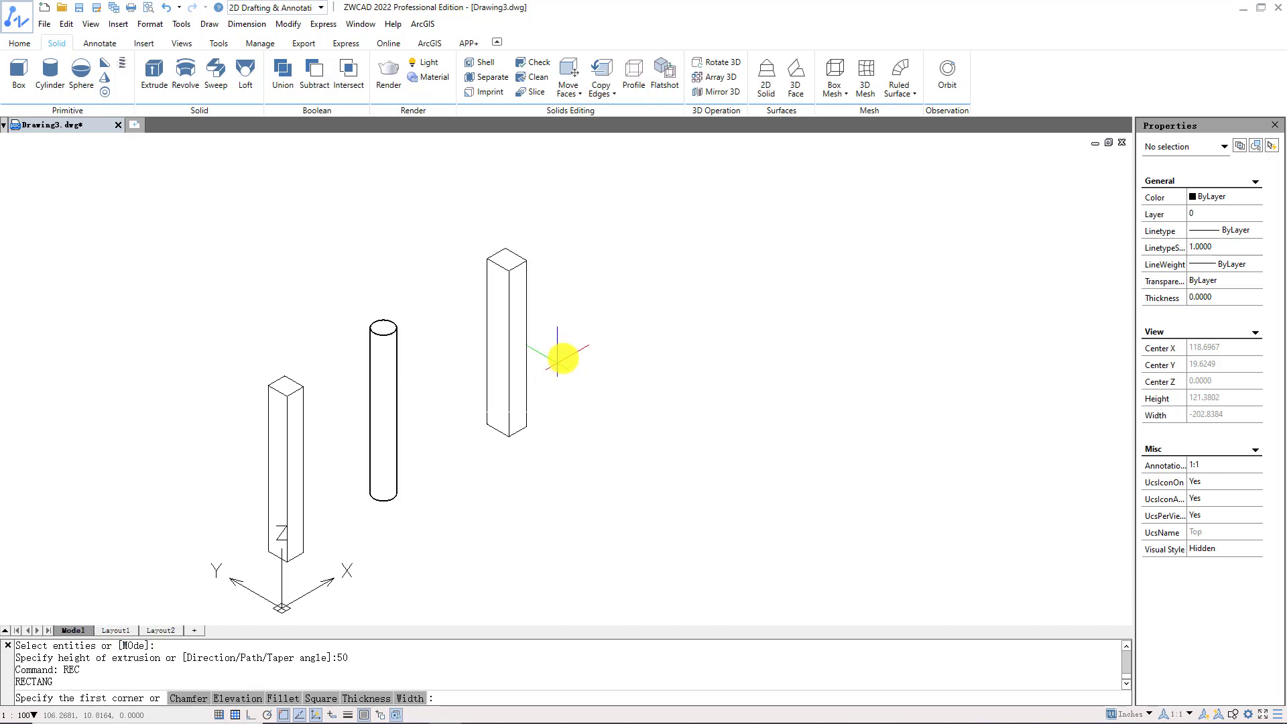
pyautogui.click(621, 335)
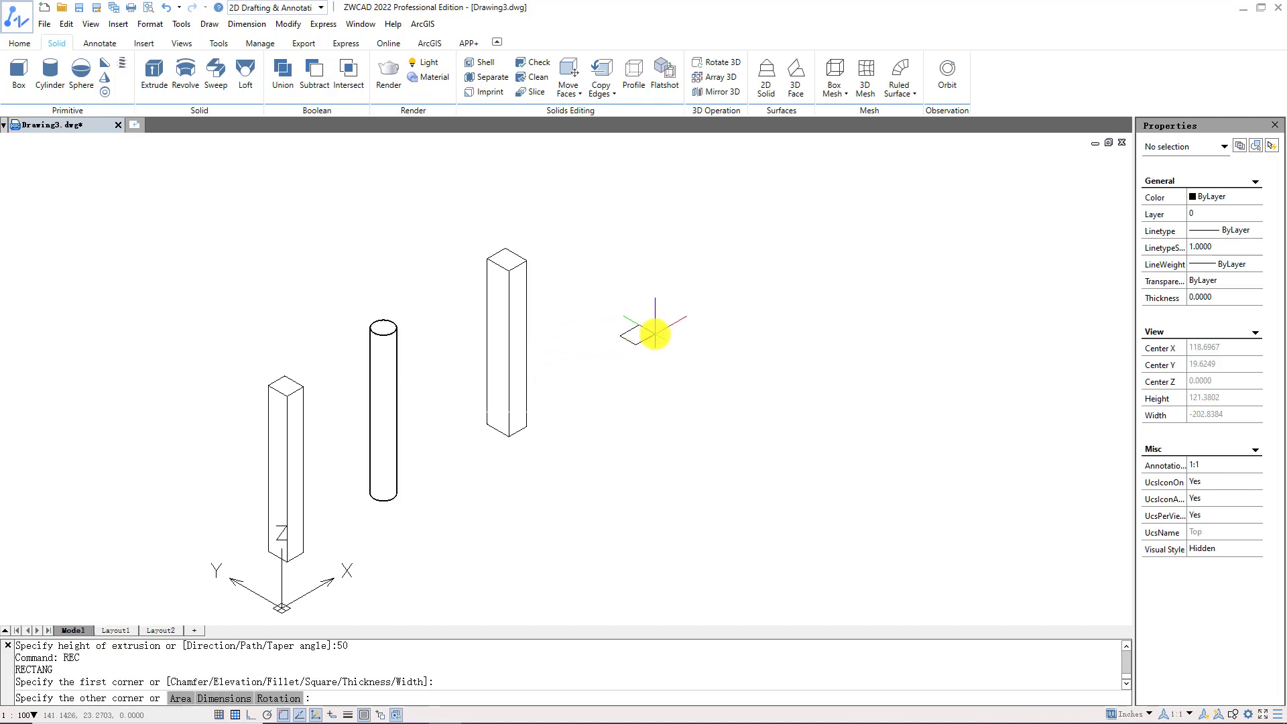
pyautogui.click(655, 334)
# Revolve the new rectangle about the X axis through roughly a half turn to form a solid arch
pyautogui.click(185, 74)
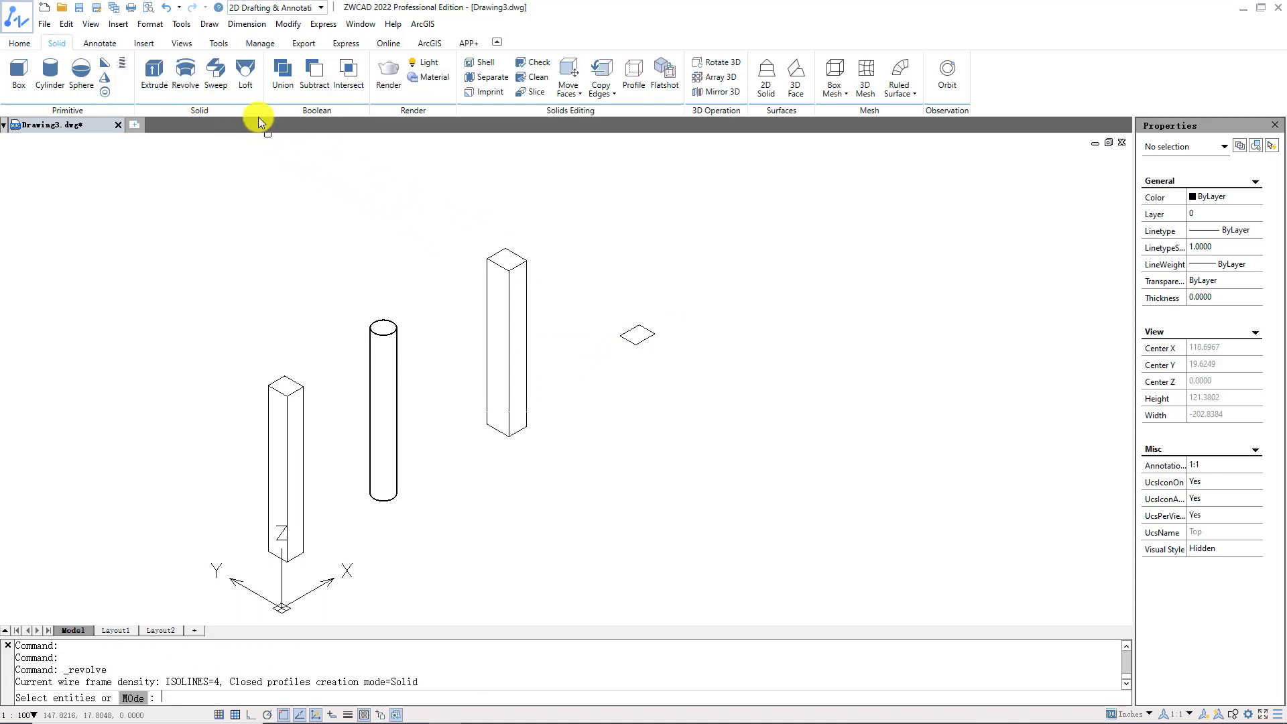
pyautogui.click(647, 330)
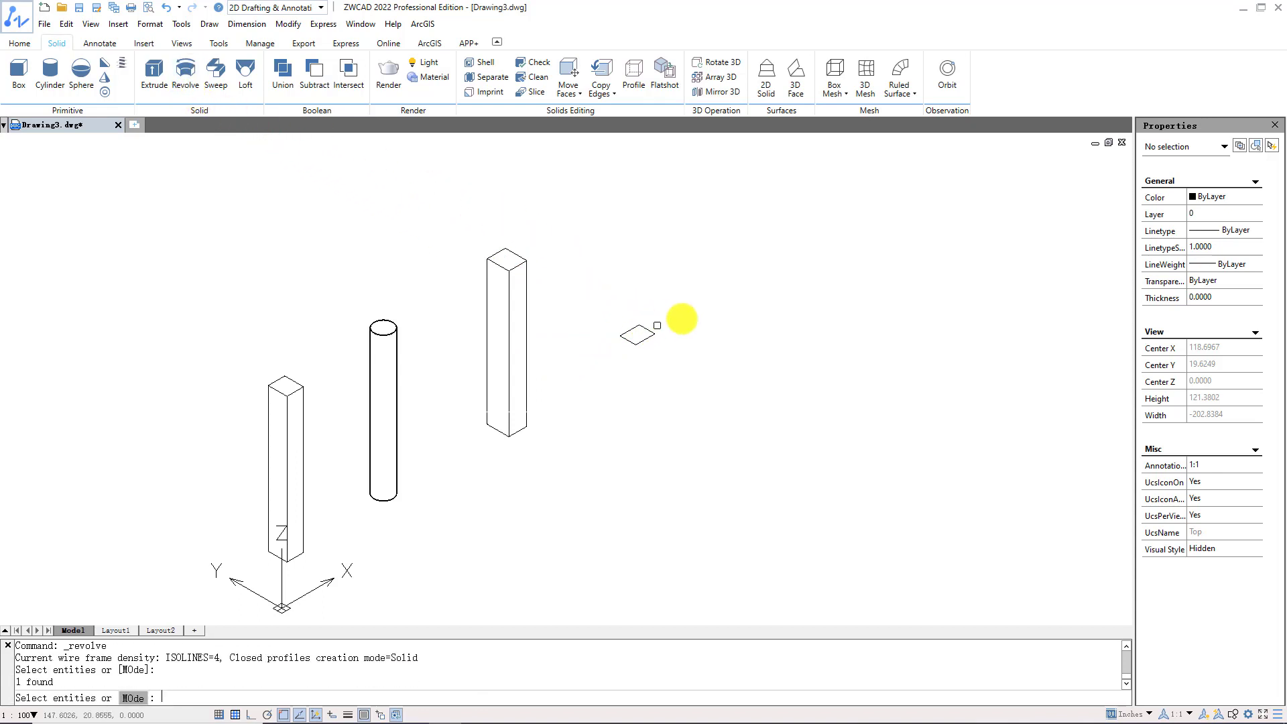
pyautogui.press('Return')
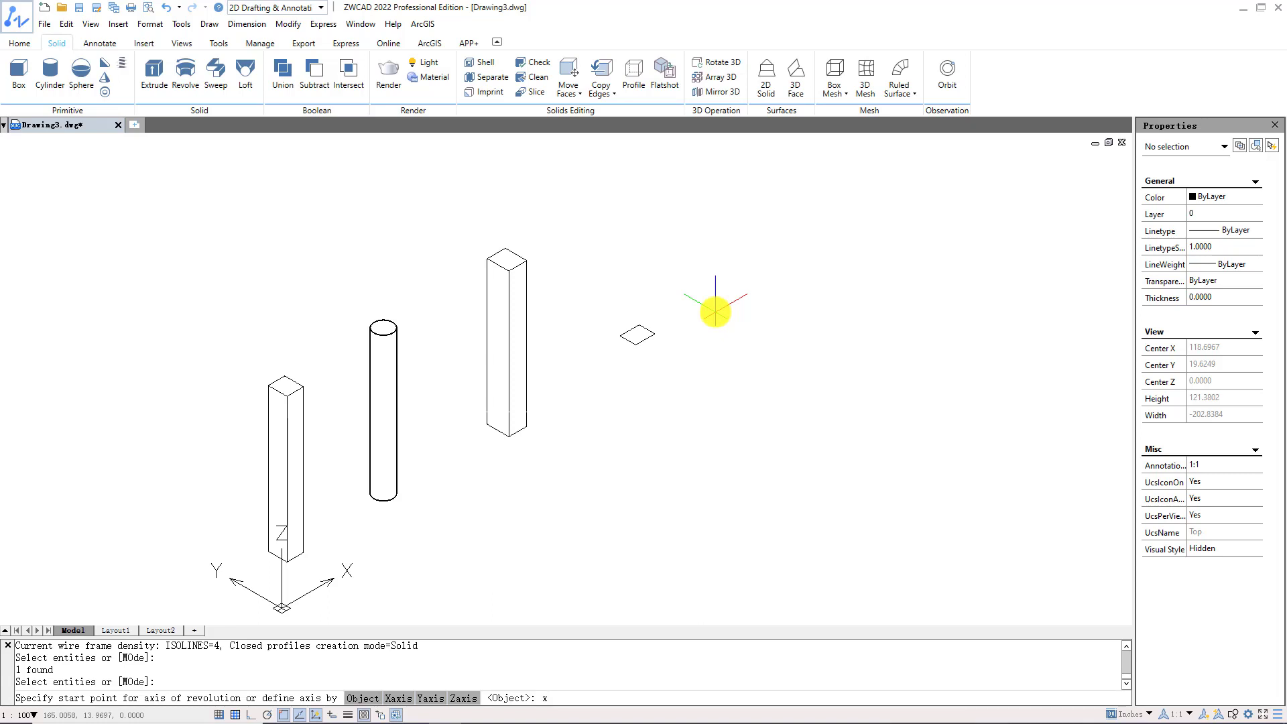
pyautogui.write('x')
pyautogui.press('Return')
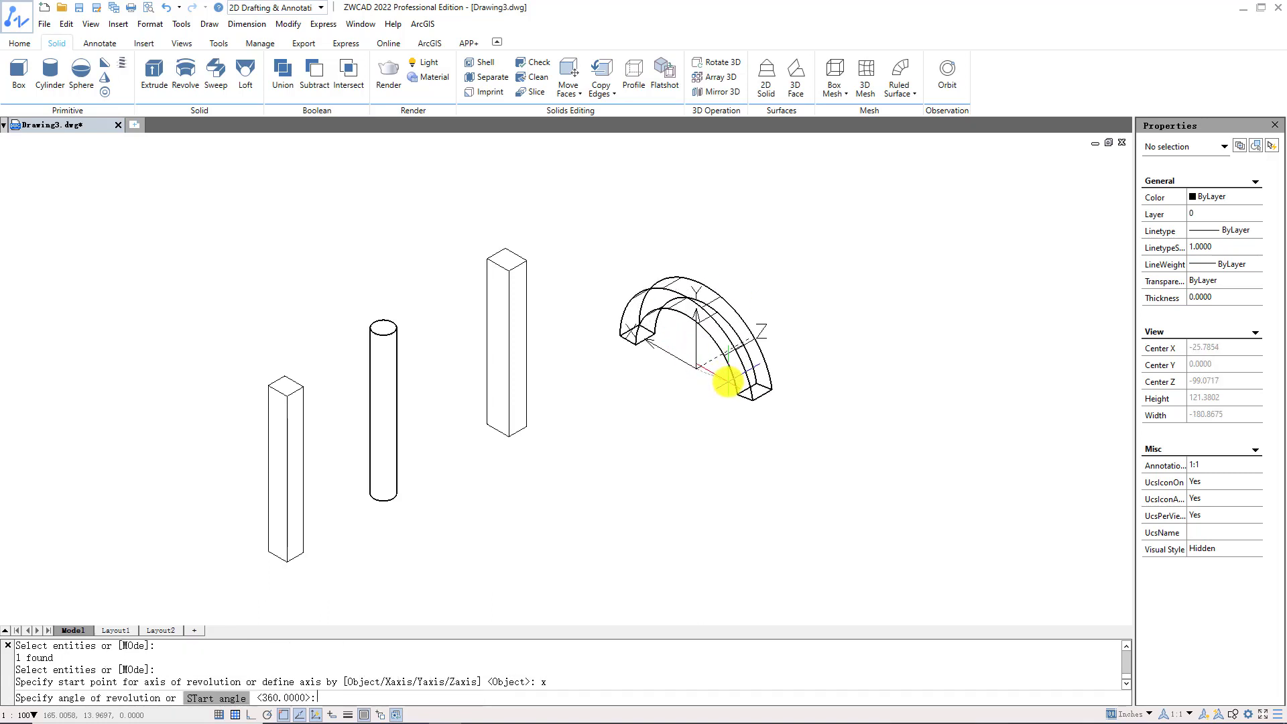
pyautogui.click(831, 394)
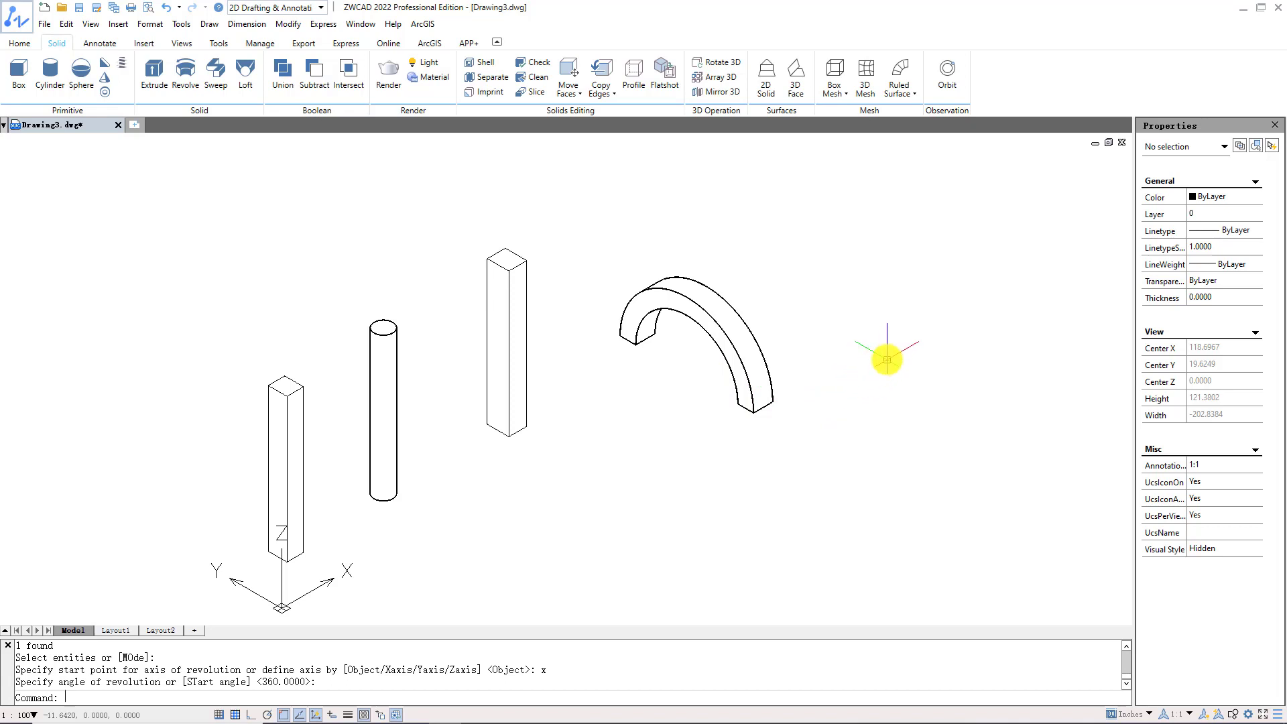
pyautogui.moveTo(887, 360); pyautogui.dragTo(718, 424, button='middle')
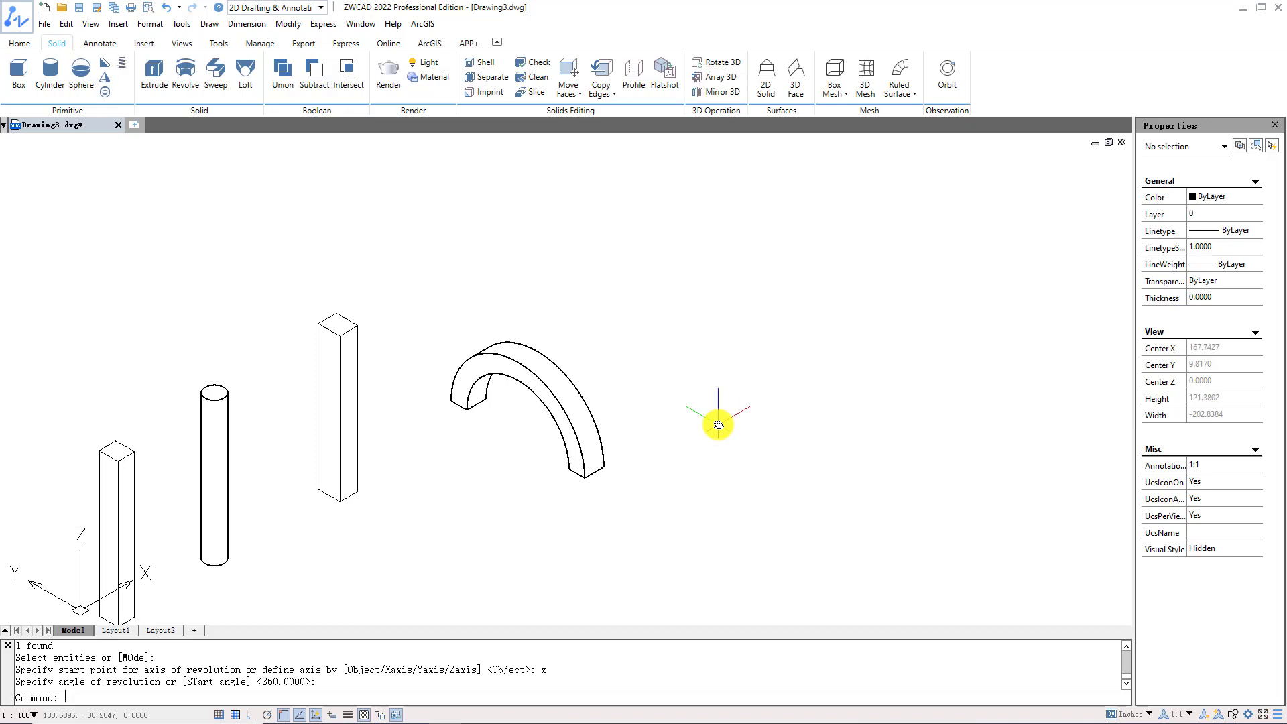
# Draw a small circle beyond the revolved arch as the sweep profile
pyautogui.write('c')
pyautogui.press('Return')
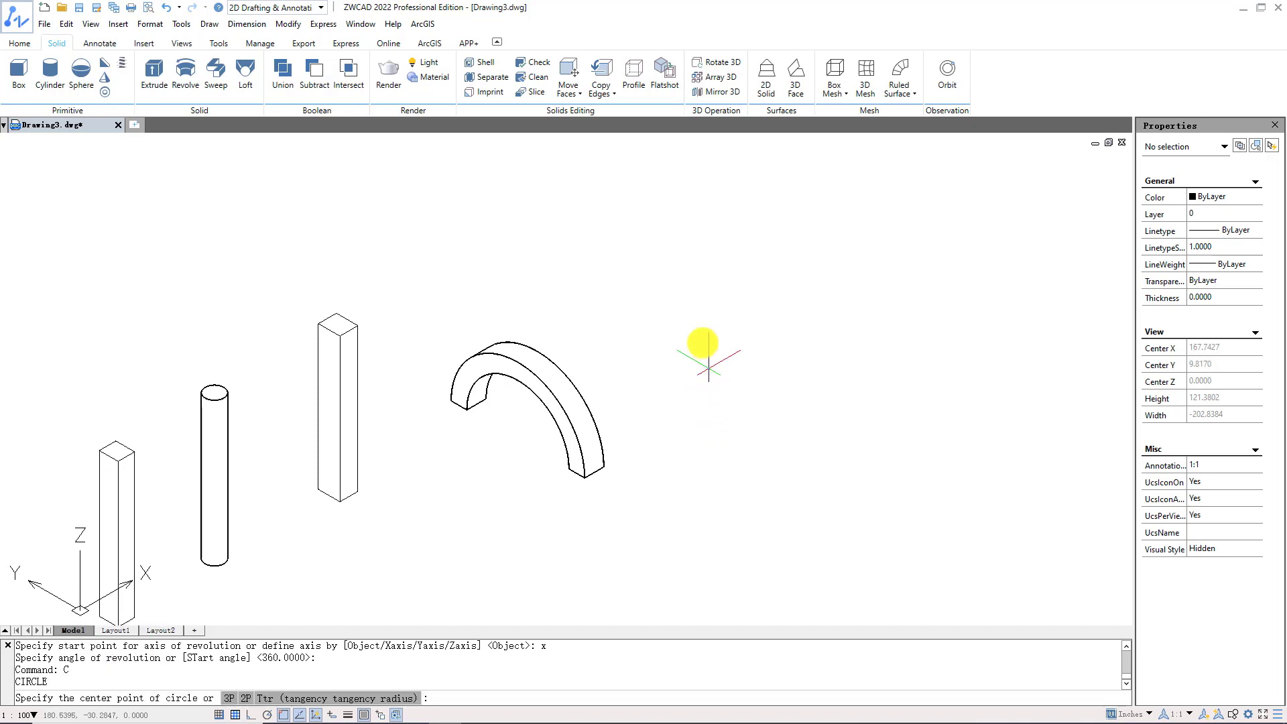
pyautogui.click(699, 316)
pyautogui.click(704, 326)
# Draw a stepped three-segment polyline beyond the circle, with the first leg about 40 units along Y and a jog of about 8 units
pyautogui.write('PL')
pyautogui.press('Return')
pyautogui.click(889, 309)
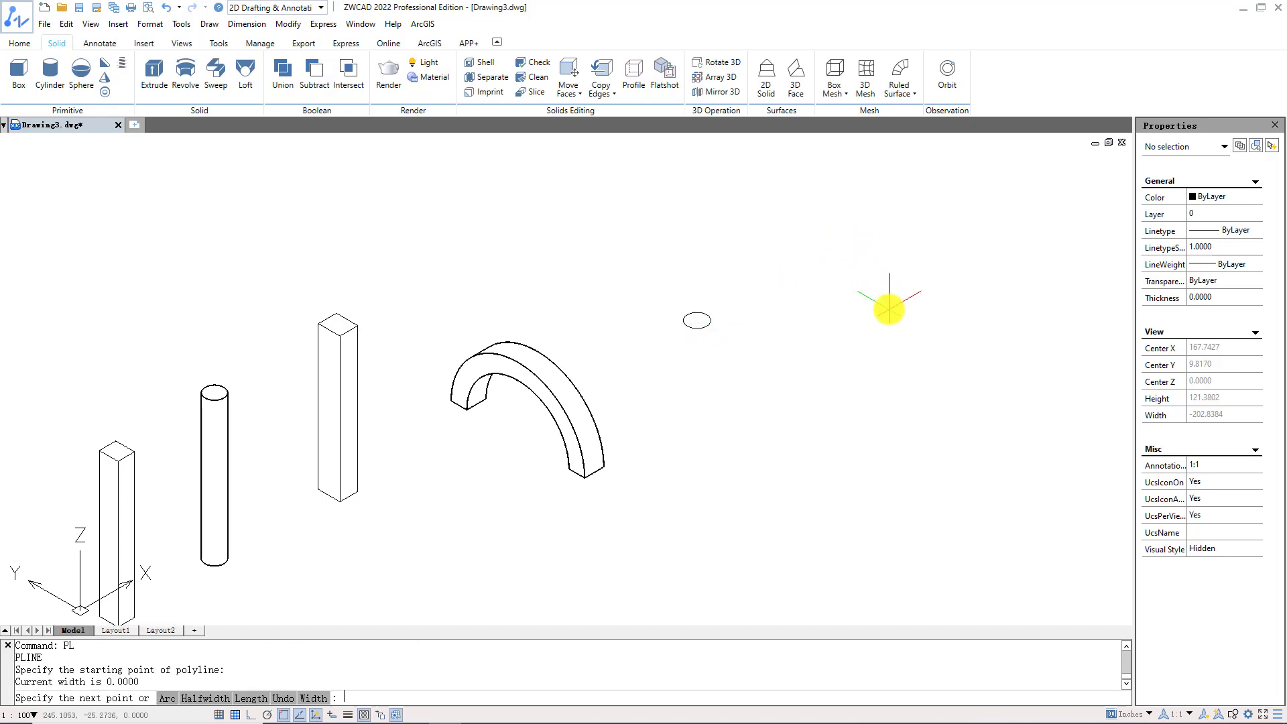
pyautogui.click(775, 245)
pyautogui.click(754, 259)
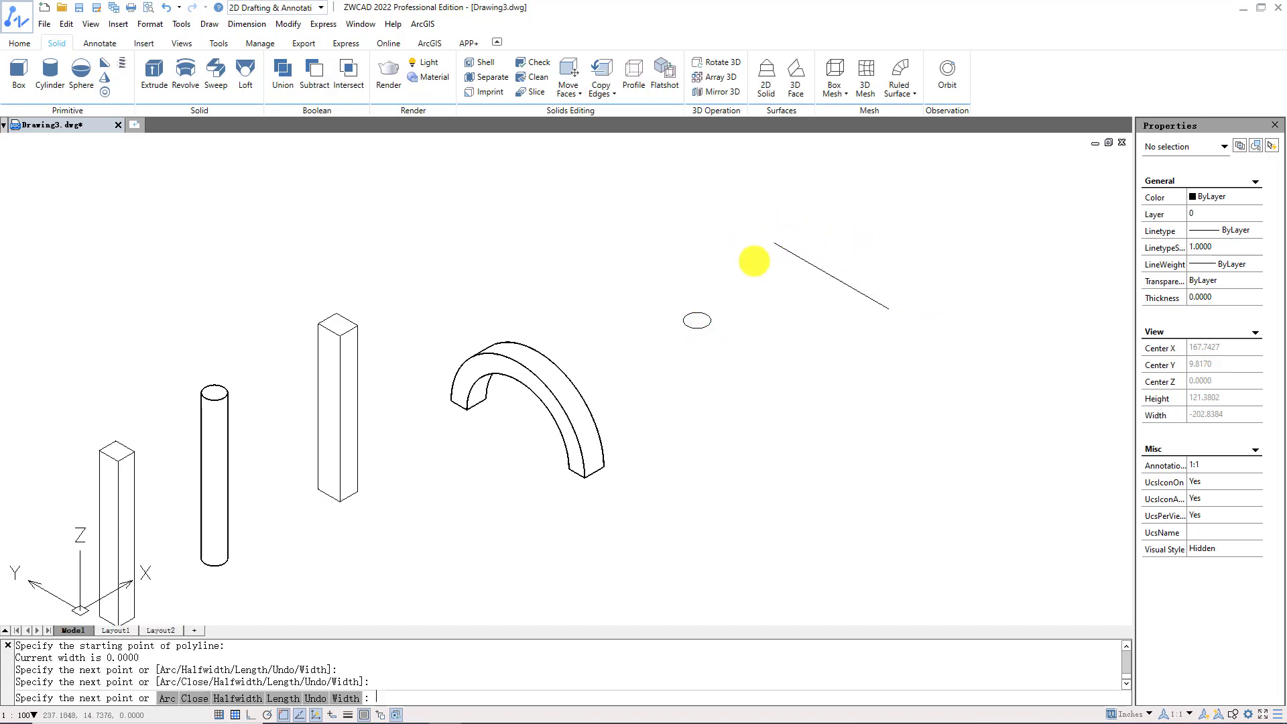
pyautogui.click(664, 206)
pyautogui.rightClick(572, 178)
# Sweep the circle along the stepped polyline to form a solid bar
pyautogui.click(210, 87)
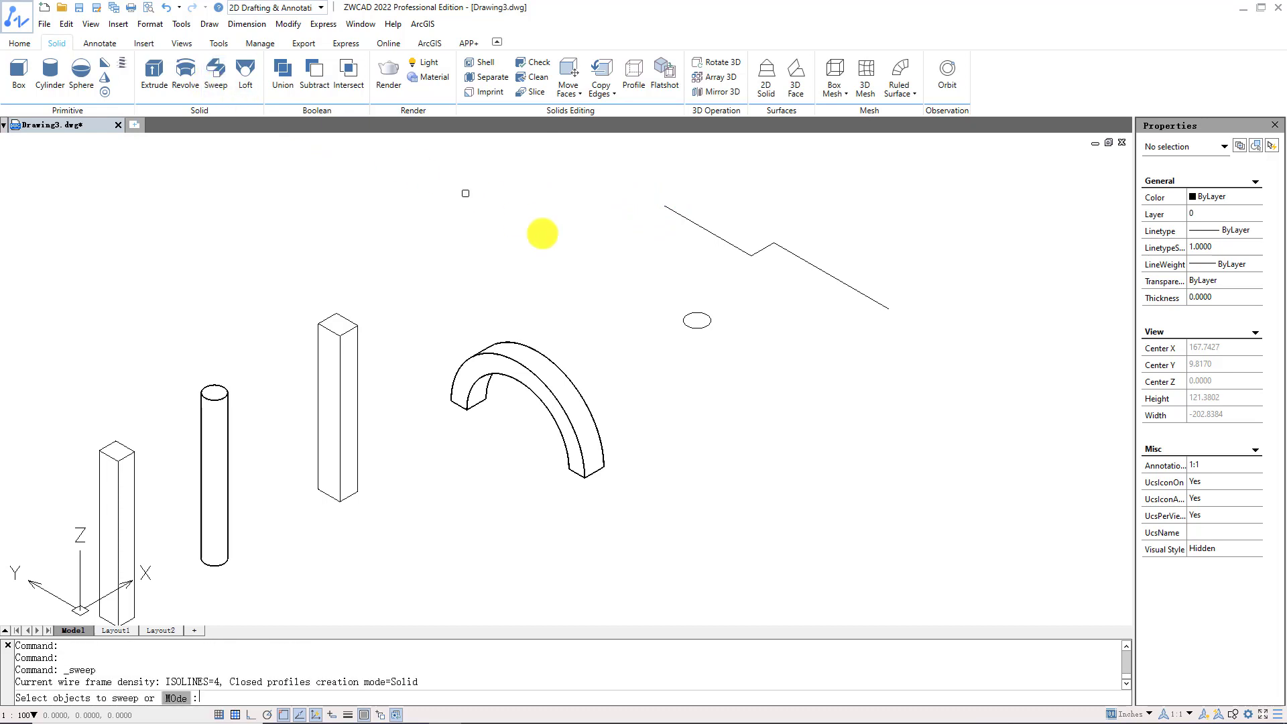
pyautogui.click(690, 316)
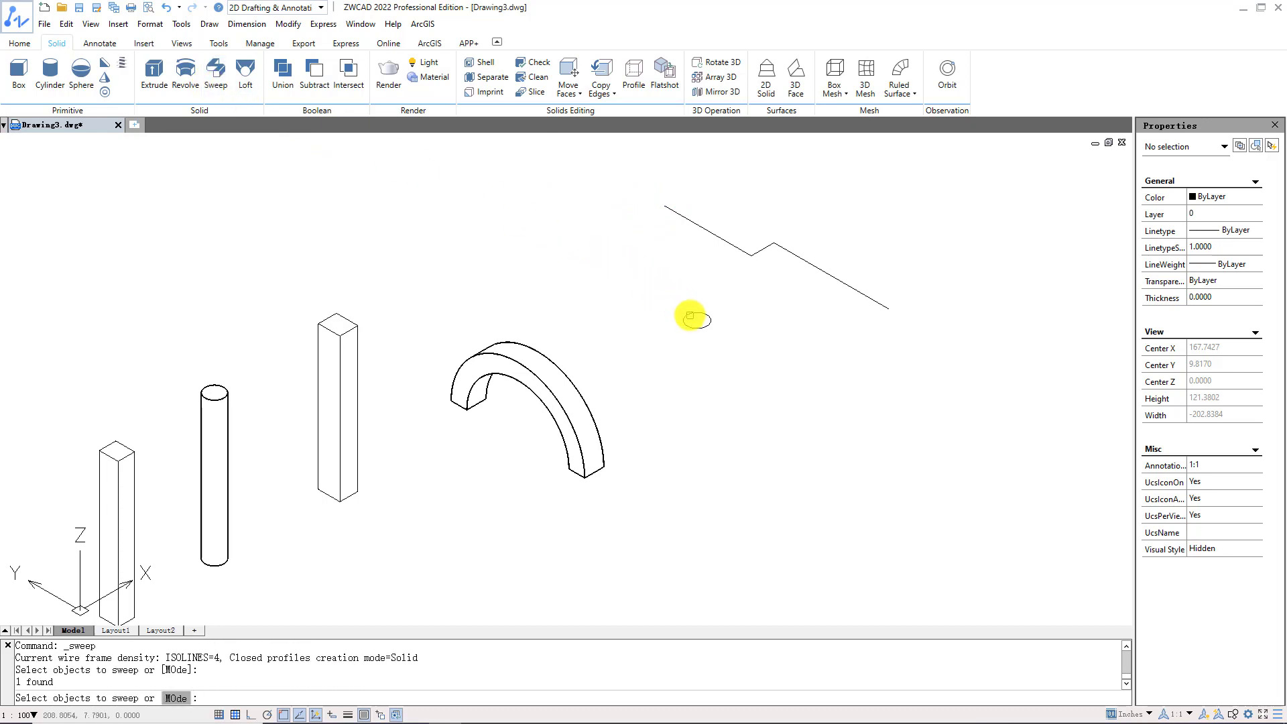
pyautogui.rightClick(691, 315)
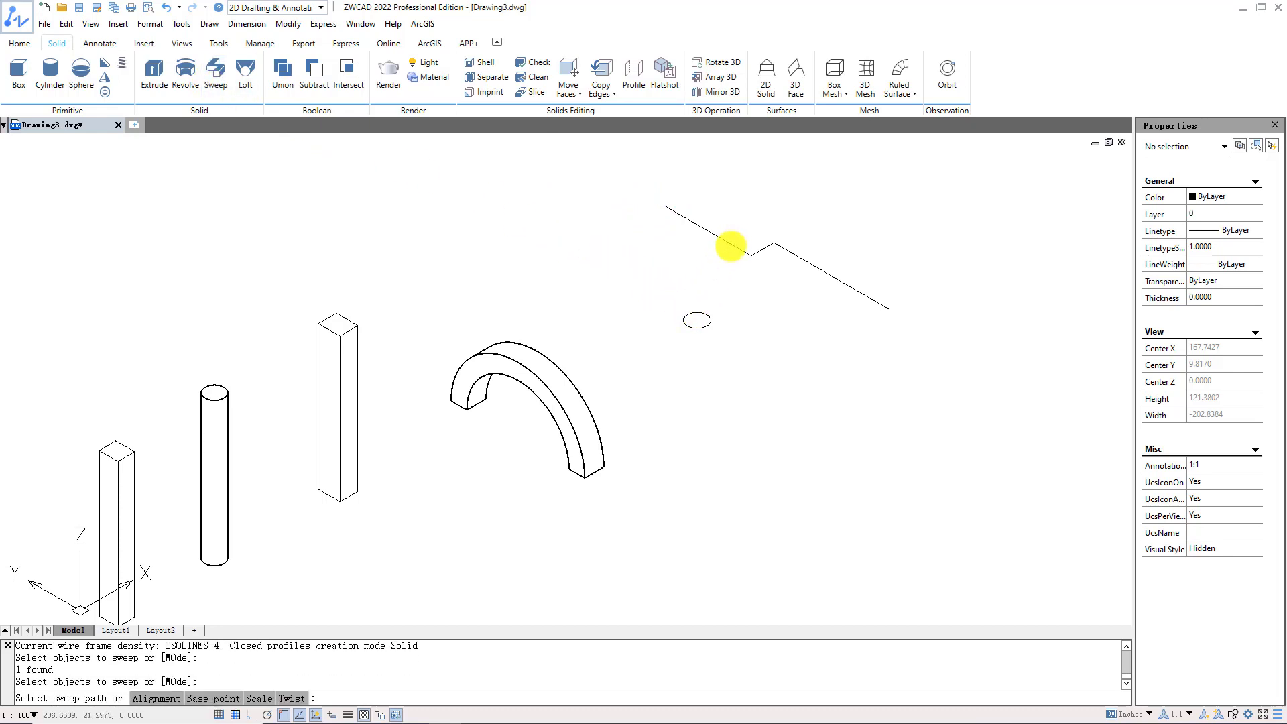
pyautogui.click(731, 246)
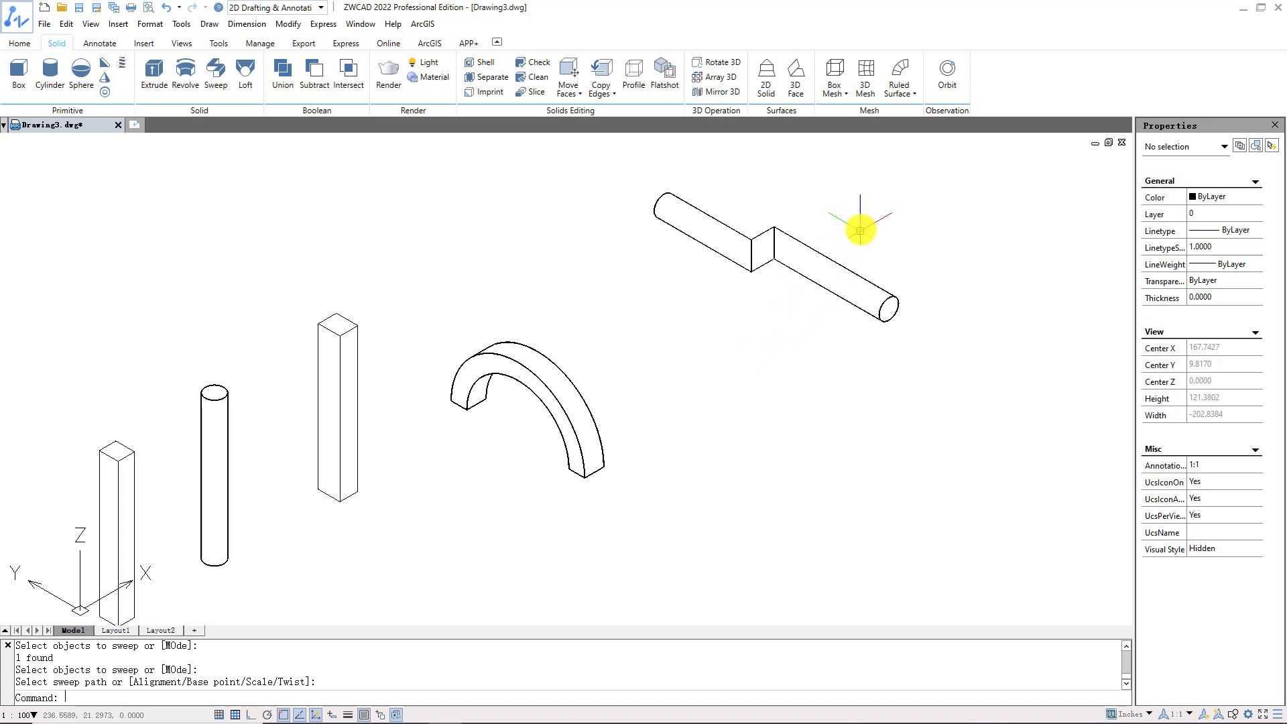
# Draw a rectangle about 49 by 39 units in the empty area beyond the swept bar
pyautogui.moveTo(865, 212)
pyautogui.mouseDown(button='middle')
pyautogui.moveTo(658, 382)
pyautogui.moveTo(613, 354)
pyautogui.mouseUp(button='middle')
pyautogui.write('rec')
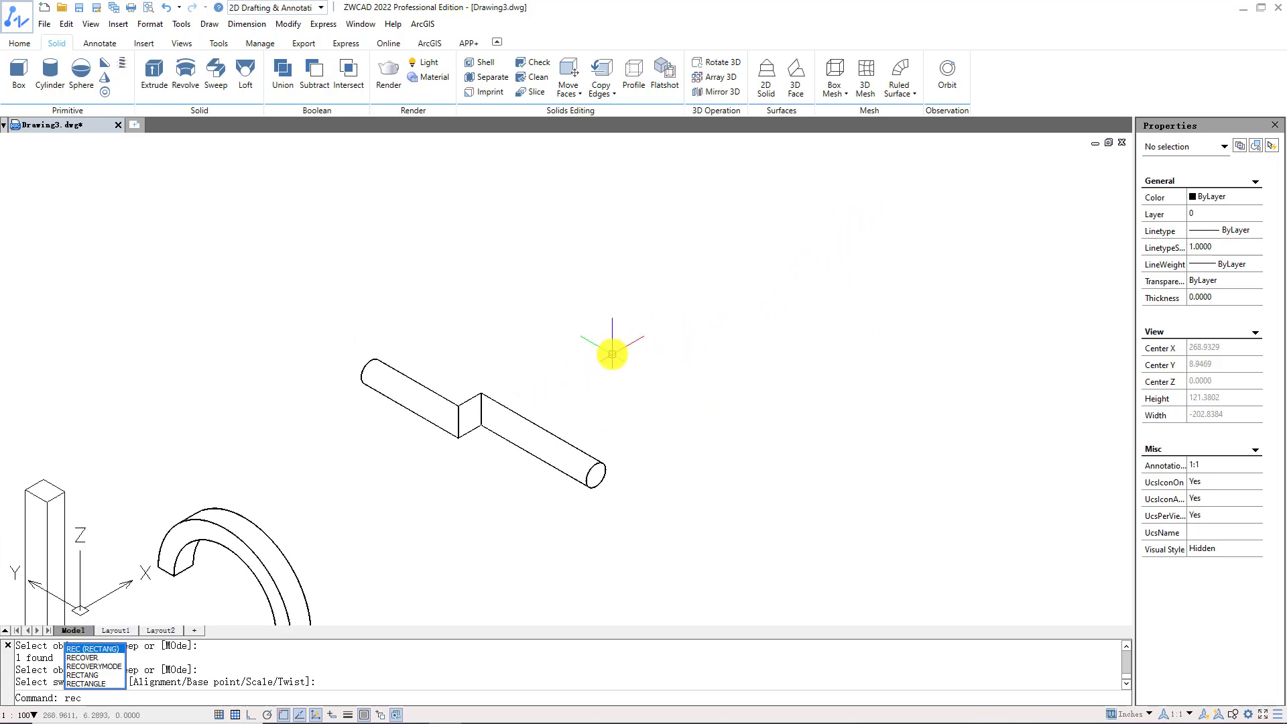
pyautogui.press('Return')
pyautogui.click(647, 324)
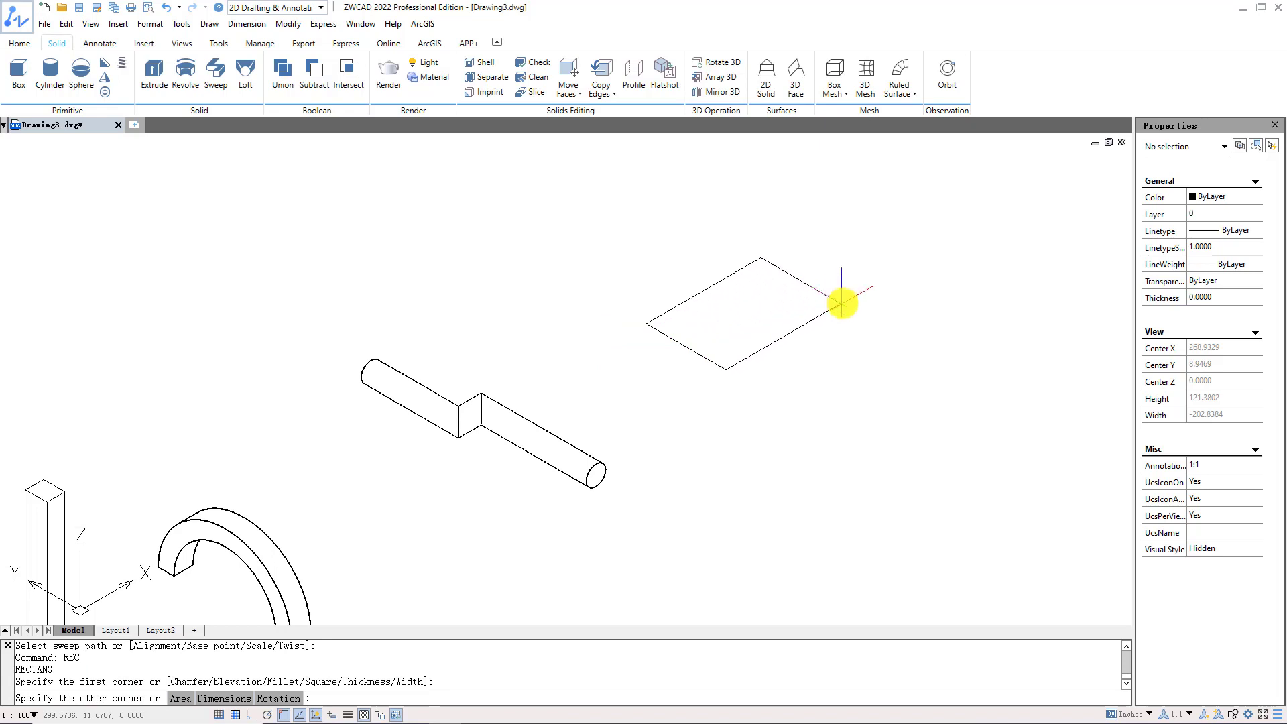
pyautogui.click(899, 307)
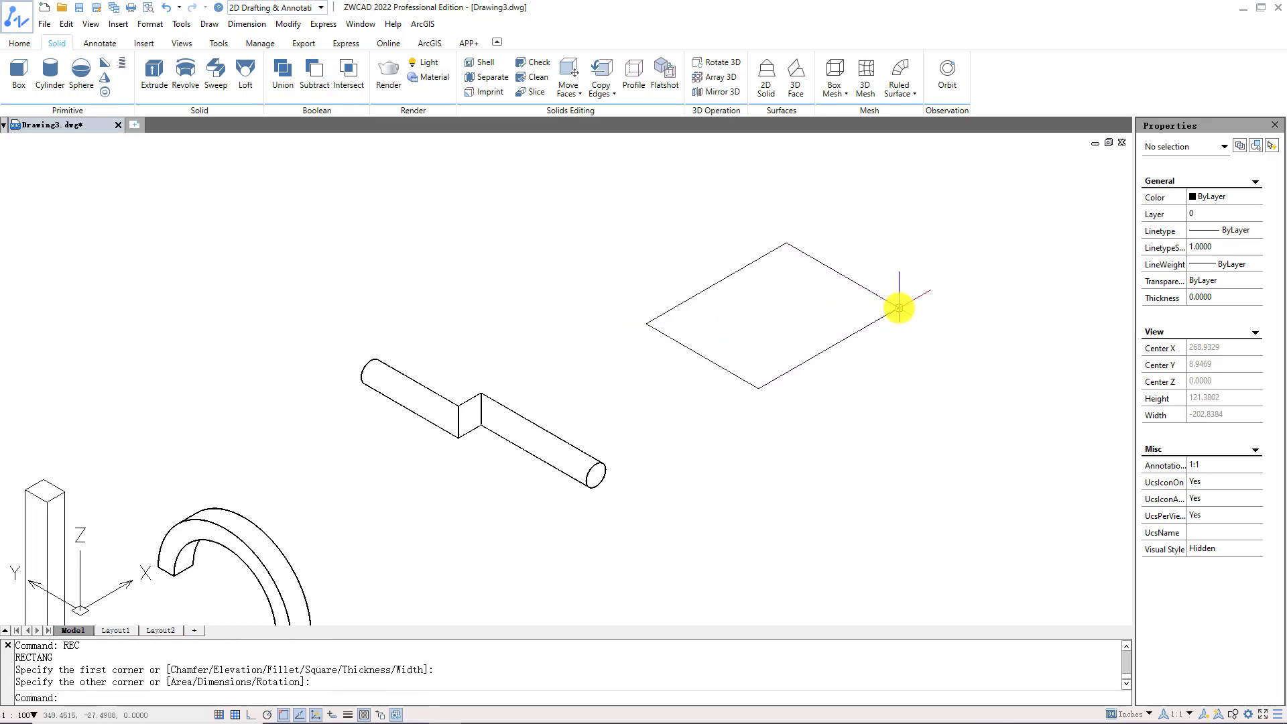
# Draw a smaller rectangle inside the large one, starting from the large rectangle's nearest corner
pyautogui.write('rec')
pyautogui.press('Return')
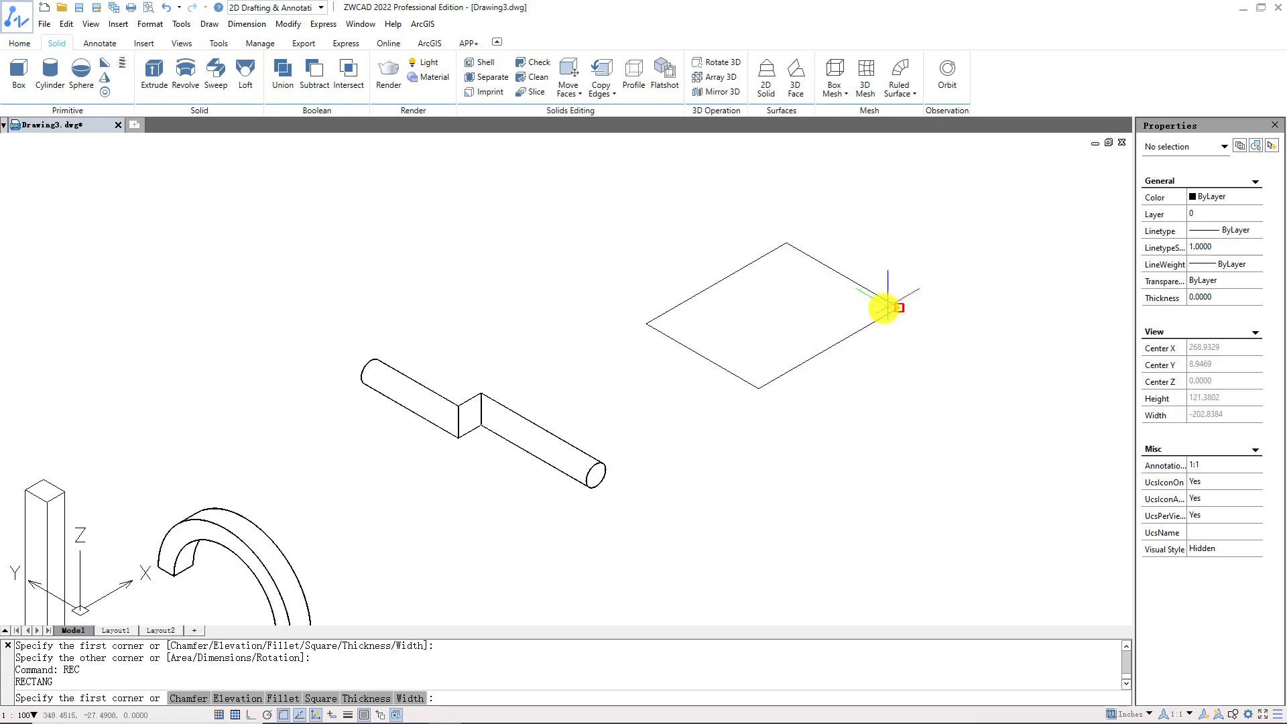
pyautogui.click(759, 387)
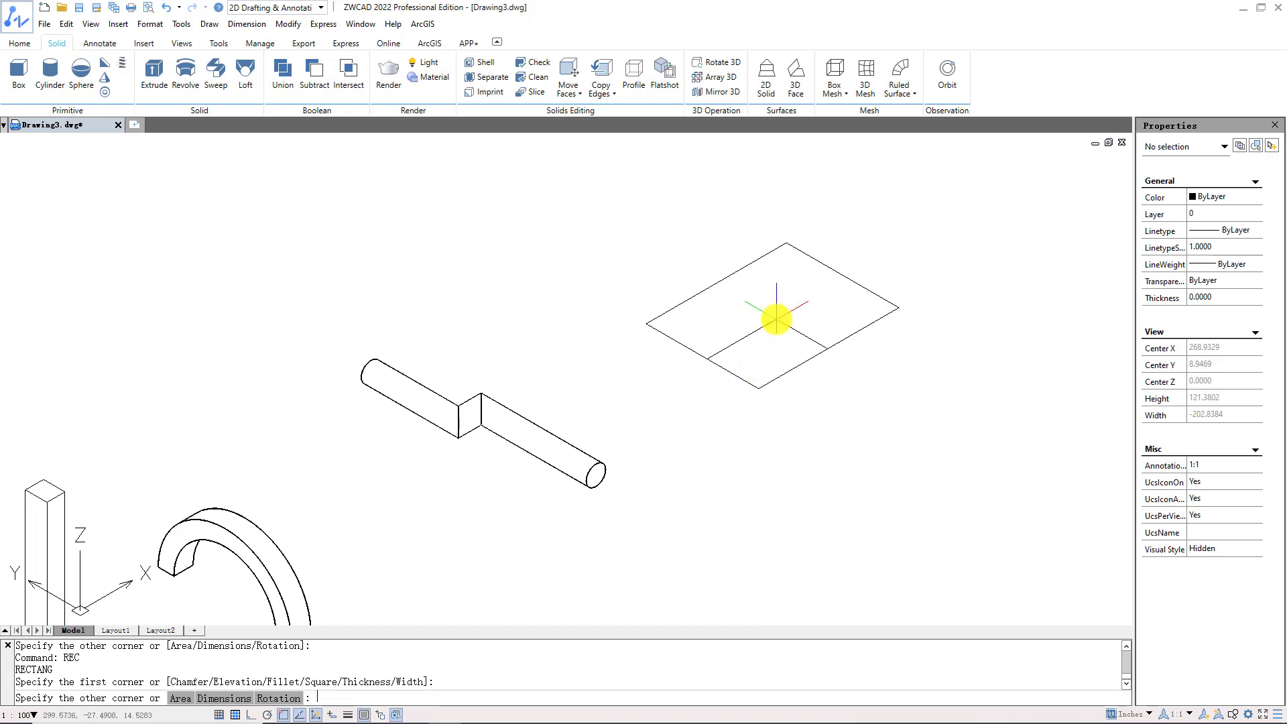
pyautogui.click(787, 299)
# Move the smaller rectangle about 13 units straight up along Z, using the shared corner as base point
pyautogui.click(786, 313)
pyautogui.click(759, 305)
pyautogui.write('m')
pyautogui.press('Return')
pyautogui.click(759, 388)
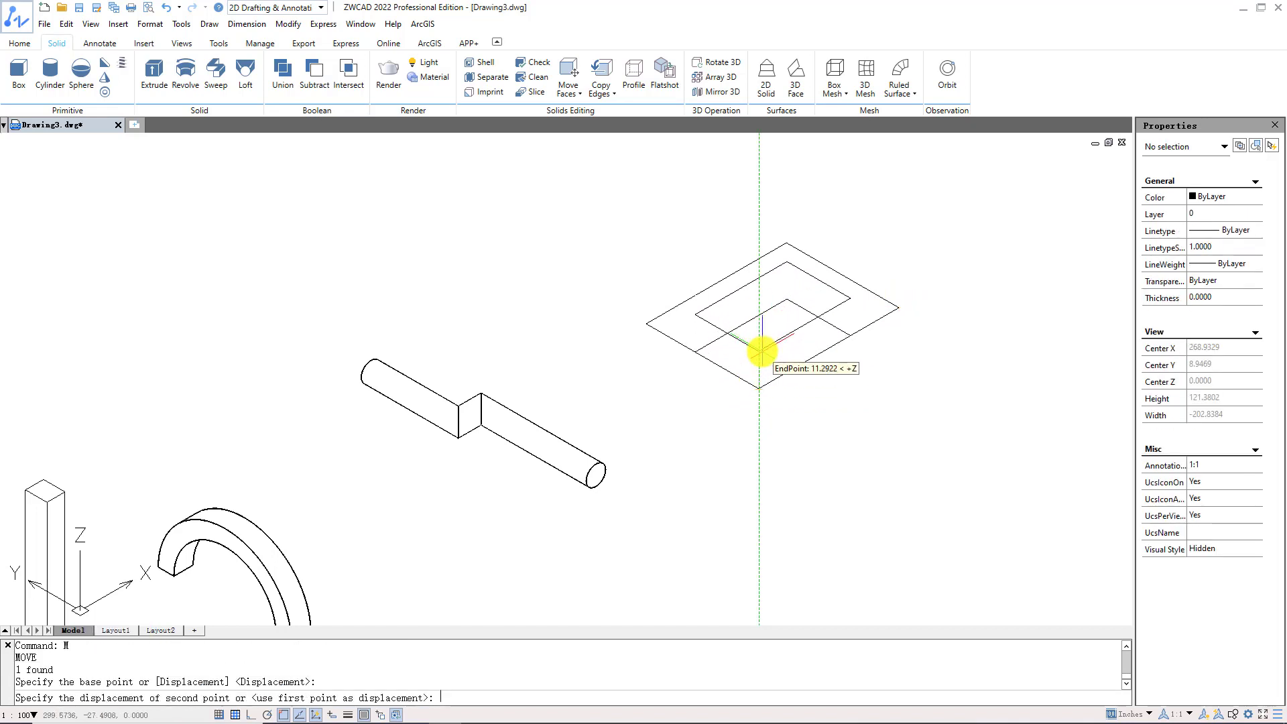
pyautogui.click(761, 347)
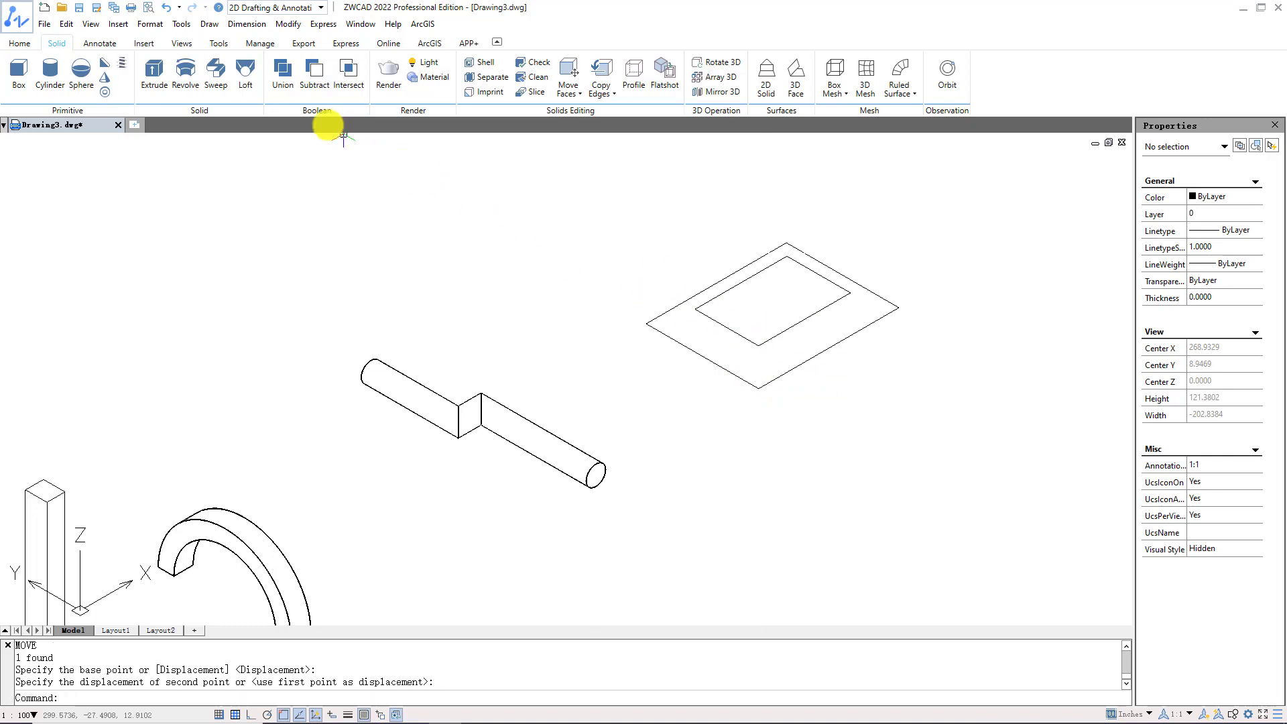
# Loft from the large rectangle to the raised smaller one using the Cross sections only option
pyautogui.click(246, 75)
pyautogui.click(830, 348)
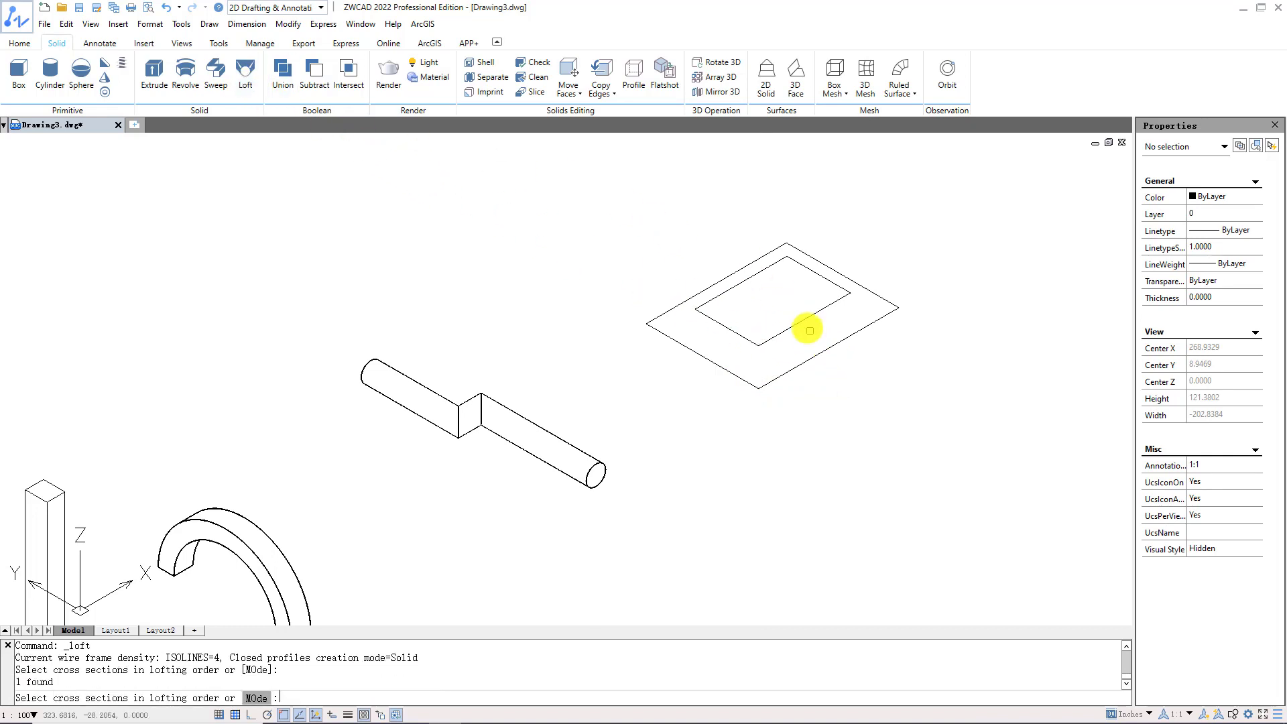
pyautogui.click(802, 323)
pyautogui.press('Return')
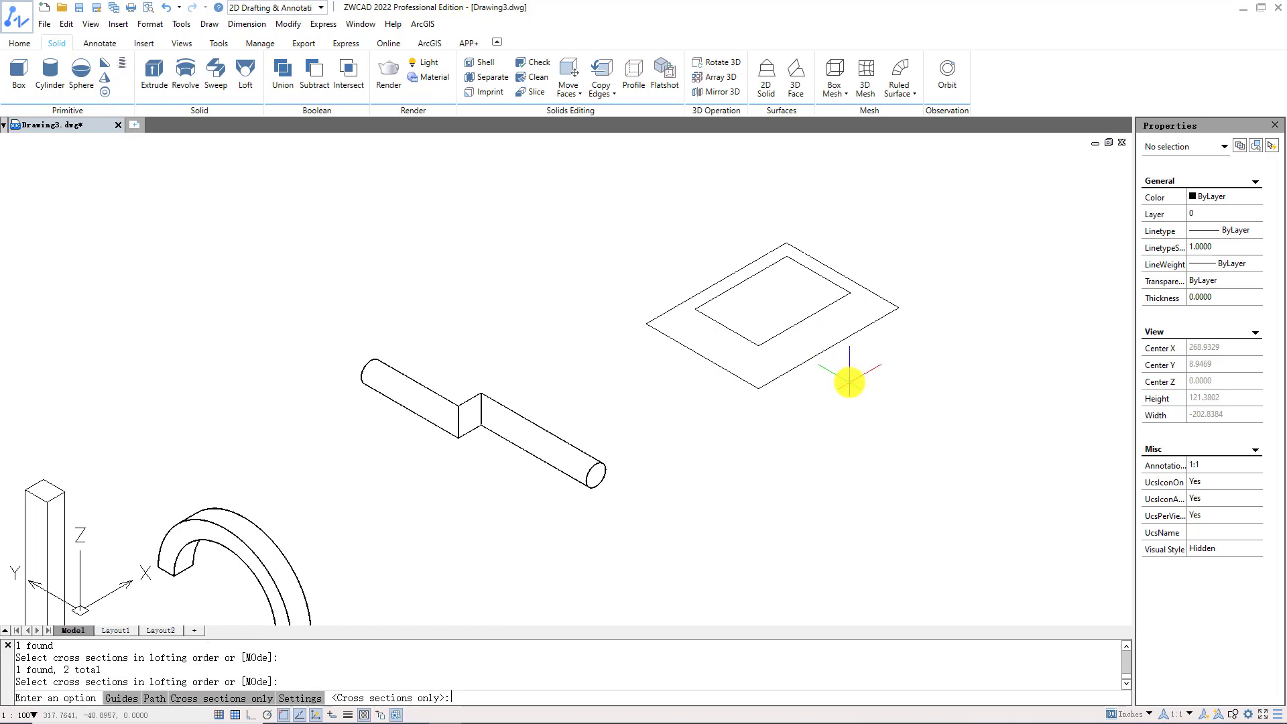
pyautogui.press('Return')
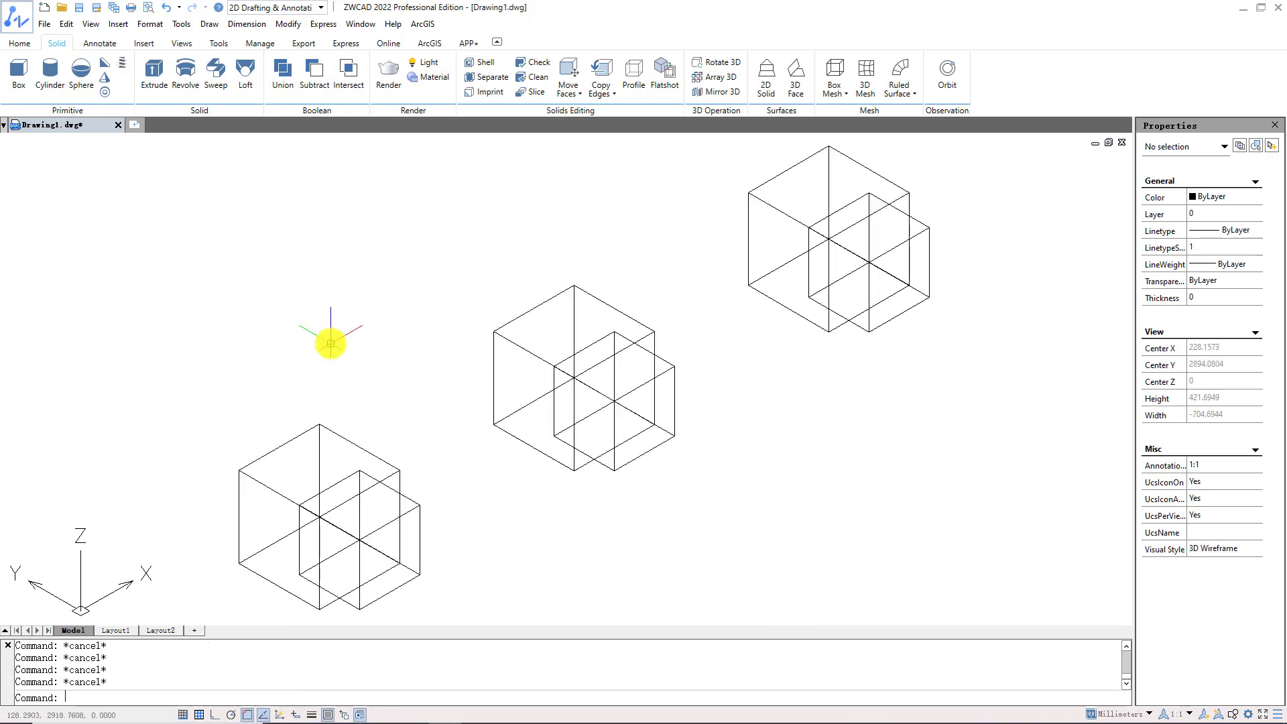
# Union the large and small boxes of the first overlapping pair, nearest the UCS icon, into one solid
pyautogui.click(345, 438)
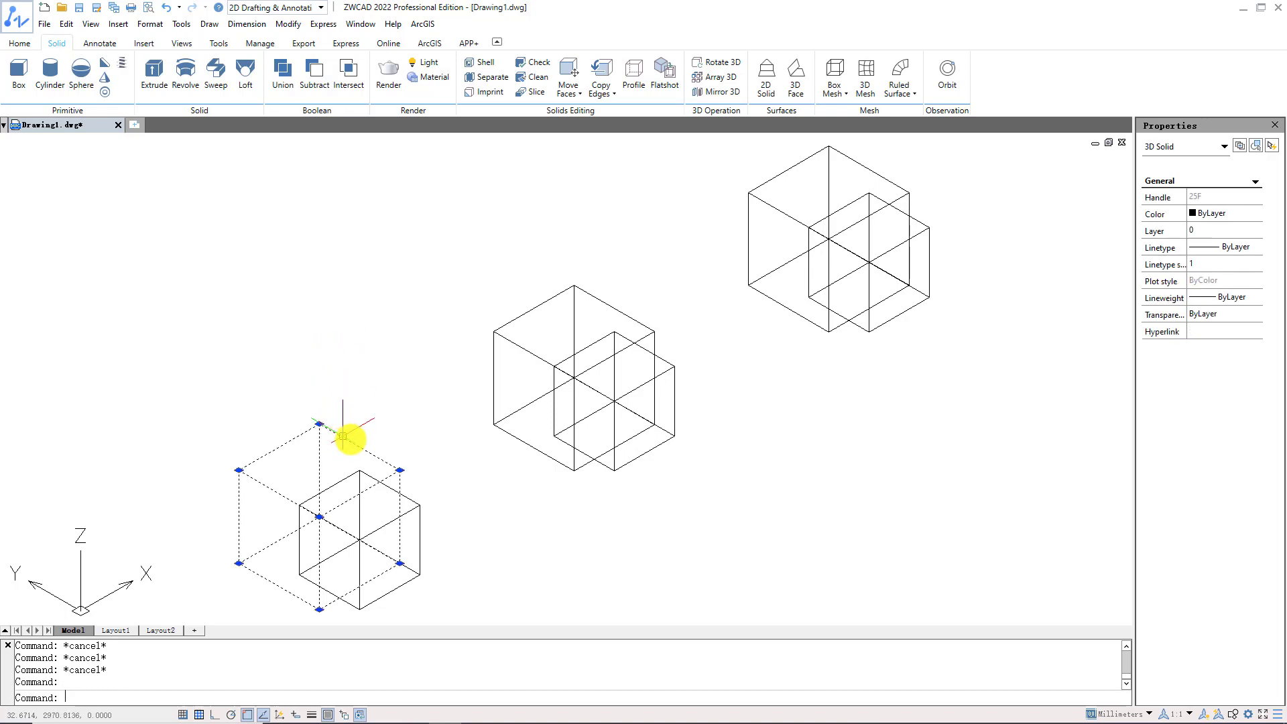
pyautogui.press('Escape')
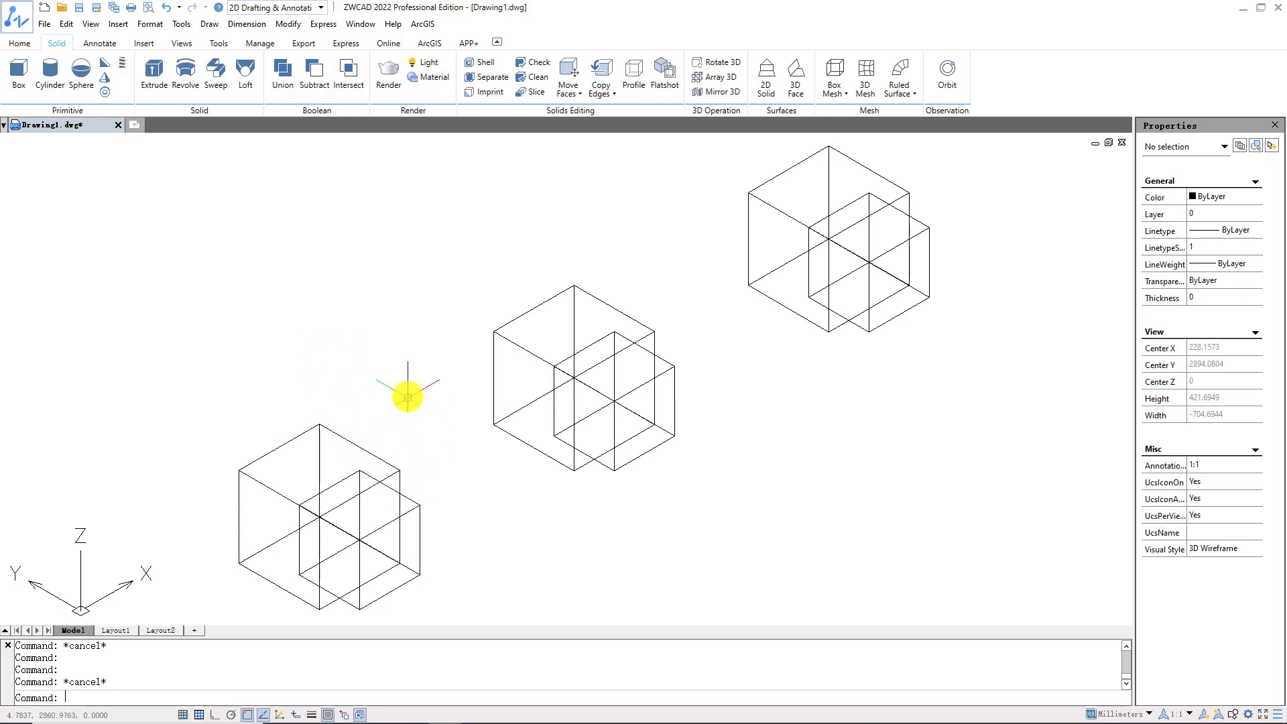
pyautogui.click(282, 73)
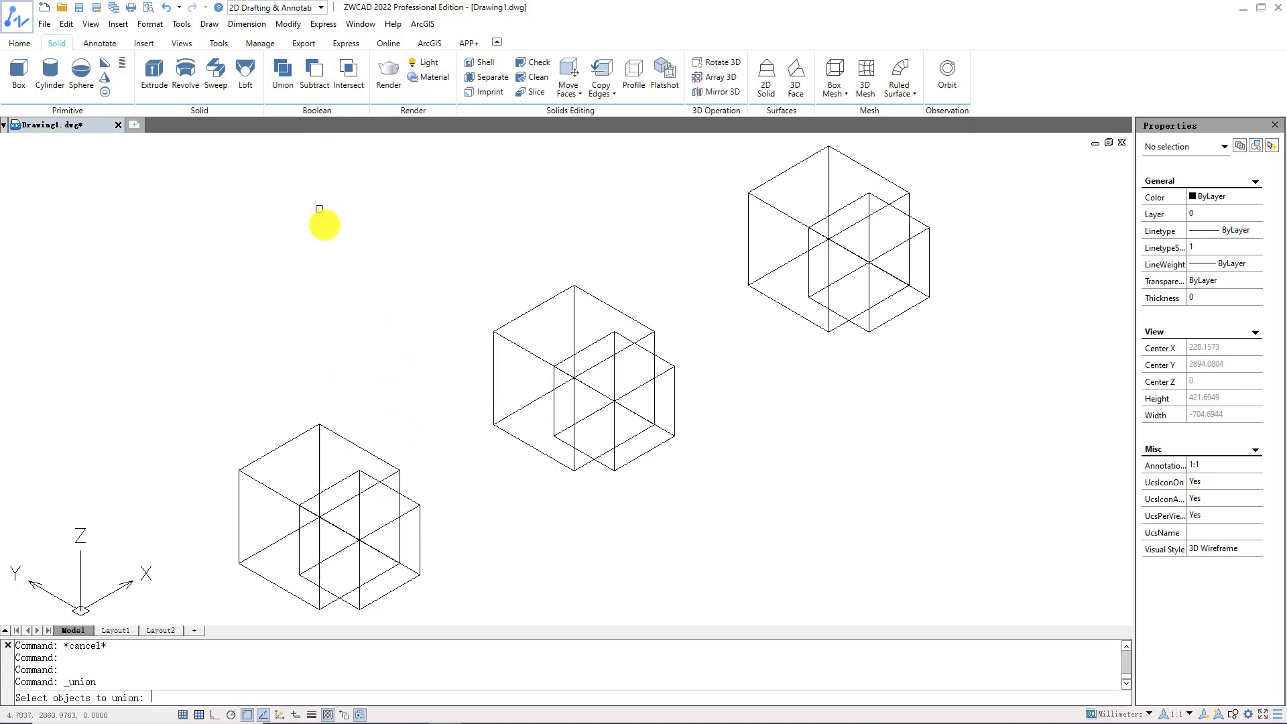
pyautogui.click(374, 452)
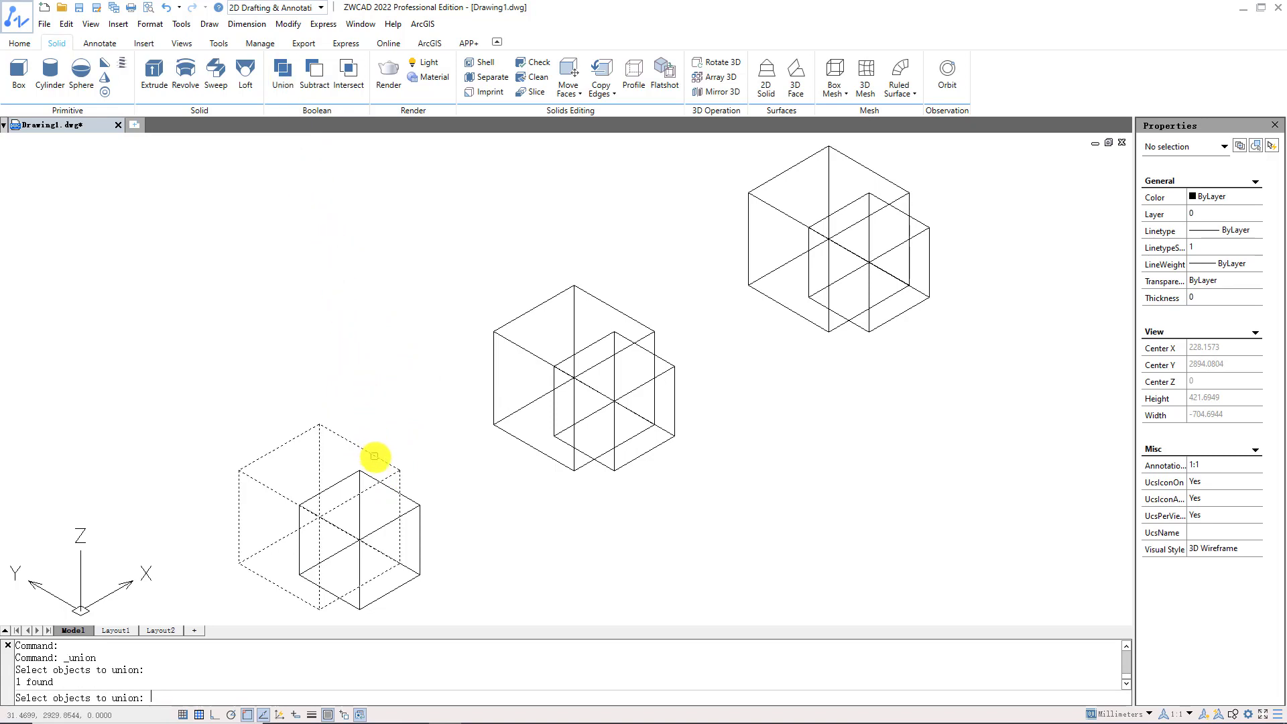
pyautogui.click(403, 496)
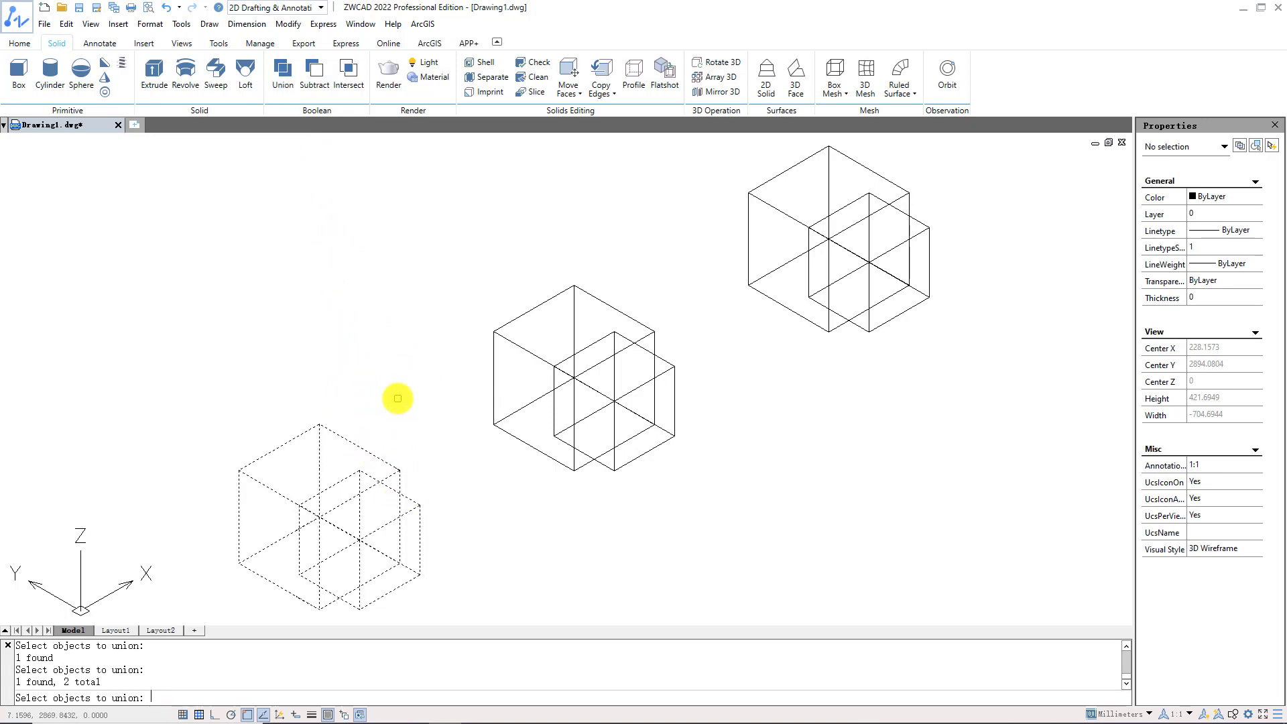
pyautogui.press('Return')
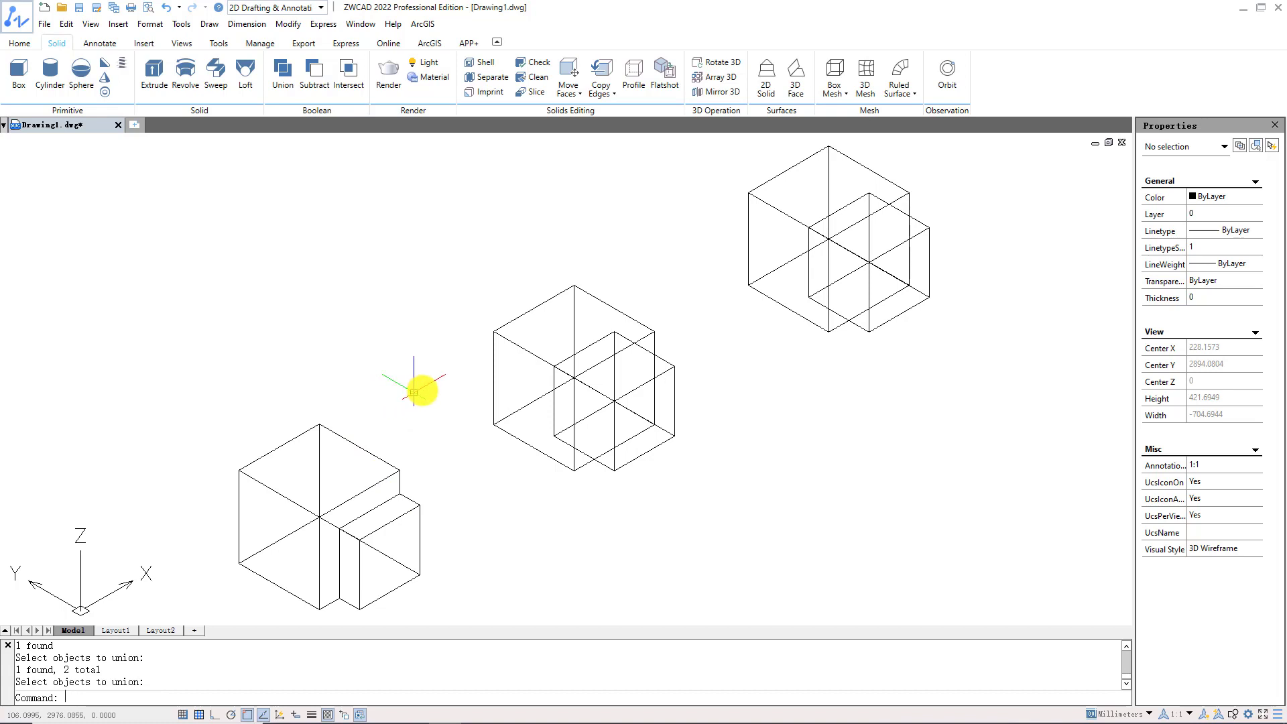
# Subtract the small box from the large box in the middle overlapping pair
pyautogui.click(588, 387)
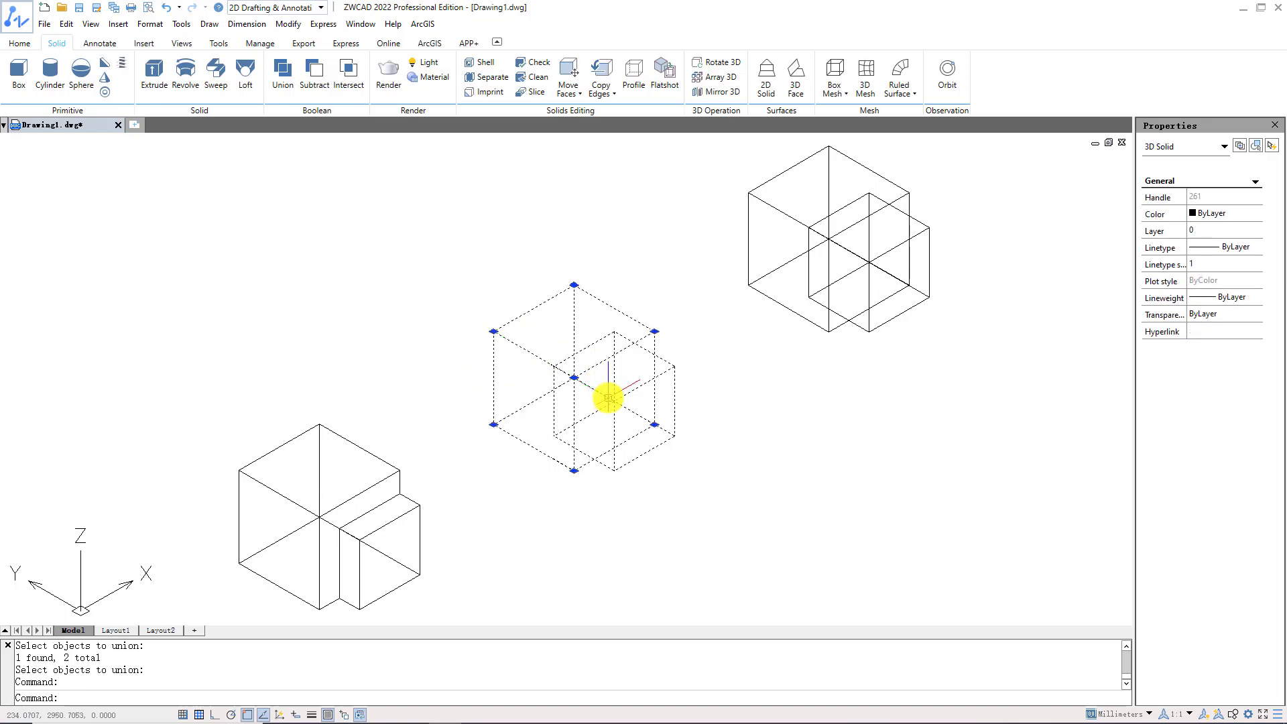
pyautogui.press('Escape')
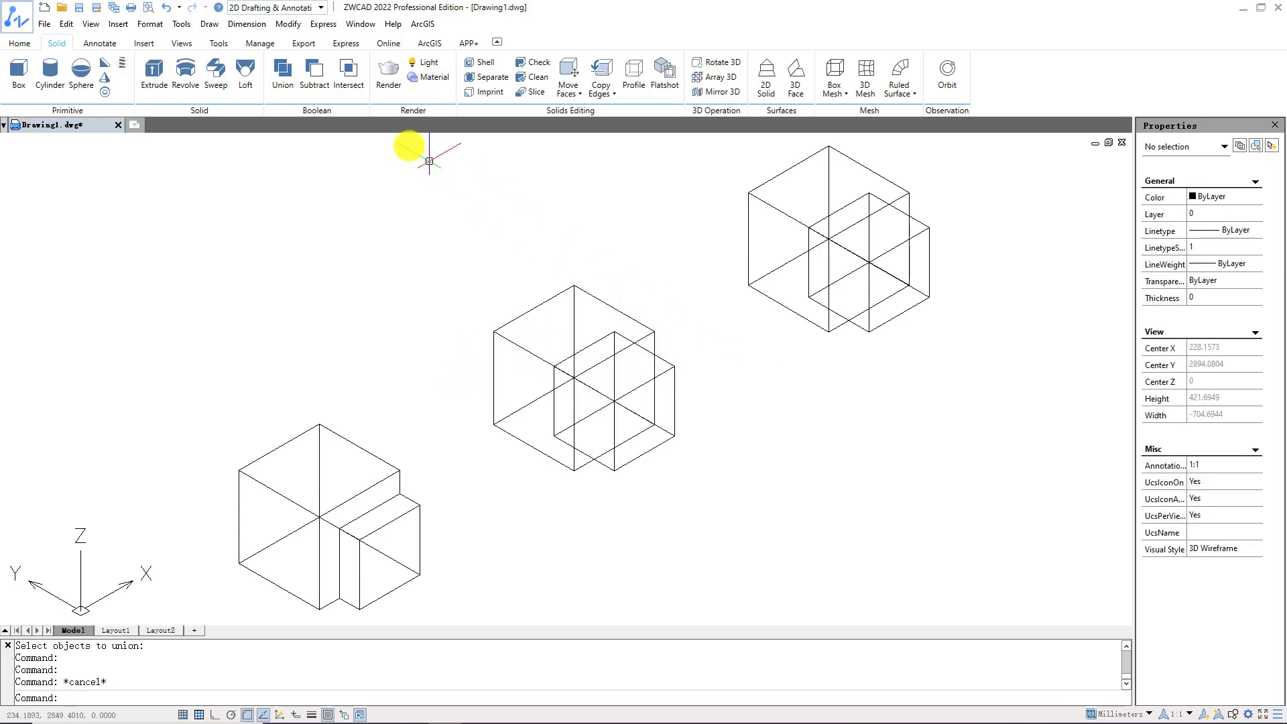
pyautogui.click(314, 71)
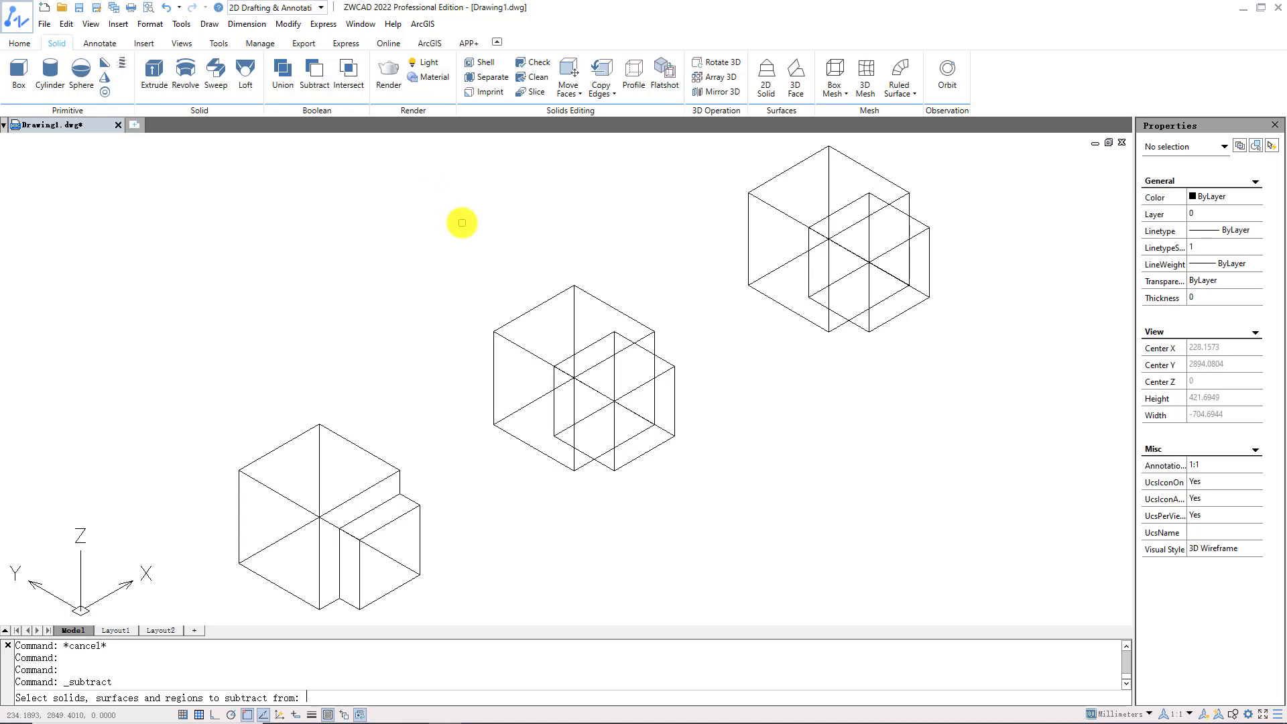
pyautogui.click(554, 298)
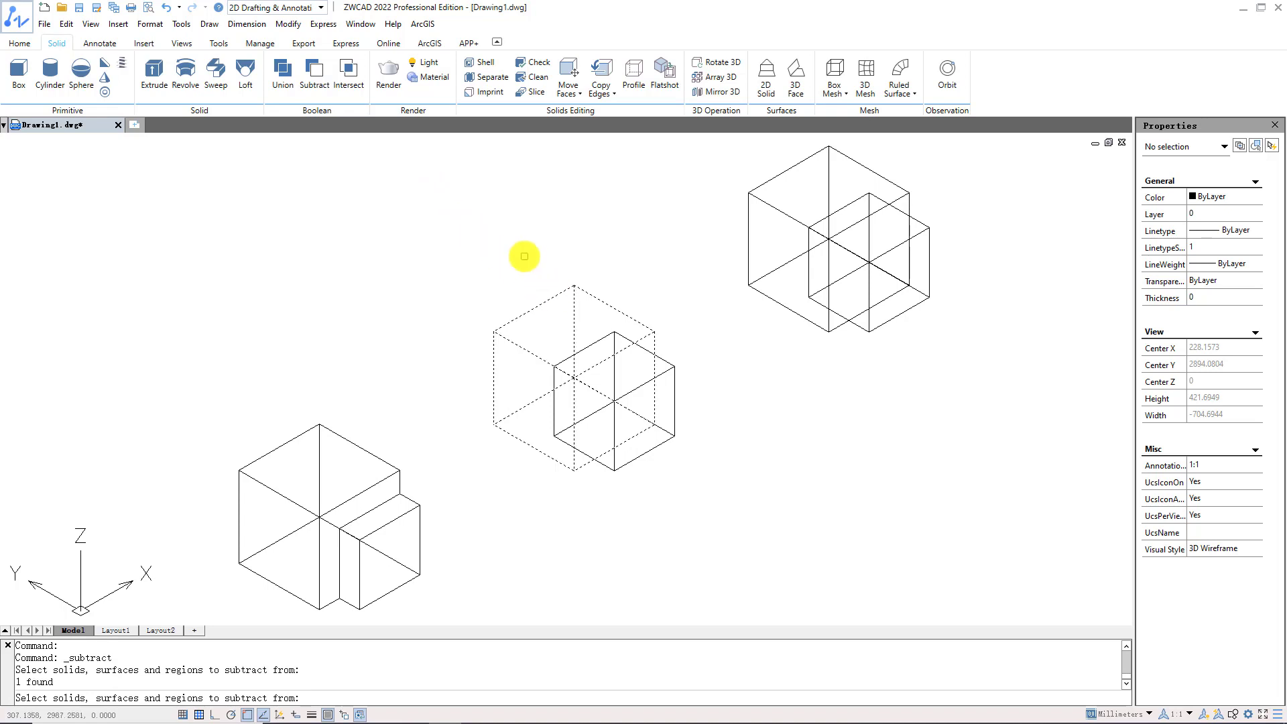
pyautogui.press('Return')
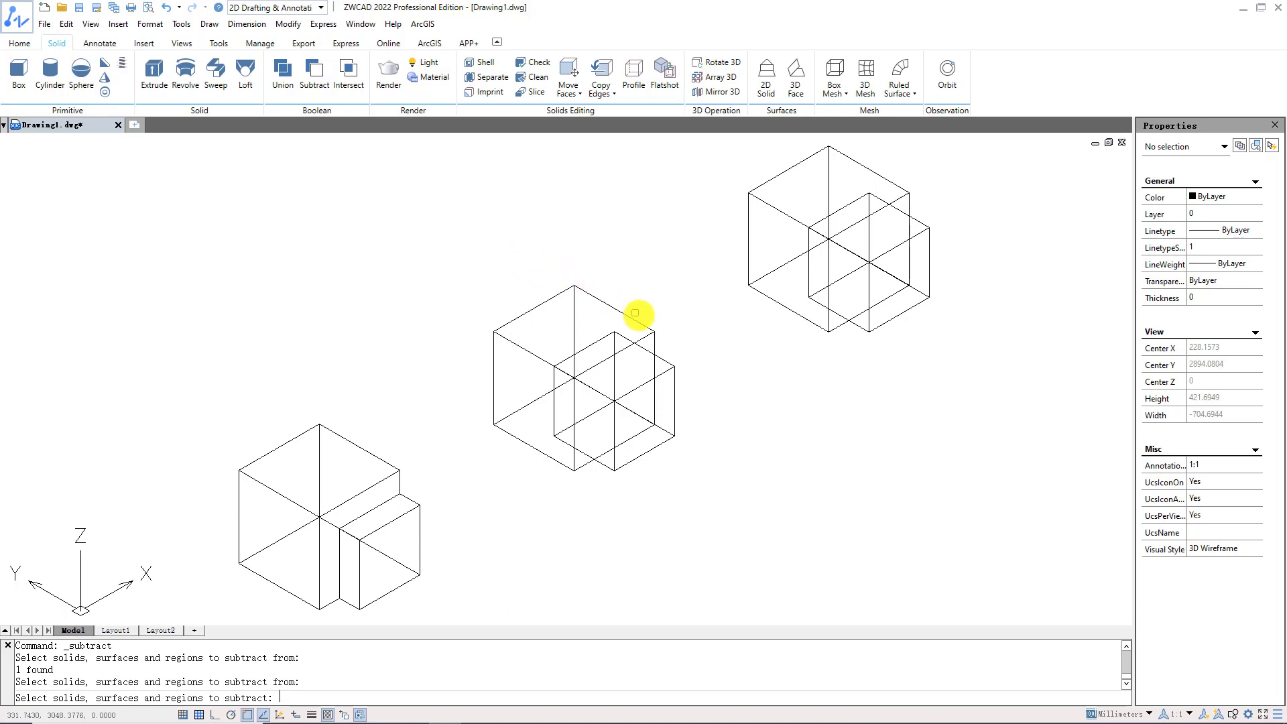
pyautogui.click(677, 369)
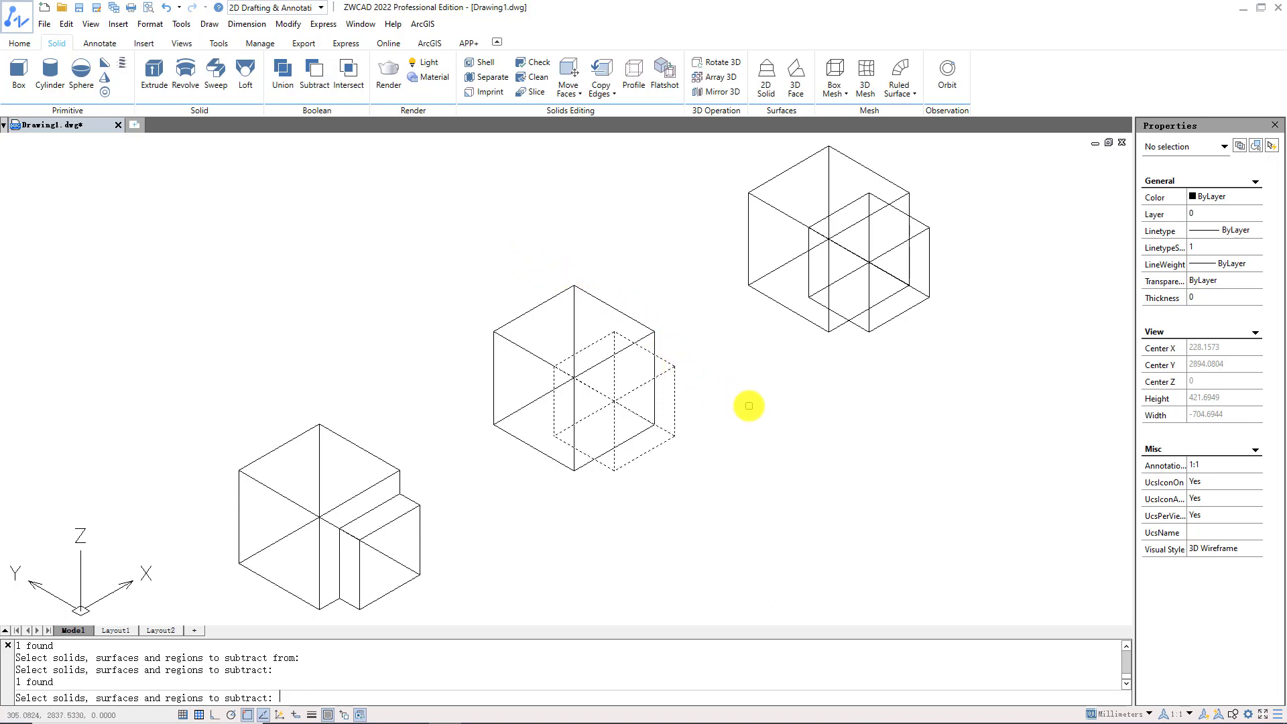
pyautogui.press('Return')
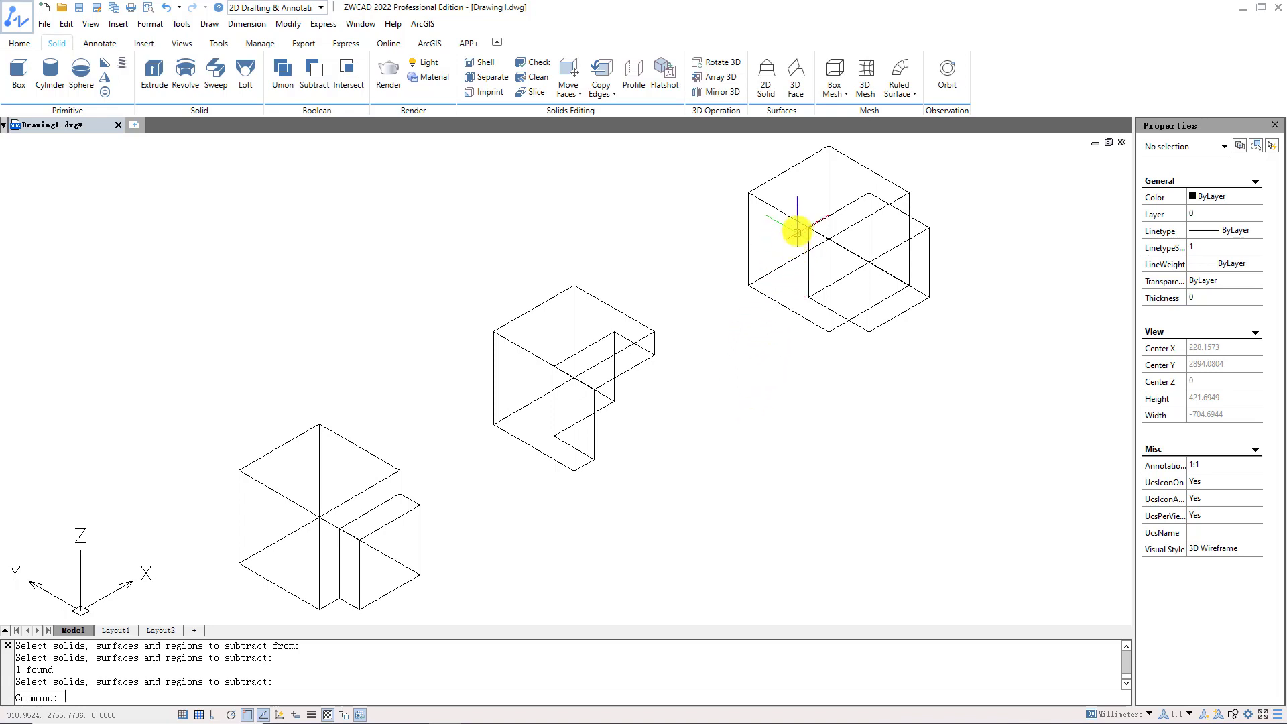
# Intersect the large and small boxes of the remaining overlapping pair, farthest from the UCS icon
pyautogui.click(798, 227)
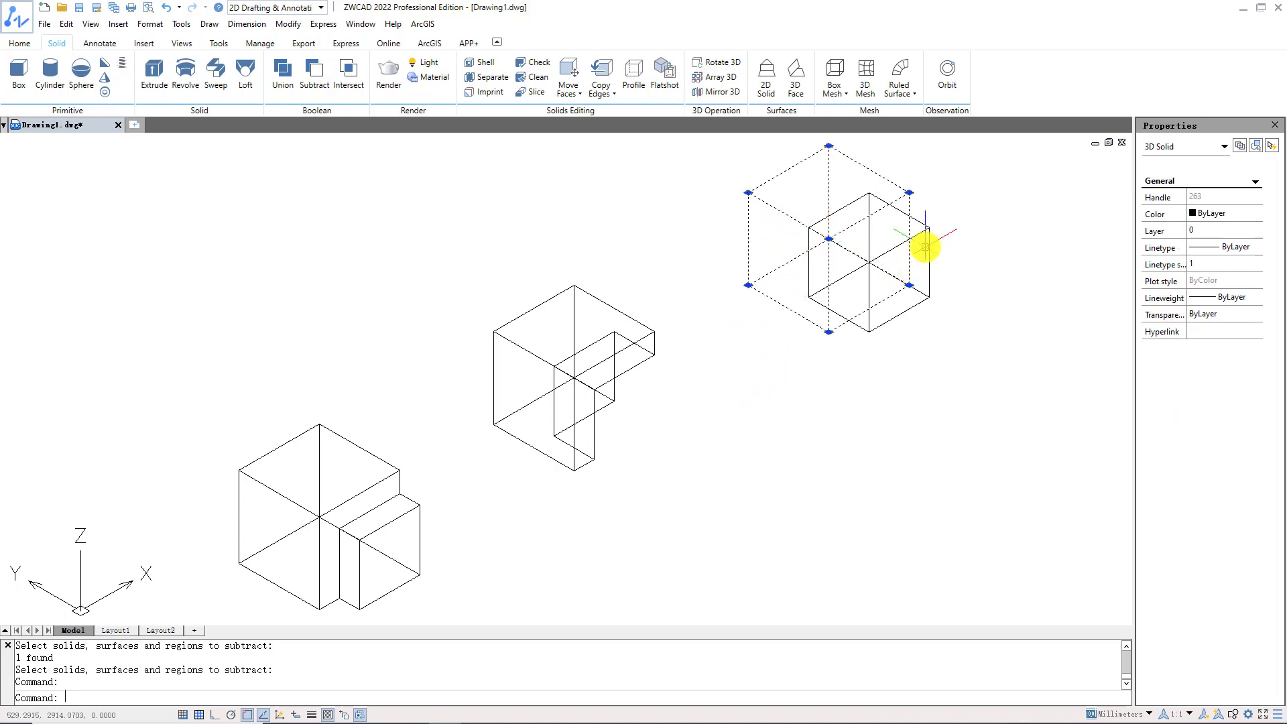
pyautogui.press('Escape')
pyautogui.click(349, 75)
pyautogui.click(791, 169)
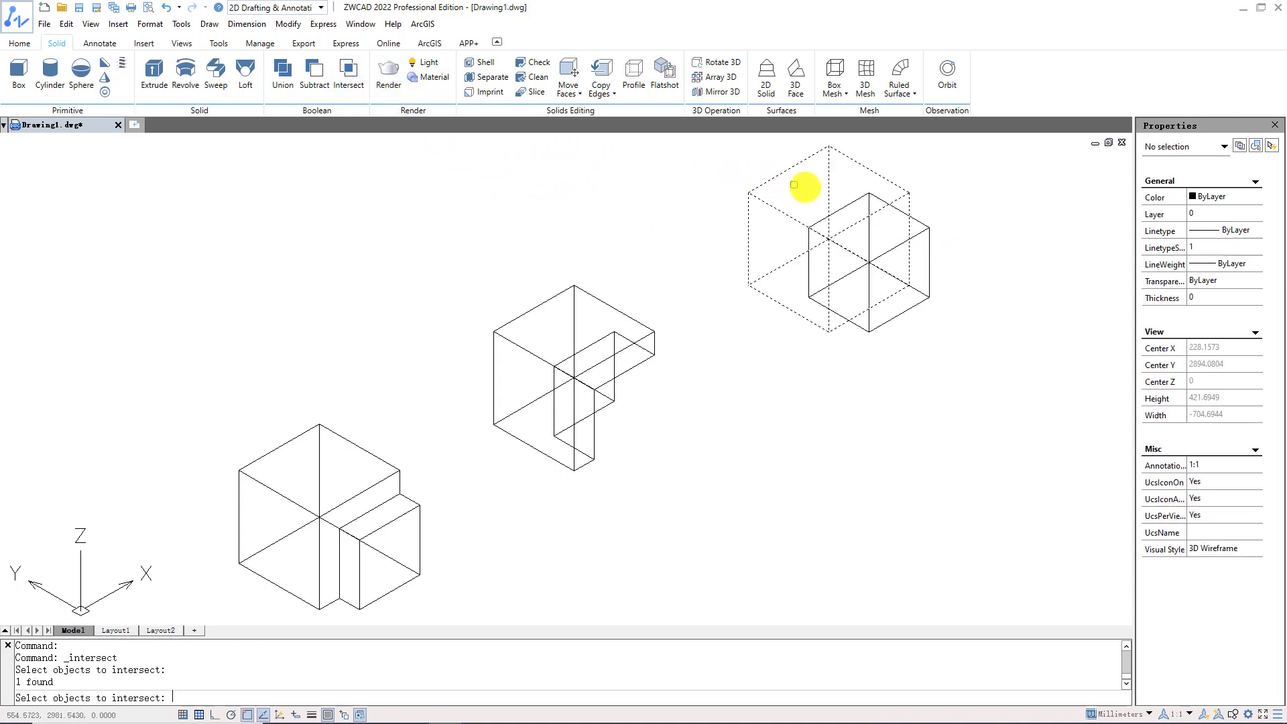
pyautogui.click(922, 217)
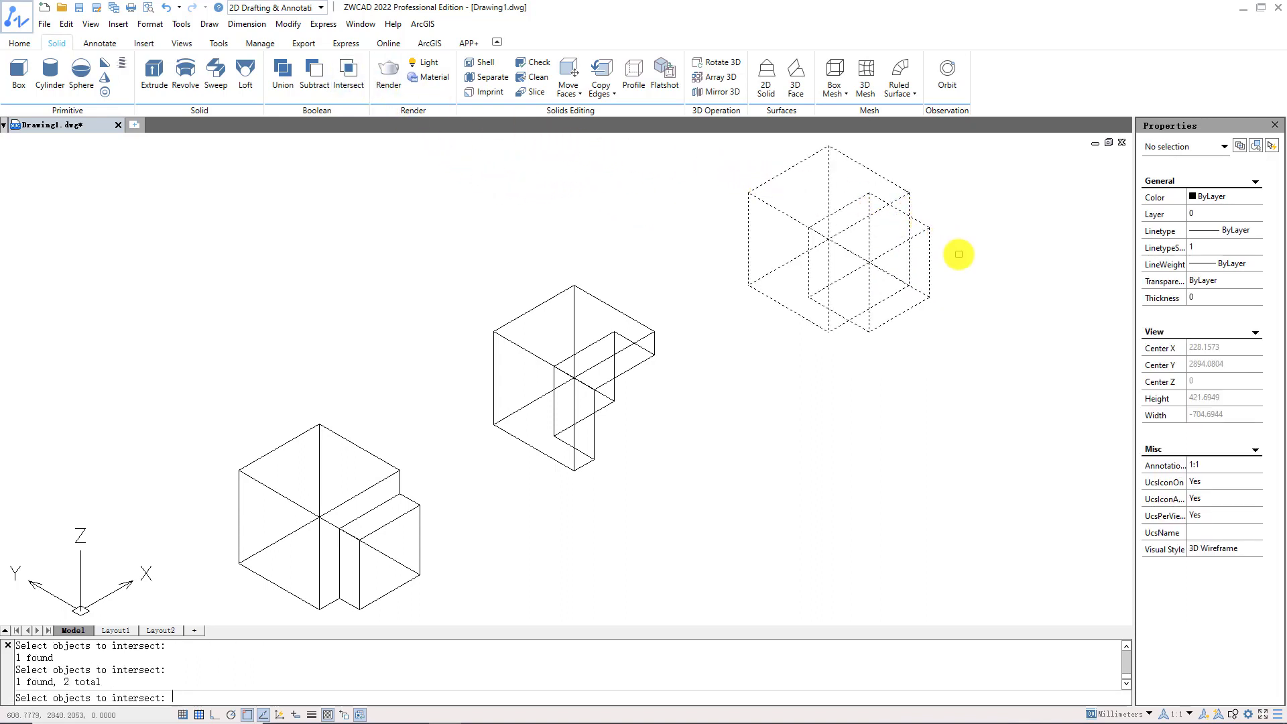
pyautogui.press('Return')
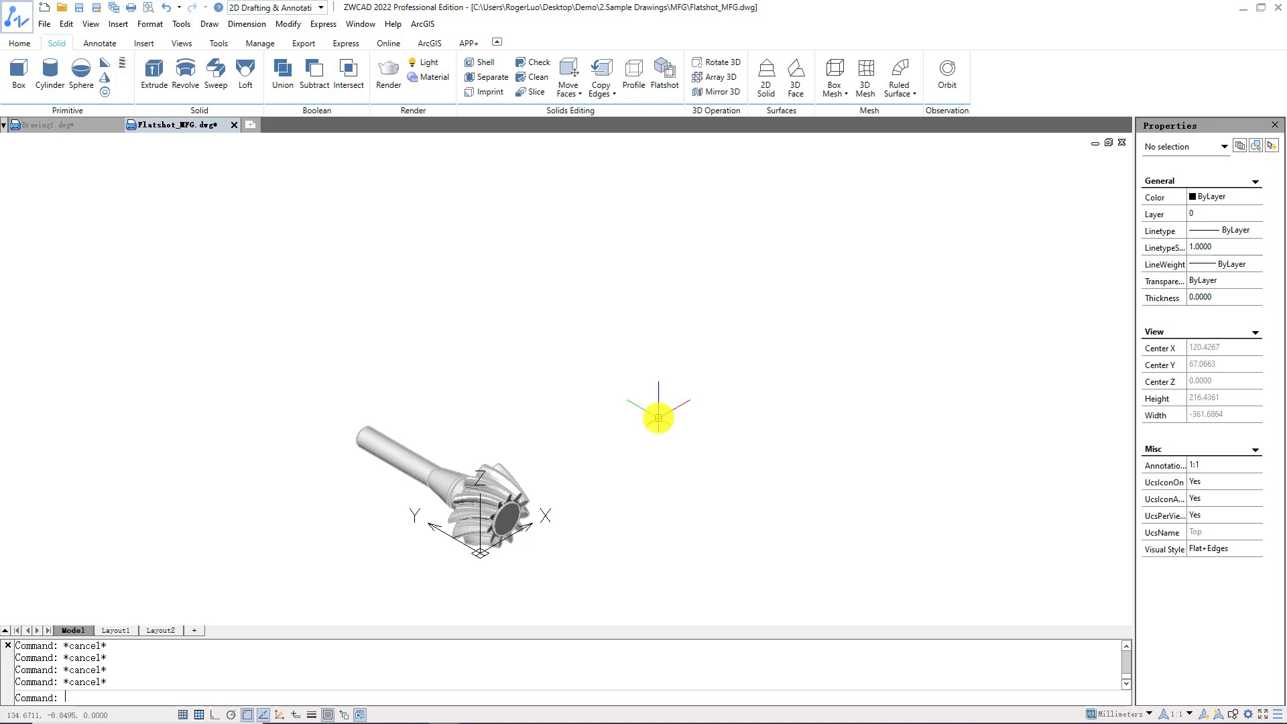
# Create a Flatshot of the cutter solid as a new block with ByLayer colour for the foreground lines
pyautogui.click(667, 87)
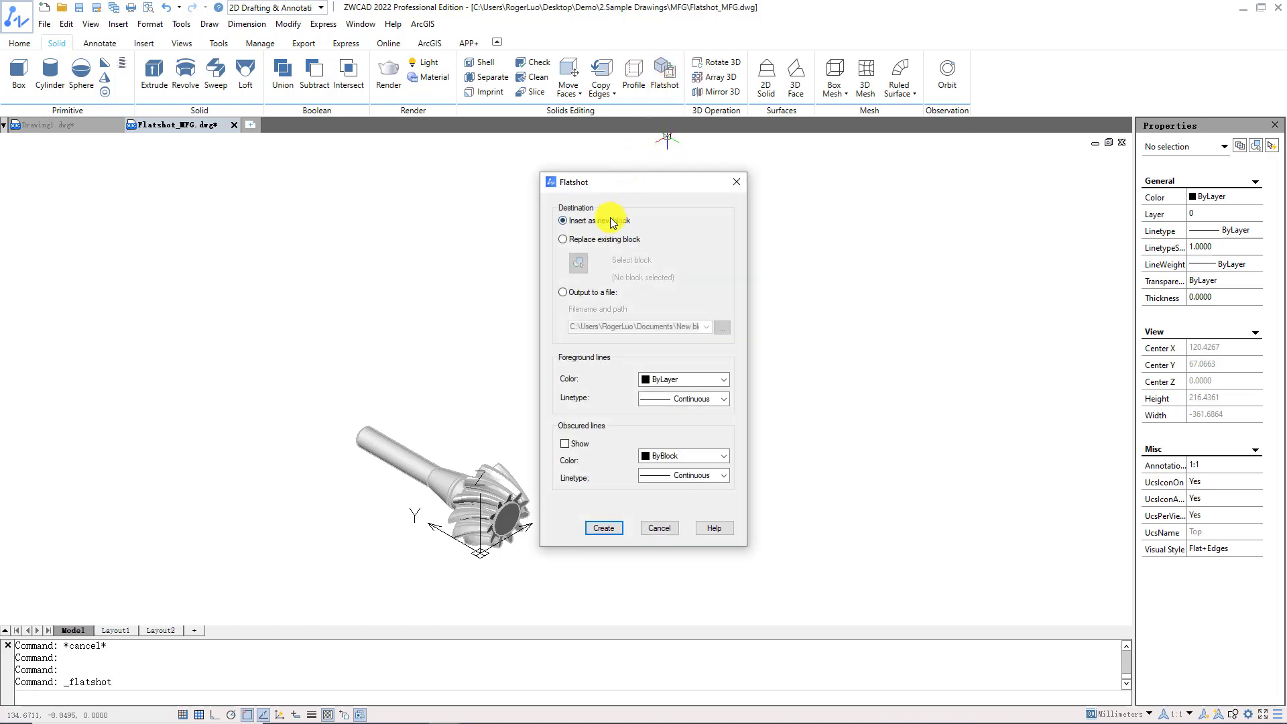
pyautogui.click(713, 381)
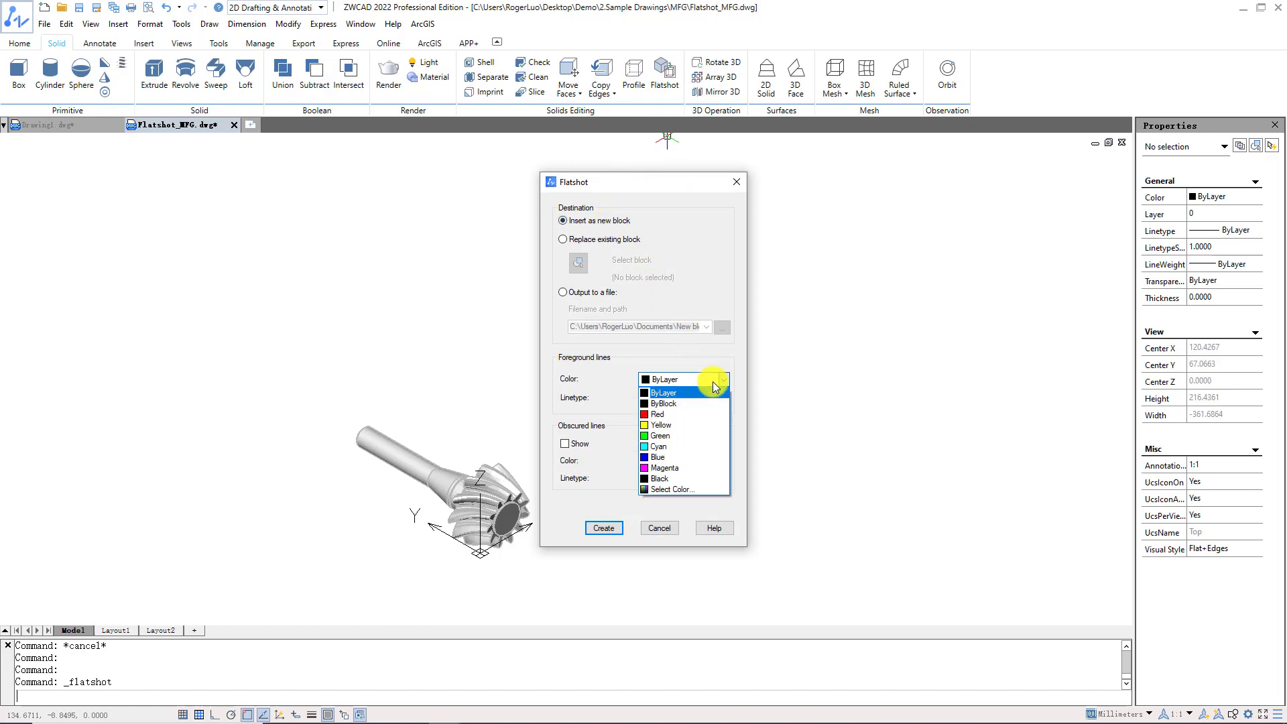
pyautogui.click(710, 394)
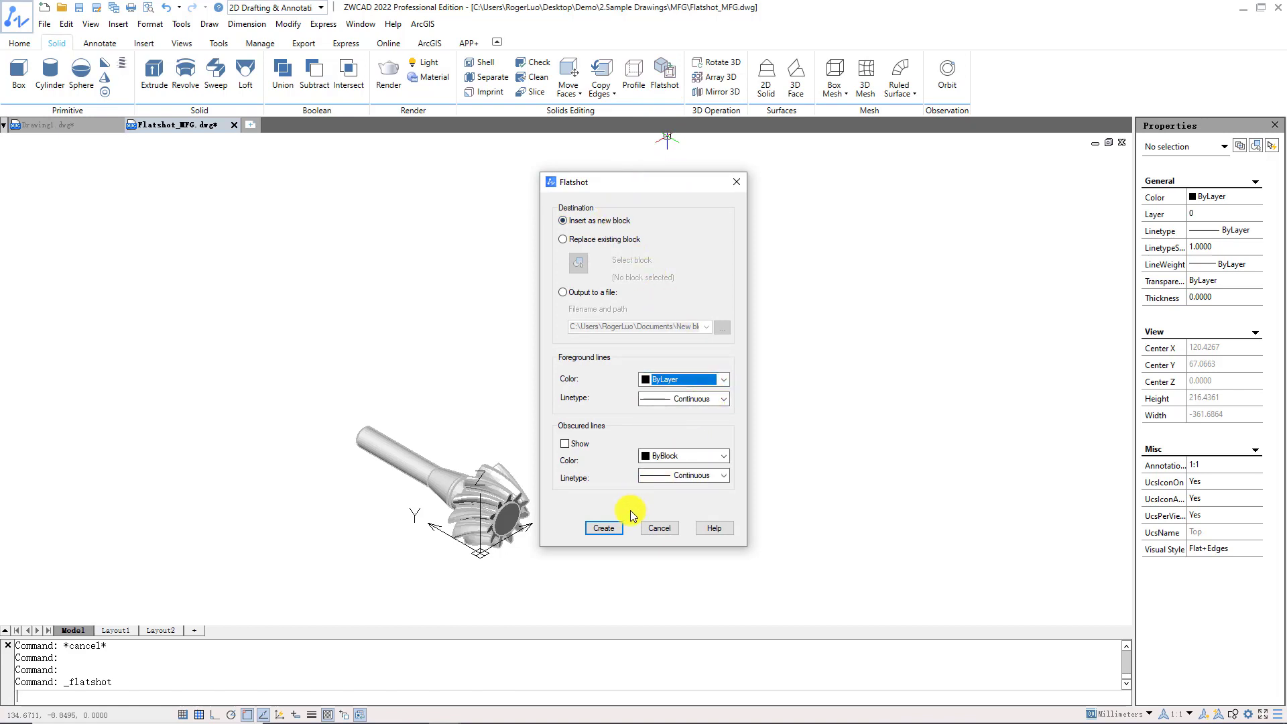
pyautogui.click(613, 525)
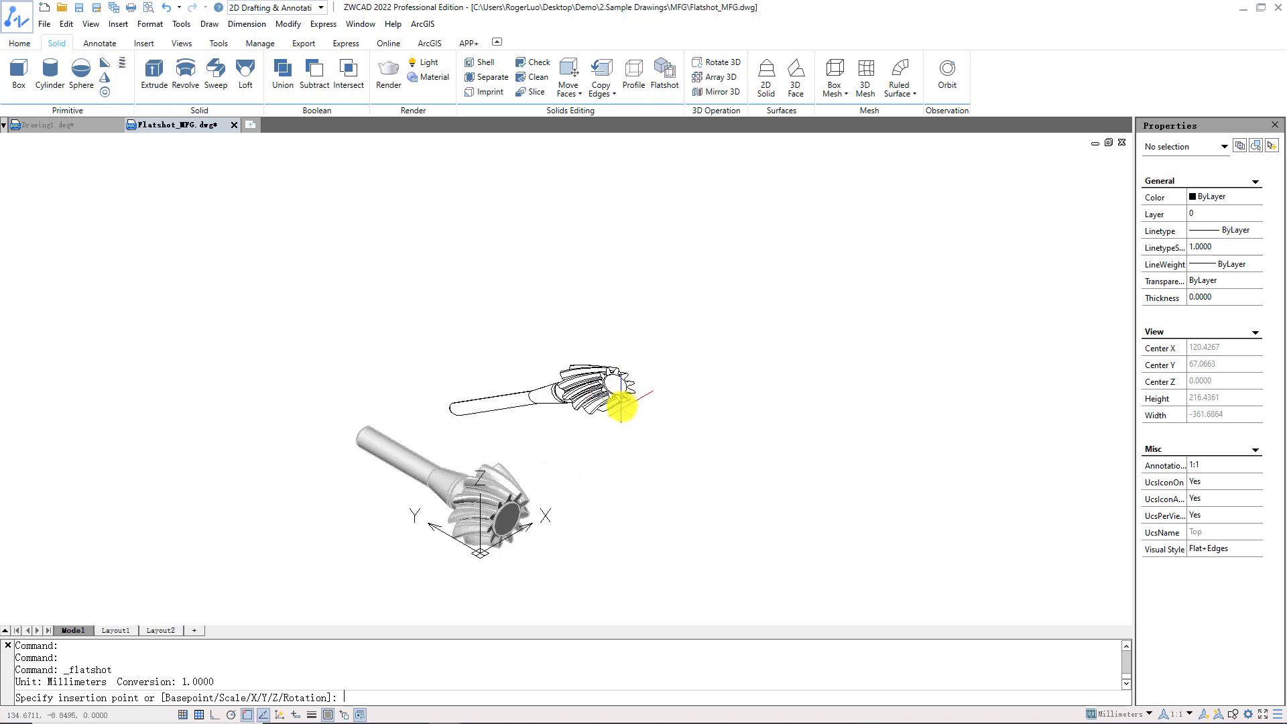
# Insert the flattened cutter block beside the solid with X and Y scale factors of 1 and a rotation angle of 0
pyautogui.click(678, 419)
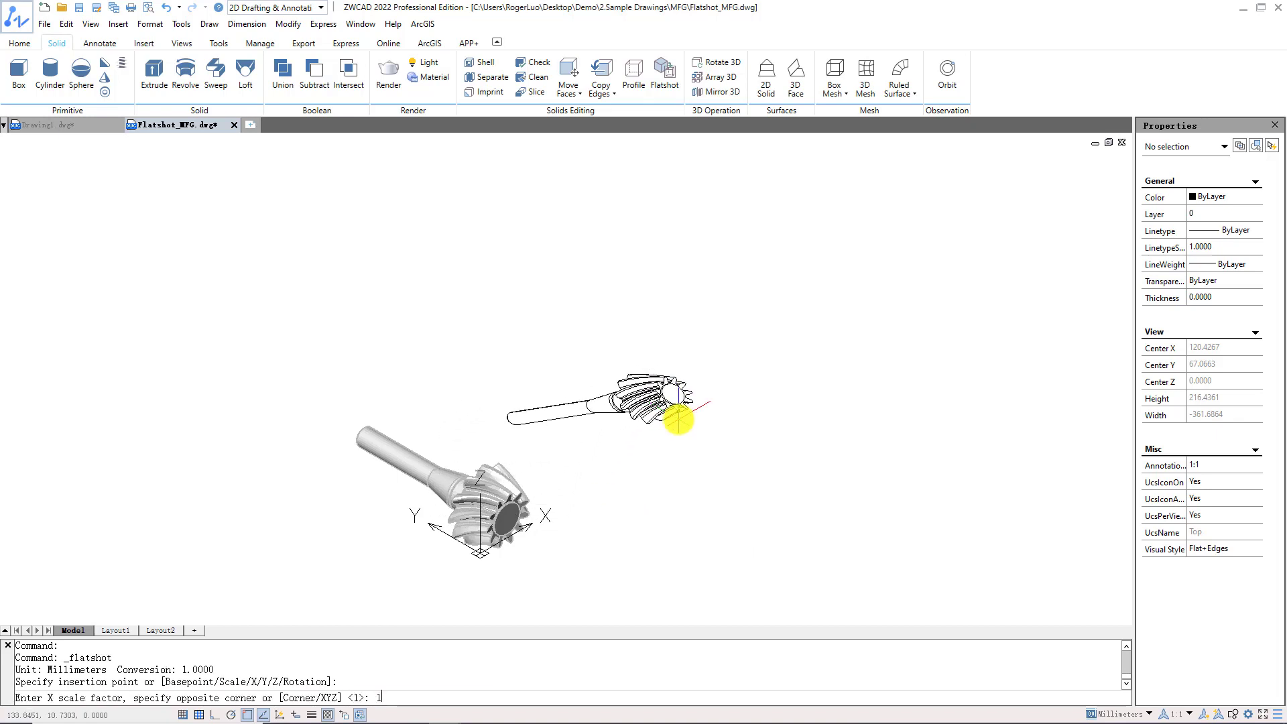
pyautogui.press('Return')
pyautogui.write('1')
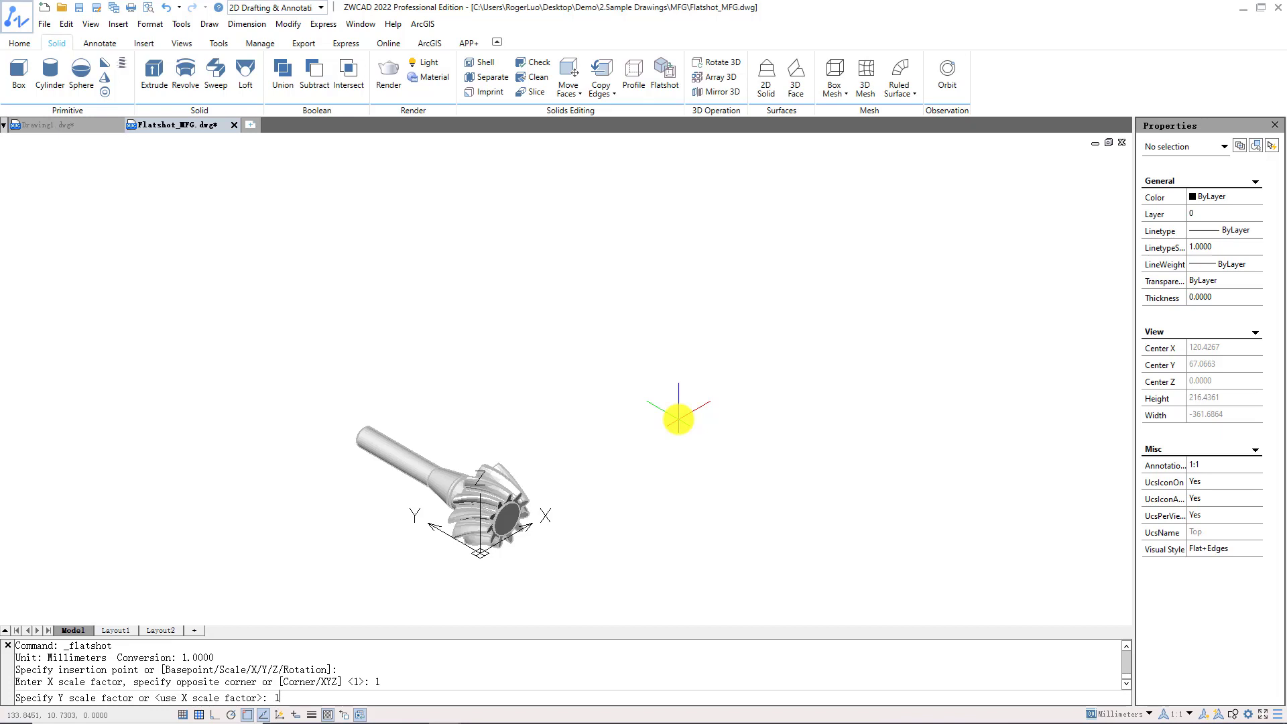
pyautogui.press('Return')
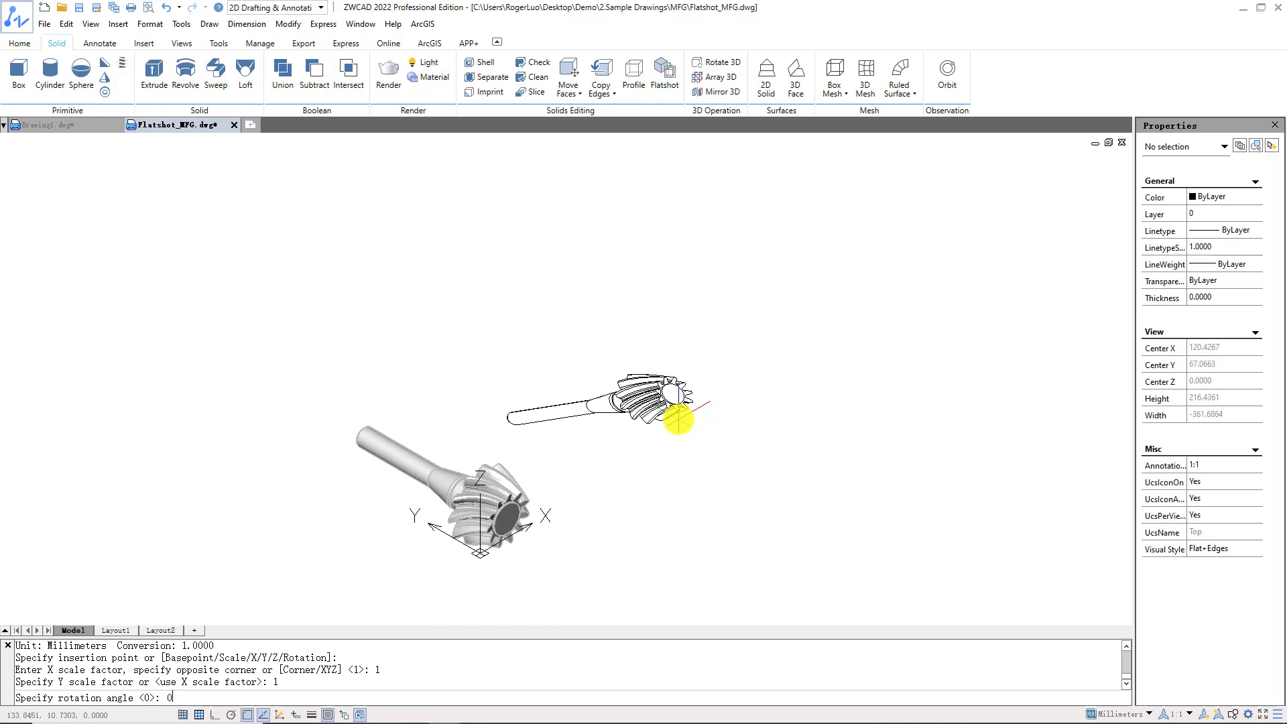
pyautogui.press('Return')
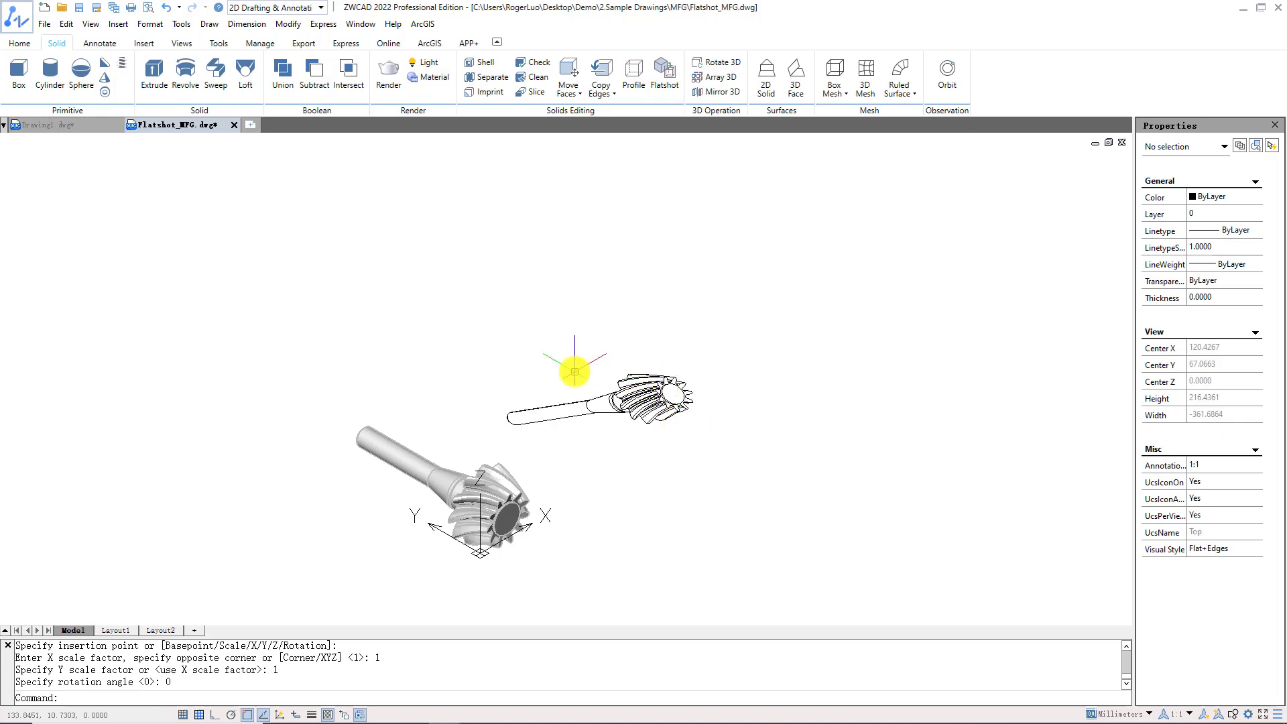
# Switch to the Top view and select the flattened cutter block to inspect its properties
pyautogui.click(179, 44)
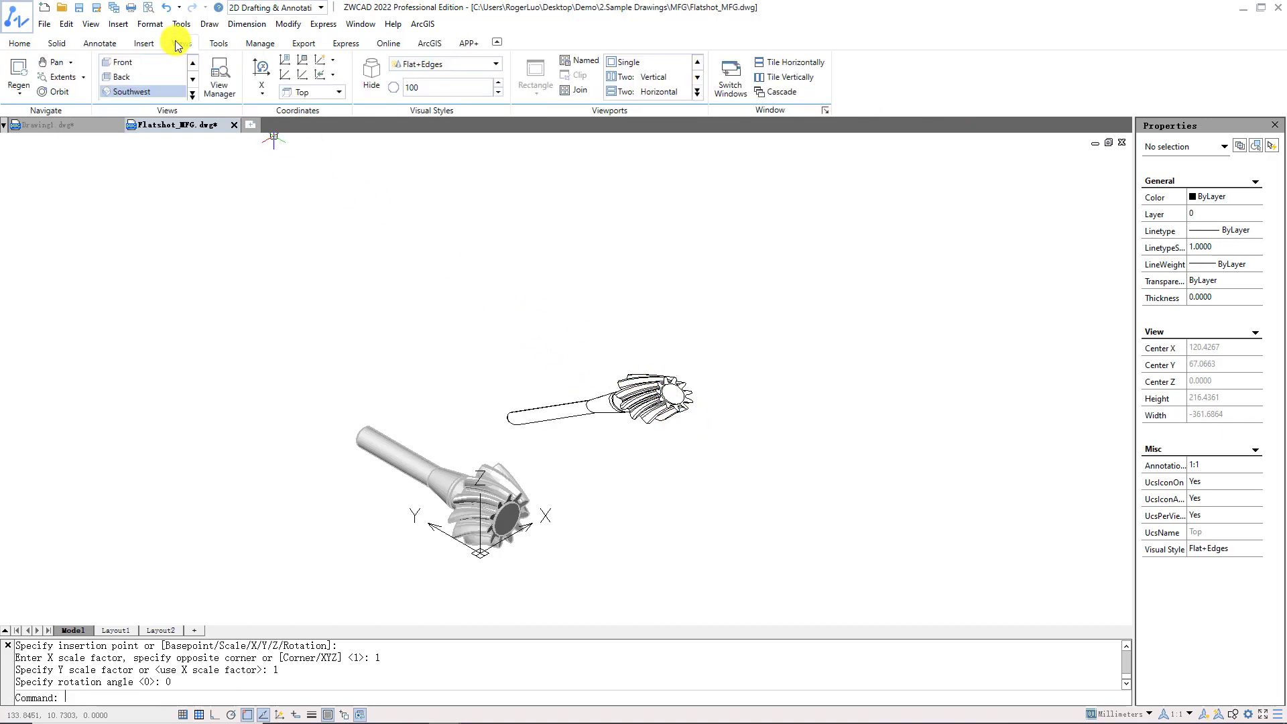
pyautogui.click(192, 93)
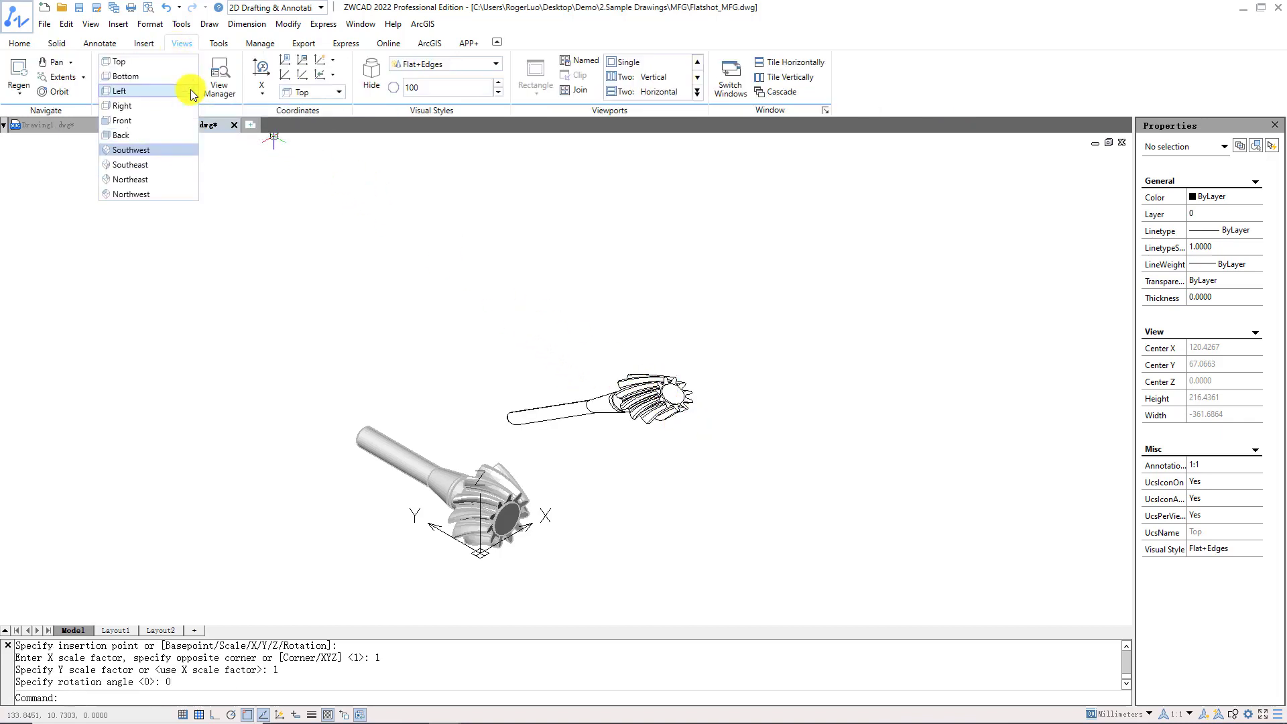
pyautogui.click(155, 59)
pyautogui.scroll(-2, 601, 312)
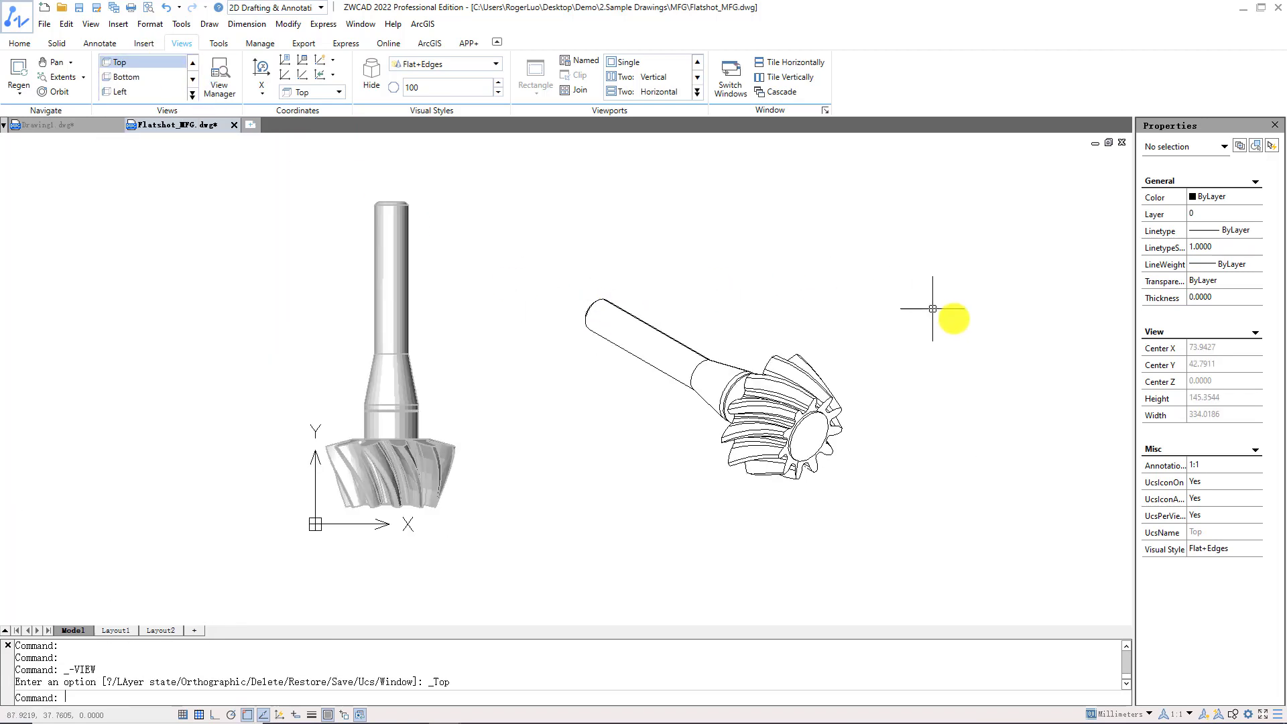
pyautogui.click(841, 407)
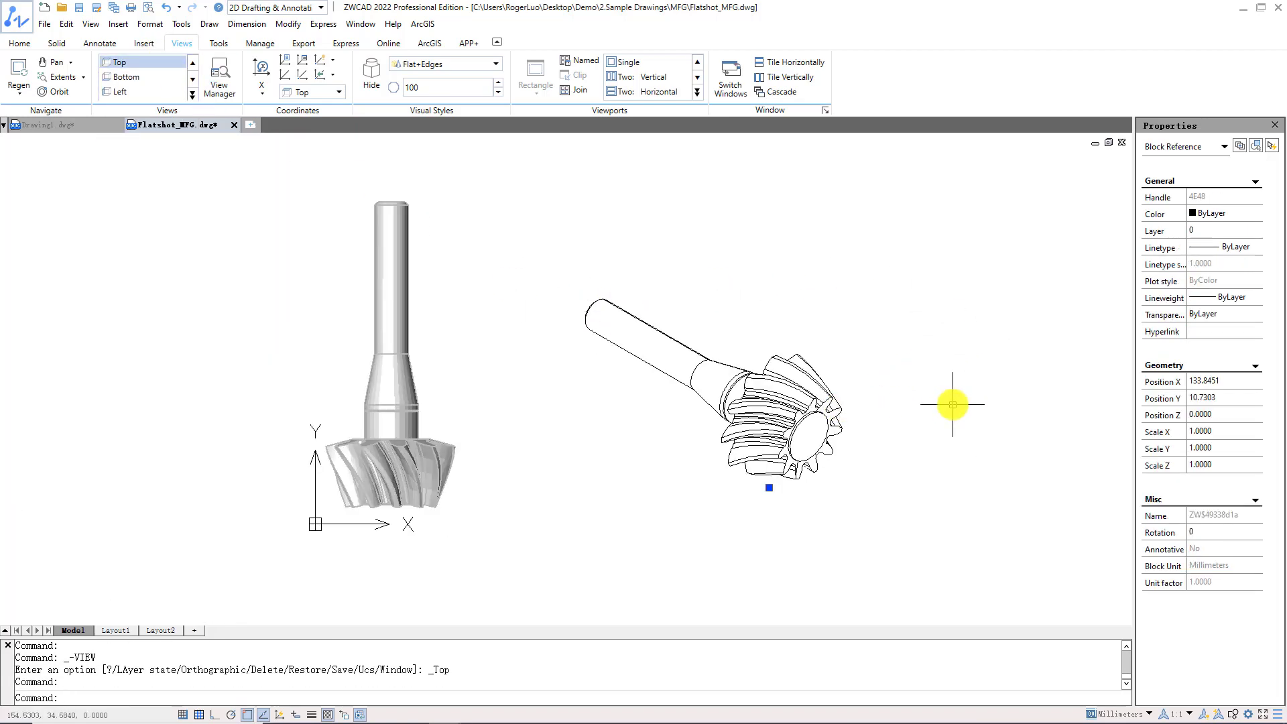